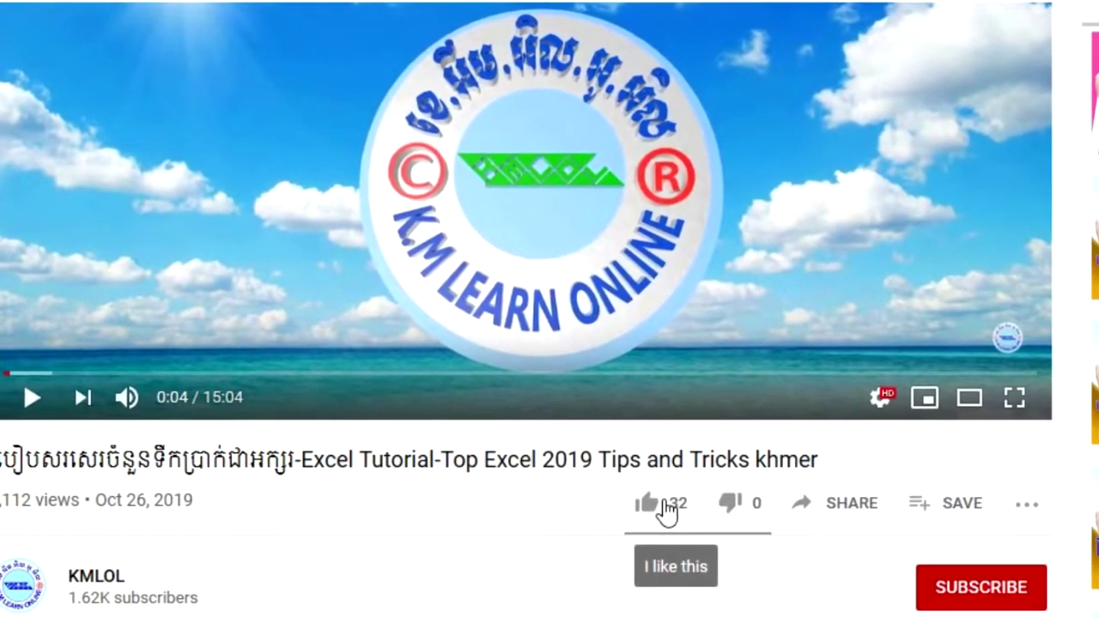
Step: Like the tutorial video, subscribe to its channel, and set the notification bell to All
click(646, 491)
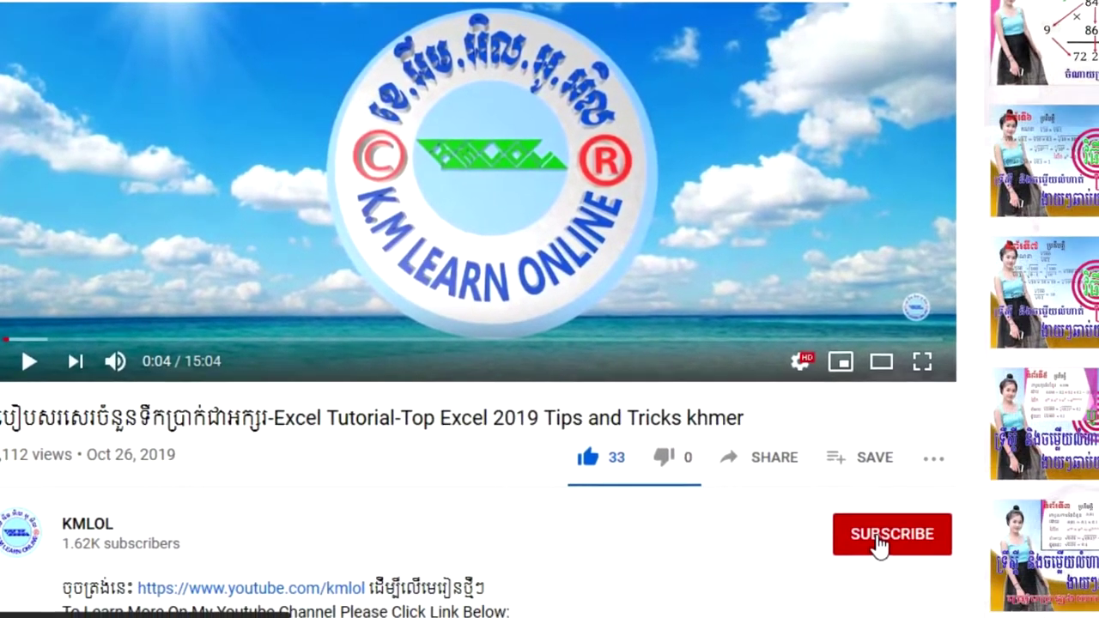
click(880, 545)
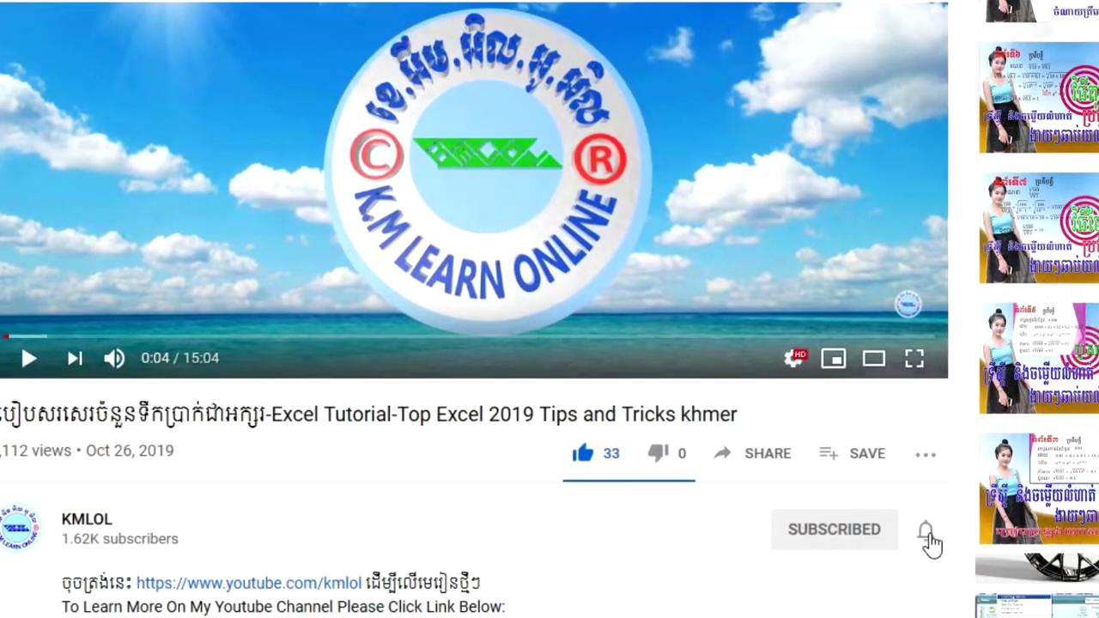
click(925, 532)
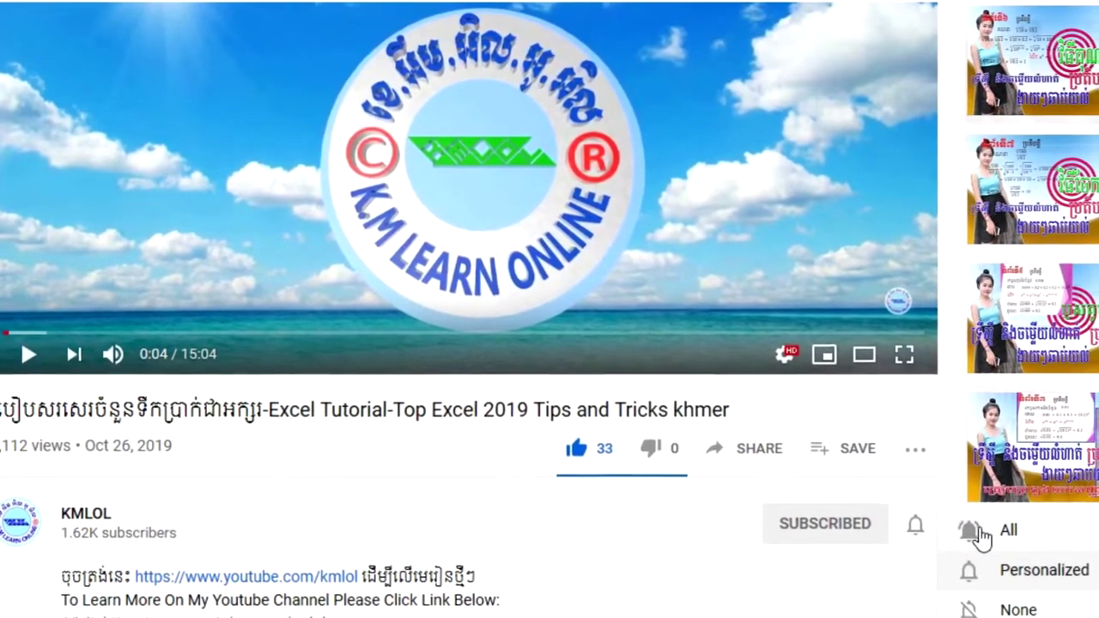
click(1009, 532)
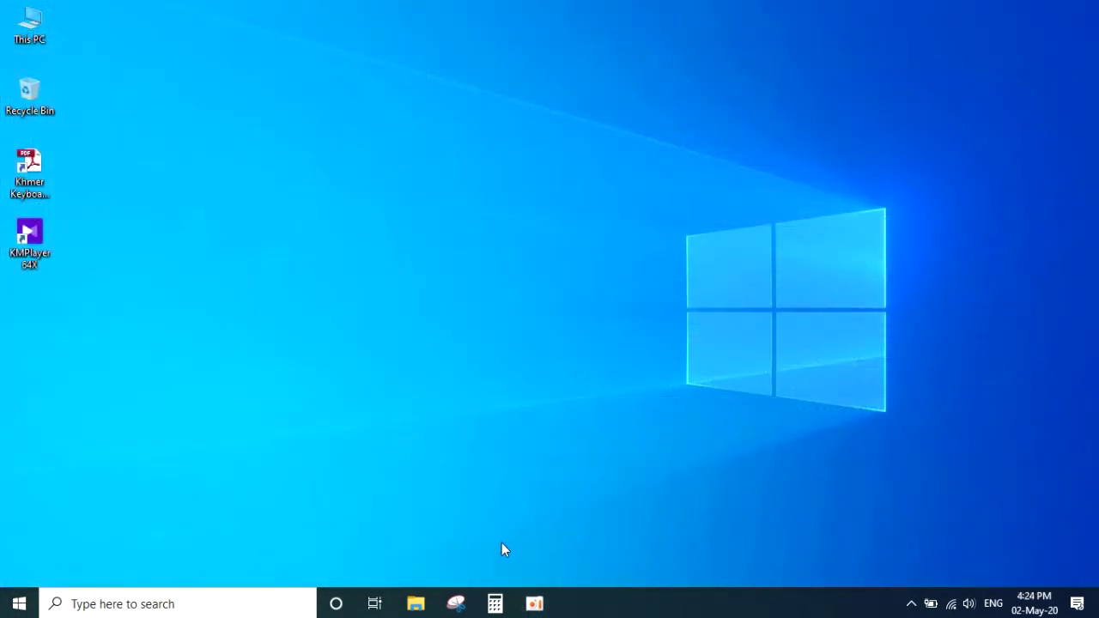
Step: Open KMLOL_Data_Entry-2020 version 1.0.0.xlsm from D:\MMO\VB in Excel
click(416, 604)
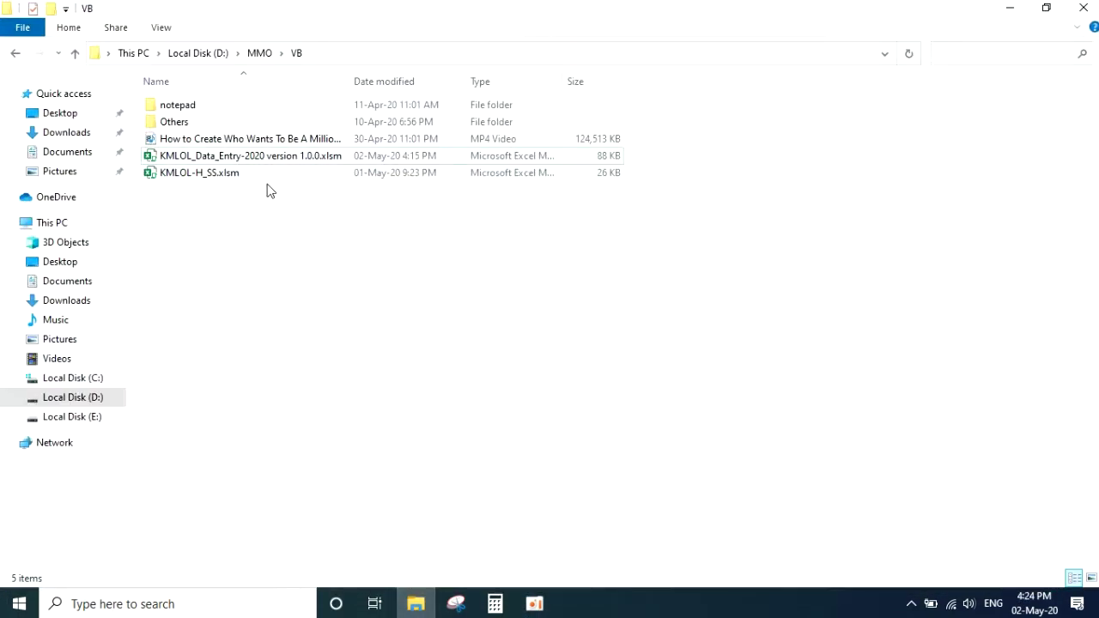
double_click(222, 162)
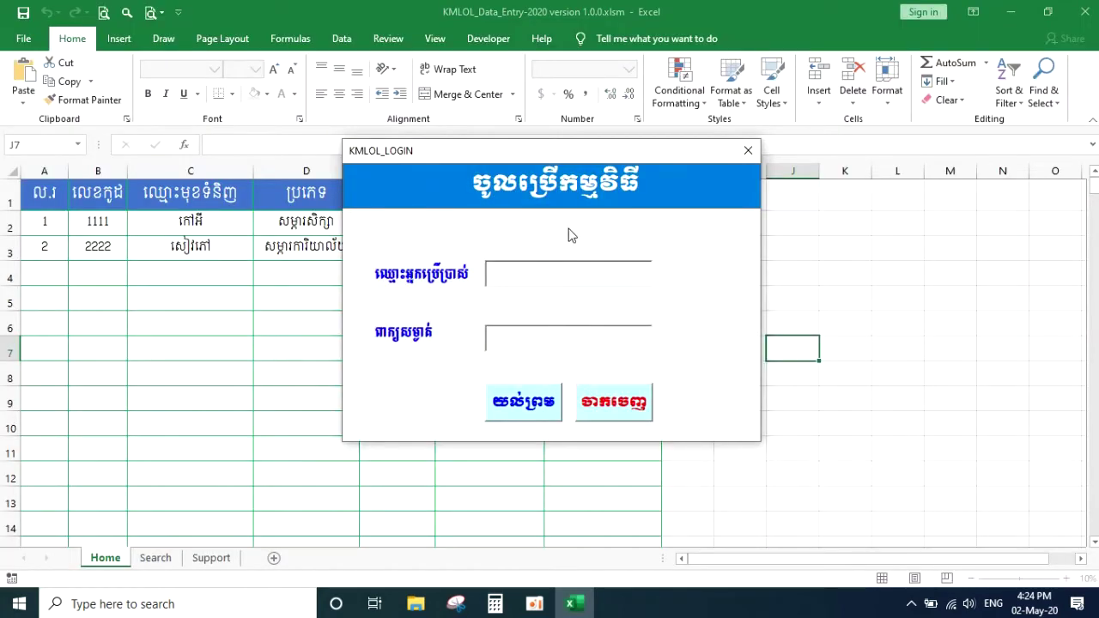
Step: Exit the KMLOL_LOGIN form without signing in, confirm the prompt, and show the Developer tab
drag(595, 155, 630, 150)
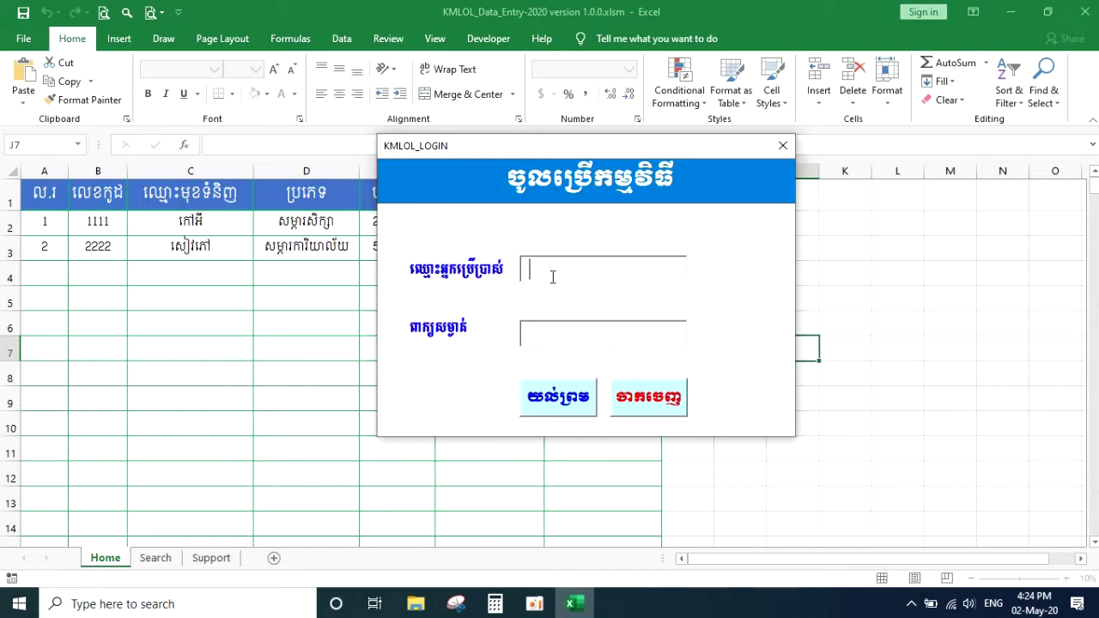
click(649, 402)
click(628, 360)
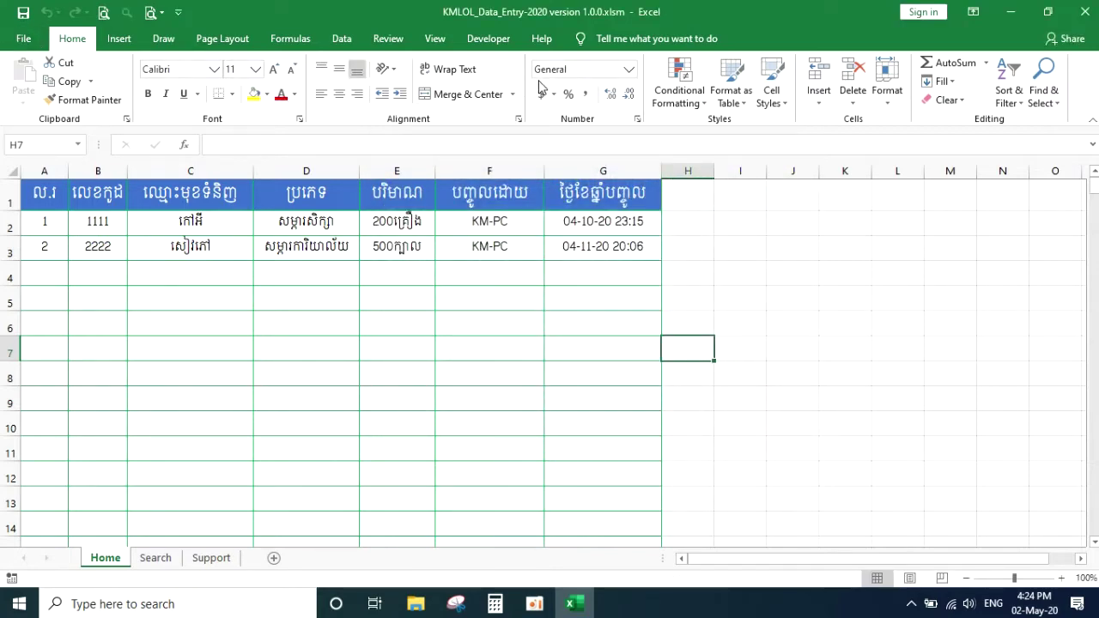
click(488, 38)
Step: Open the VBA editor and load frmFormDataEntry in the form designer
click(21, 80)
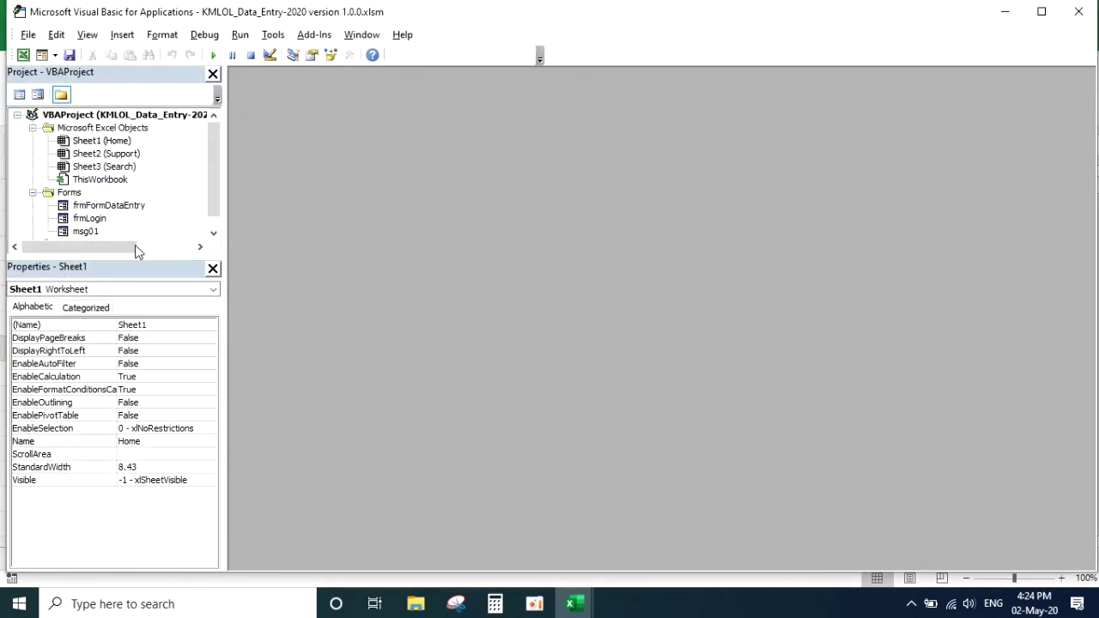
double_click(110, 206)
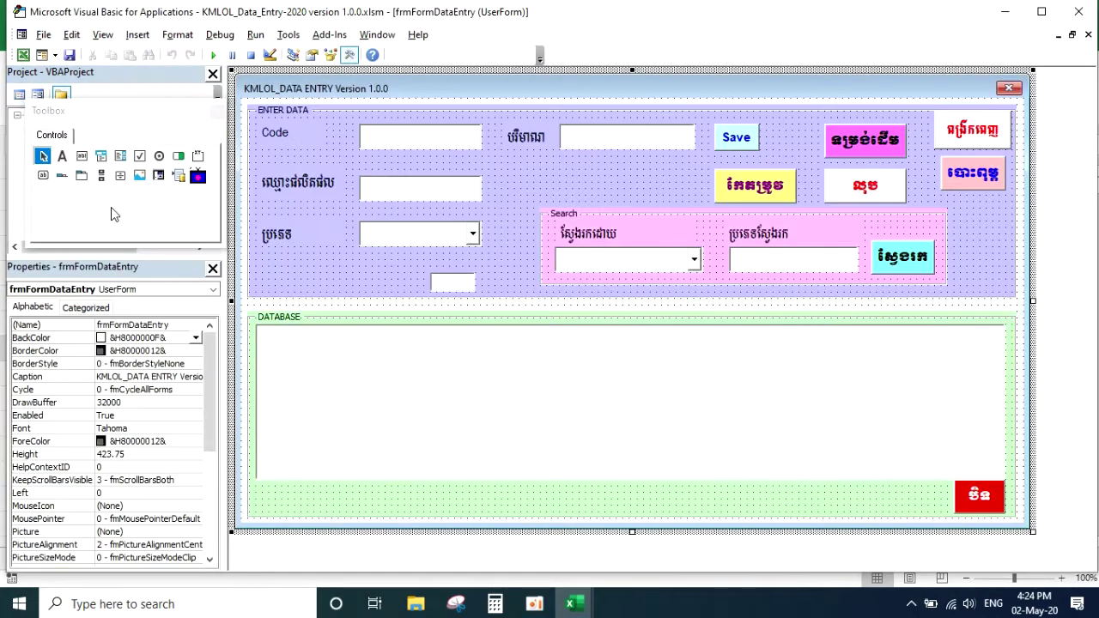
click(664, 172)
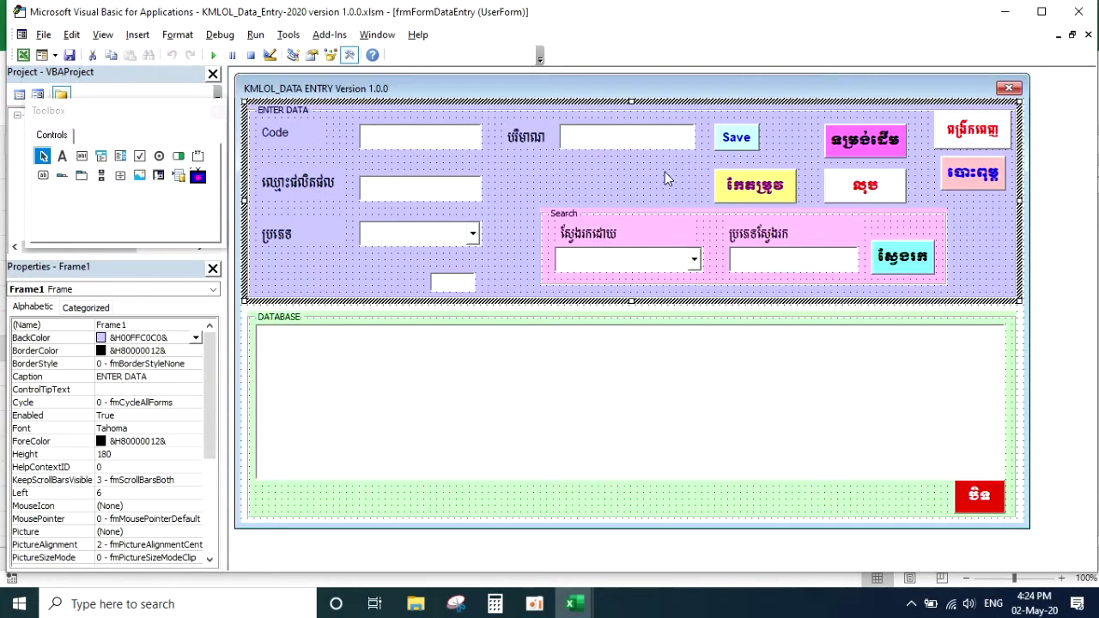
Step: Select the Code label and highlight its Caption property value for editing
click(282, 131)
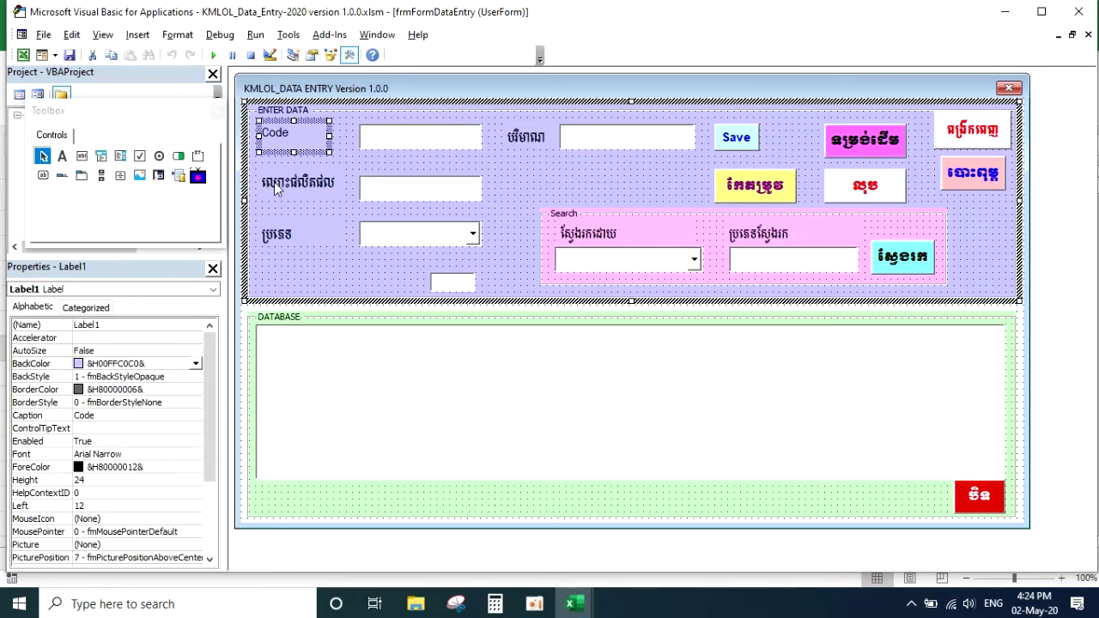
click(737, 140)
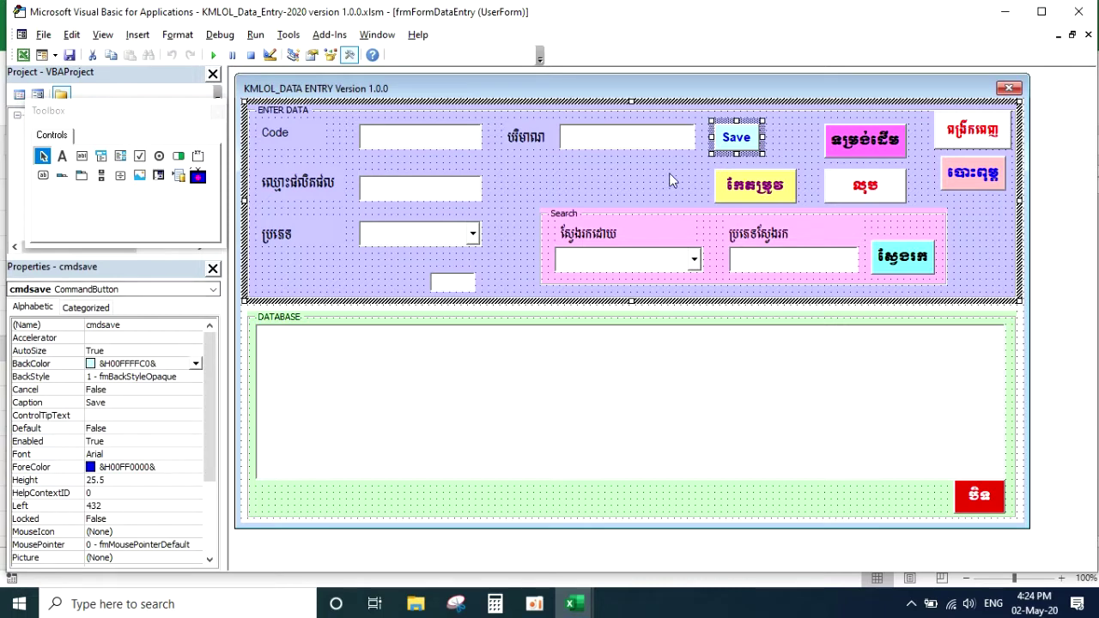
click(640, 176)
click(302, 140)
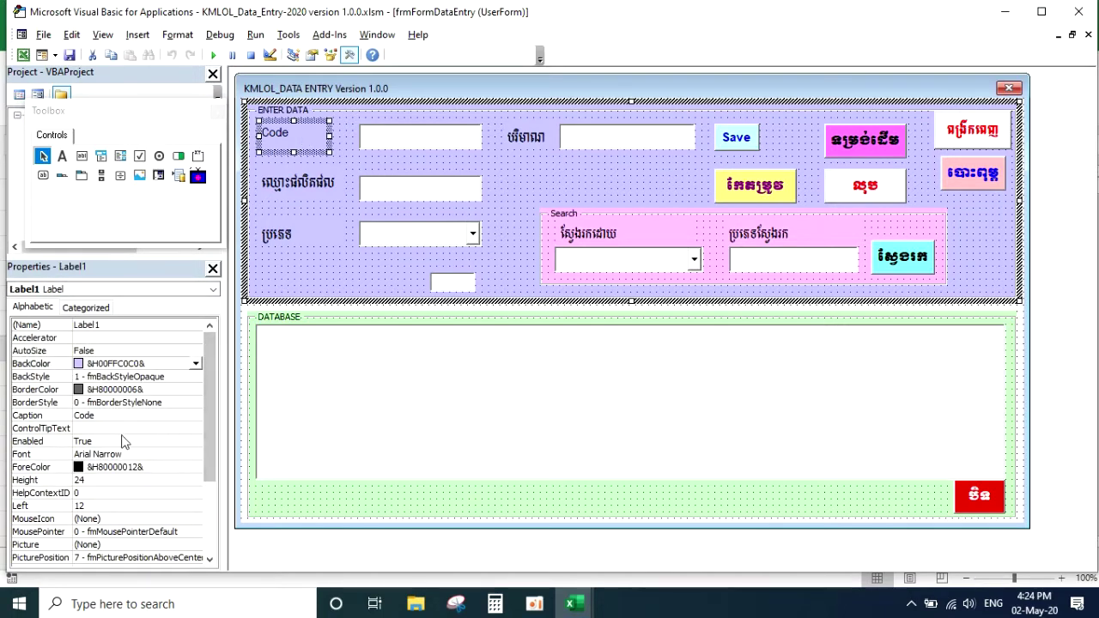
click(302, 137)
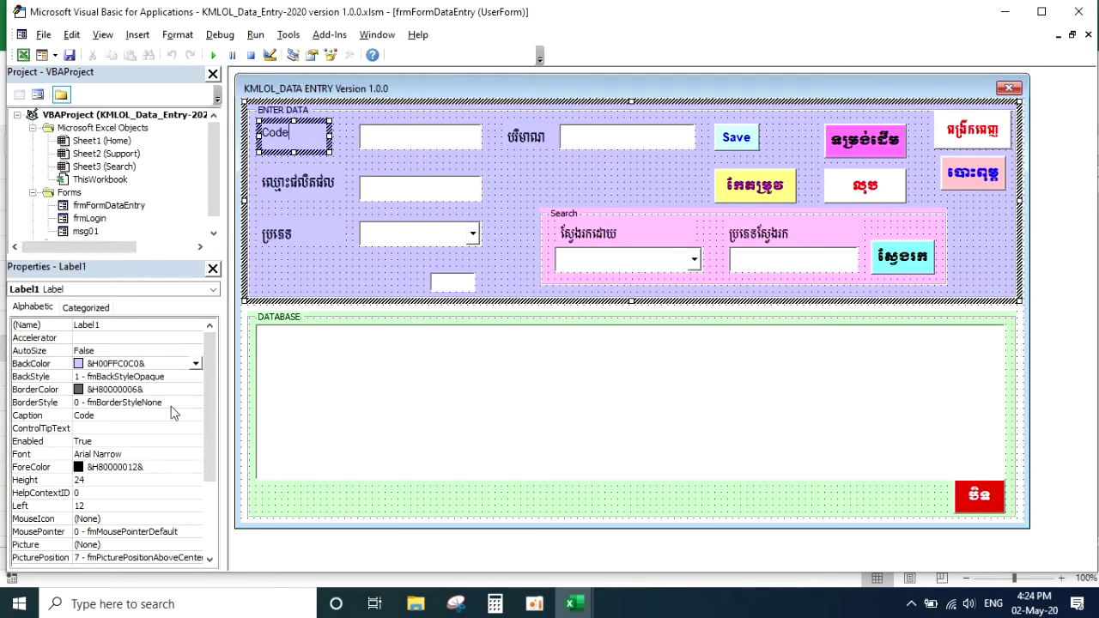
click(107, 416)
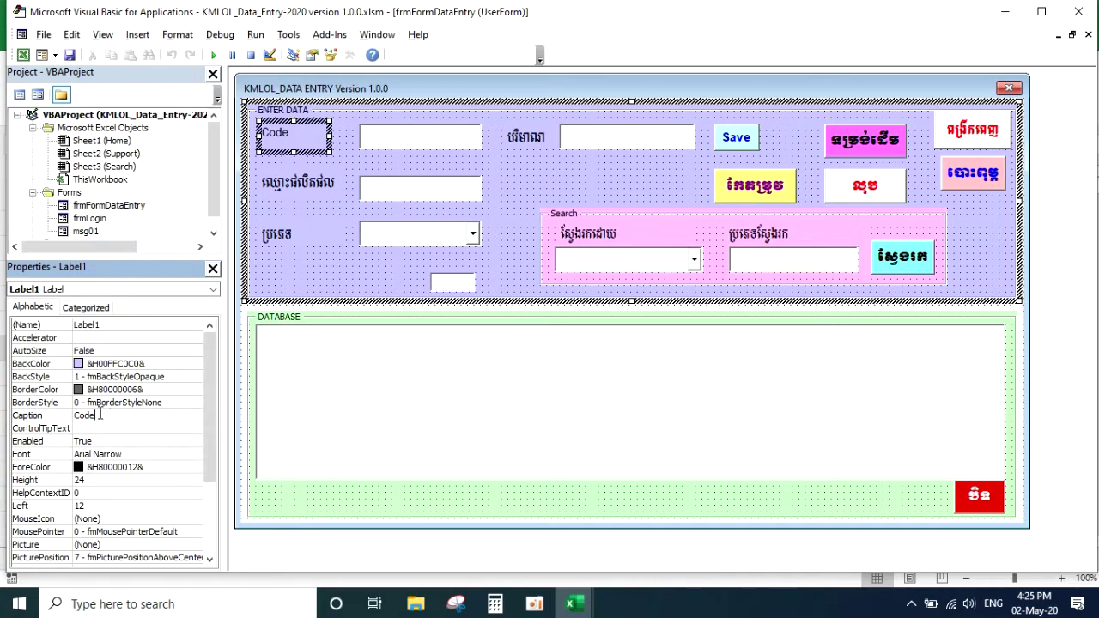
click(39, 414)
Step: Switch to Khmer input and retype Label1's caption as លេខកូដ
key(alt+shift)
text(ក)
click(586, 178)
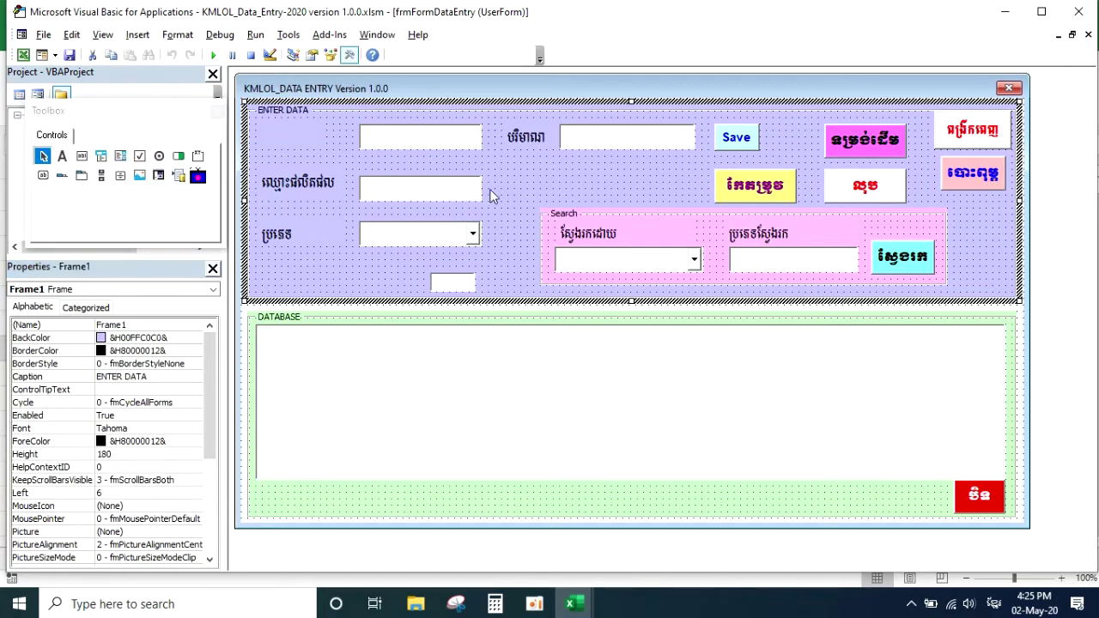
click(291, 147)
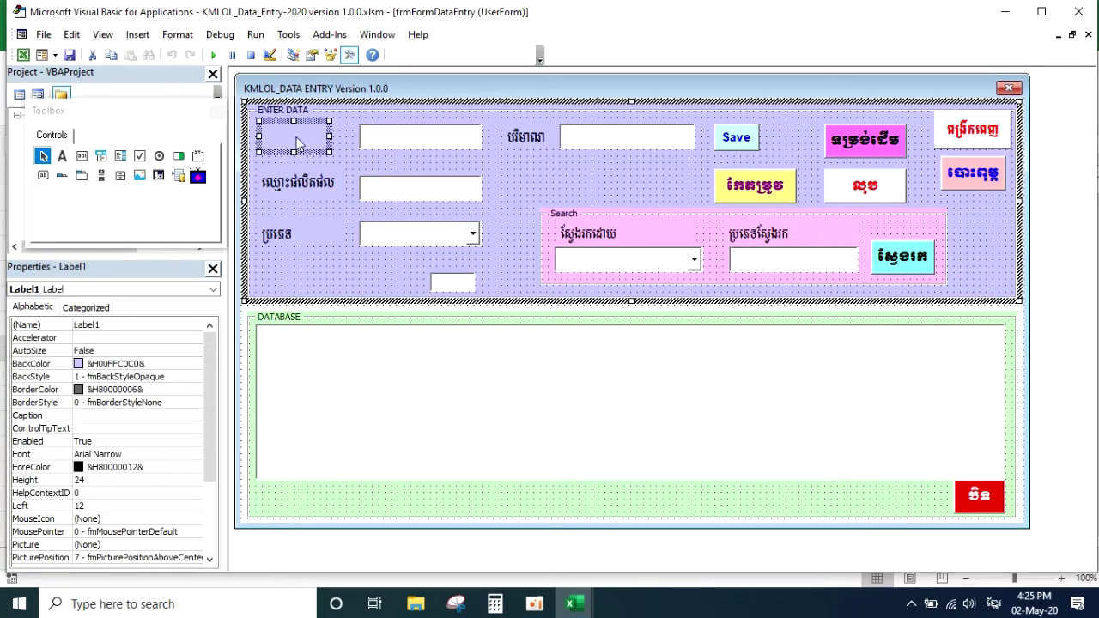
click(301, 139)
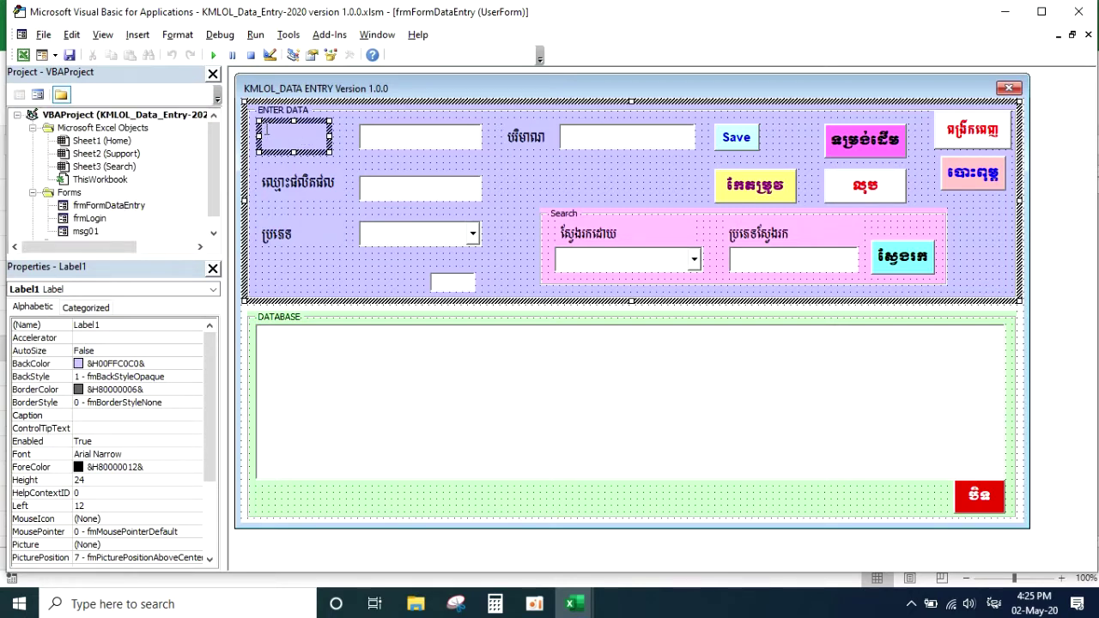
text(ល)
text(េខកូ)
text(ដ)
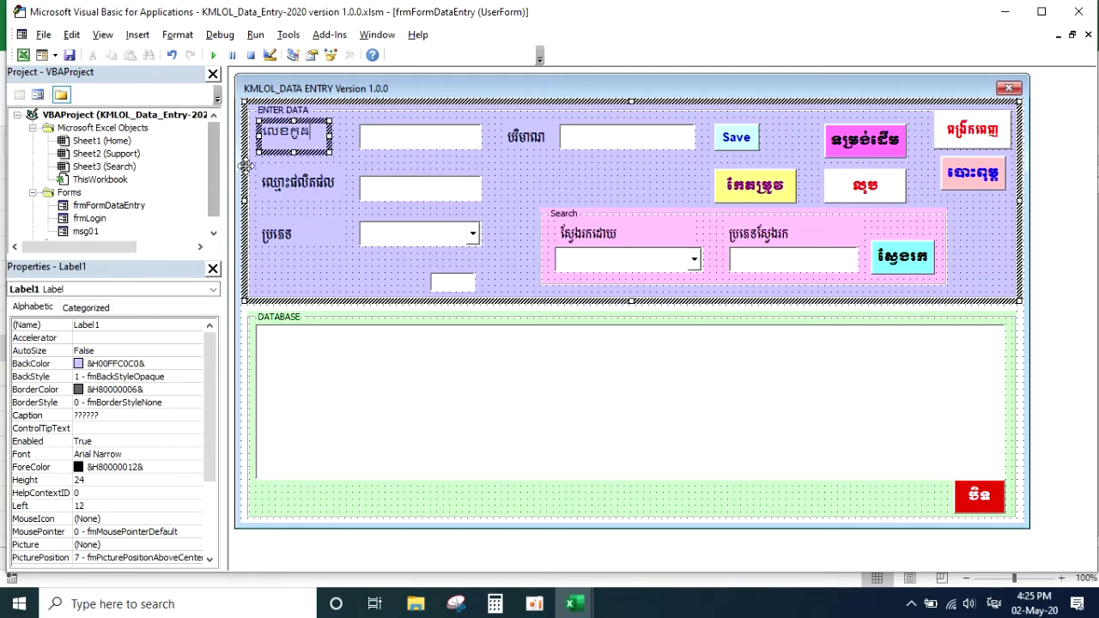
Step: Bring up the Font dialog for the លេខកូដ label
drag(311, 132, 260, 132)
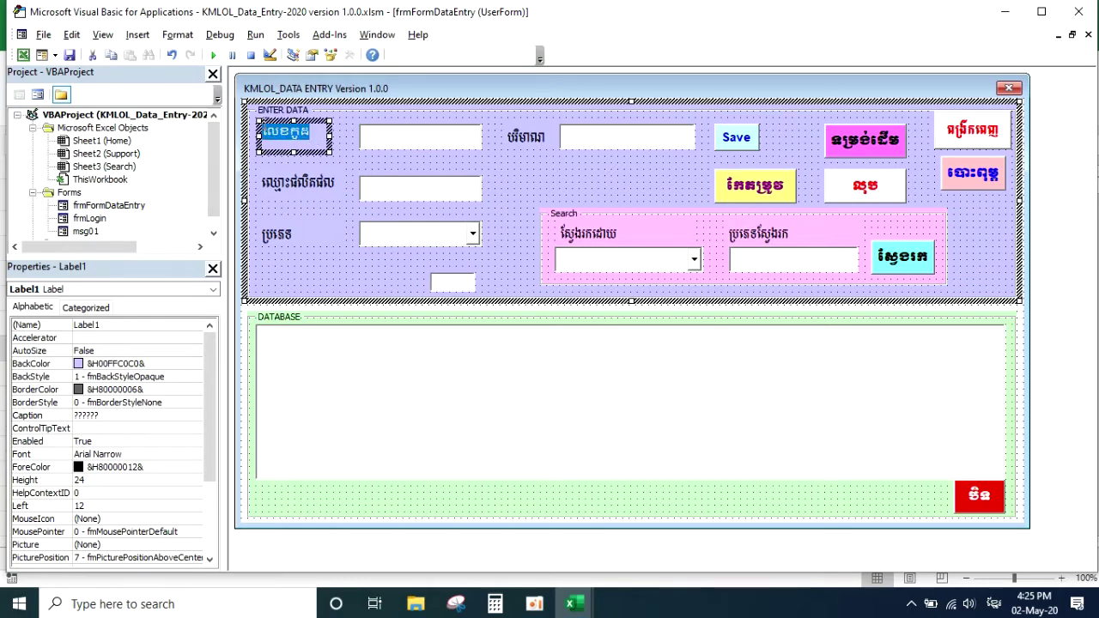
click(154, 457)
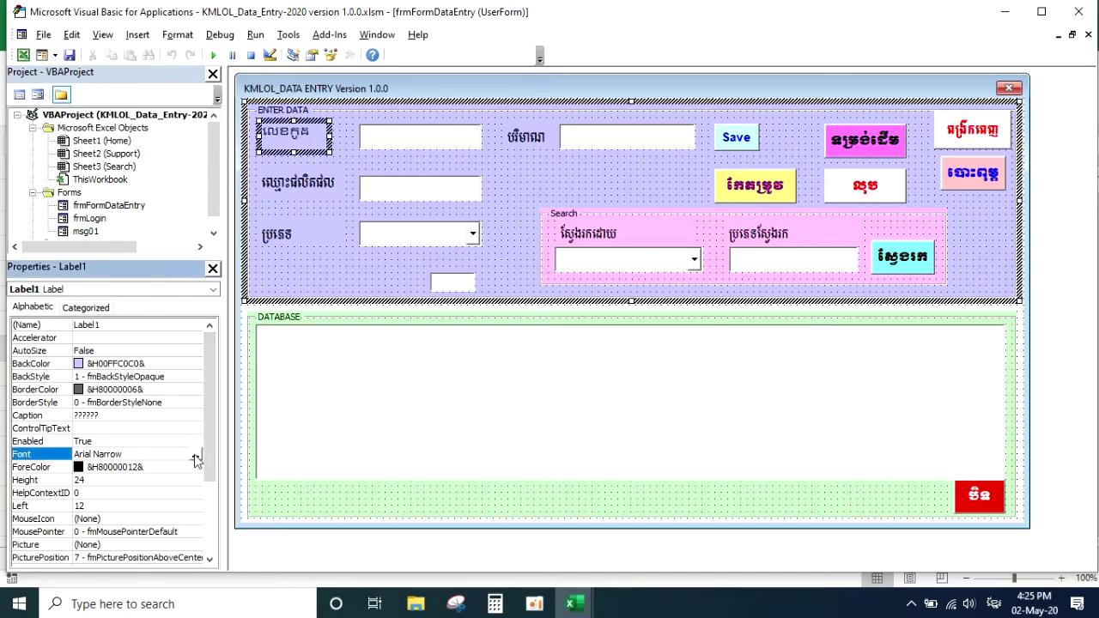
click(196, 454)
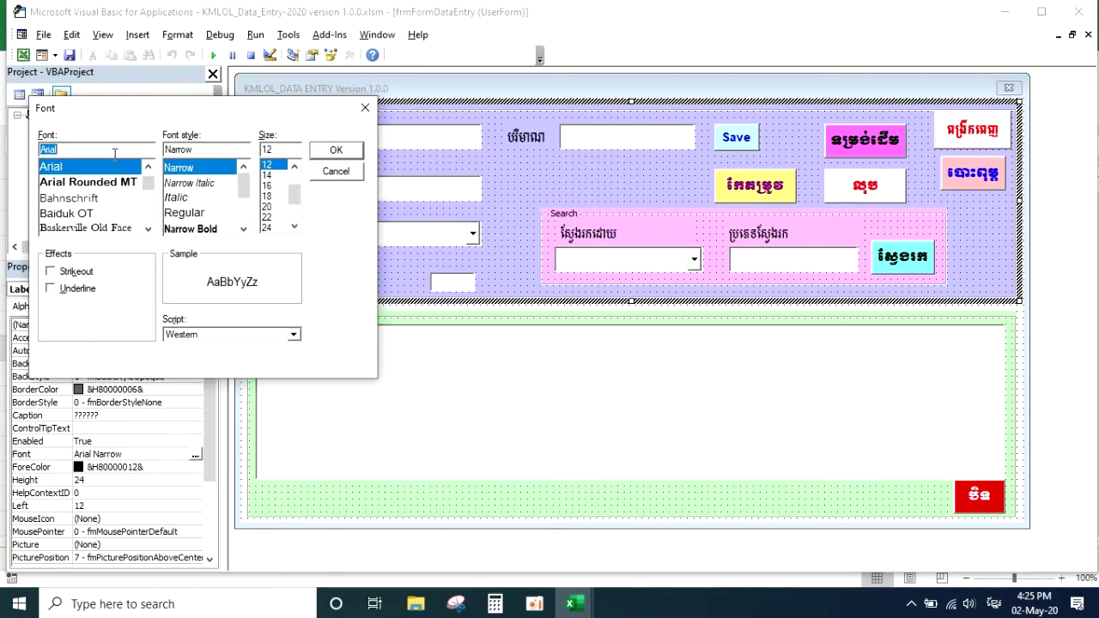
Step: Set Label1's font to Khmer Muol
text(Khmer)
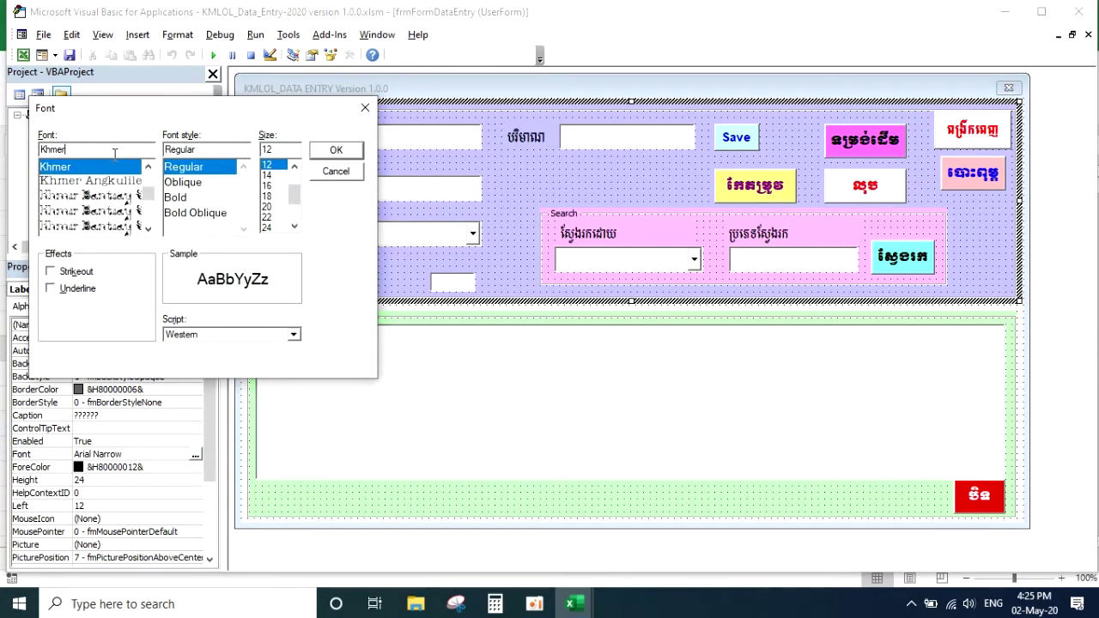
text( mu)
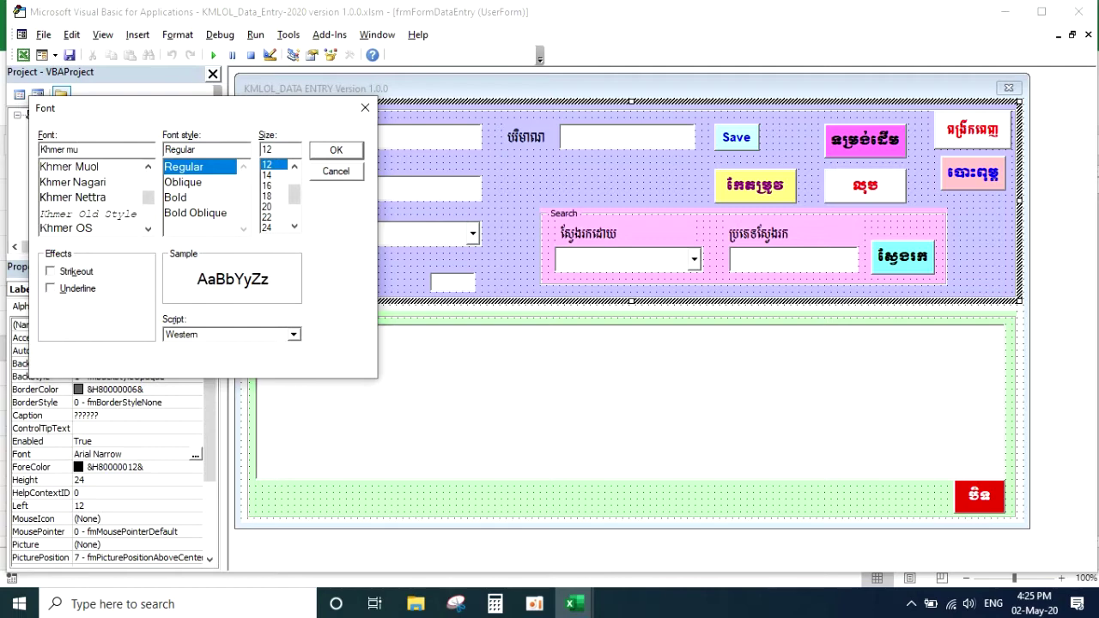
click(90, 169)
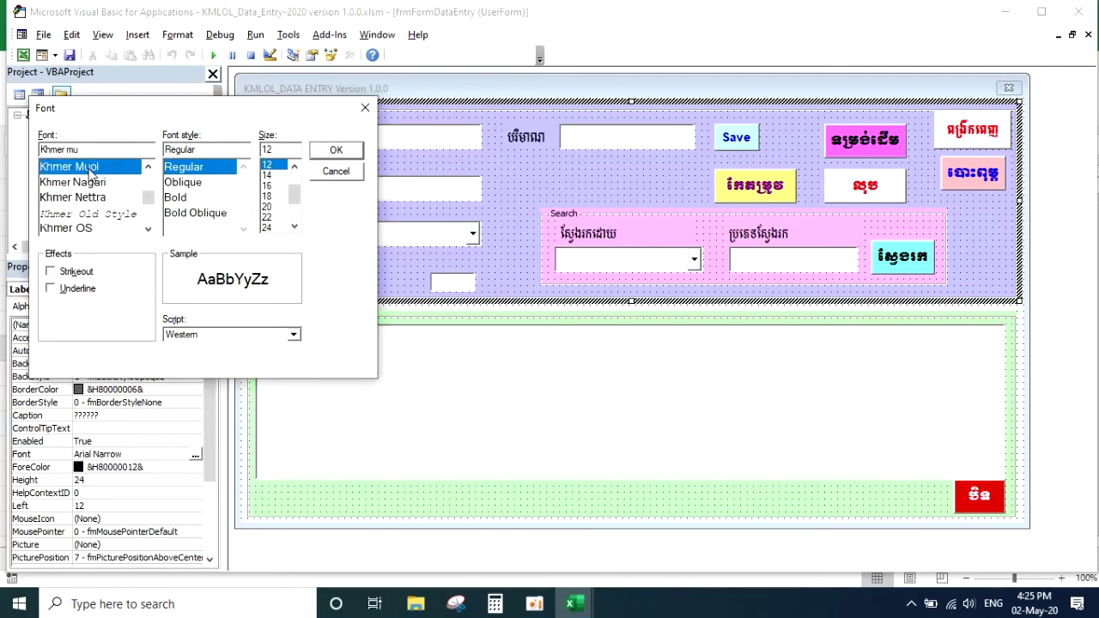
click(274, 166)
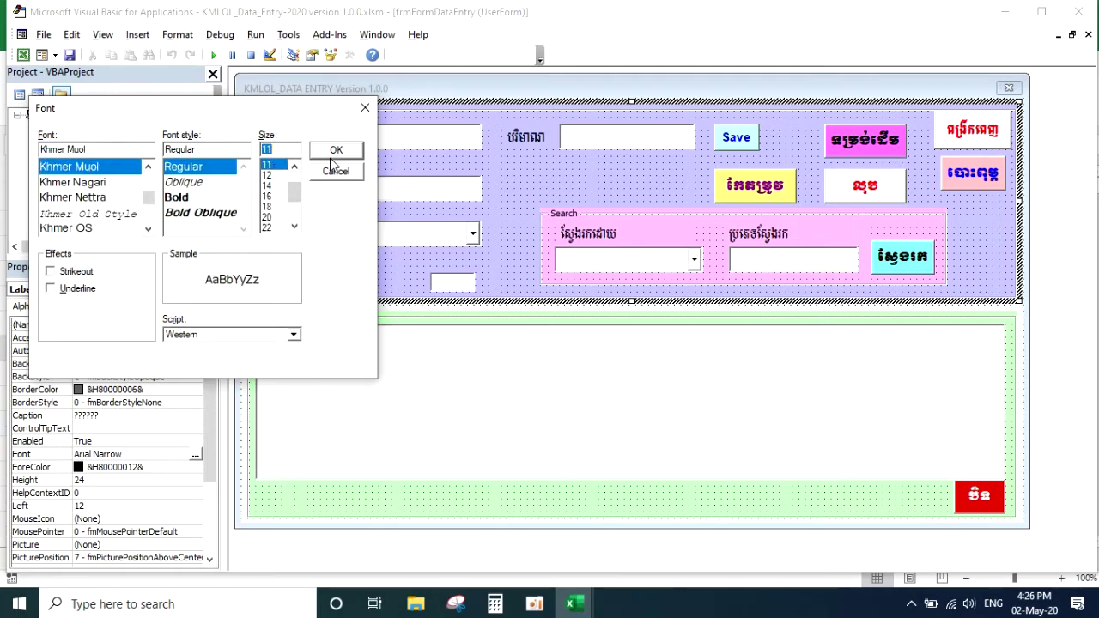
click(339, 155)
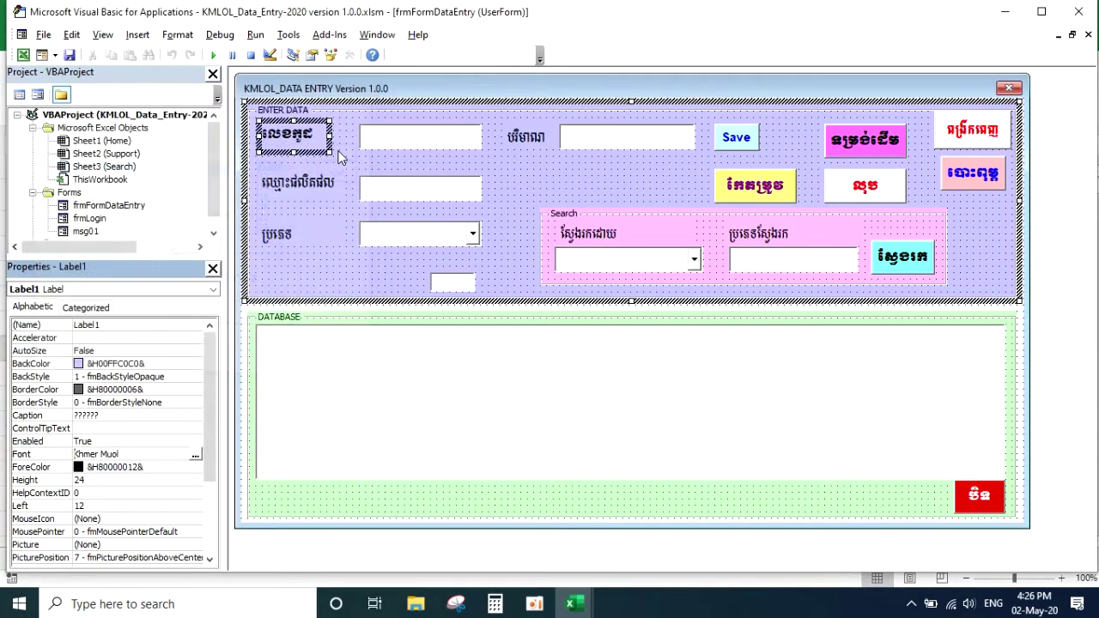
Step: Toggle selection between the product-name label and the code label លេខកូដ, ending on the code label
click(308, 187)
click(308, 151)
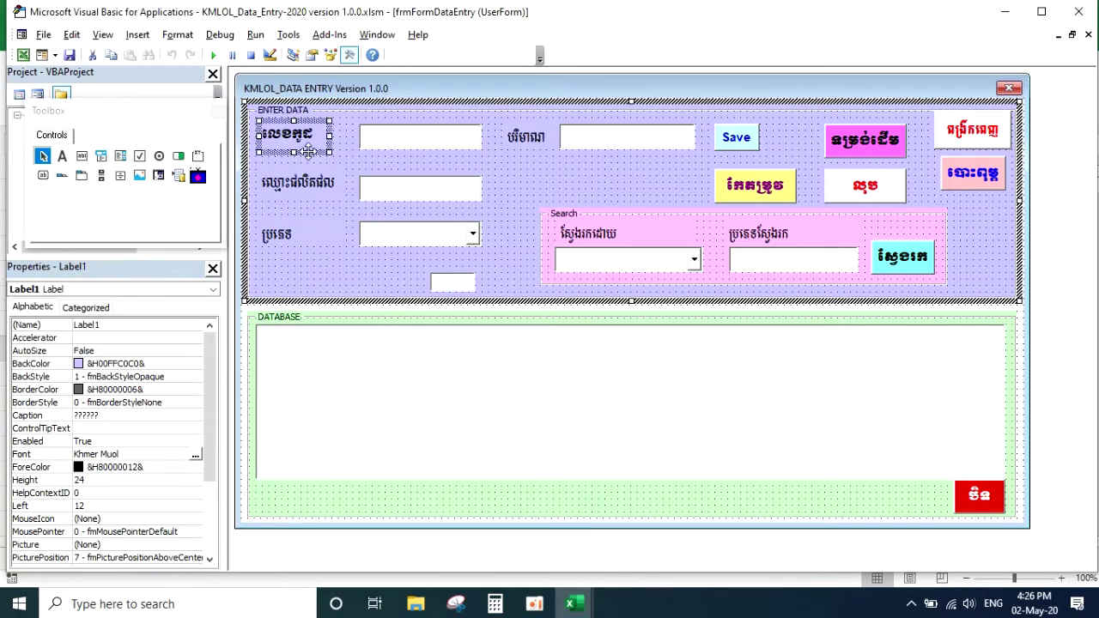
click(303, 189)
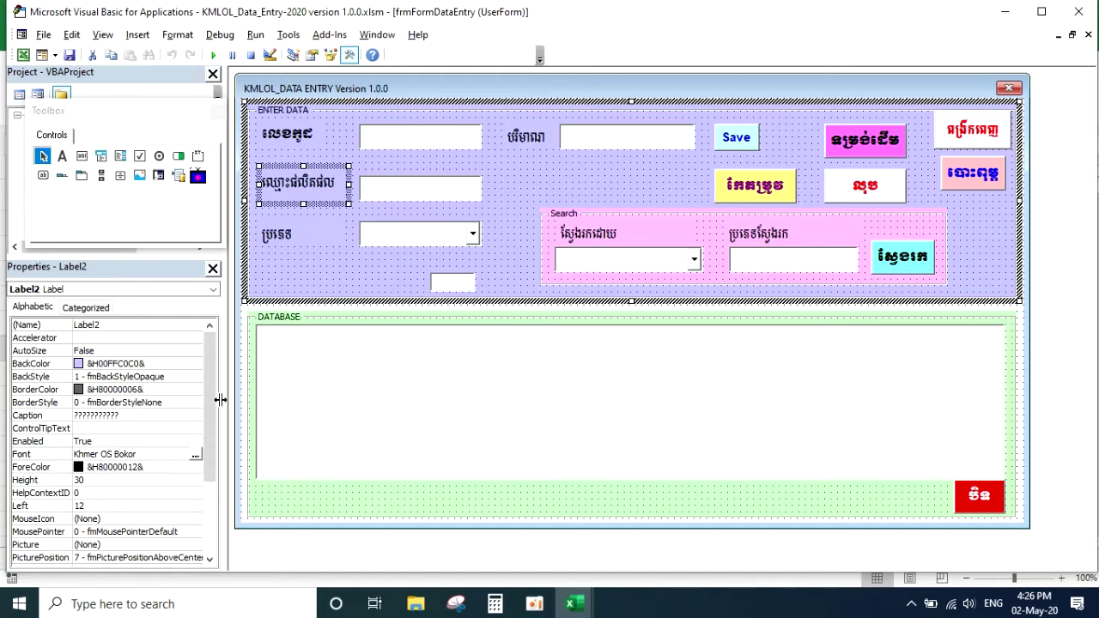
click(276, 145)
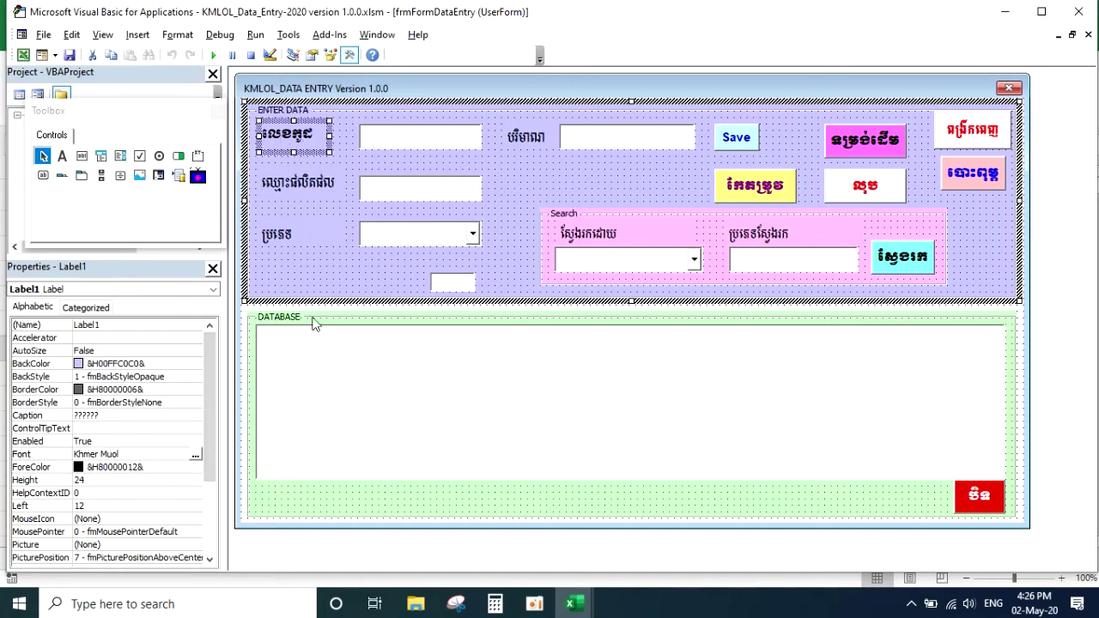
Step: Change the code label លេខកូដ to the Khmer OS Bokor font
click(195, 453)
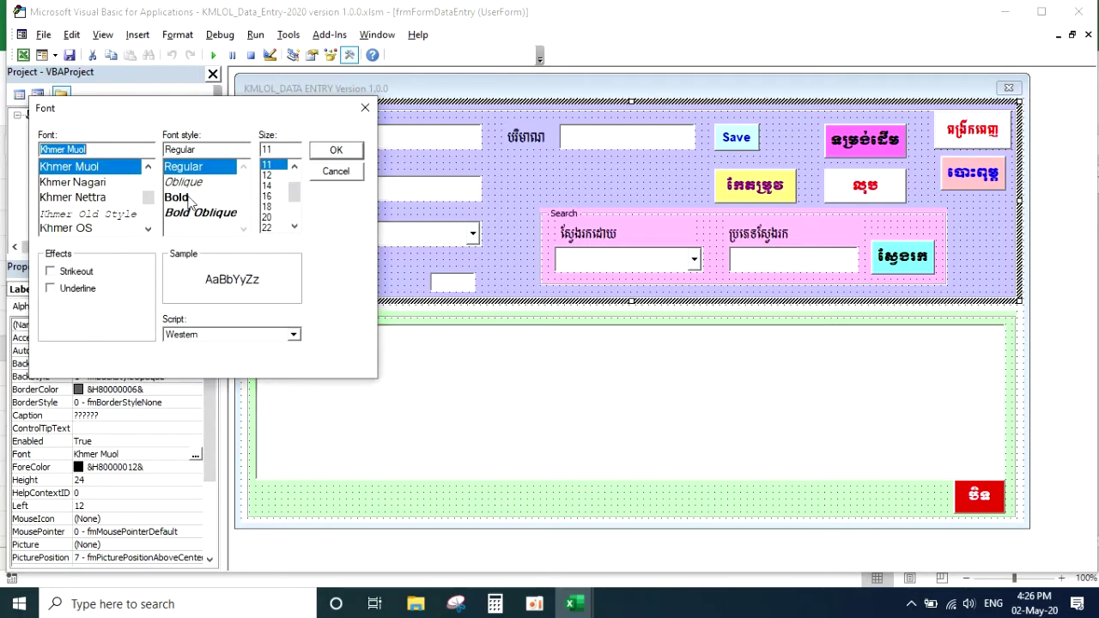
text(Khmer OS b)
click(107, 182)
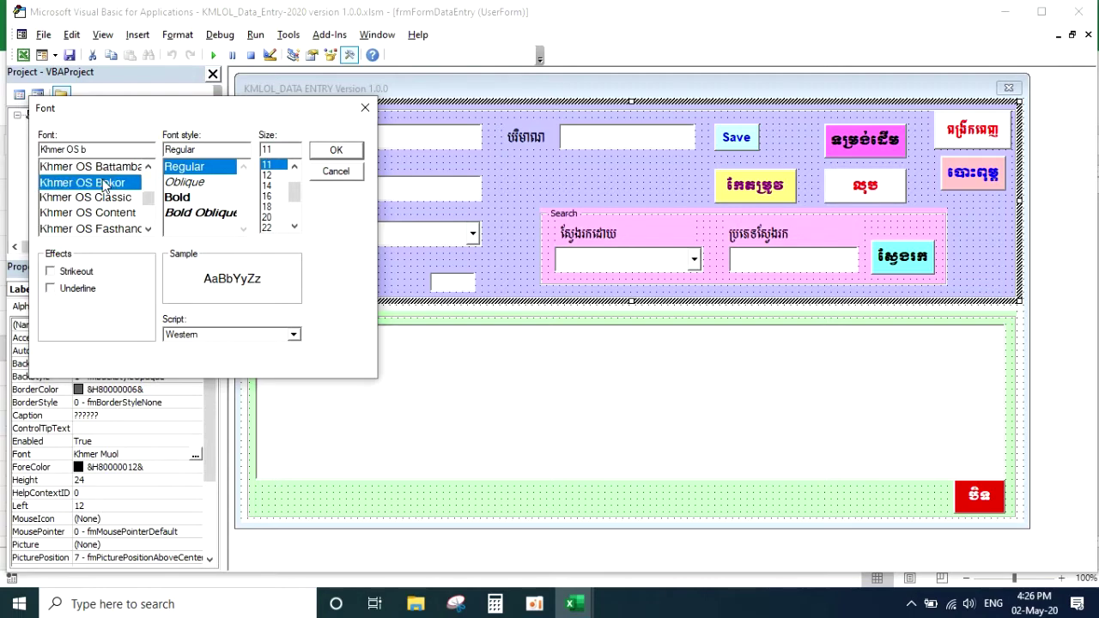
click(337, 152)
Step: Review the product-name label's height and font settings, confirming its Font dialog
click(307, 137)
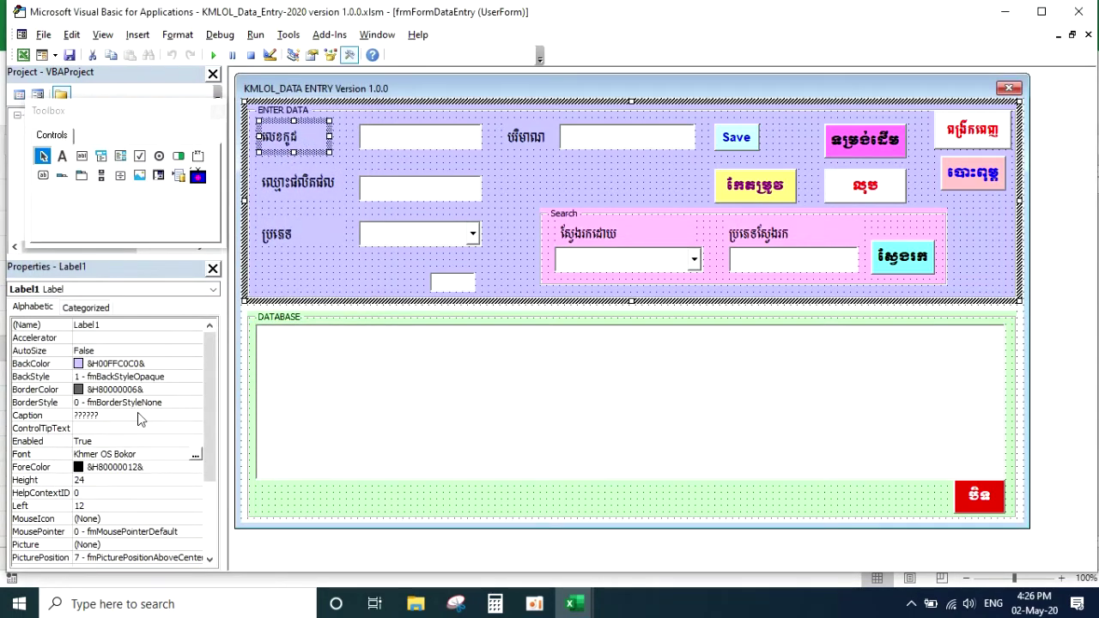
click(293, 171)
click(292, 140)
click(294, 193)
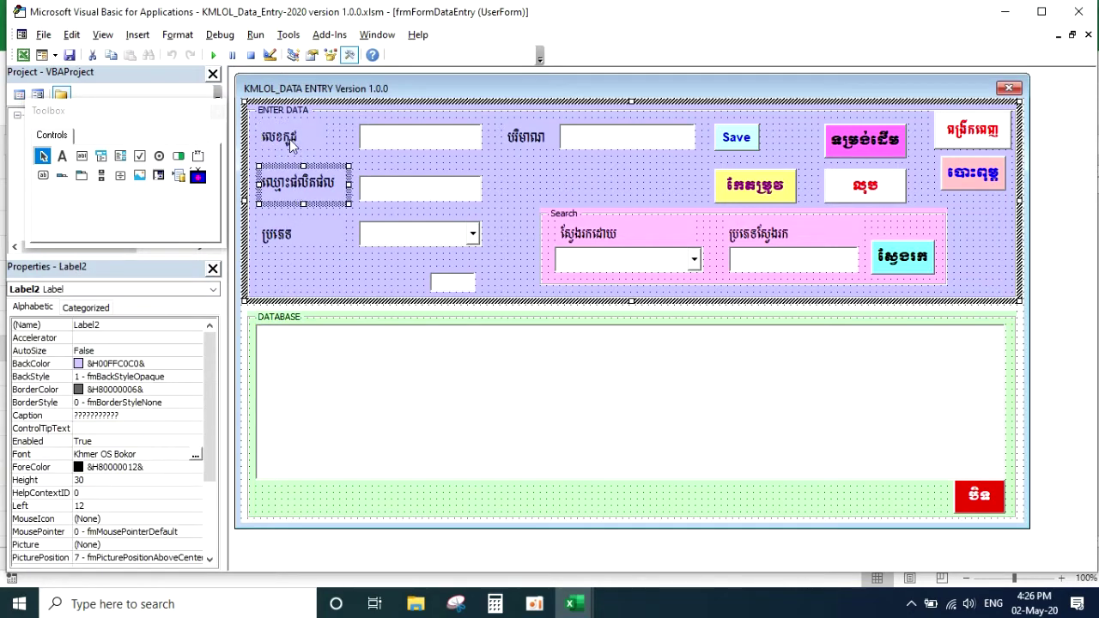
click(199, 445)
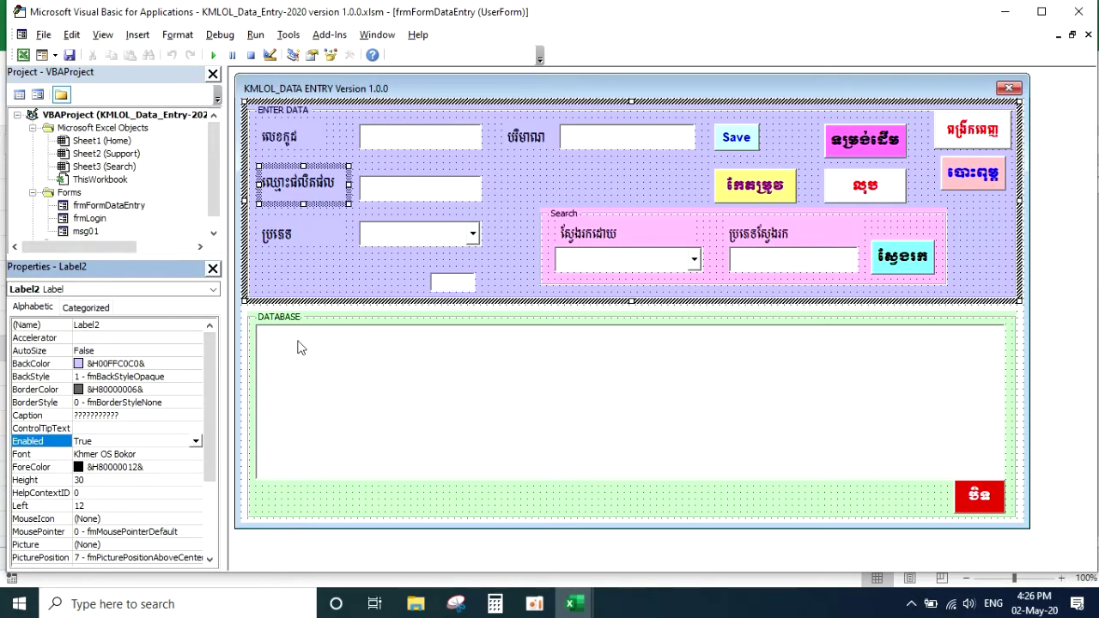
click(306, 200)
click(307, 200)
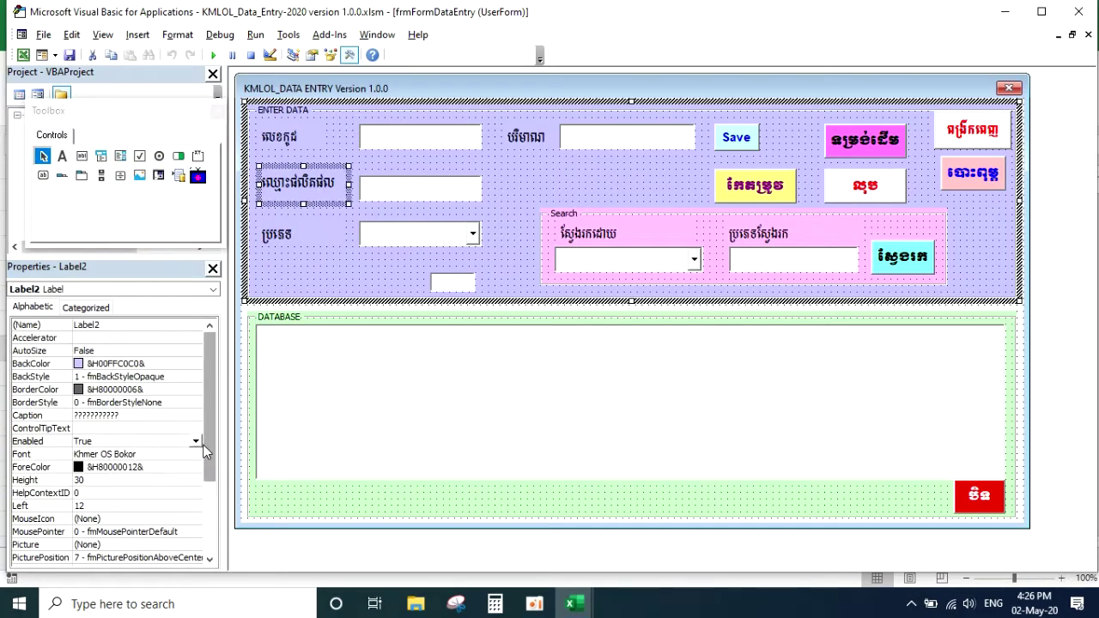
click(195, 444)
click(180, 480)
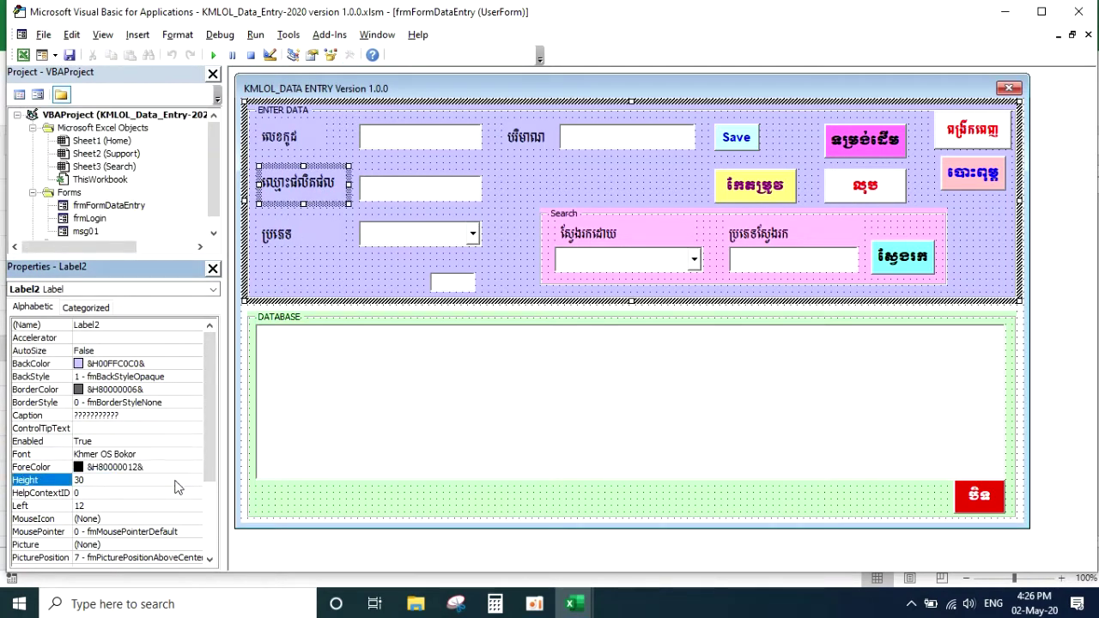
click(172, 455)
click(196, 454)
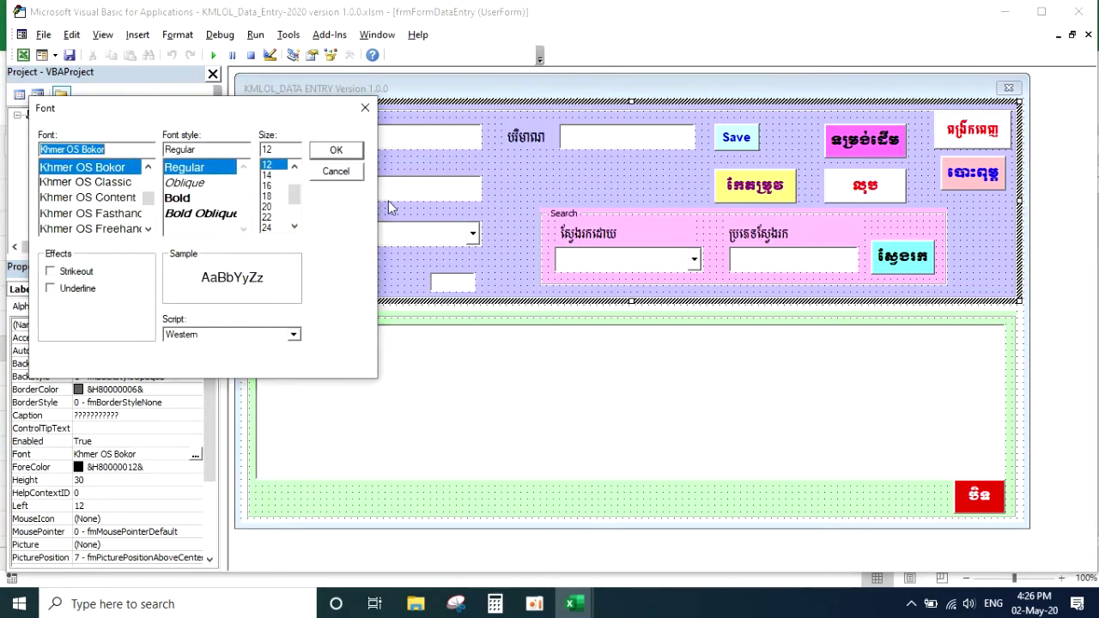
click(335, 150)
Step: Pick a new font size for the code label លេខកូដ and reselect it on the form
click(300, 138)
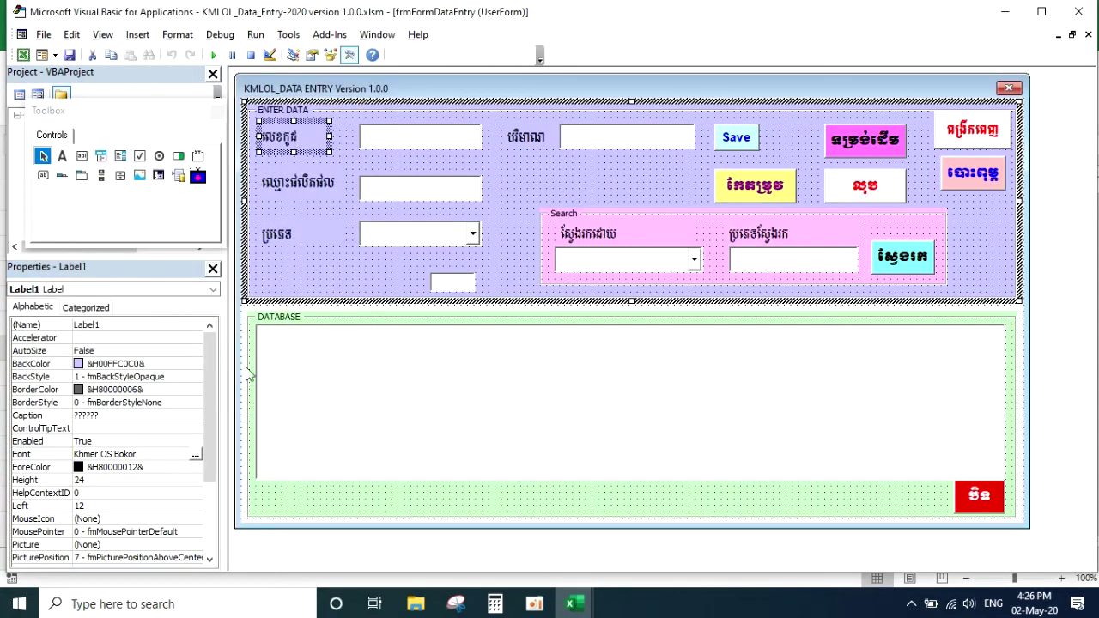
click(196, 454)
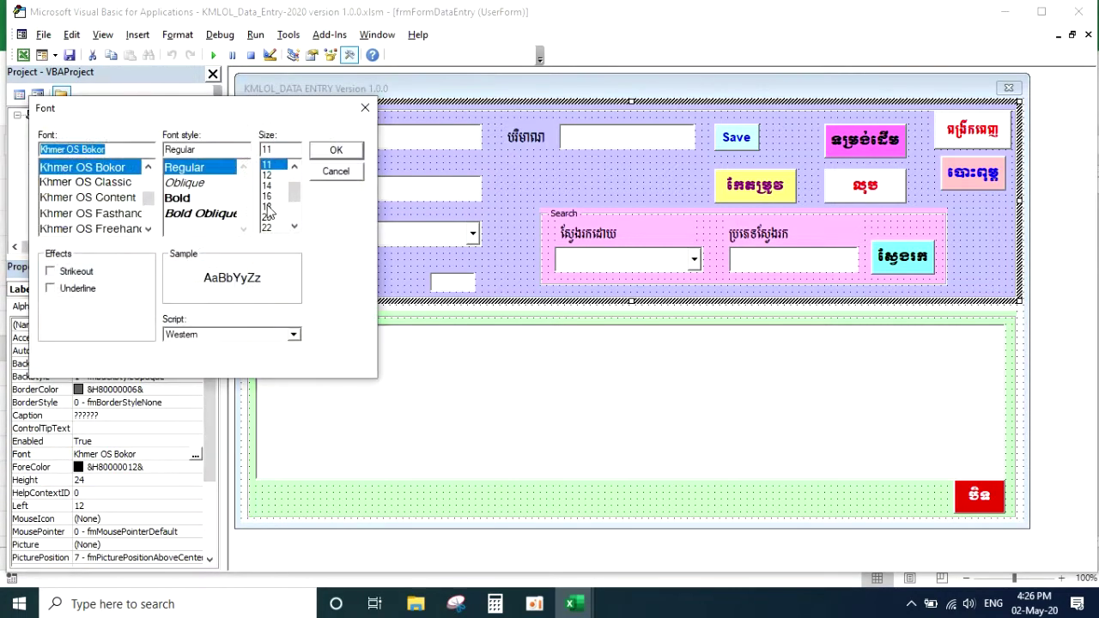
click(267, 176)
click(335, 150)
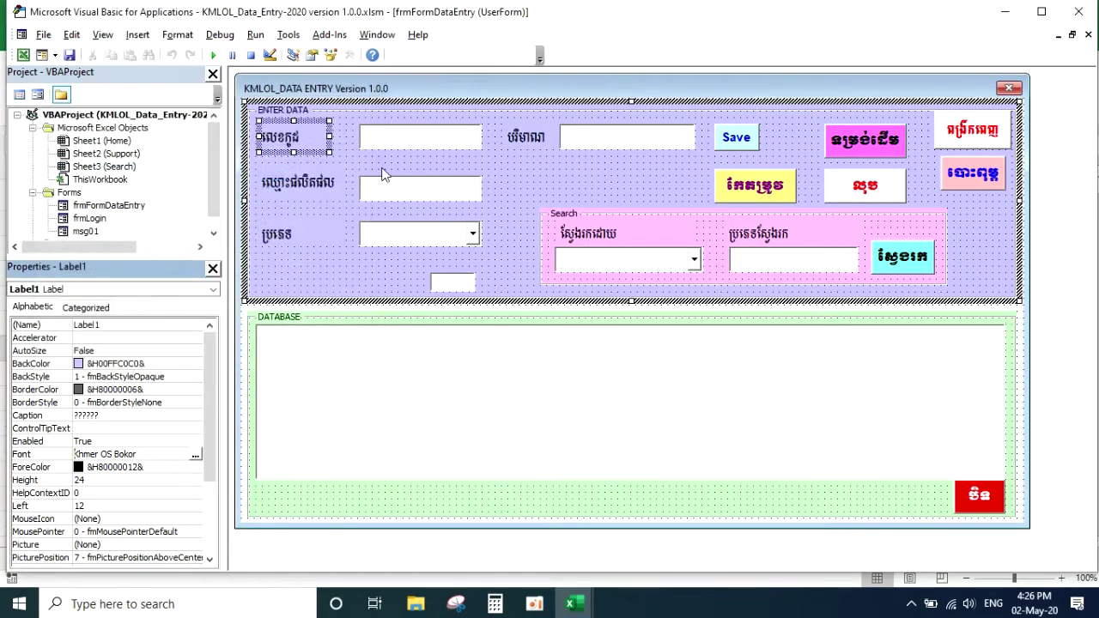
click(469, 182)
click(297, 146)
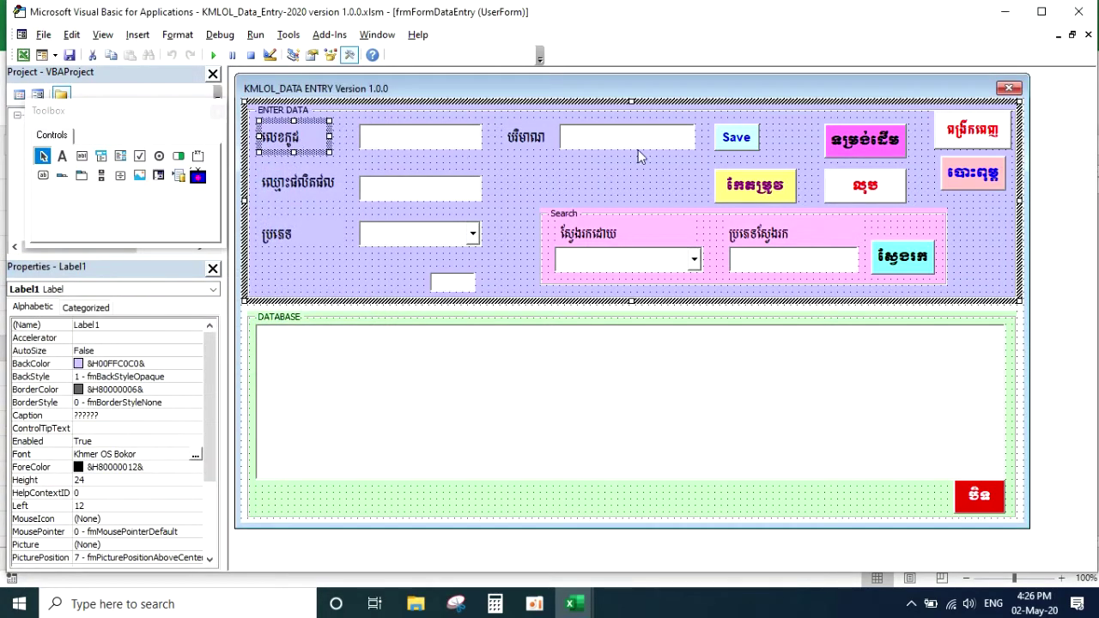
click(746, 139)
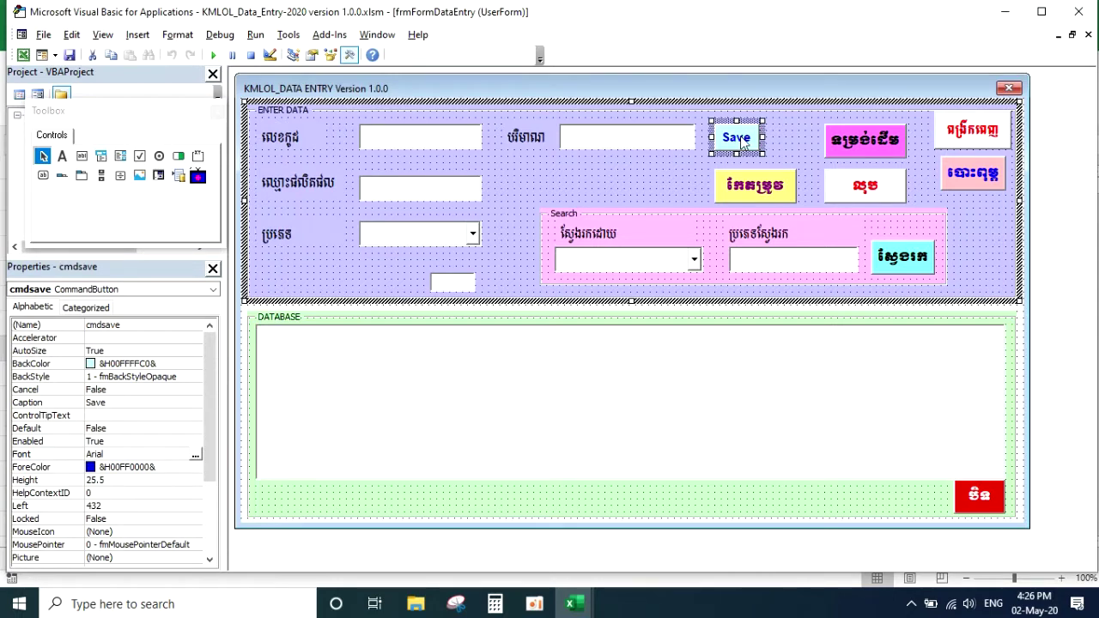
click(297, 146)
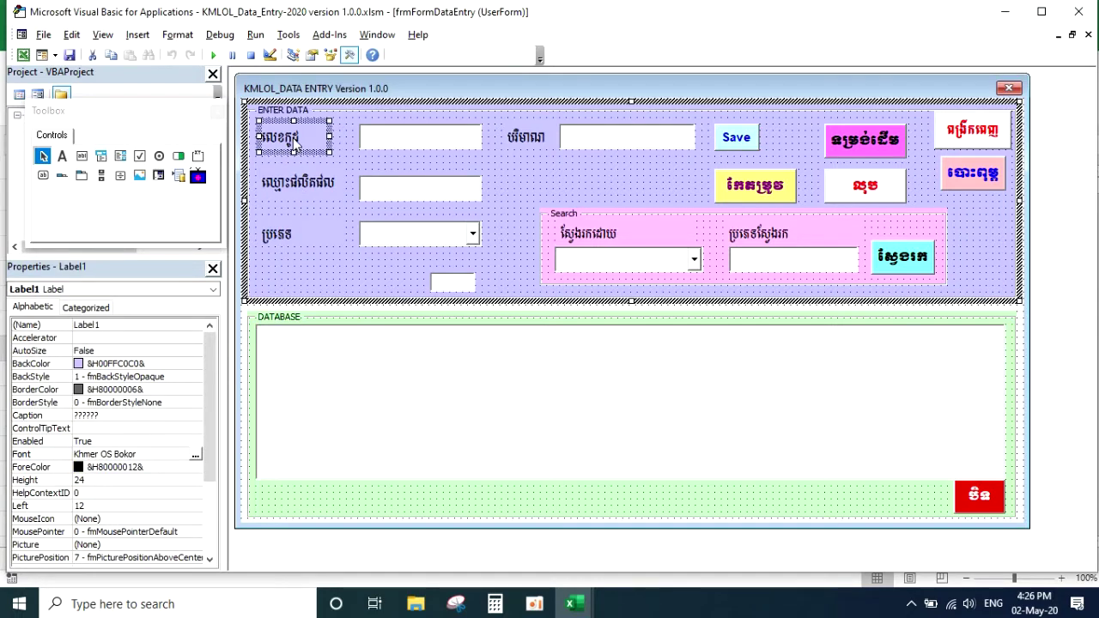
Step: Replace the Save button's caption with the Khmer text រក្សាទុក
click(737, 146)
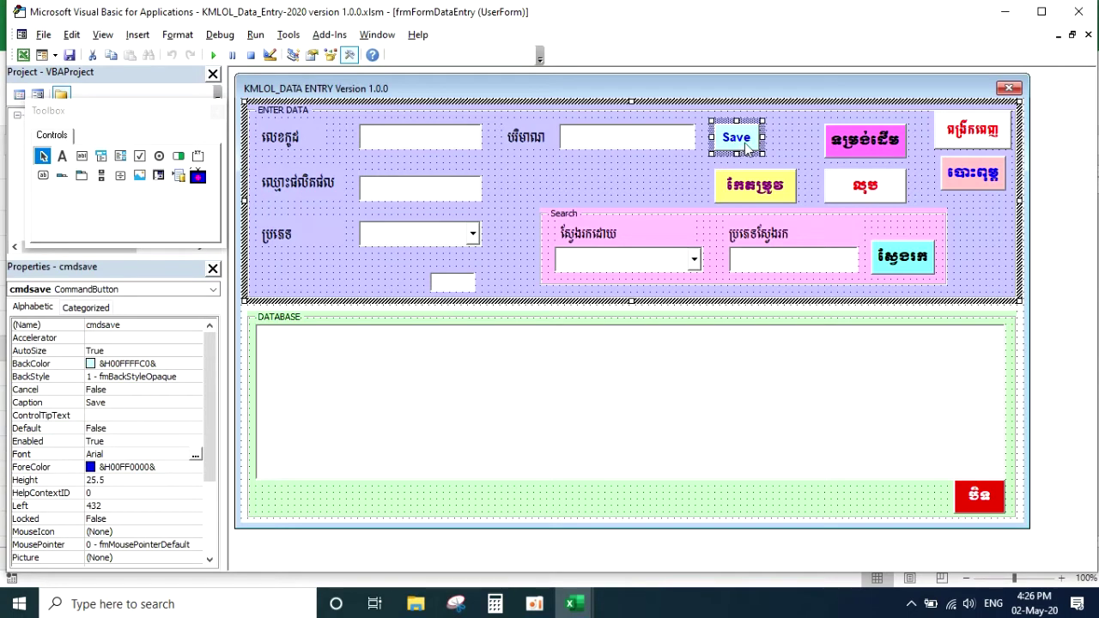
click(663, 167)
click(737, 141)
click(126, 403)
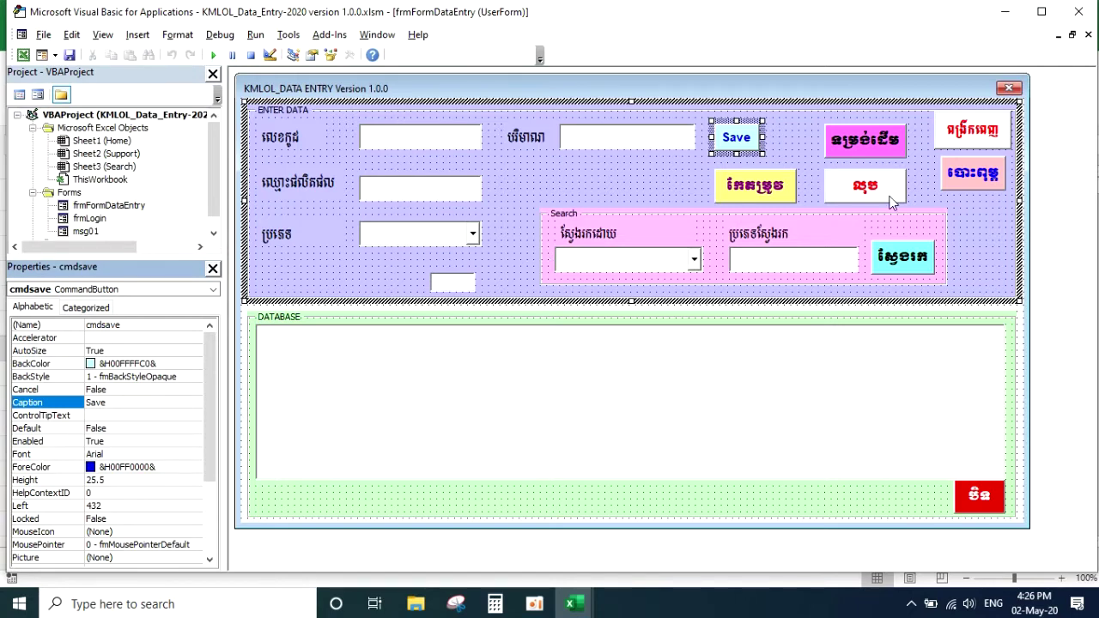
click(773, 140)
click(746, 139)
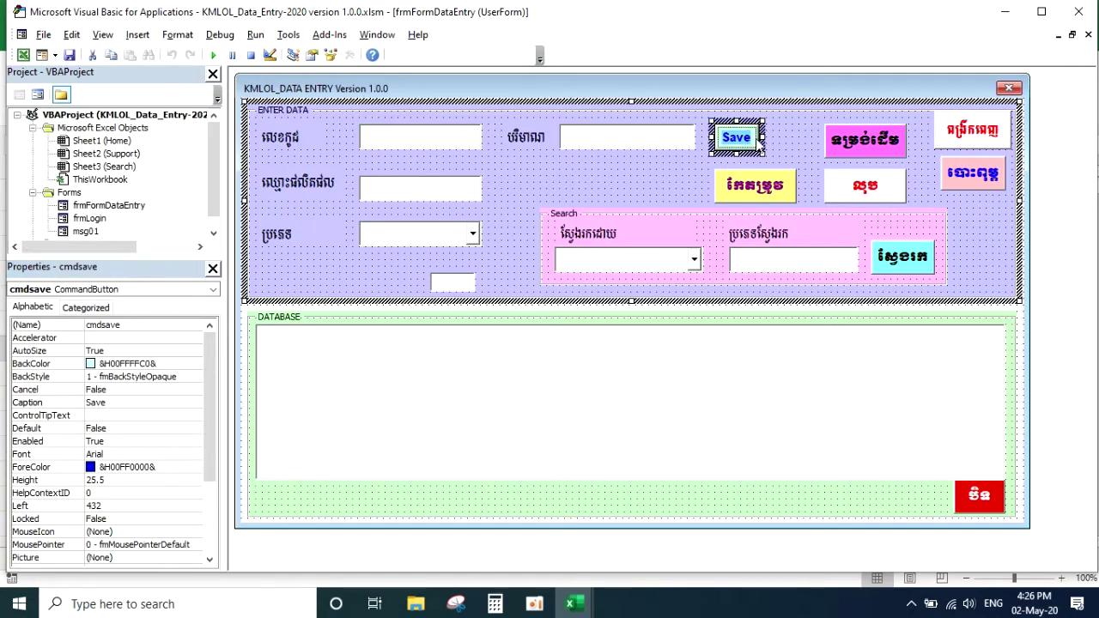
click(750, 140)
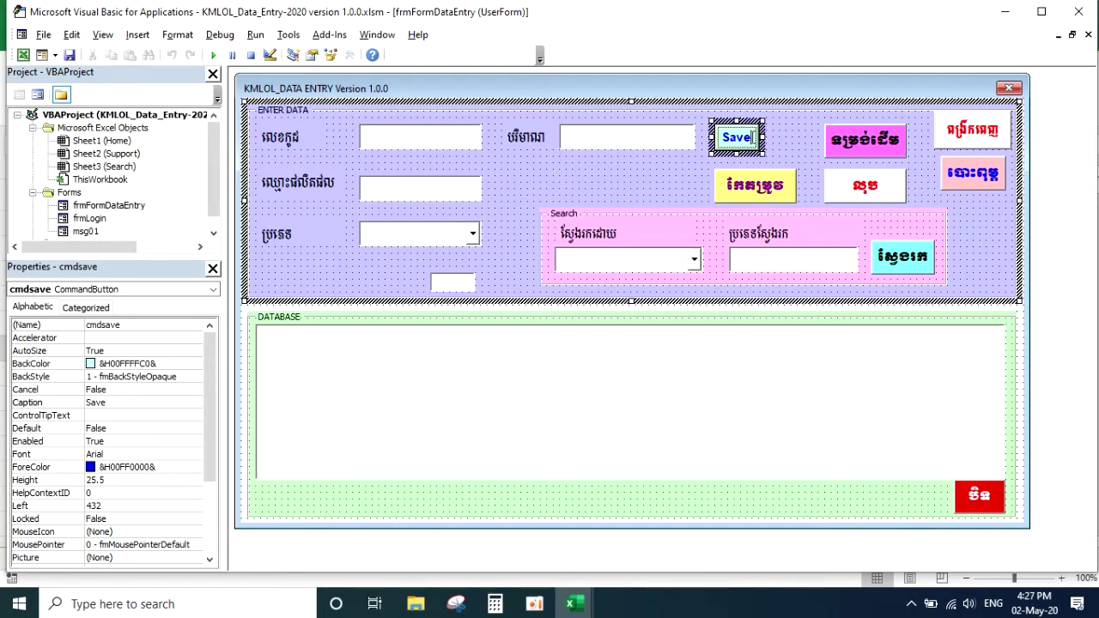
drag(754, 137, 720, 136)
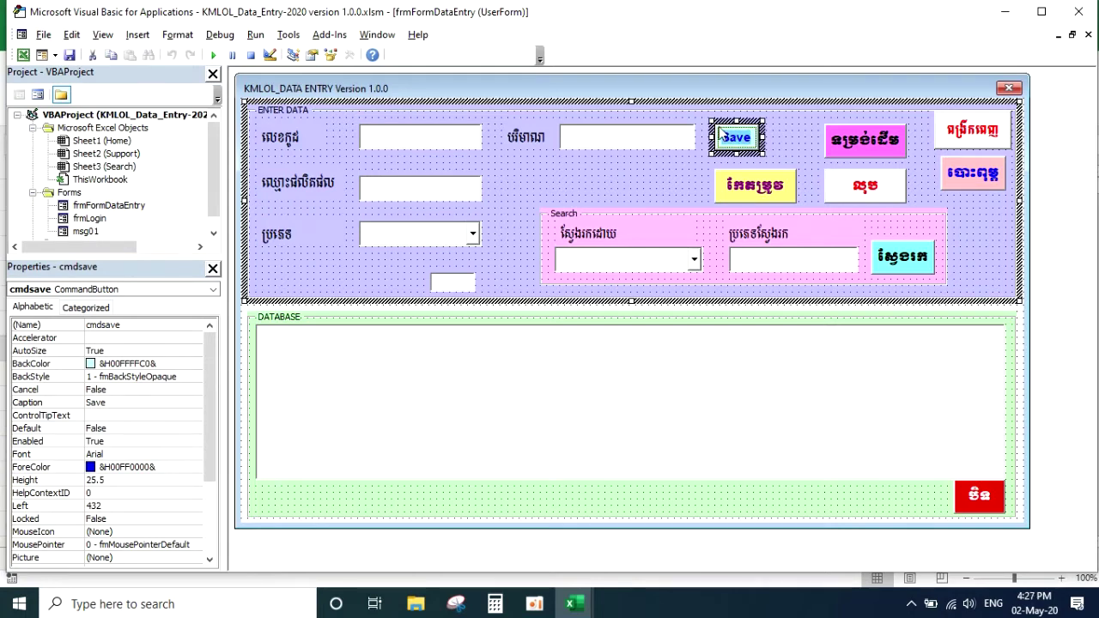
key(alt+shift)
text(រក្ស)
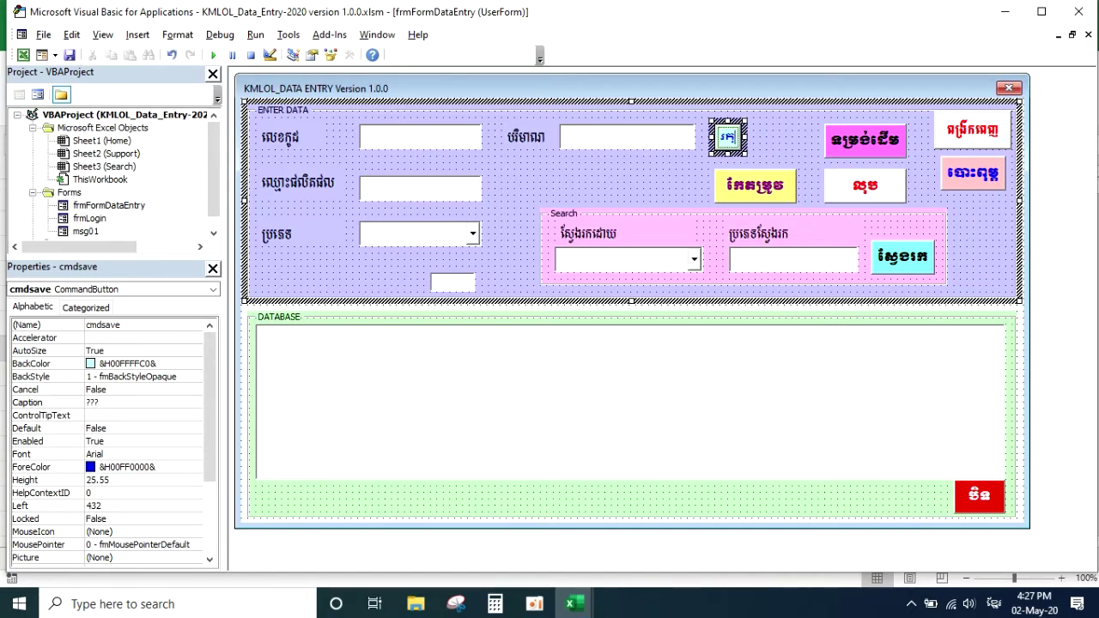
text(ាទ)
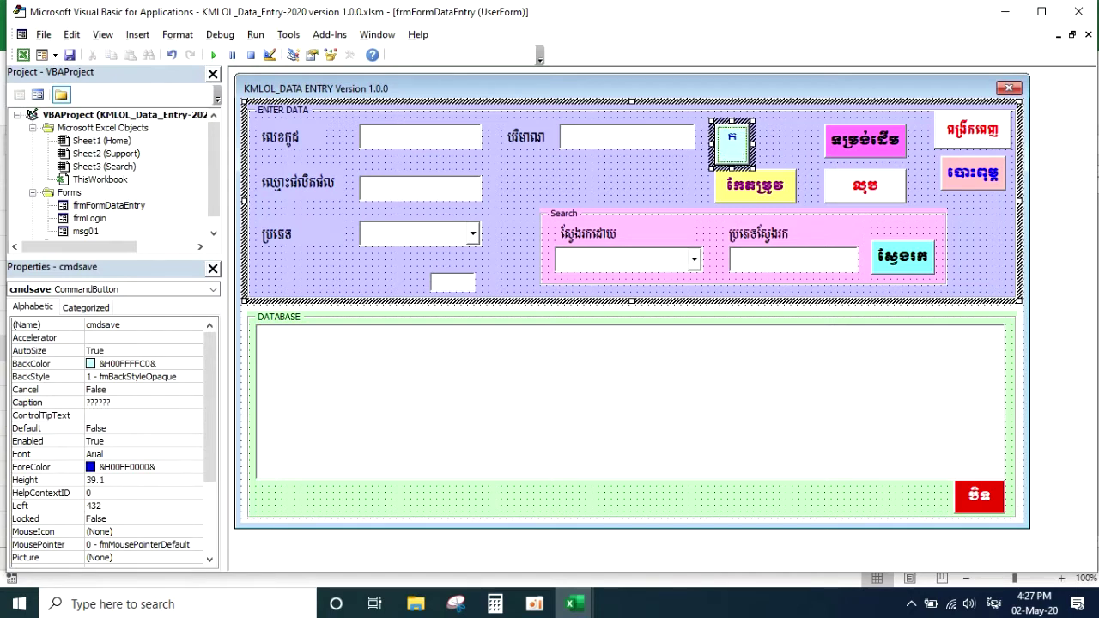
key(BackSpace)
text(ទុក)
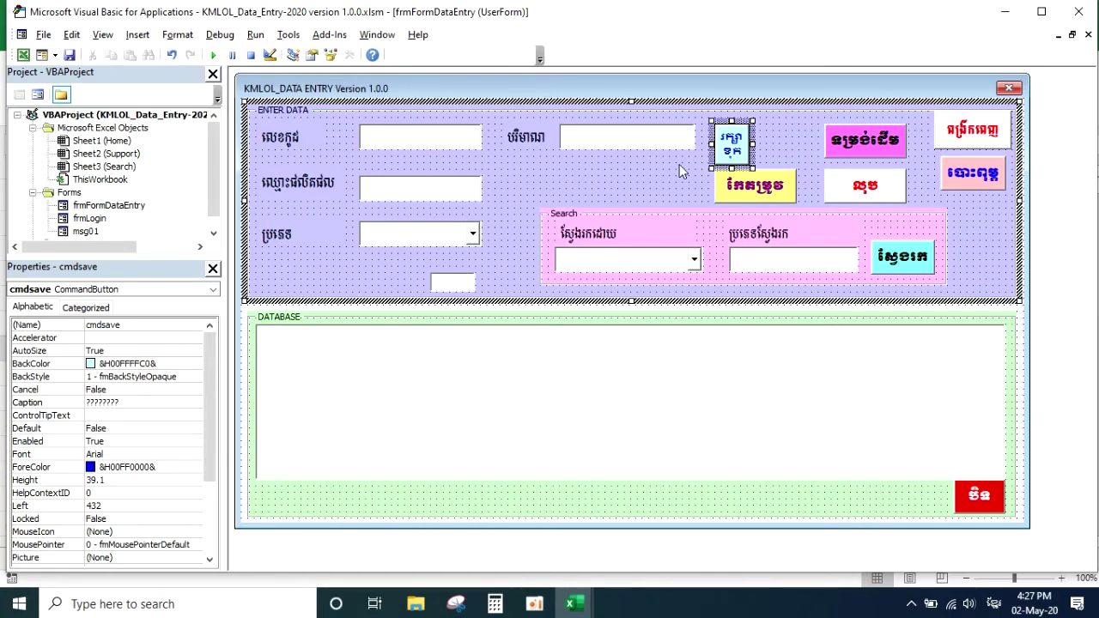
Step: Widen the រក្សាទុក button so its caption fits on one line
click(690, 167)
click(749, 143)
drag(753, 144, 783, 143)
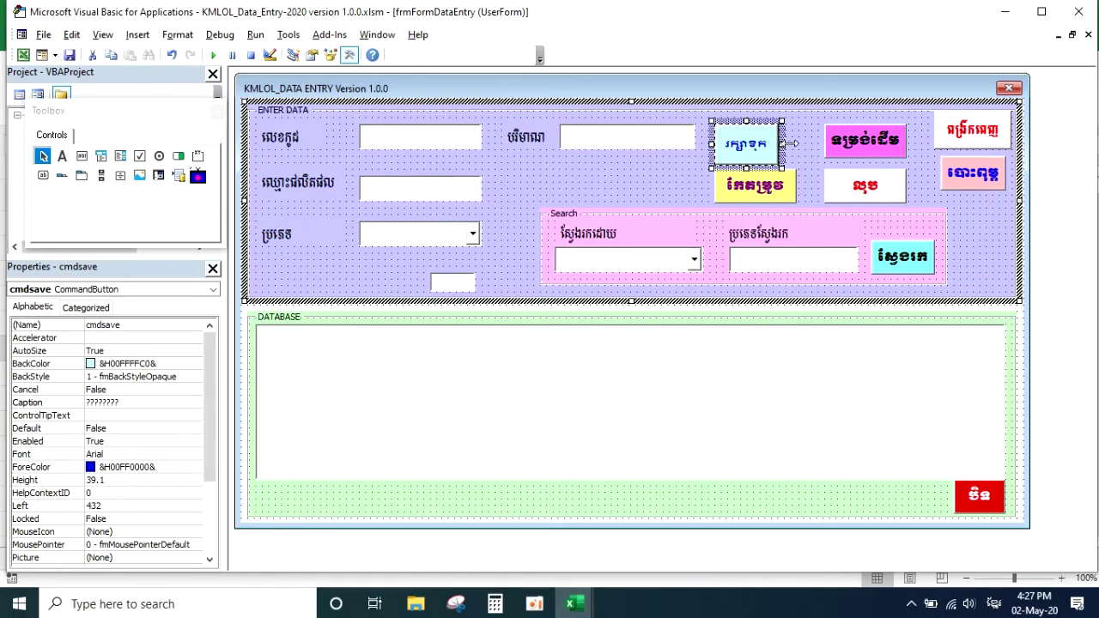
drag(785, 143, 791, 143)
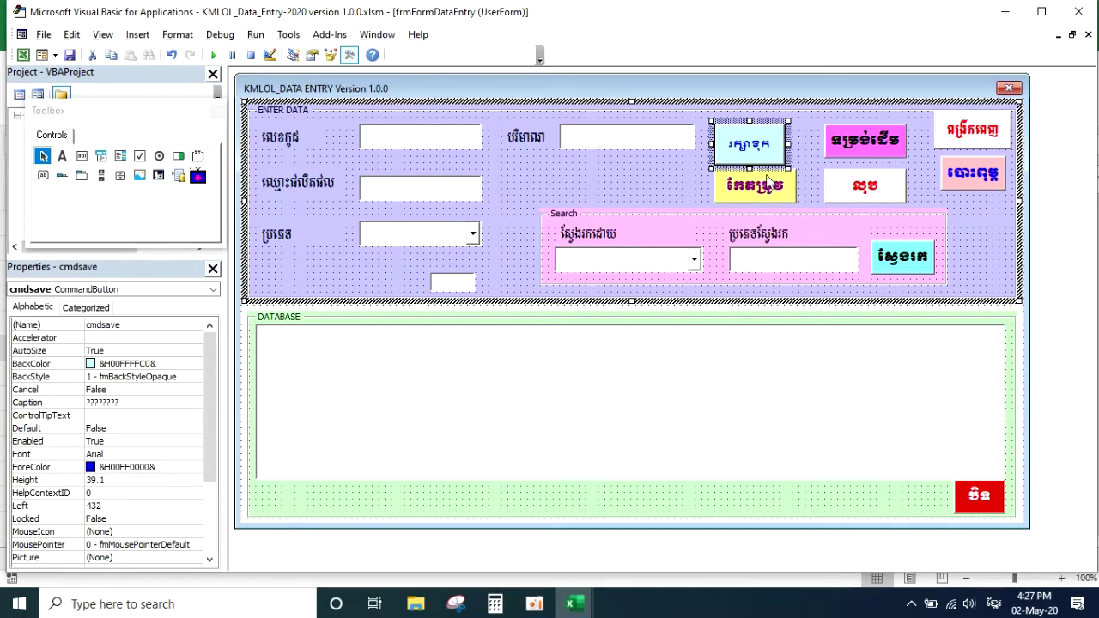
click(157, 455)
click(196, 455)
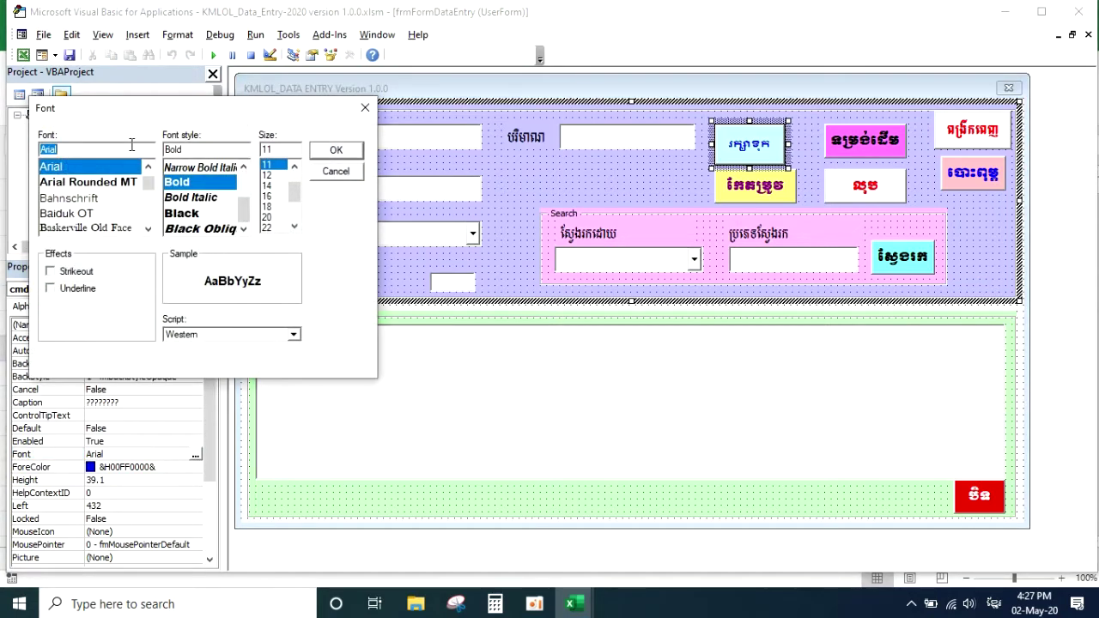
Step: Set the save button's font to Khmer Muol
text(Khmer )
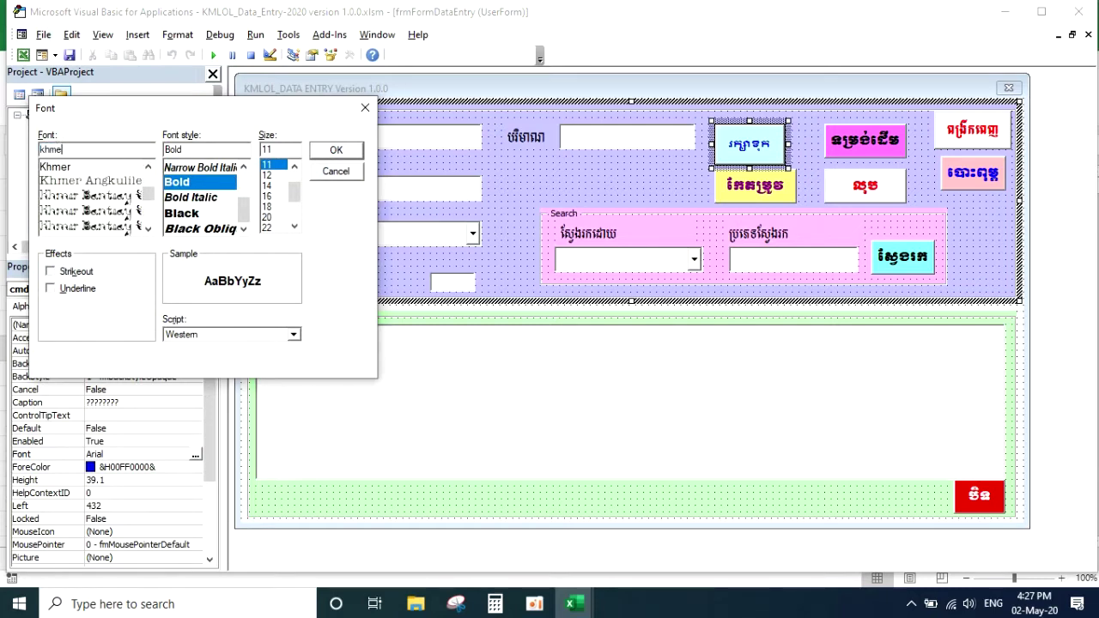
text(mu)
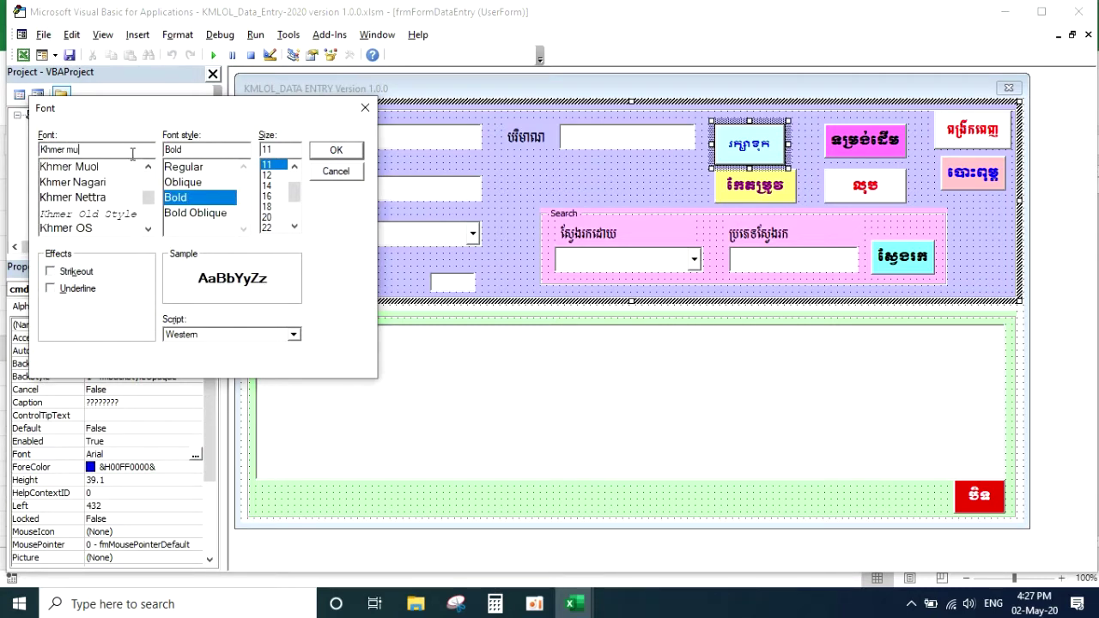
click(94, 166)
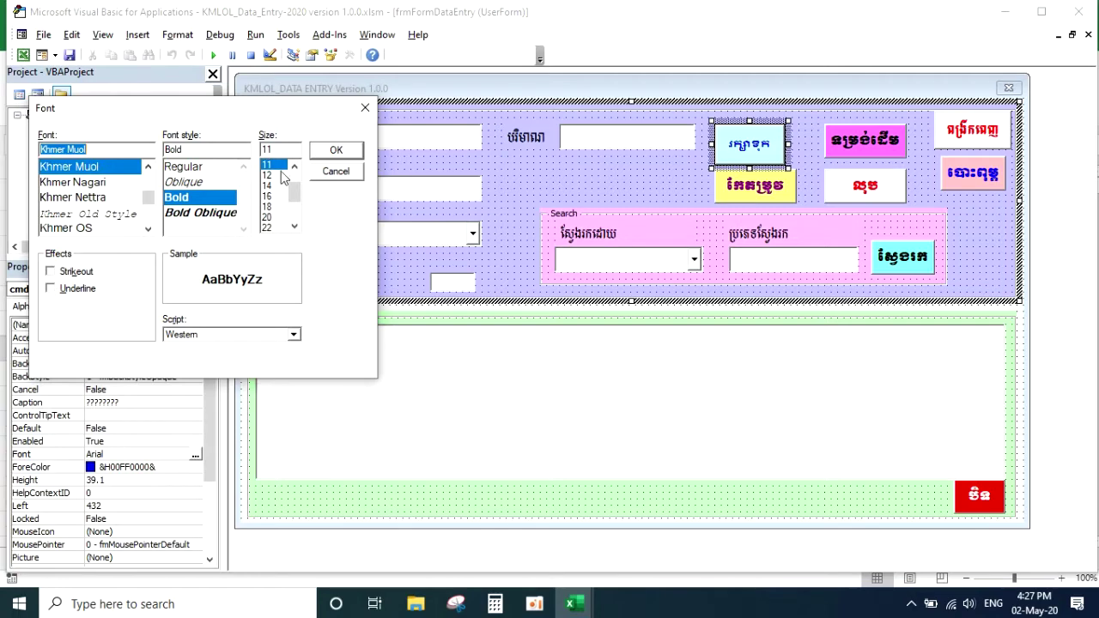
click(333, 151)
Step: Select the cyan save button and the pink button together
click(807, 153)
click(772, 146)
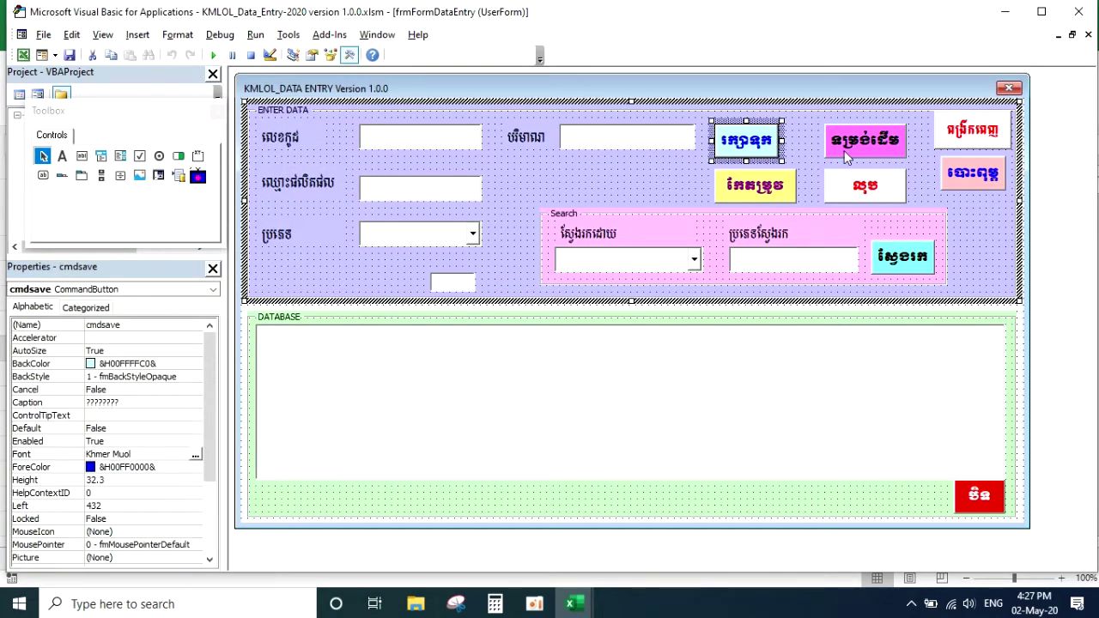
ctrl+click(876, 149)
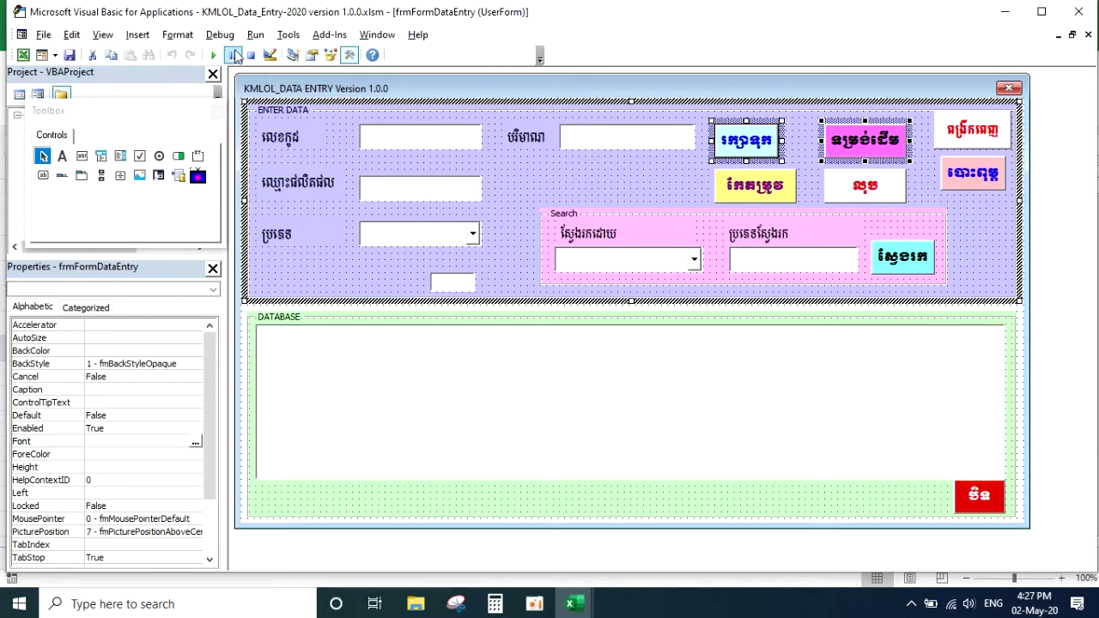
Step: Apply Make Same Size height to the two buttons, then undo it
click(178, 34)
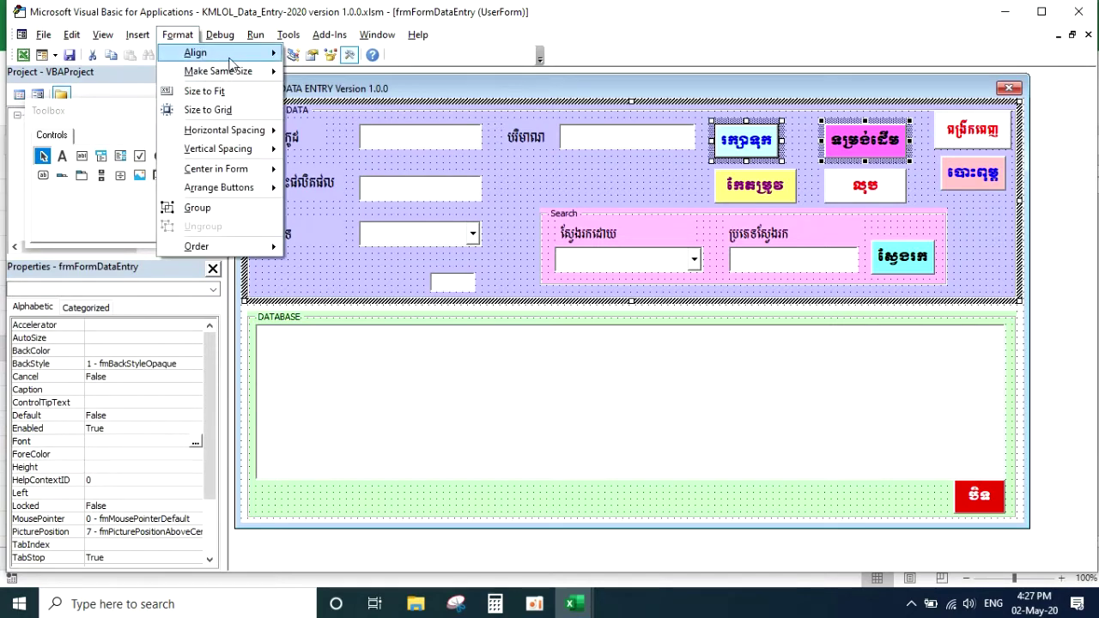
mouse_move(235, 62)
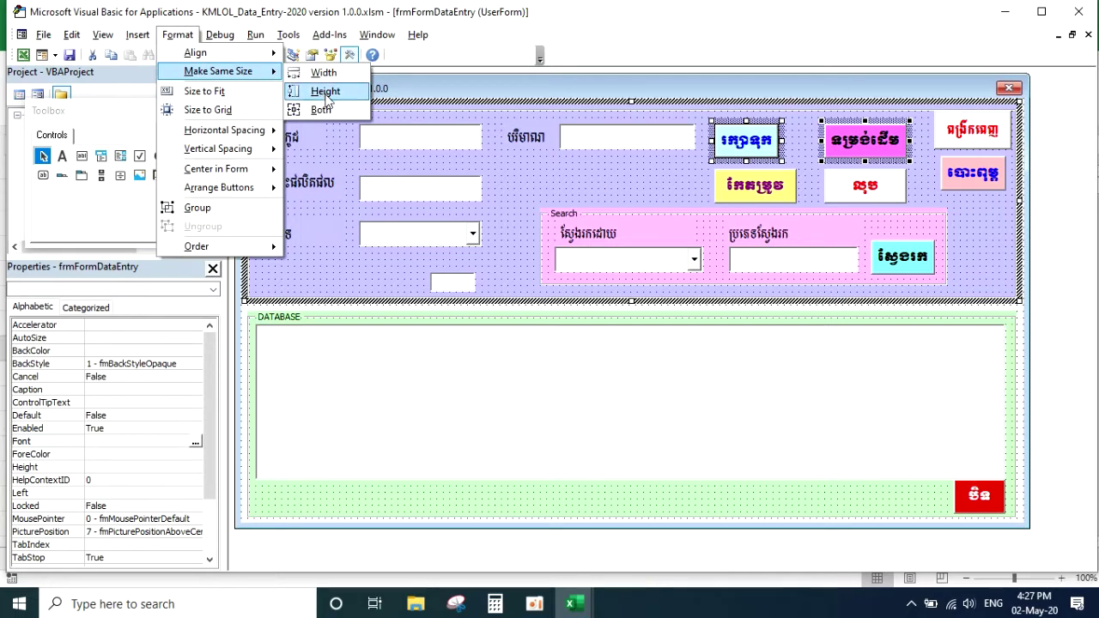
click(326, 92)
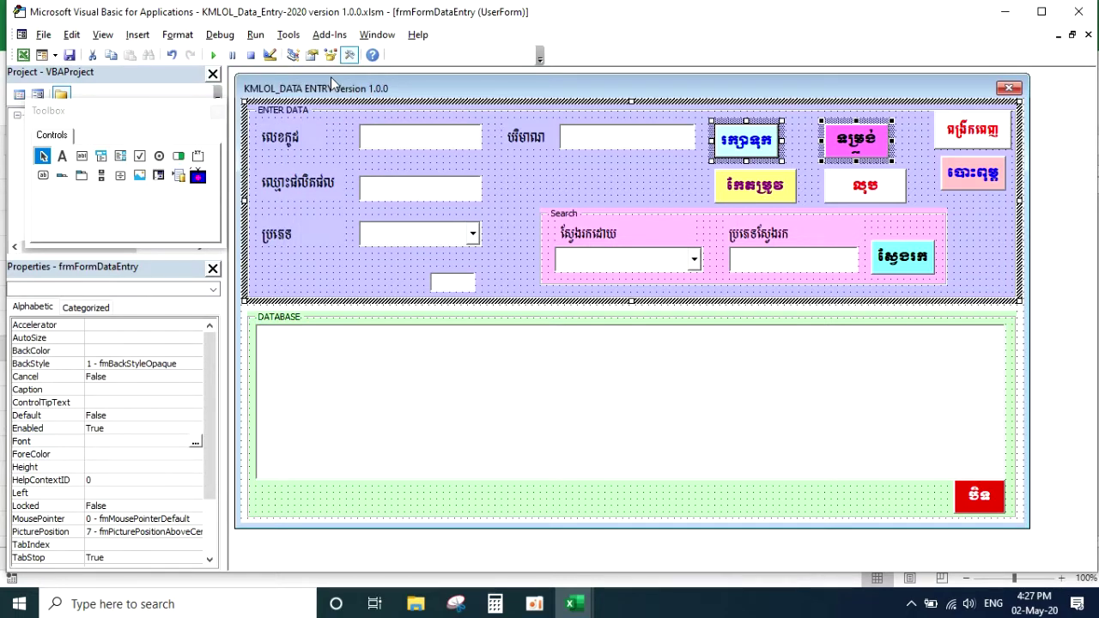
key(ctrl+z)
Step: Make the cyan save button the same width as the pink button
click(914, 190)
click(874, 143)
ctrl+click(772, 143)
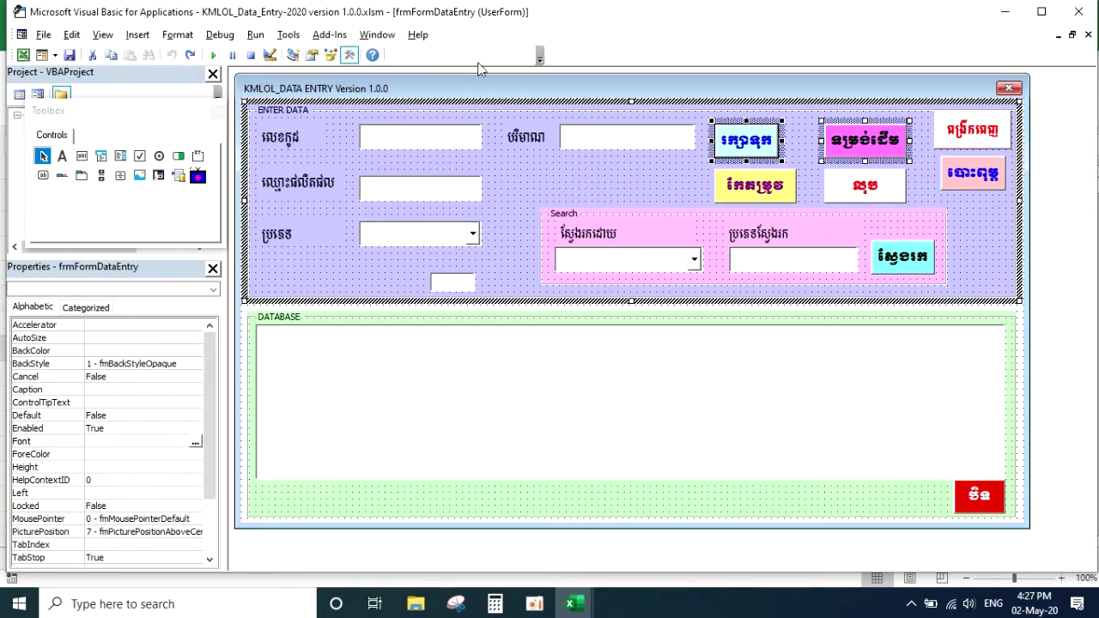
click(183, 37)
mouse_move(219, 72)
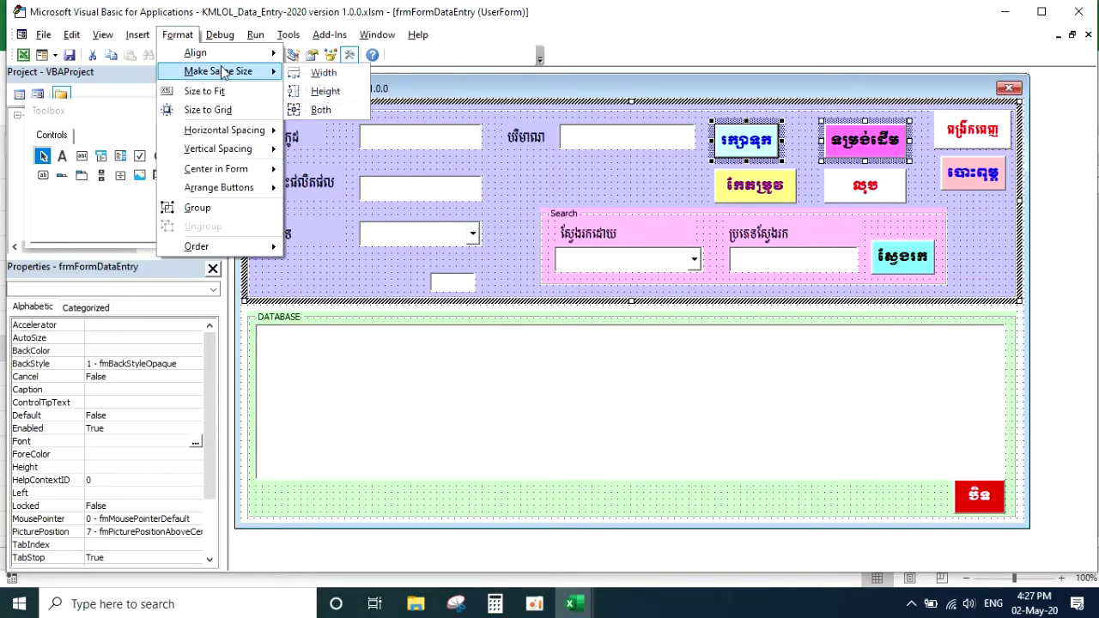
click(323, 74)
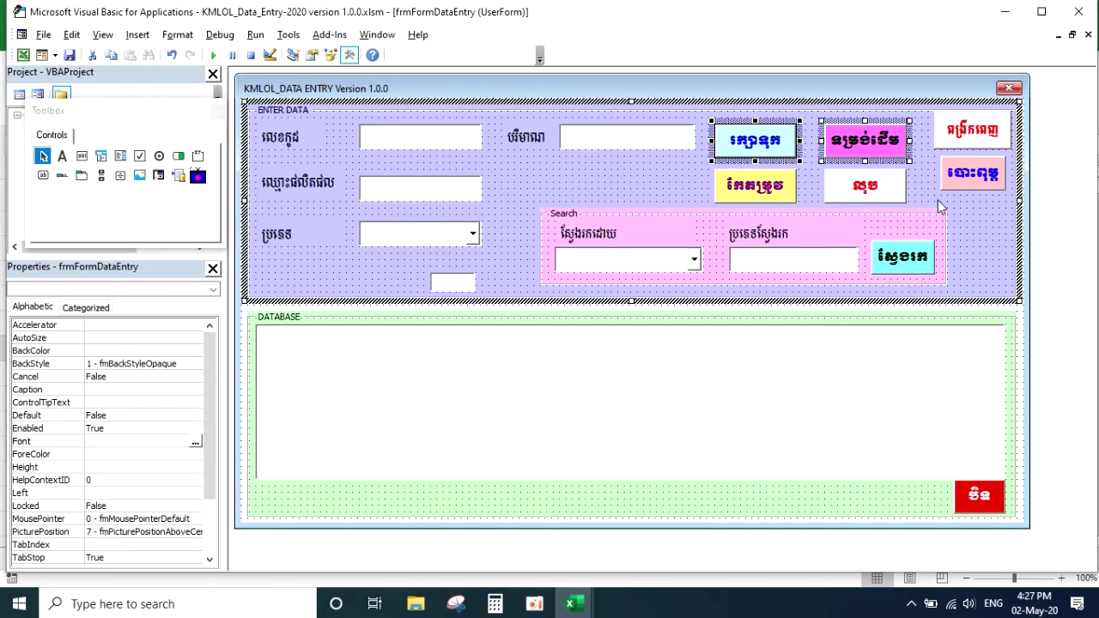
Step: Check the resized buttons by selecting the save, Search-area and pink controls in turn
click(939, 202)
click(773, 148)
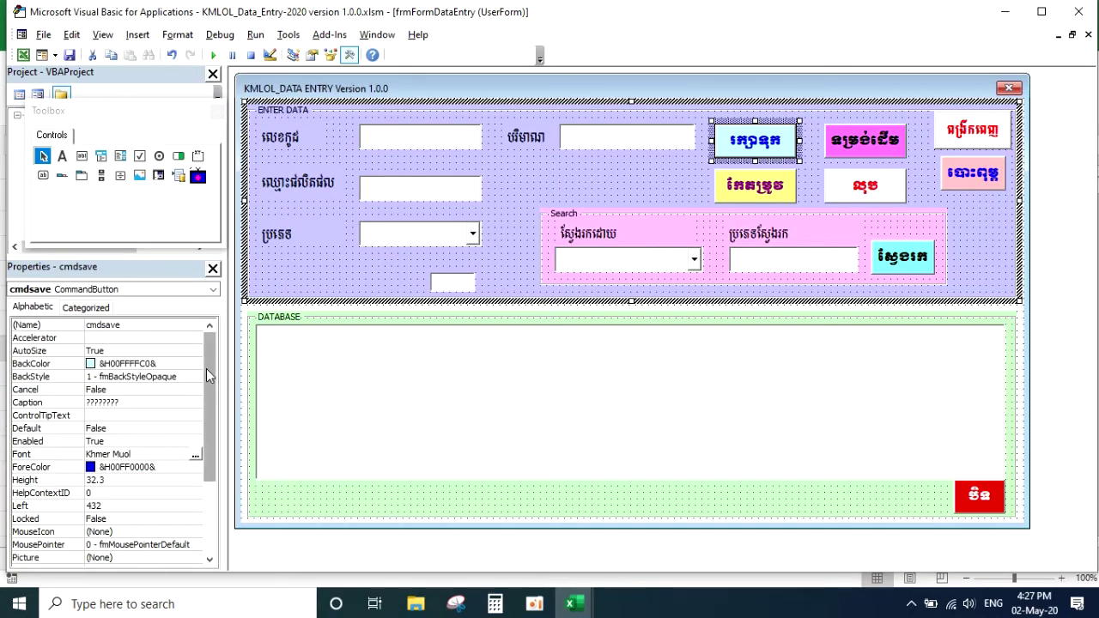
click(695, 174)
click(762, 152)
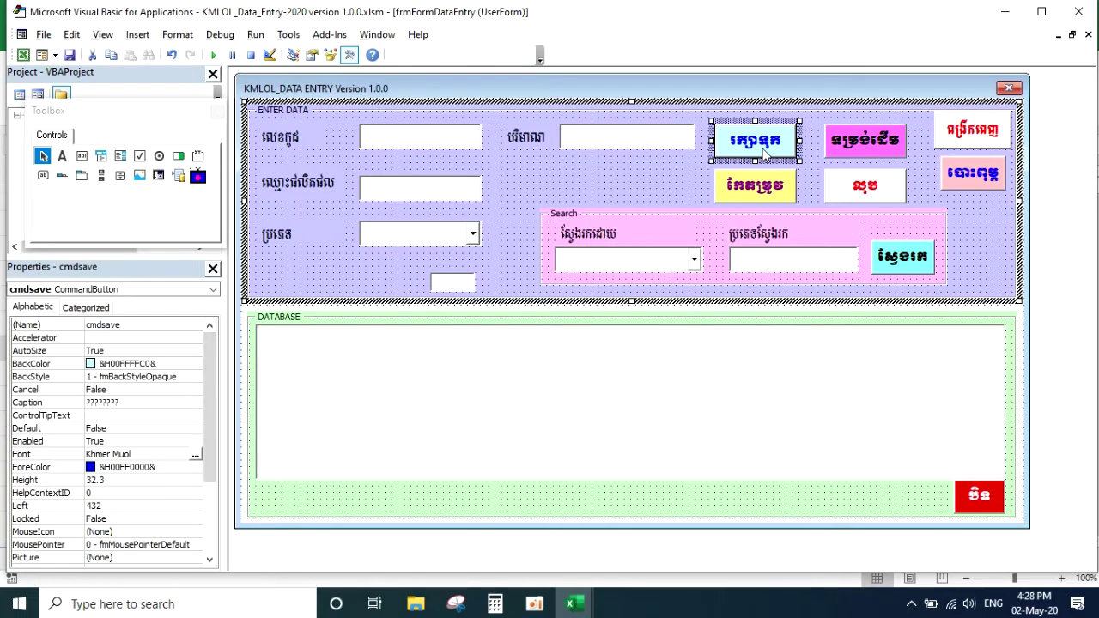
click(611, 243)
click(754, 241)
click(897, 251)
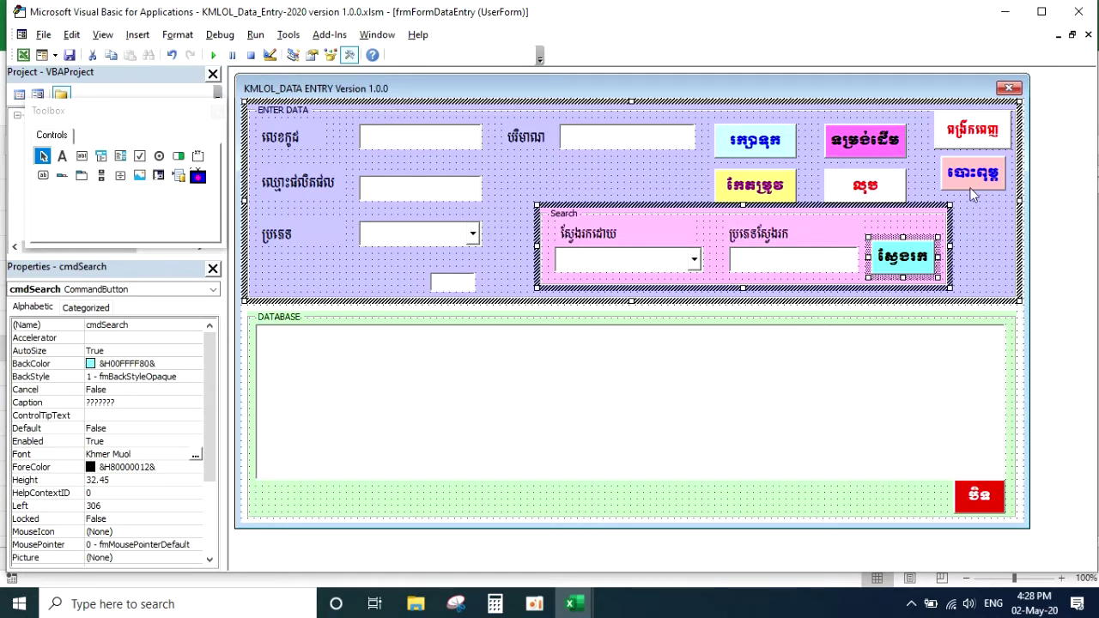
click(964, 182)
click(767, 152)
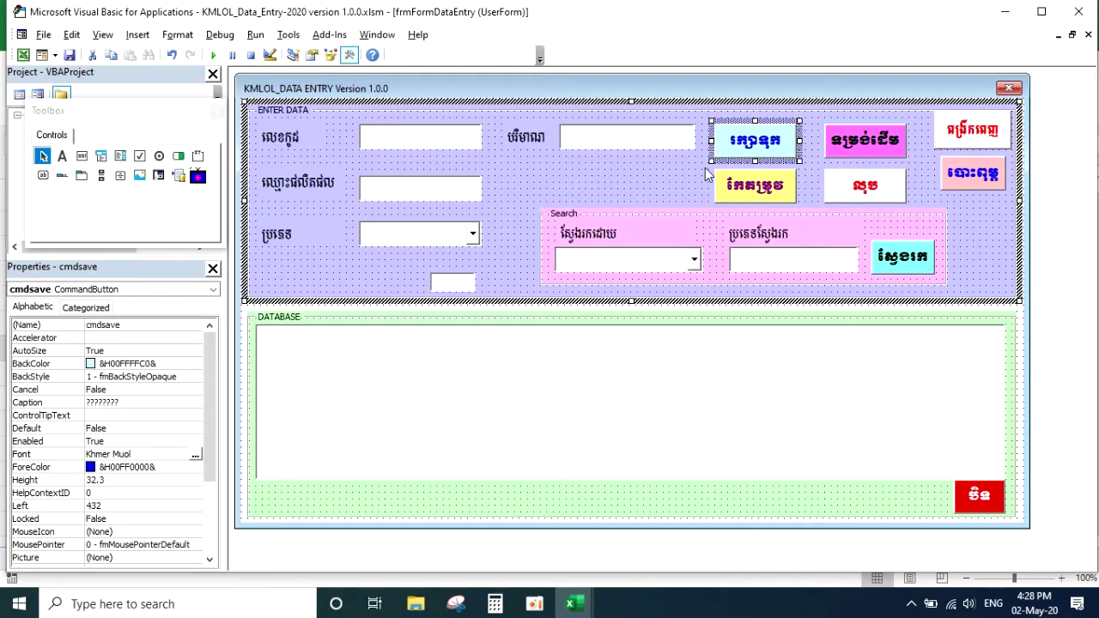
Step: Reselect the save button, code label and ENTER DATA frame, then glance at the Debug menu
click(770, 144)
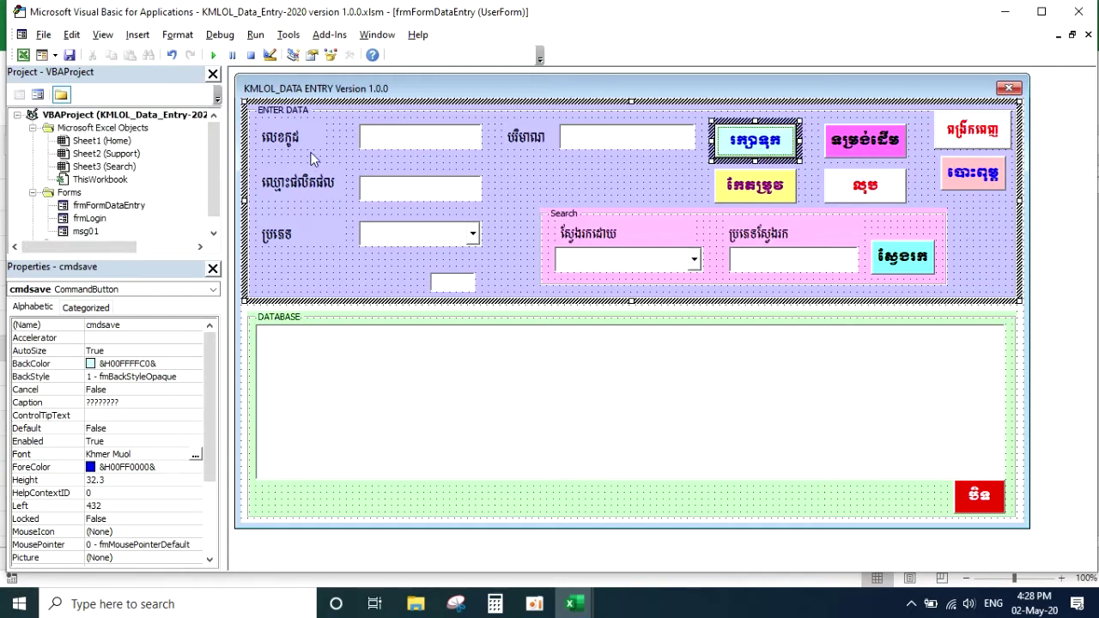
click(289, 146)
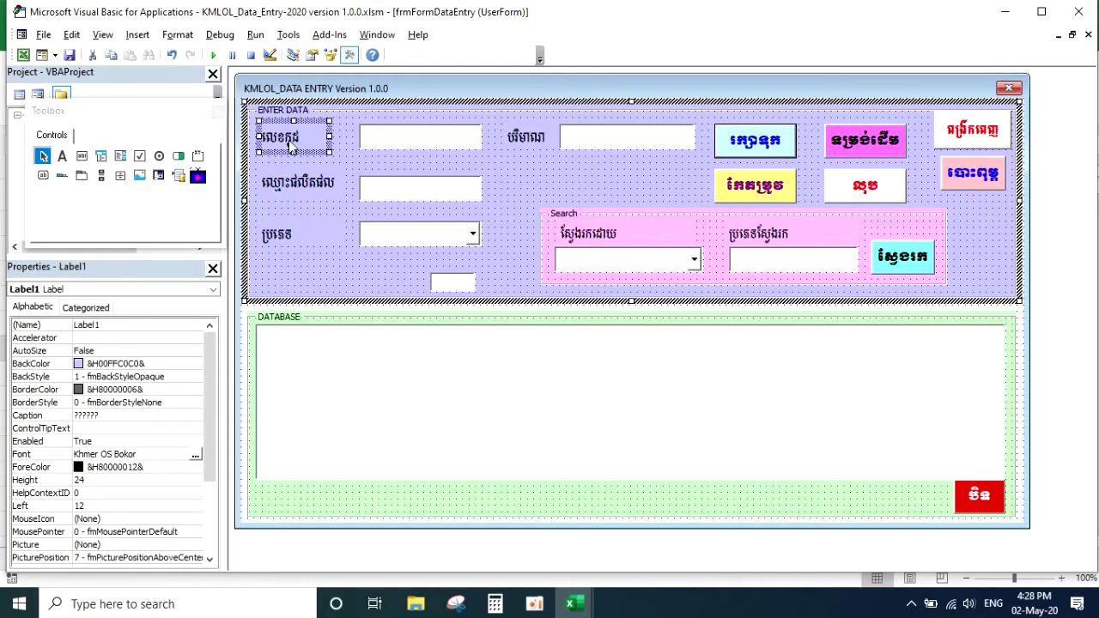
click(756, 148)
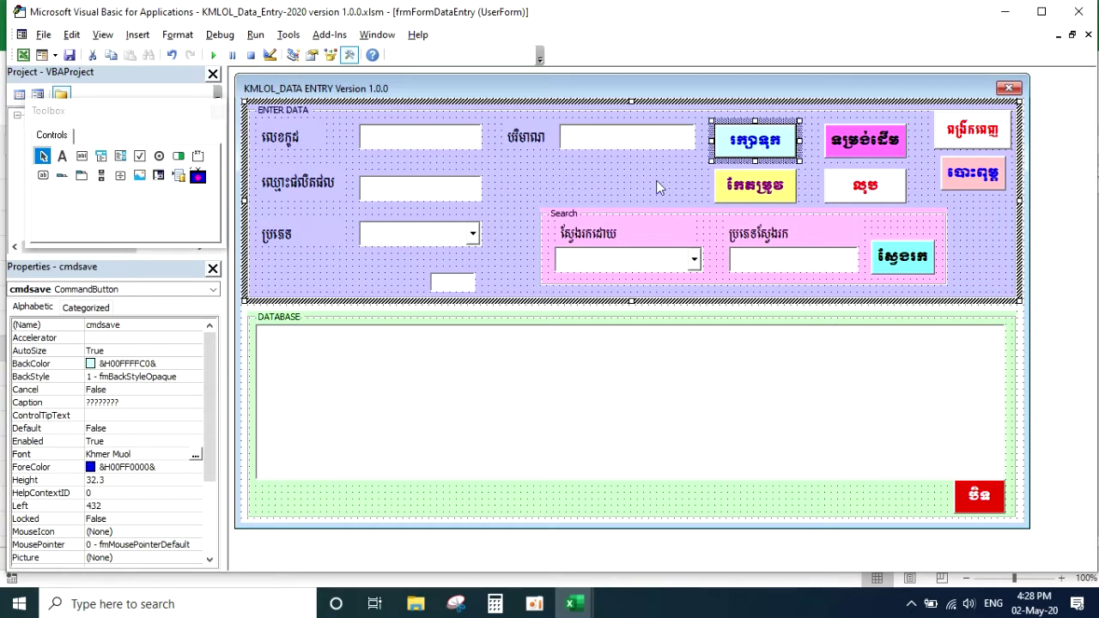
click(618, 194)
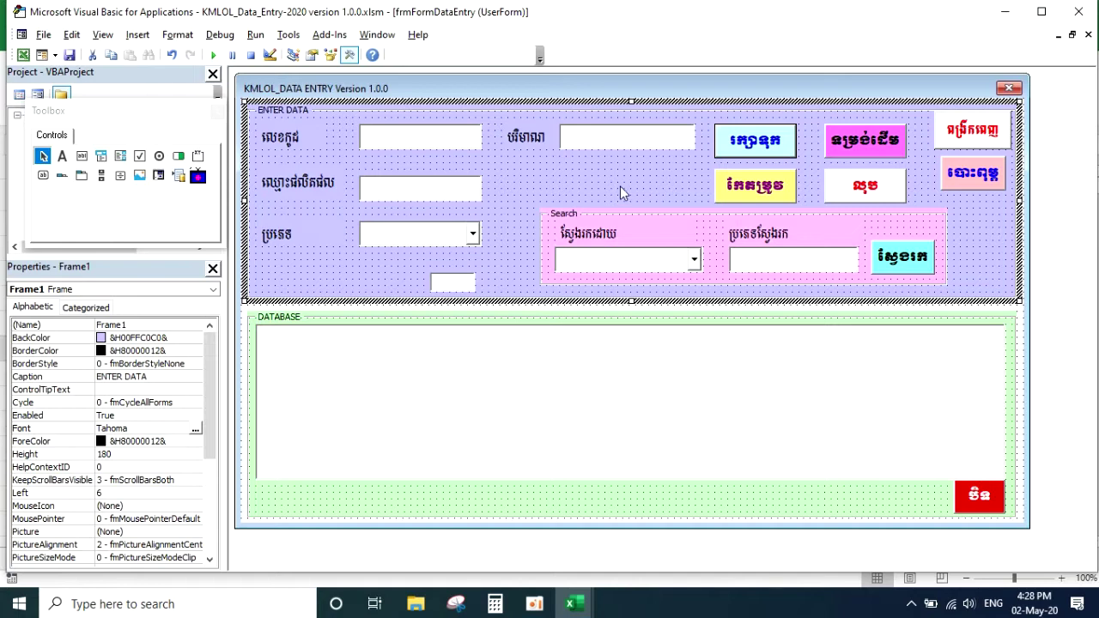
click(220, 35)
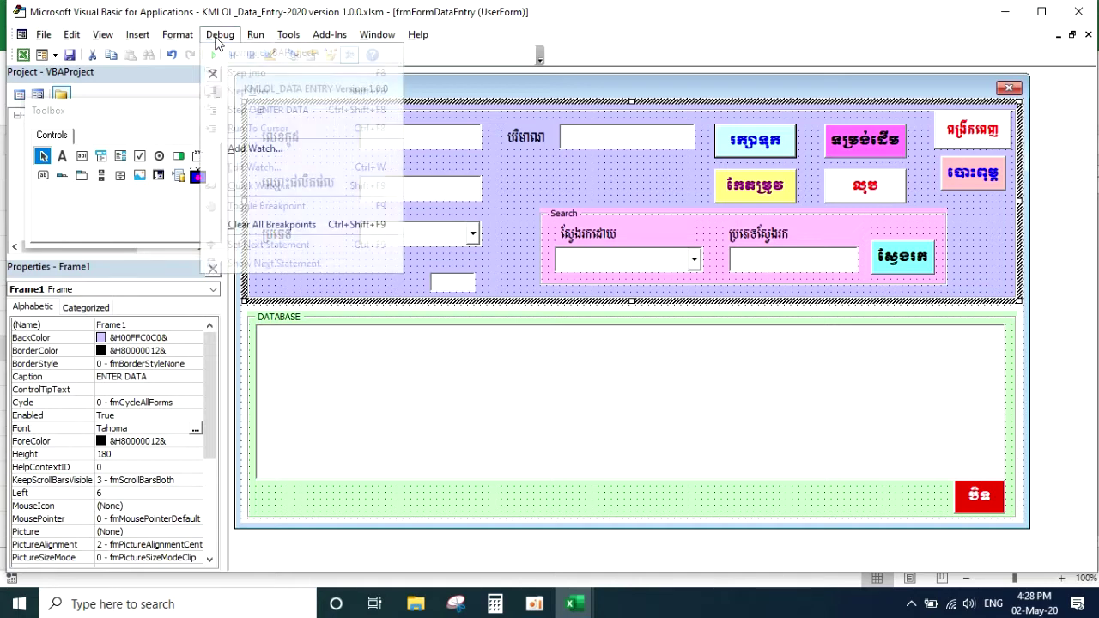
click(508, 34)
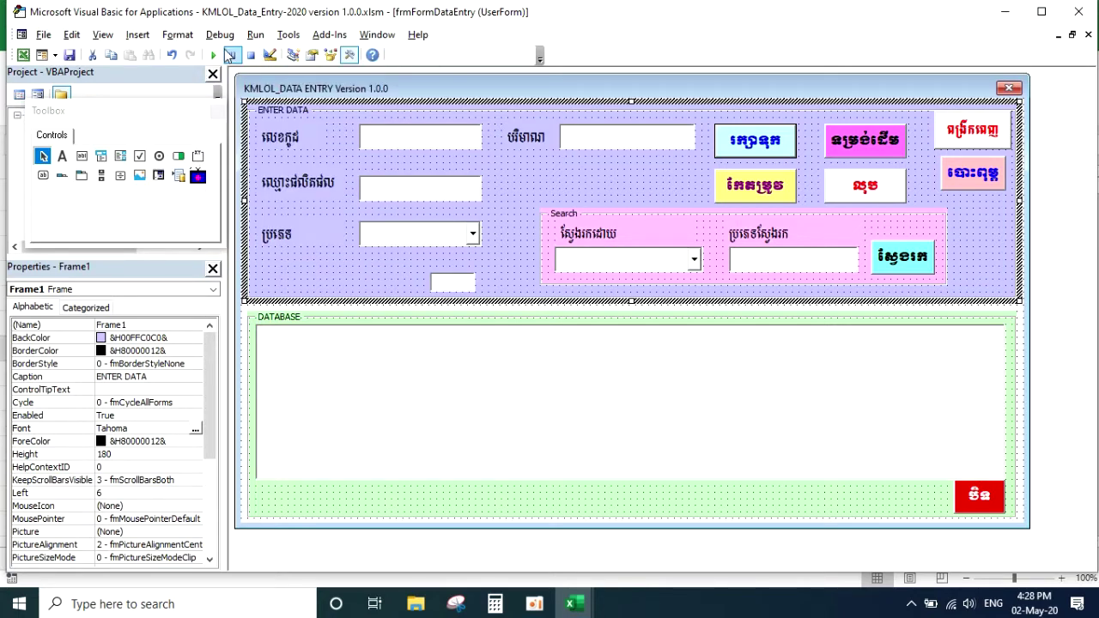
Step: Run the data entry form at full screen and load DATABASE record 1111 via the yellow Edit button
click(215, 55)
click(916, 128)
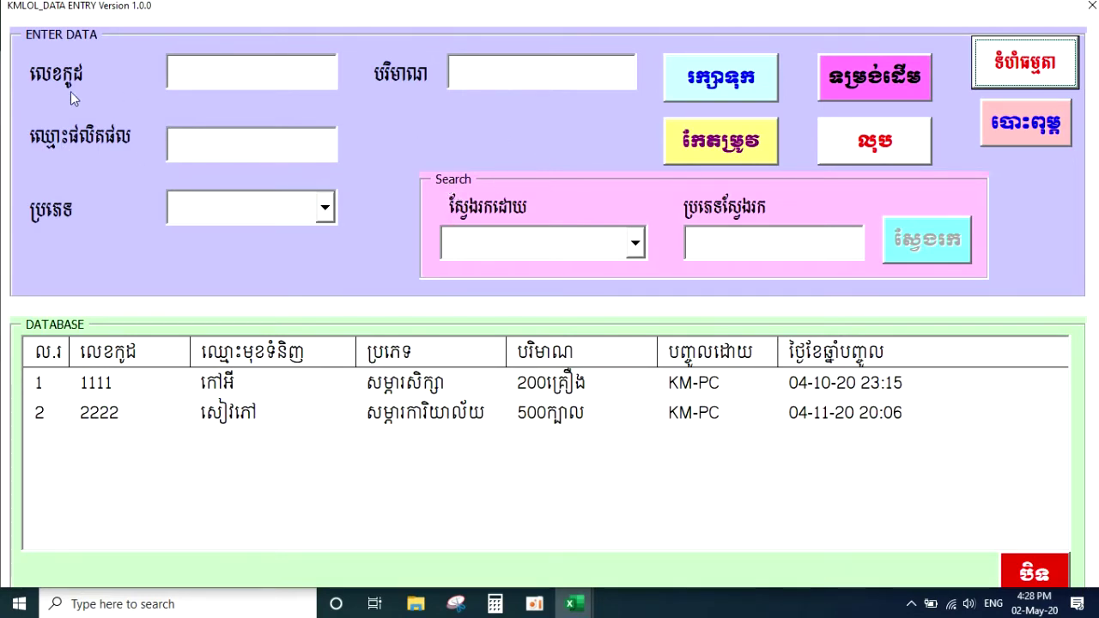
click(1032, 72)
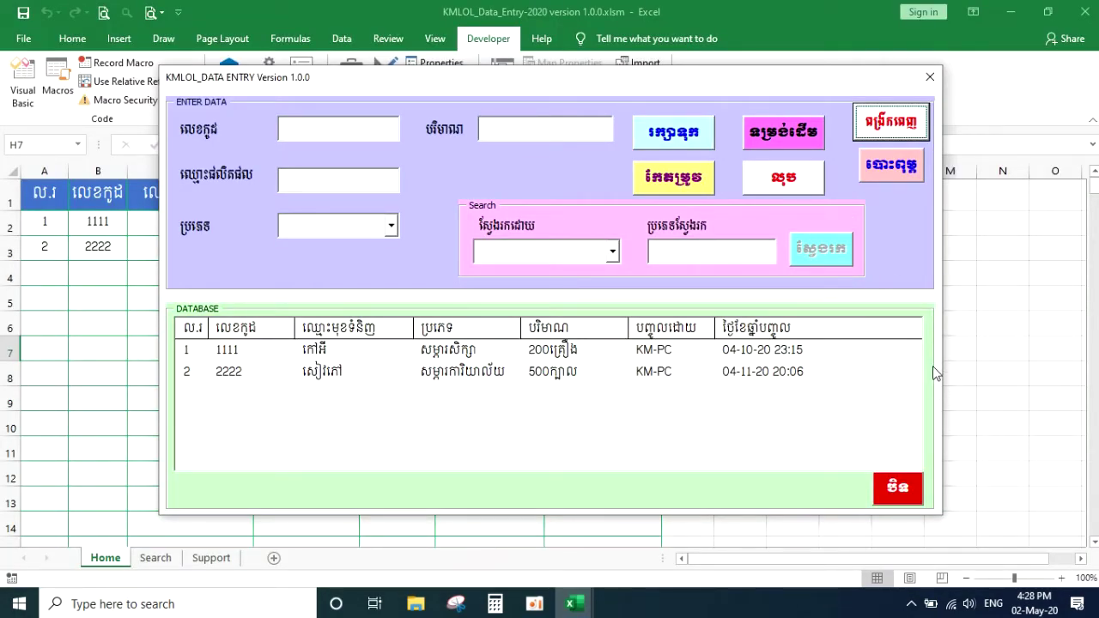
click(891, 122)
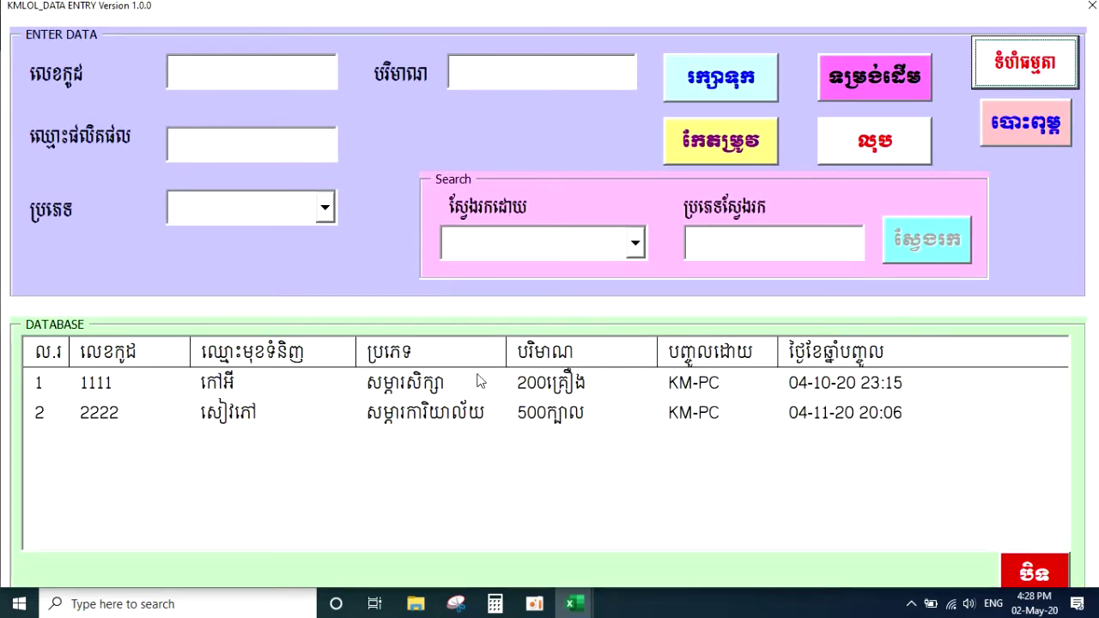
click(457, 391)
click(711, 158)
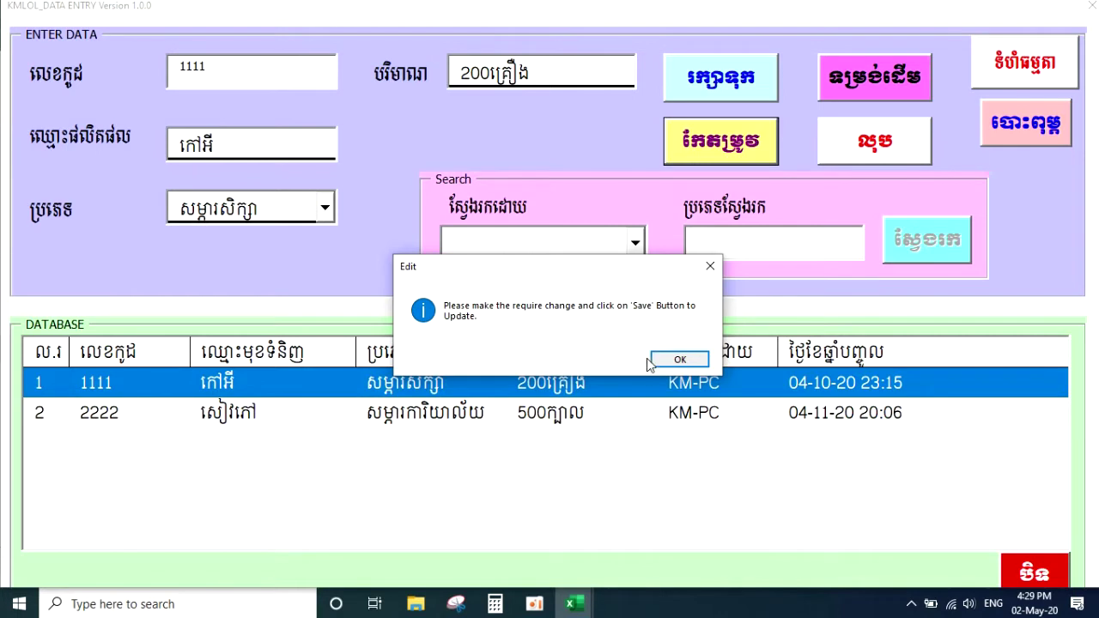
Step: Dismiss the edit reminder and confirm returning the form to its original state, clearing the fields
click(679, 359)
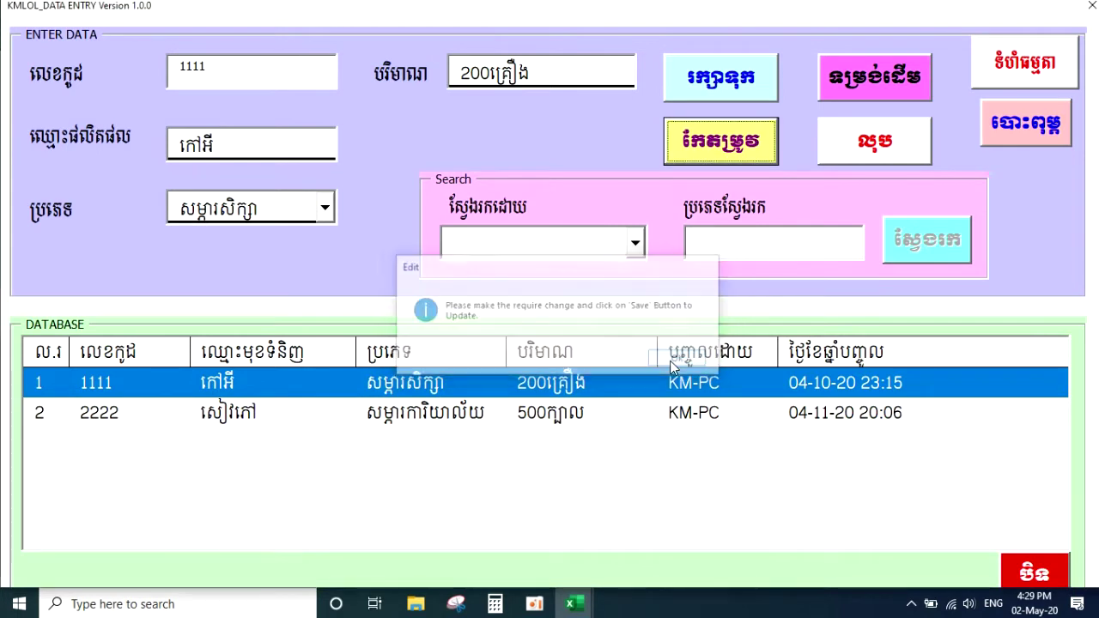
click(876, 83)
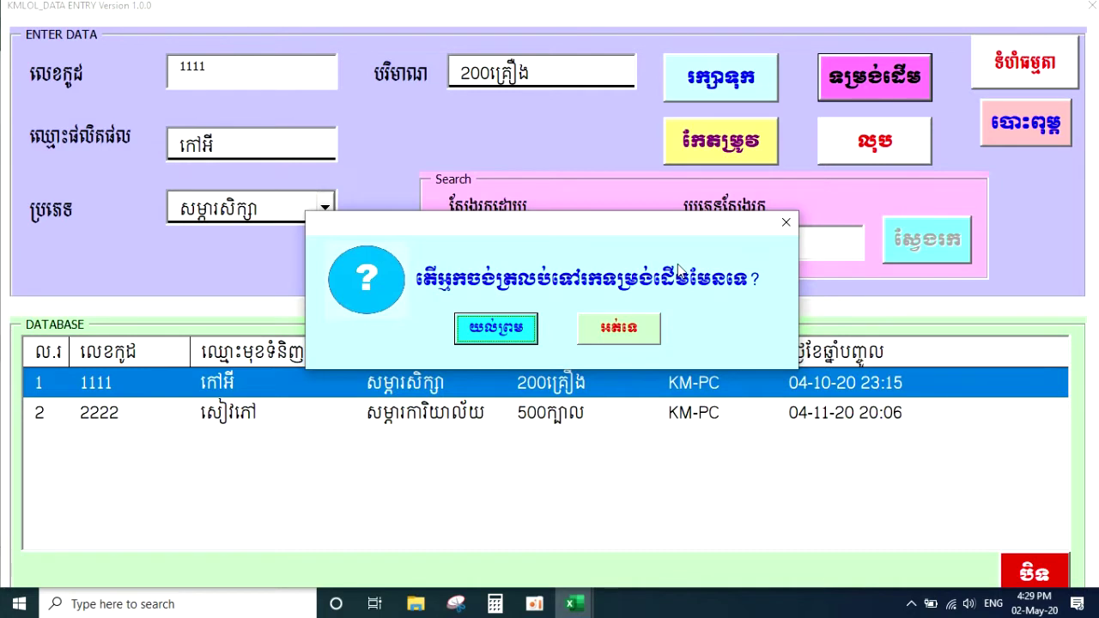
drag(674, 237, 673, 226)
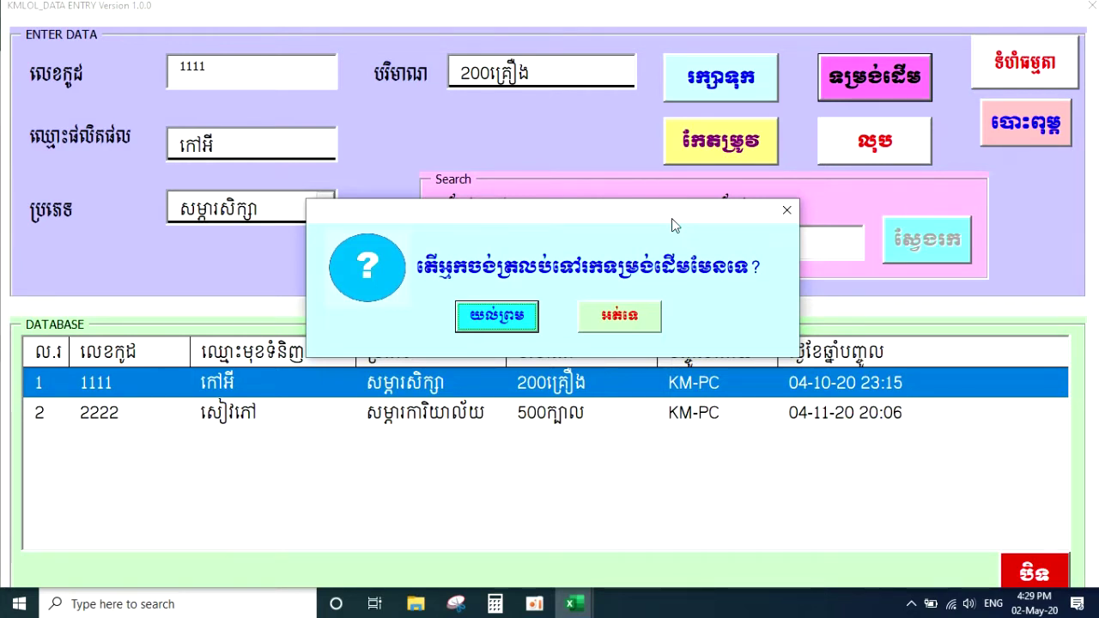
click(486, 320)
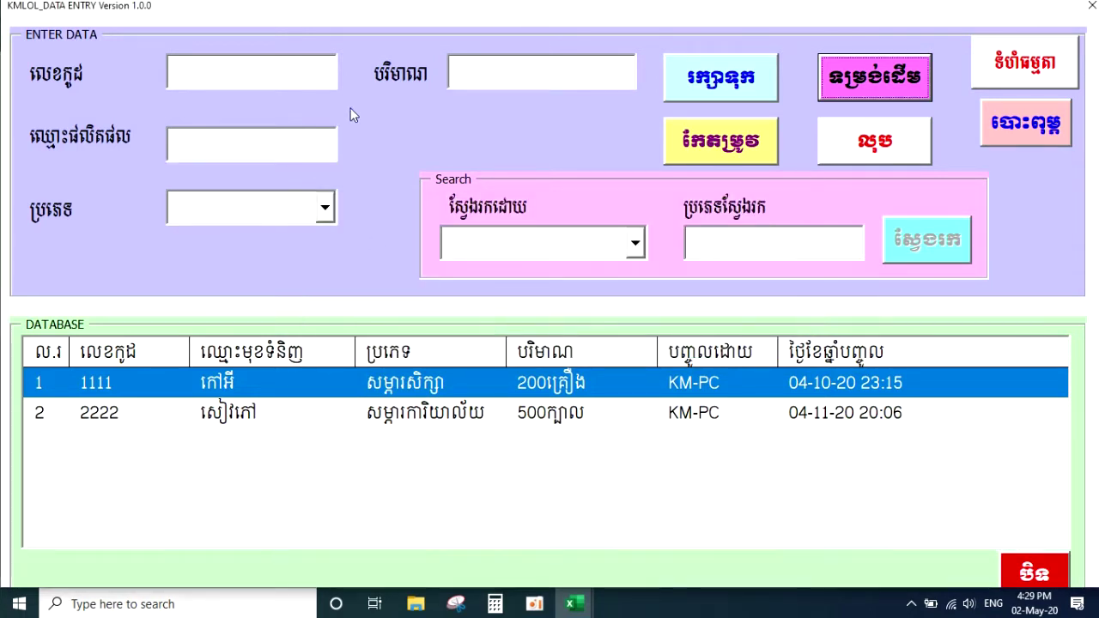
Step: Reload the selected record, then decline the reset prompt to keep the entries
click(737, 148)
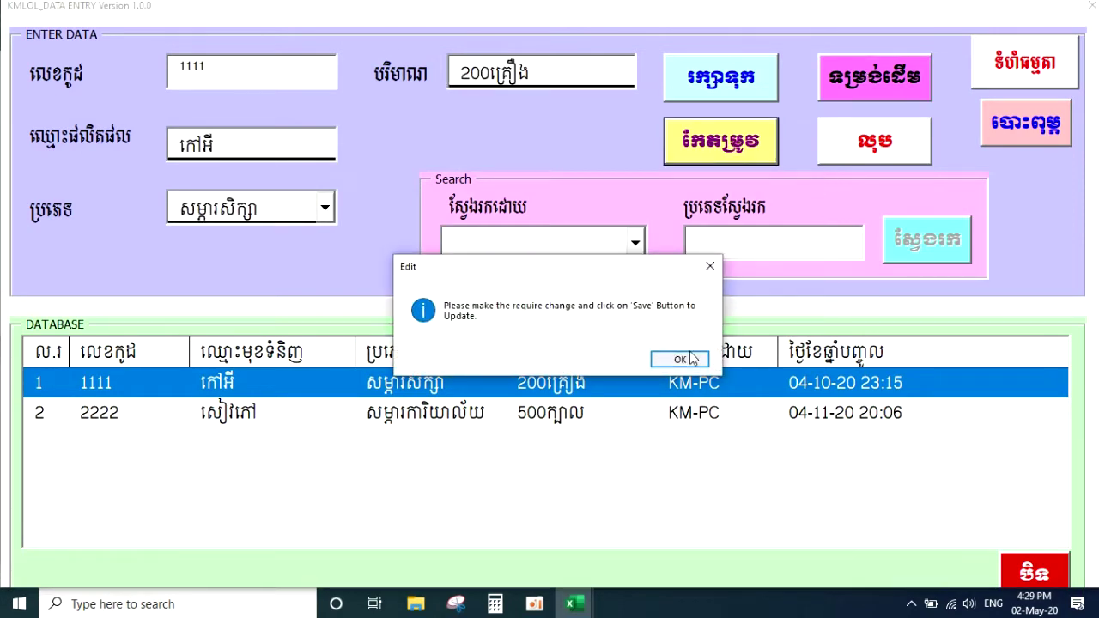
click(680, 359)
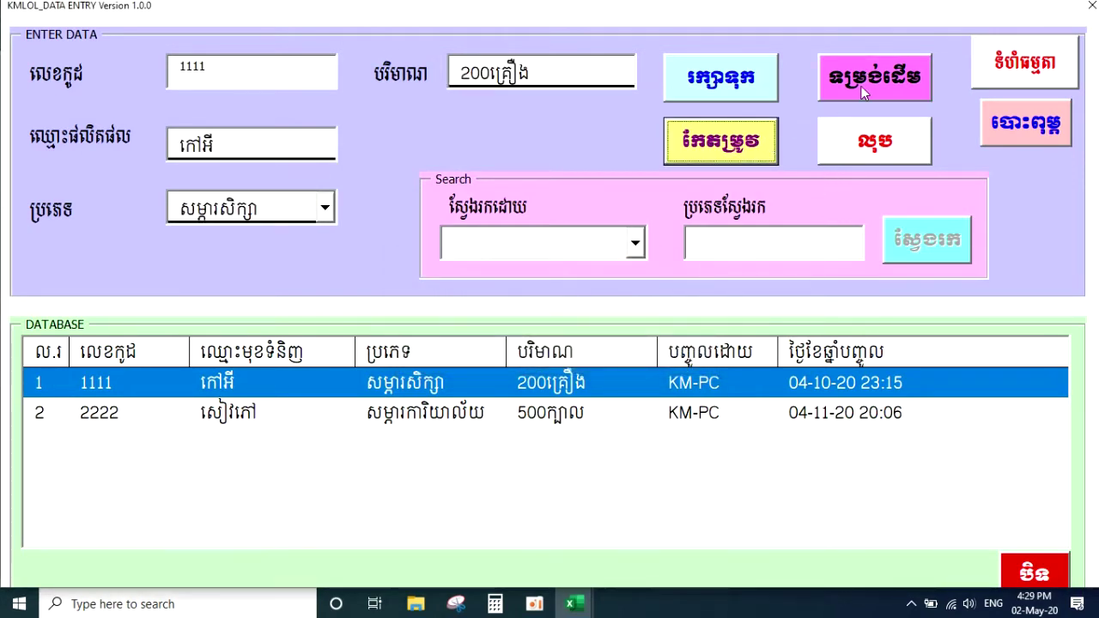
click(861, 94)
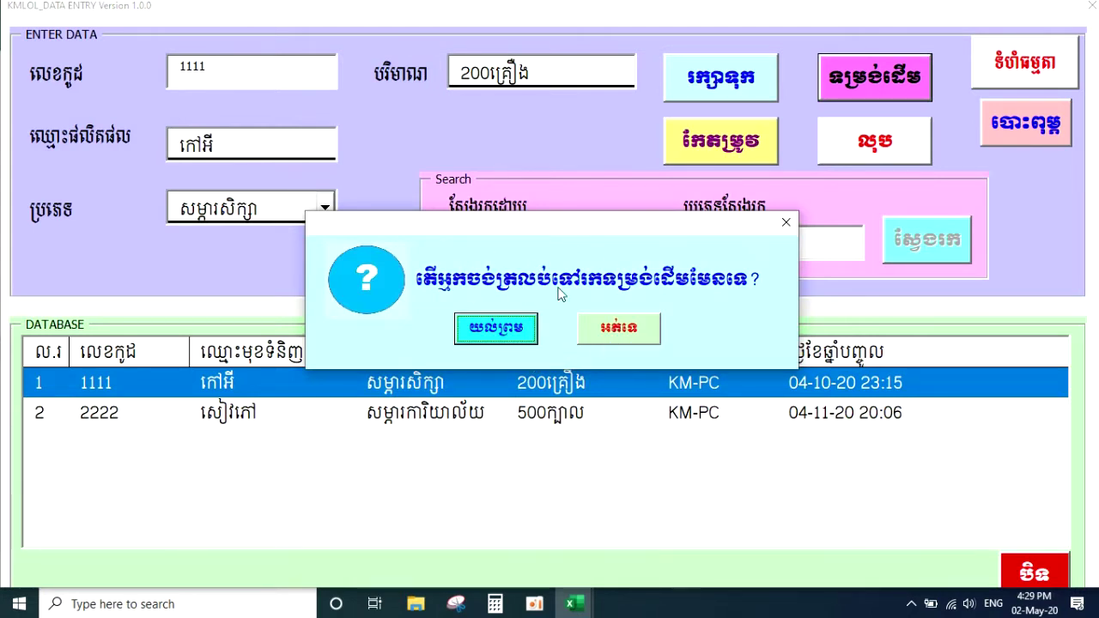
click(640, 330)
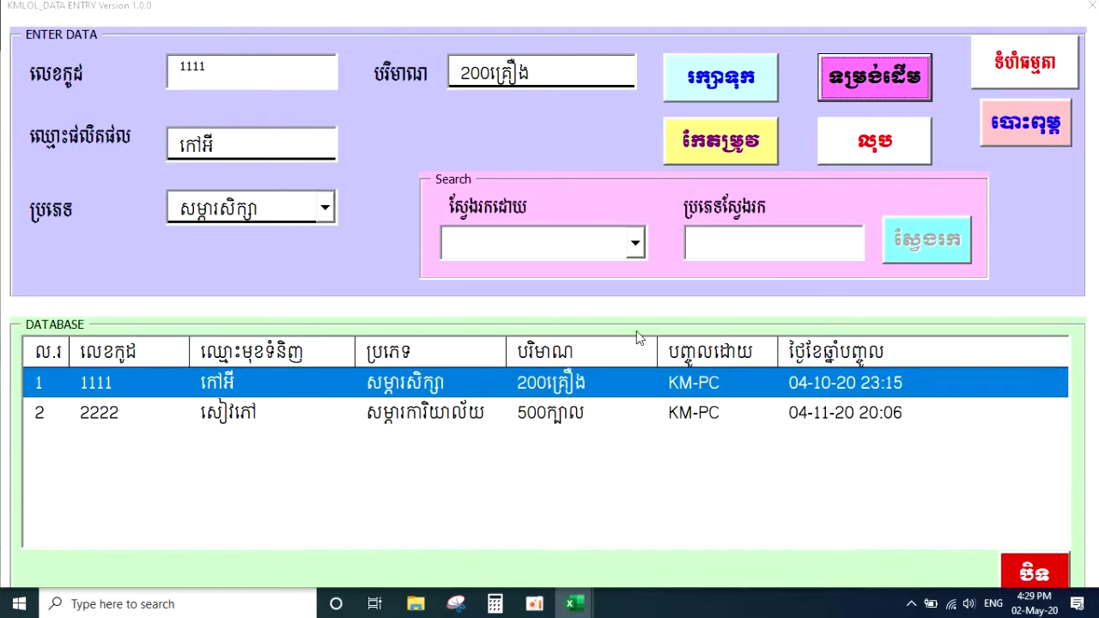
Step: Decline the return prompt again, exit the data-entry form, then exit the login window
click(859, 81)
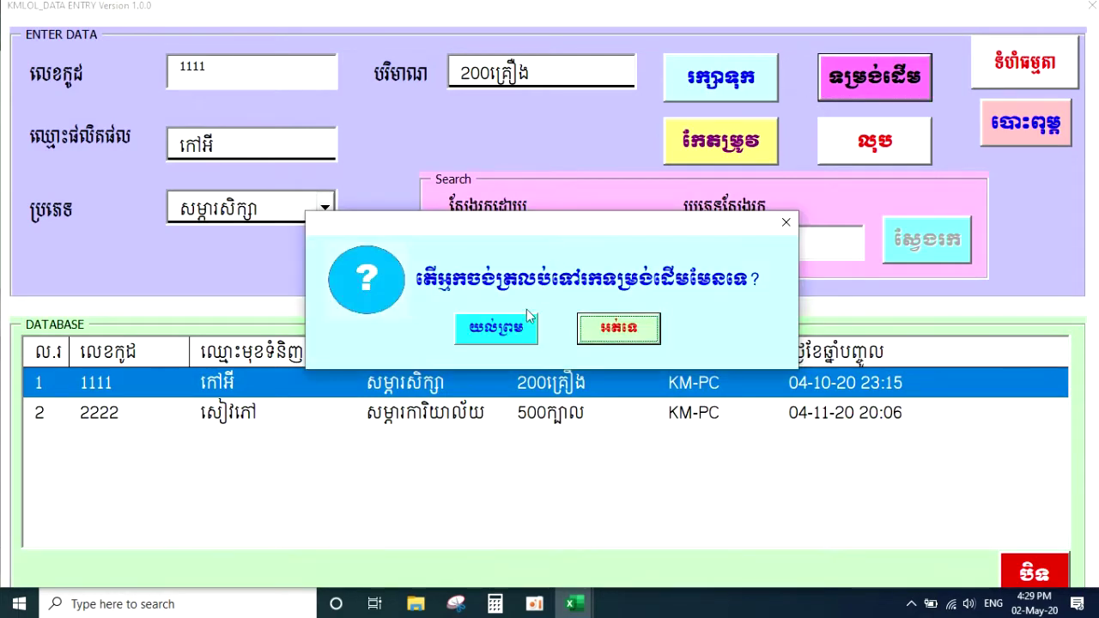
mouse_move(514, 236)
mouse_down()
mouse_move(518, 211)
mouse_move(509, 216)
mouse_up()
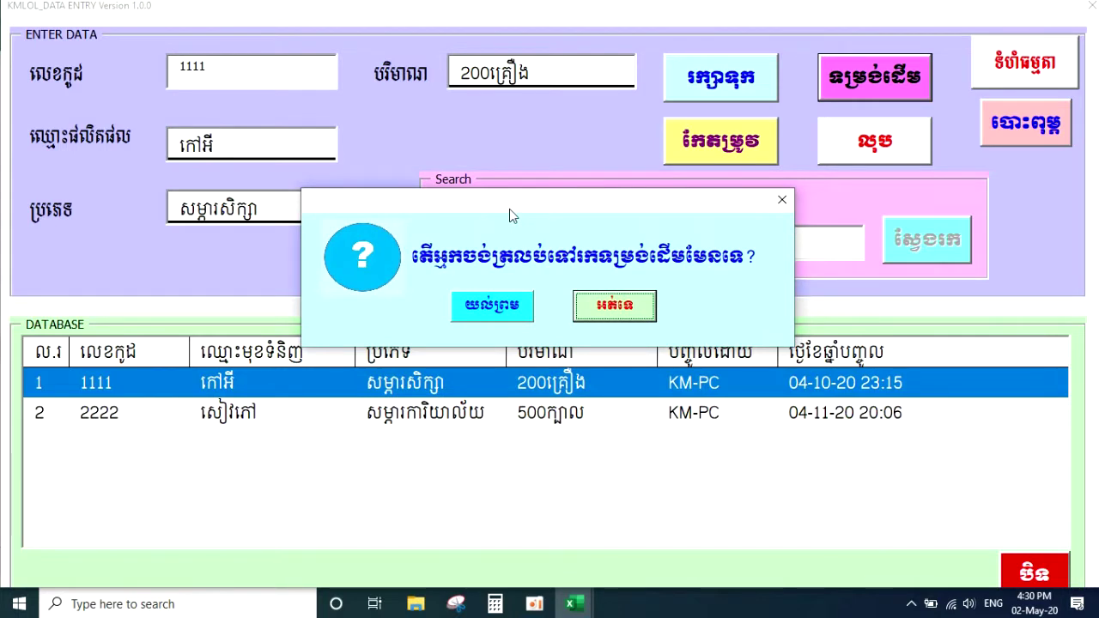
click(638, 316)
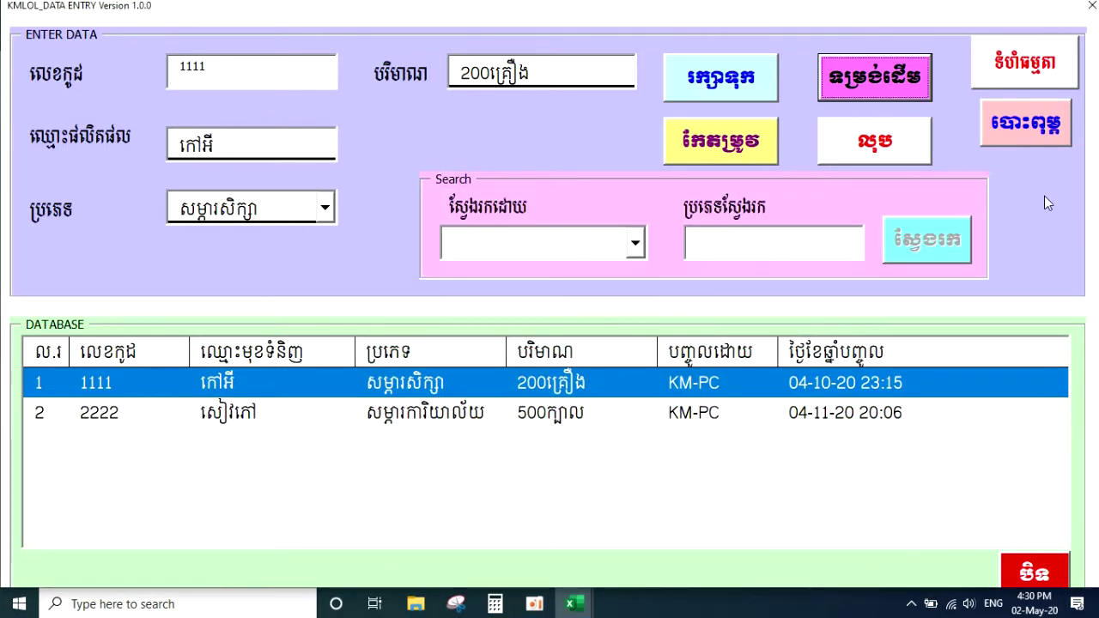
click(1023, 577)
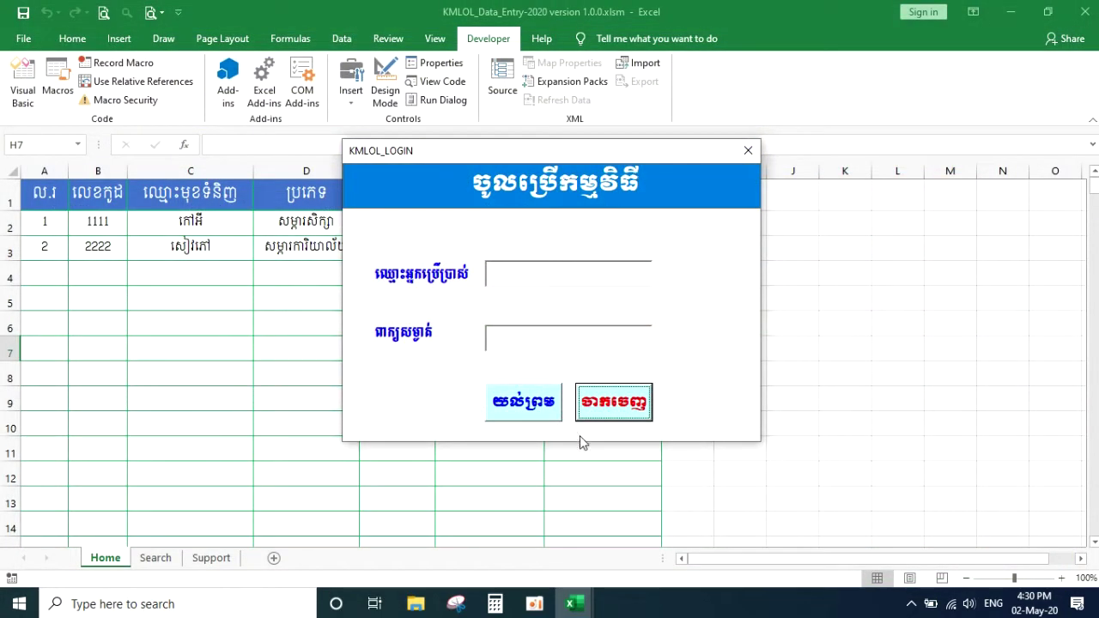
click(622, 411)
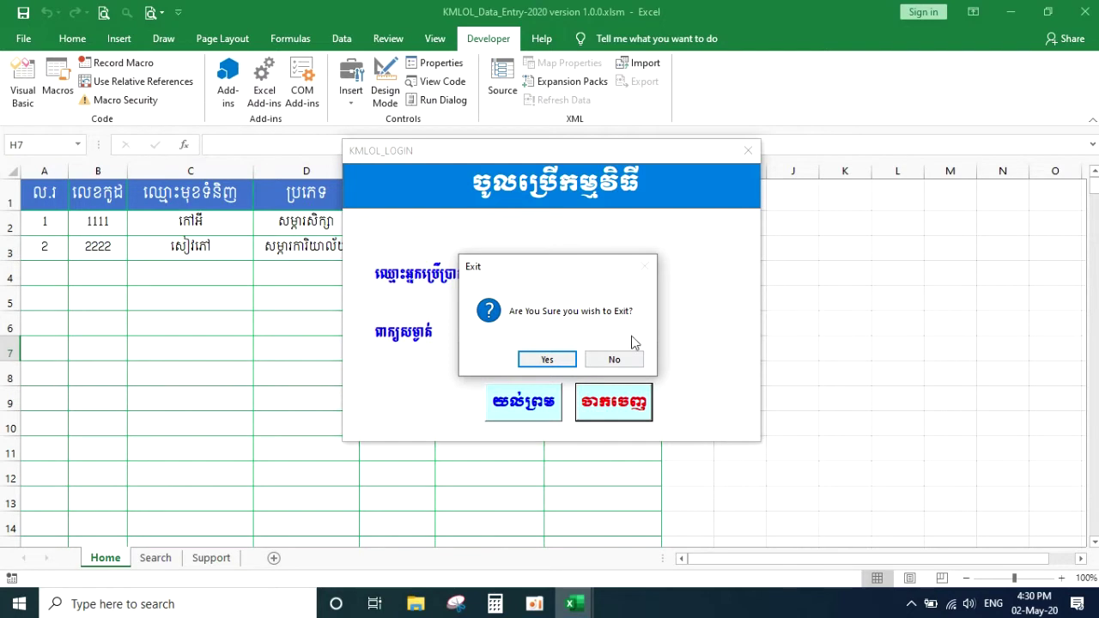
Step: Answer No to the exit confirmation so the login window just hides, then select cell J7
click(633, 359)
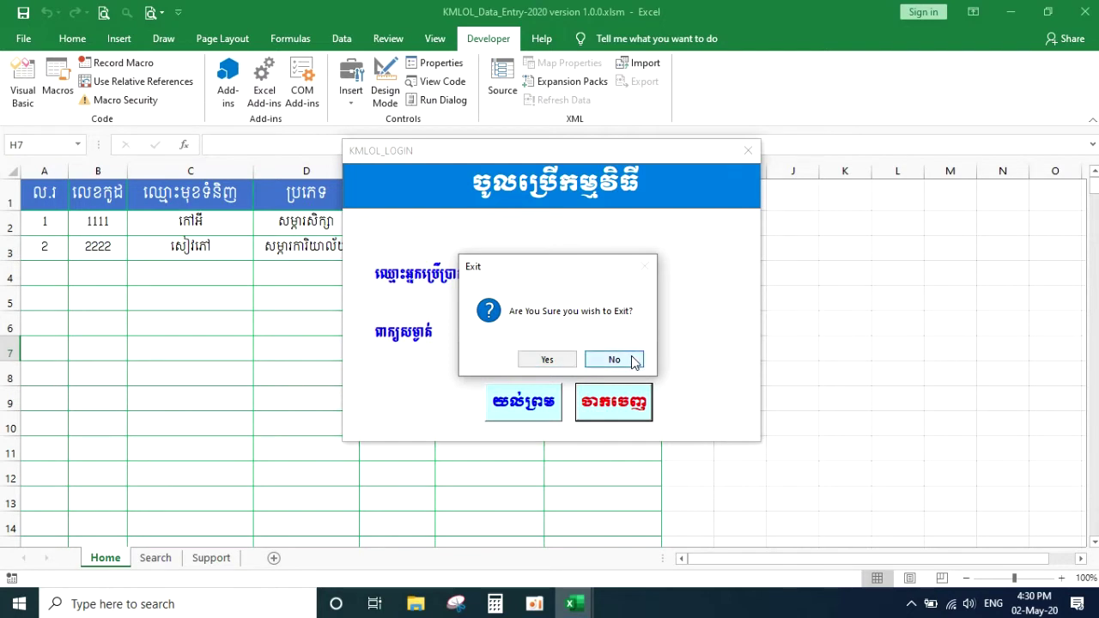
click(807, 342)
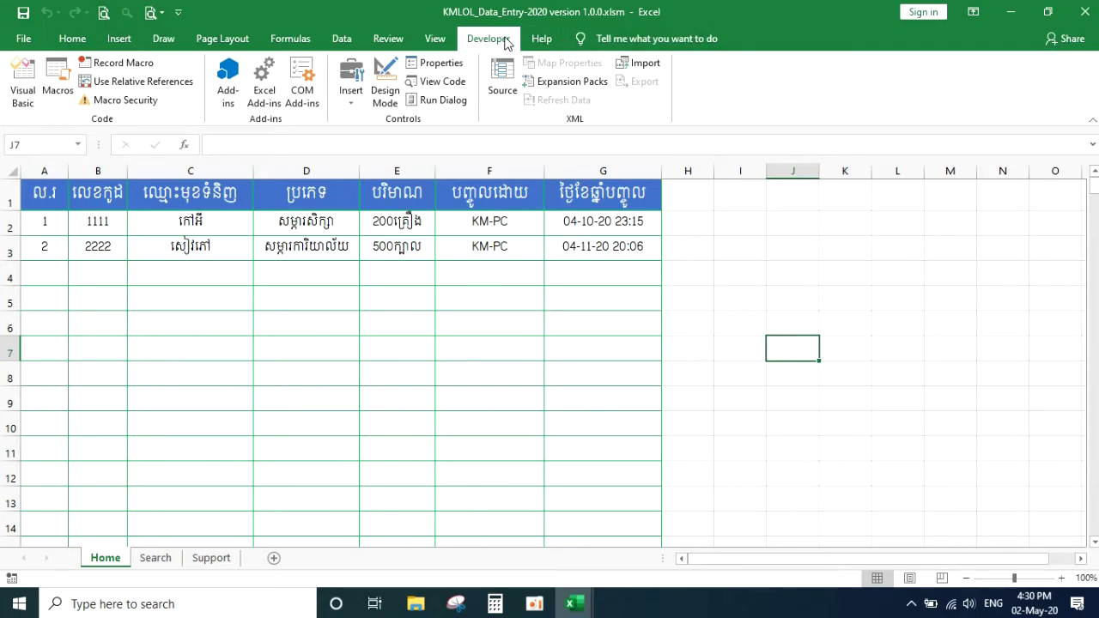
Step: Glance at the macro list, then open the VBA editor and the data-entry form's design
click(58, 82)
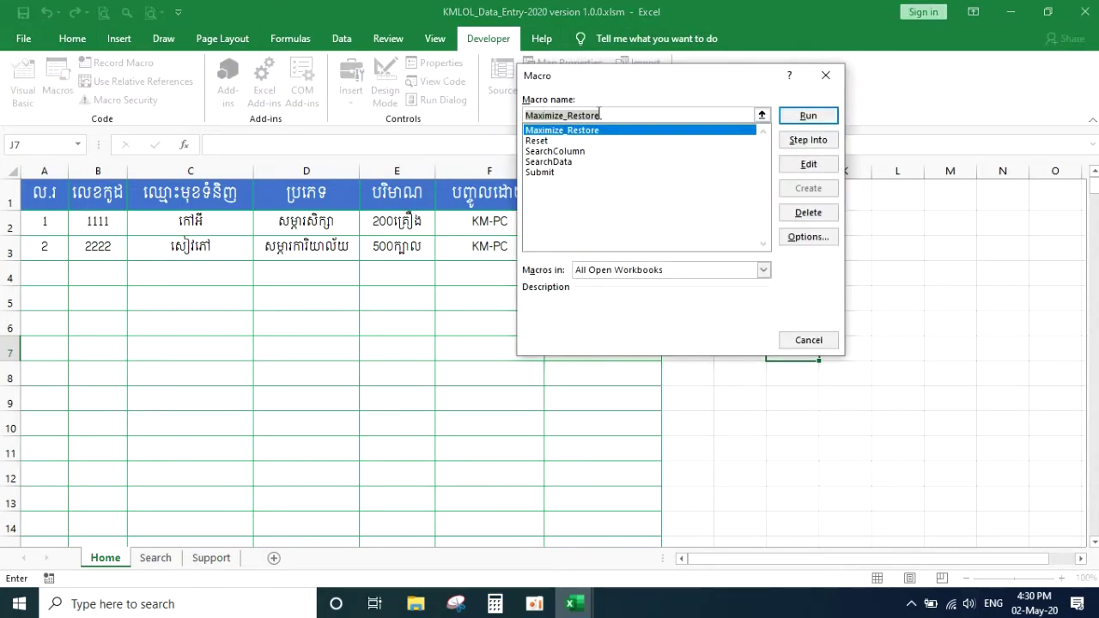
click(825, 75)
click(30, 82)
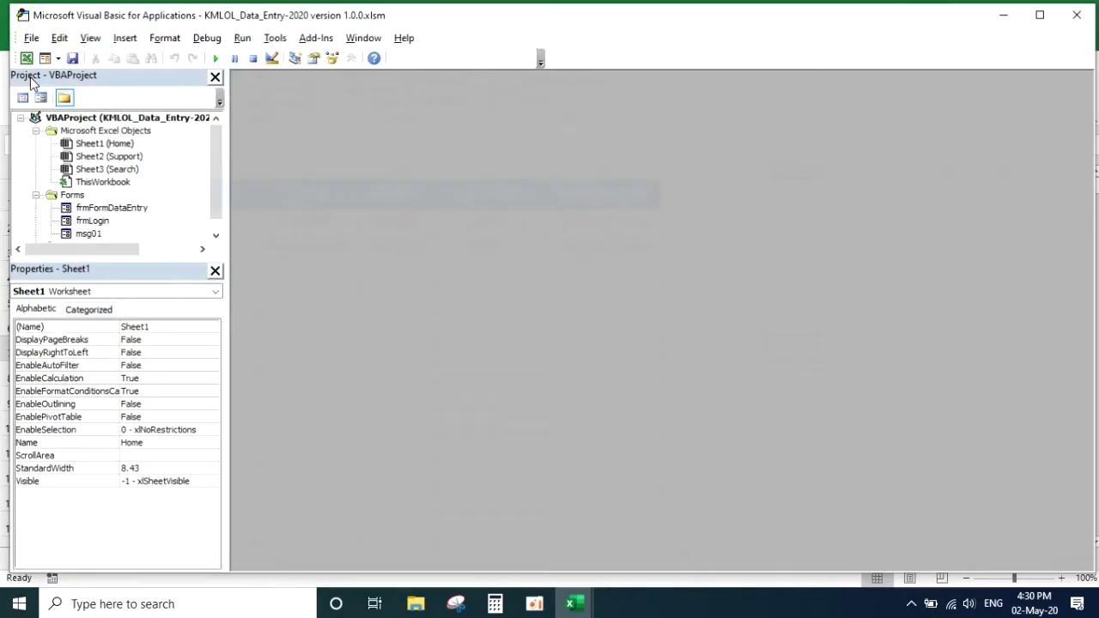
double_click(103, 205)
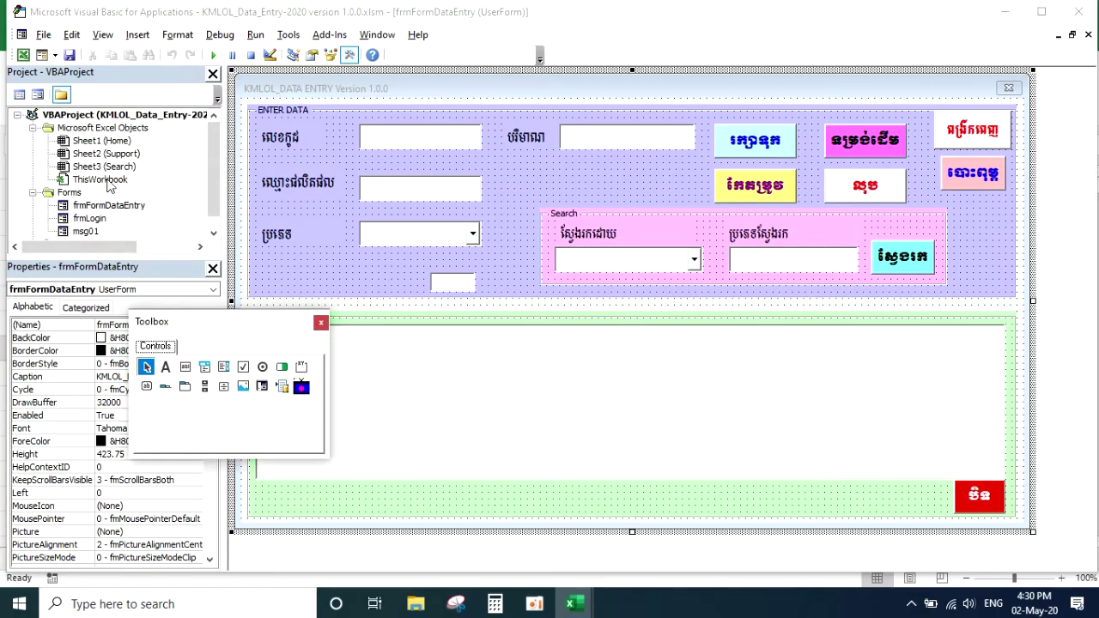
Step: Review frmLogin's cancel-button click code and its No-answer line, then open the msg01 design
double_click(96, 221)
click(515, 330)
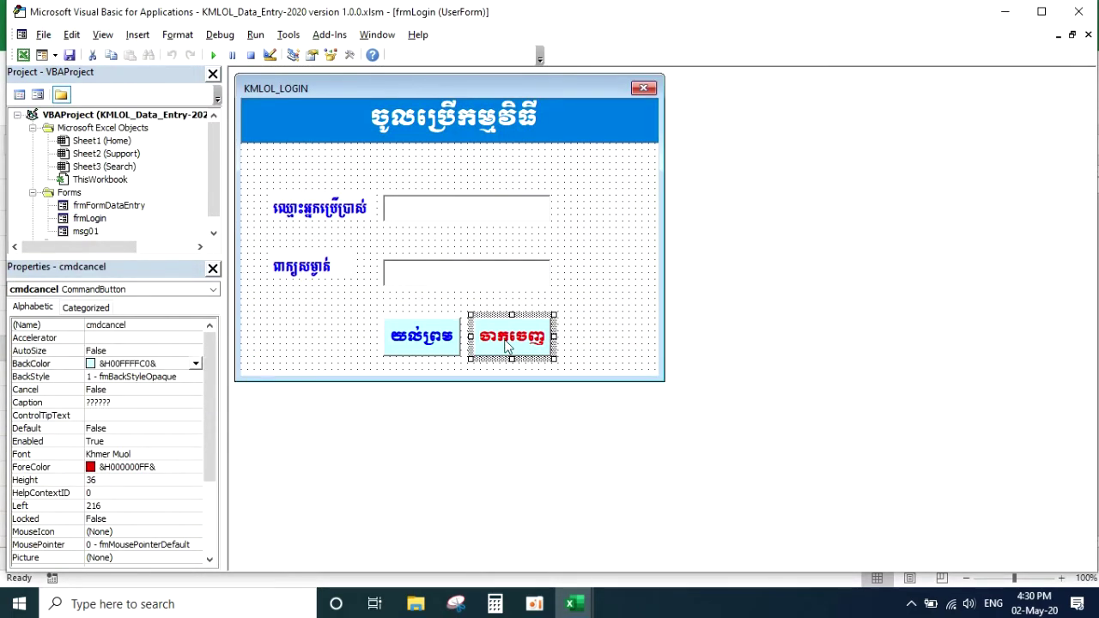
double_click(508, 343)
click(481, 227)
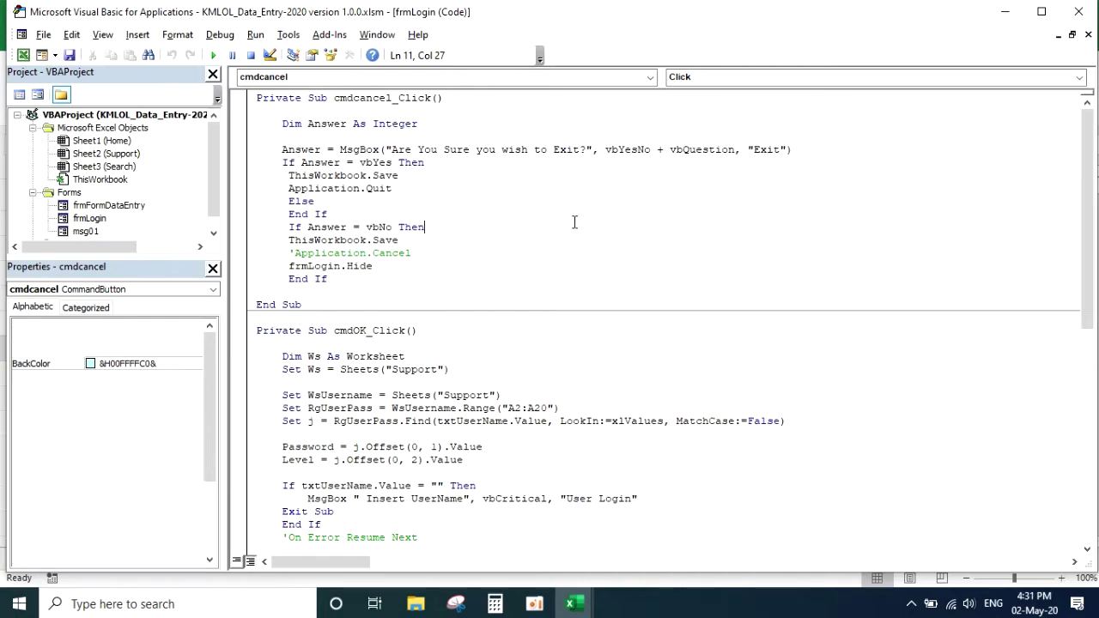
double_click(85, 231)
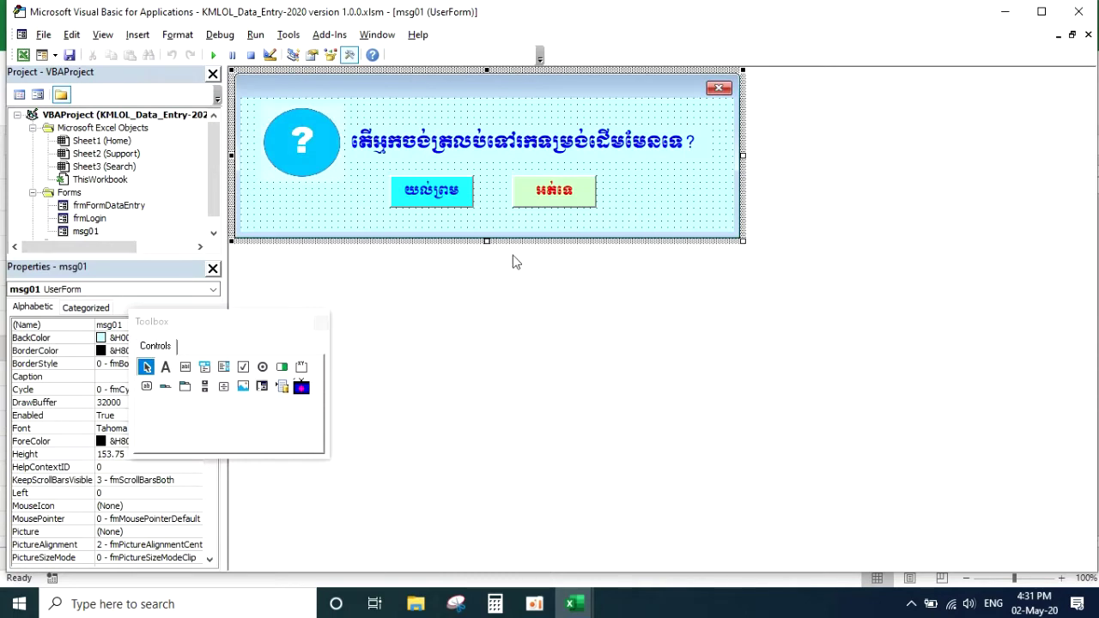
Step: Inspect properties of msg01's question-mark image, Khmer label, both buttons and the form itself
click(411, 89)
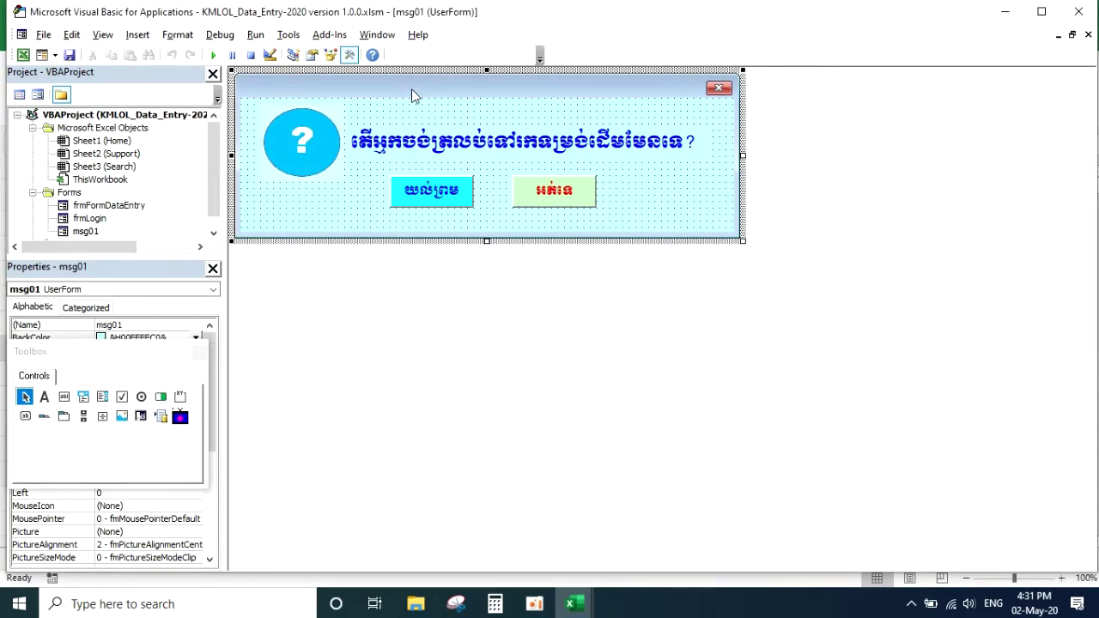
click(555, 181)
click(430, 184)
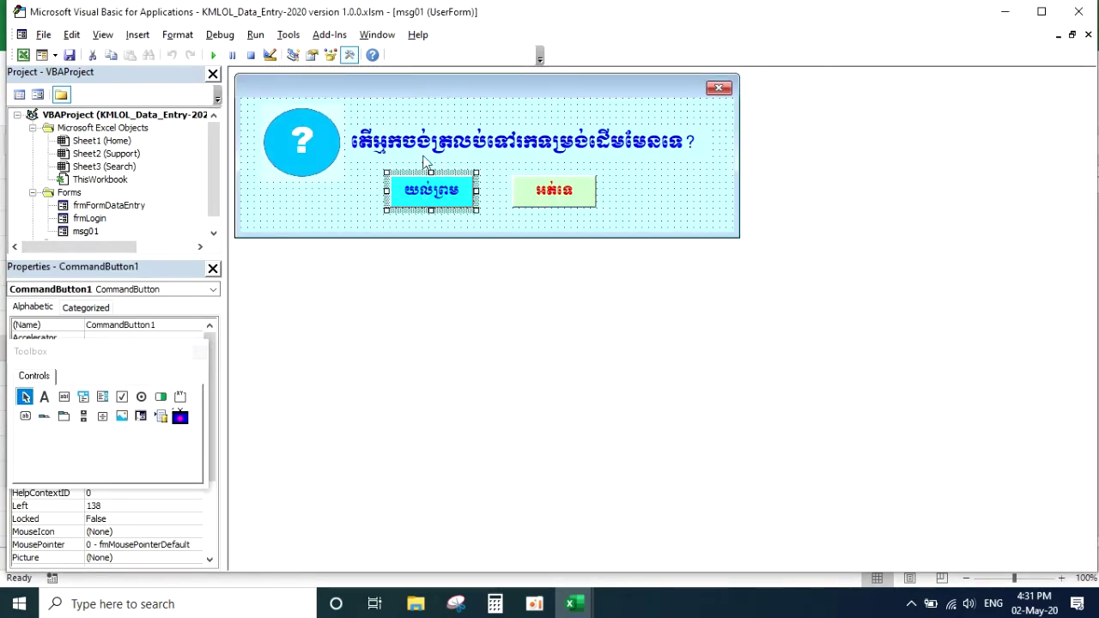
click(436, 101)
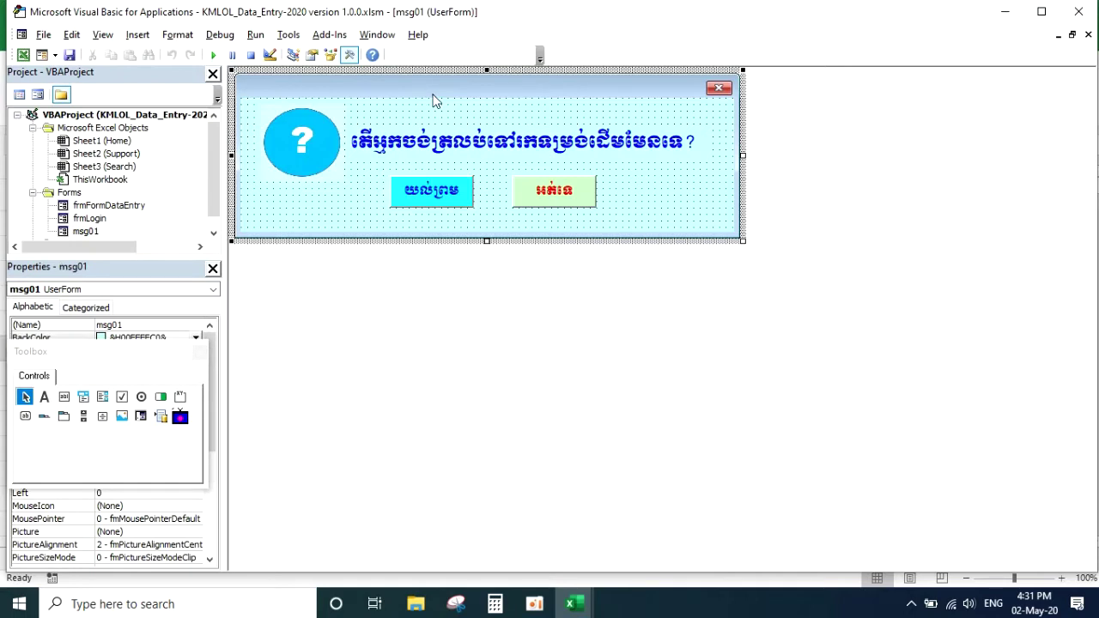
click(311, 143)
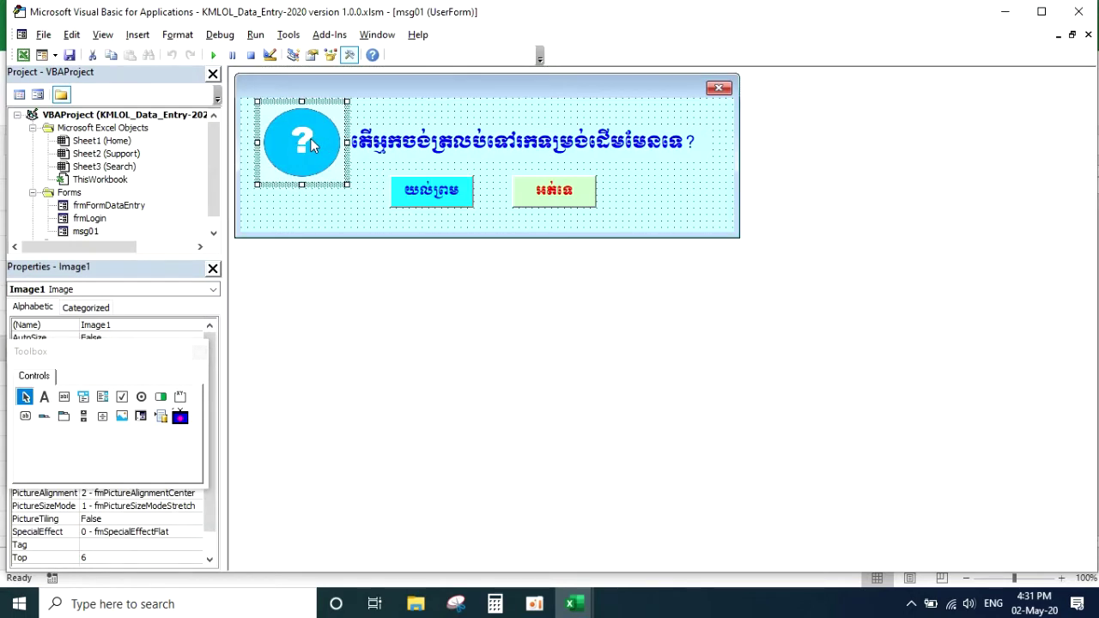
click(413, 151)
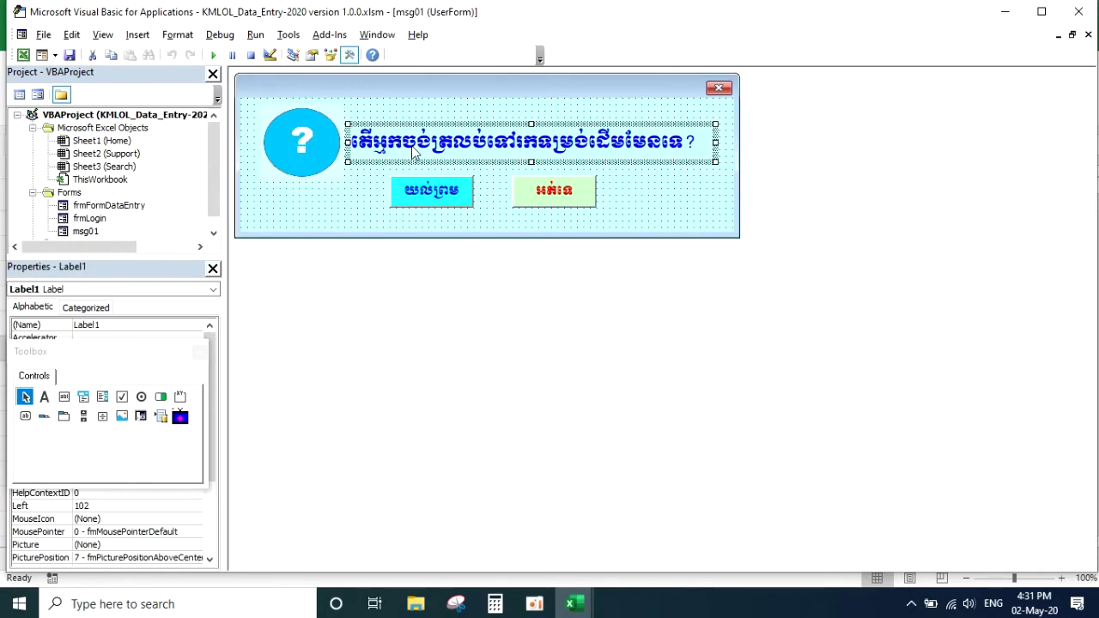
click(425, 192)
click(543, 200)
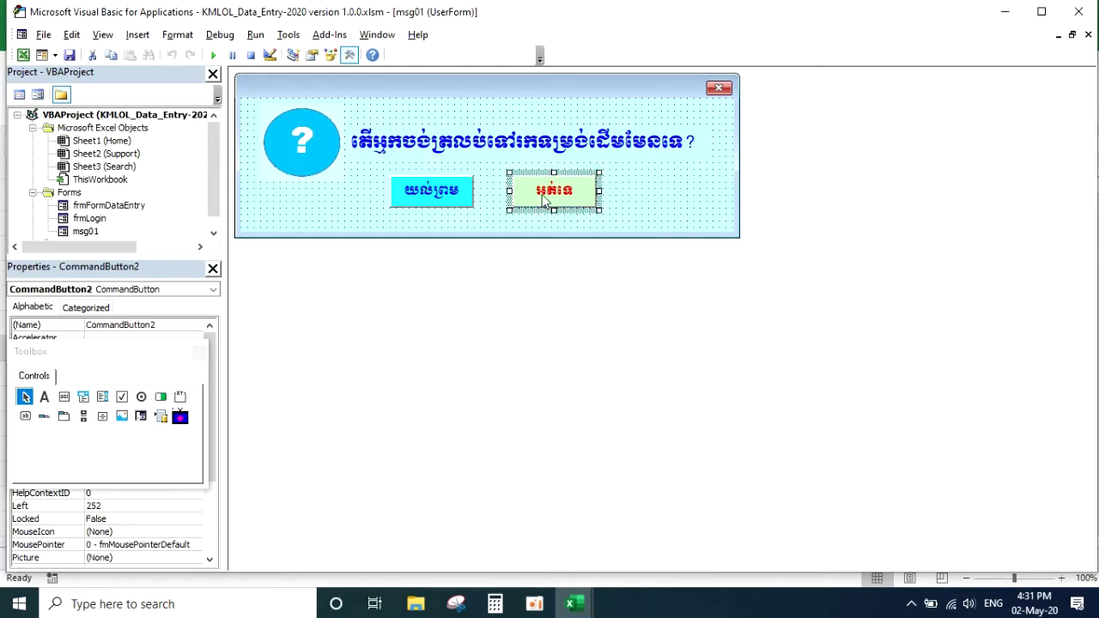
click(579, 88)
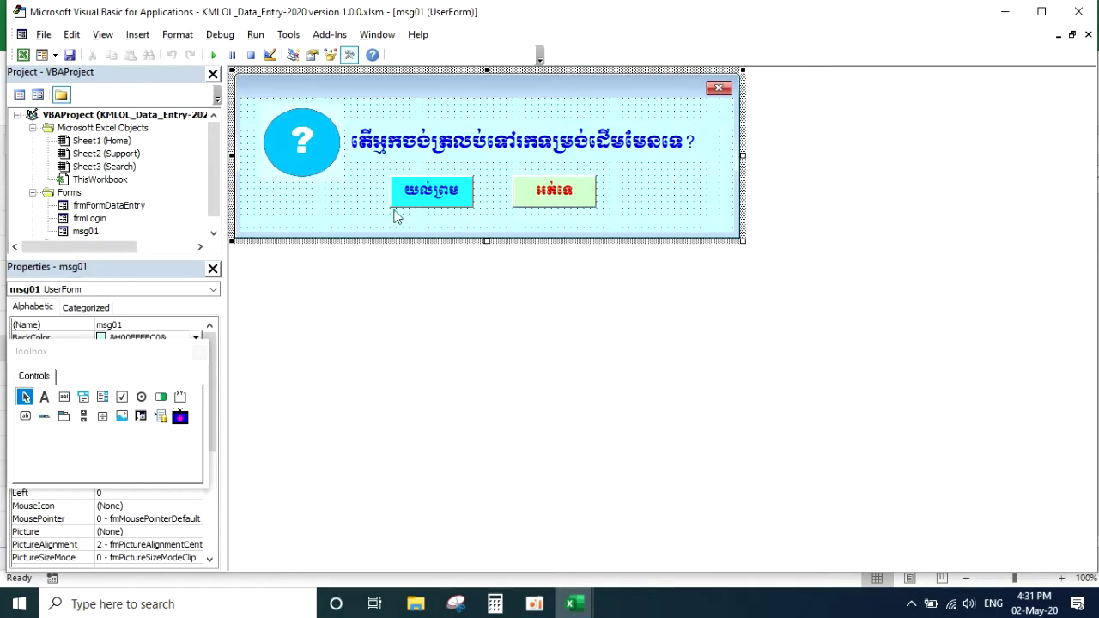
Step: Move the Toolbox aside, reopen frmLogin's design and select its cmdcancel button
drag(118, 364, 517, 375)
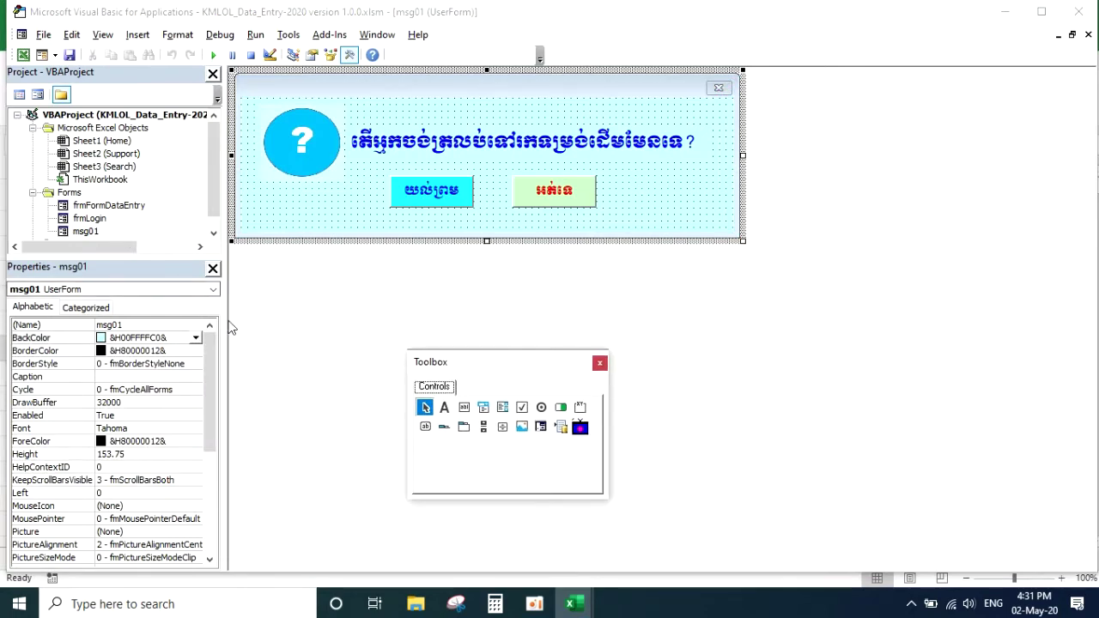
click(373, 91)
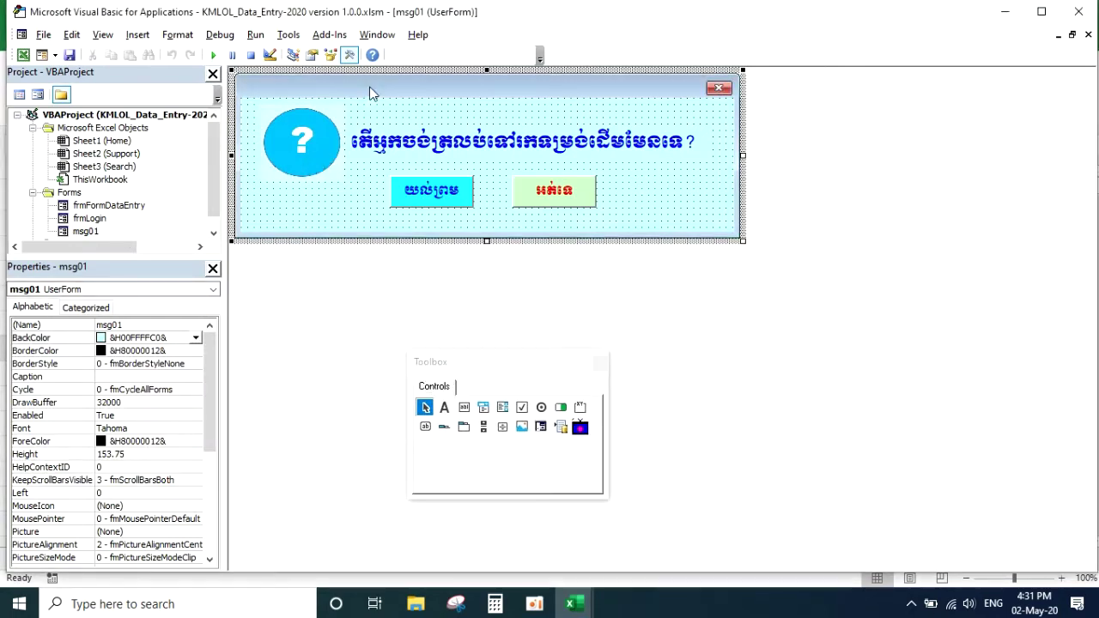
double_click(92, 220)
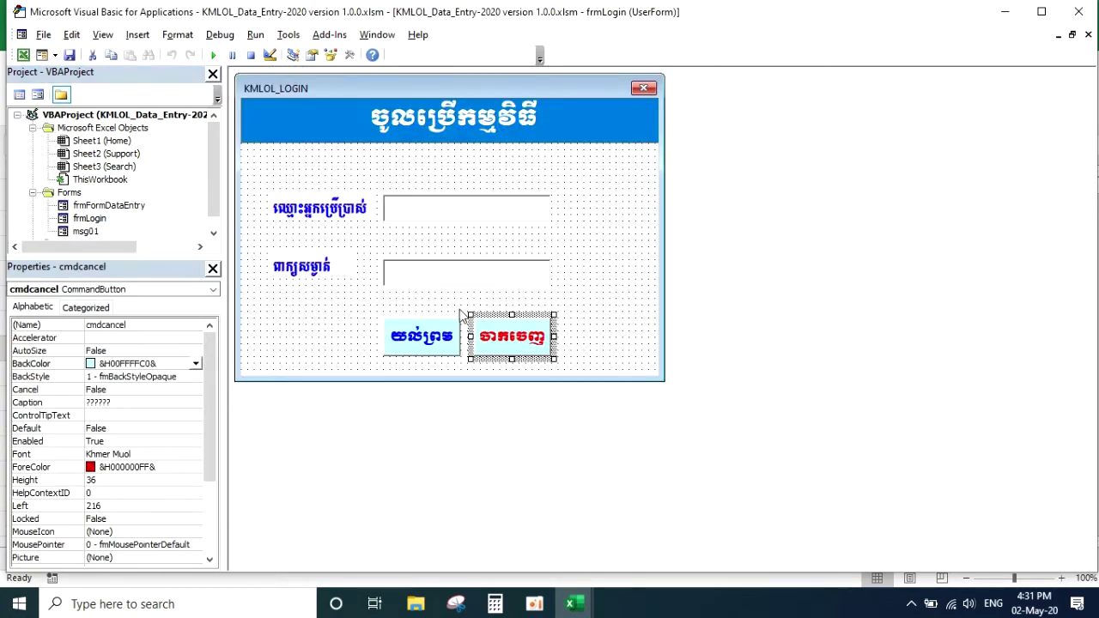
click(619, 330)
click(495, 341)
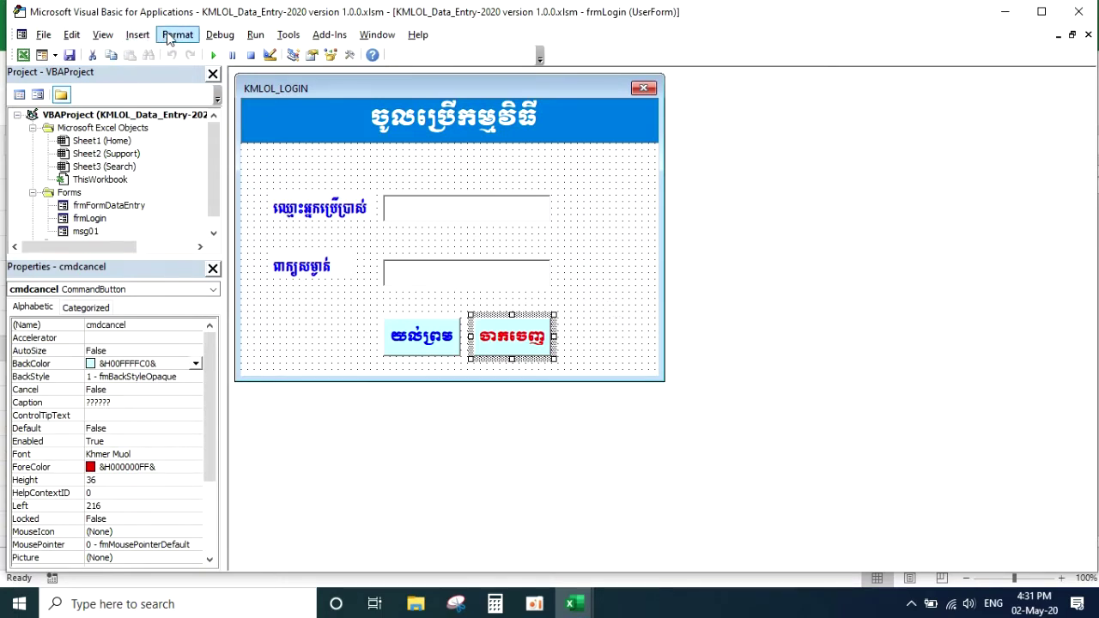
Step: Insert a new UserForm1, make it wider and 162.75 tall, and draw Label1 near its top
click(135, 35)
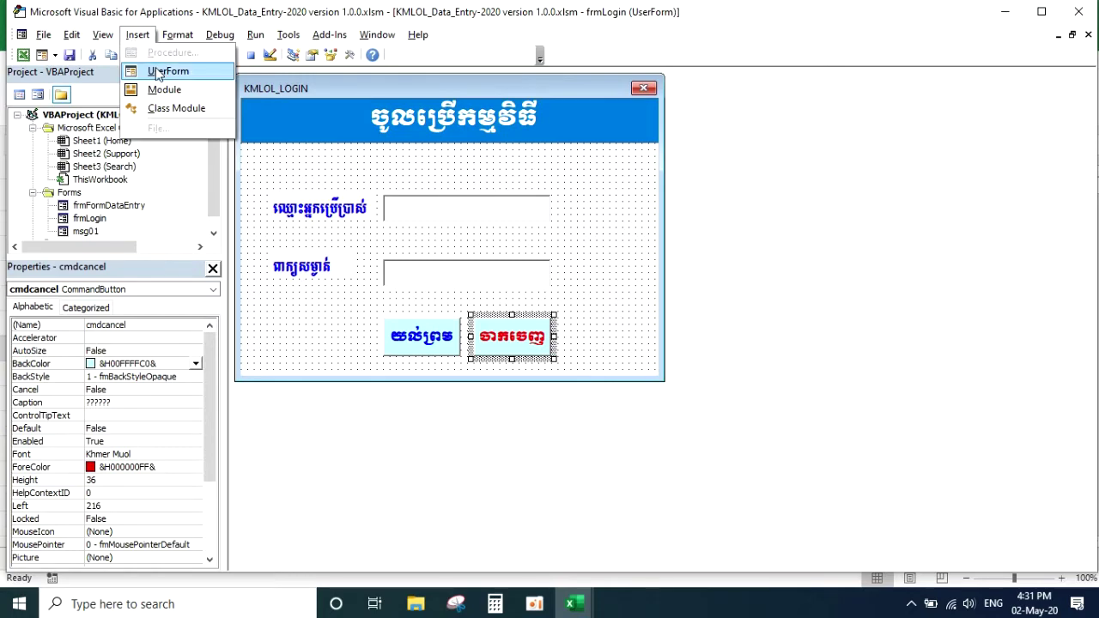
click(154, 69)
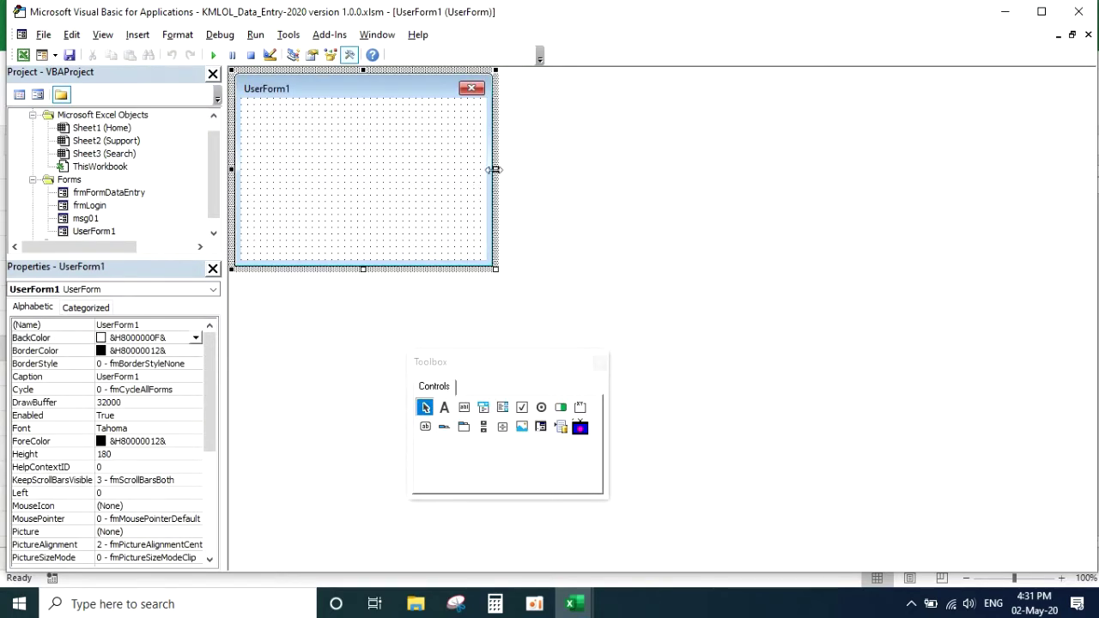
drag(496, 169, 795, 169)
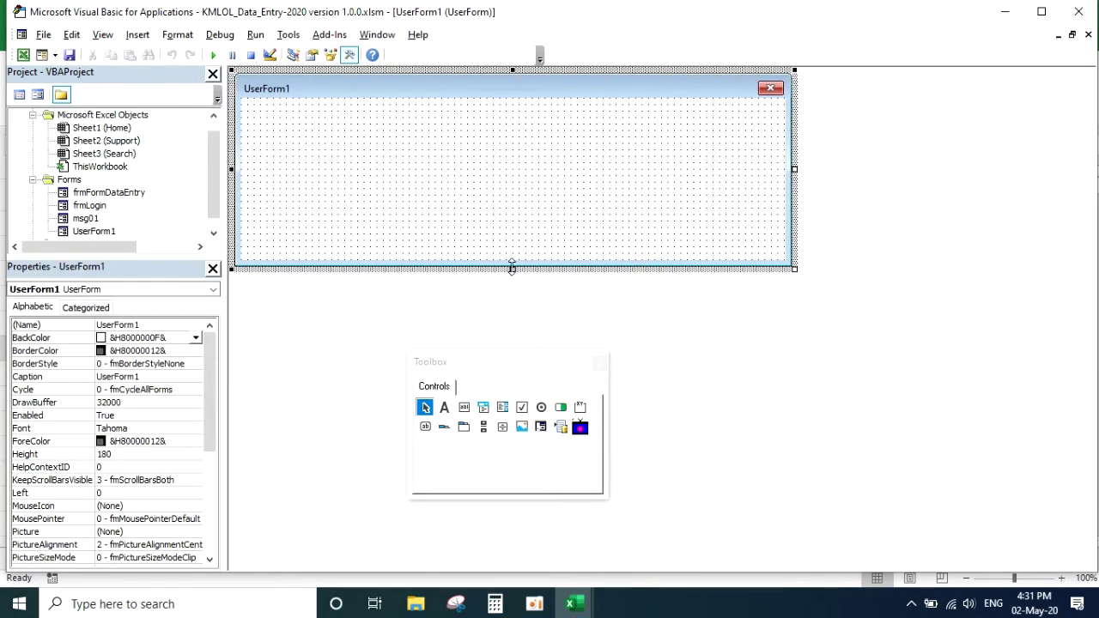
drag(513, 269, 512, 250)
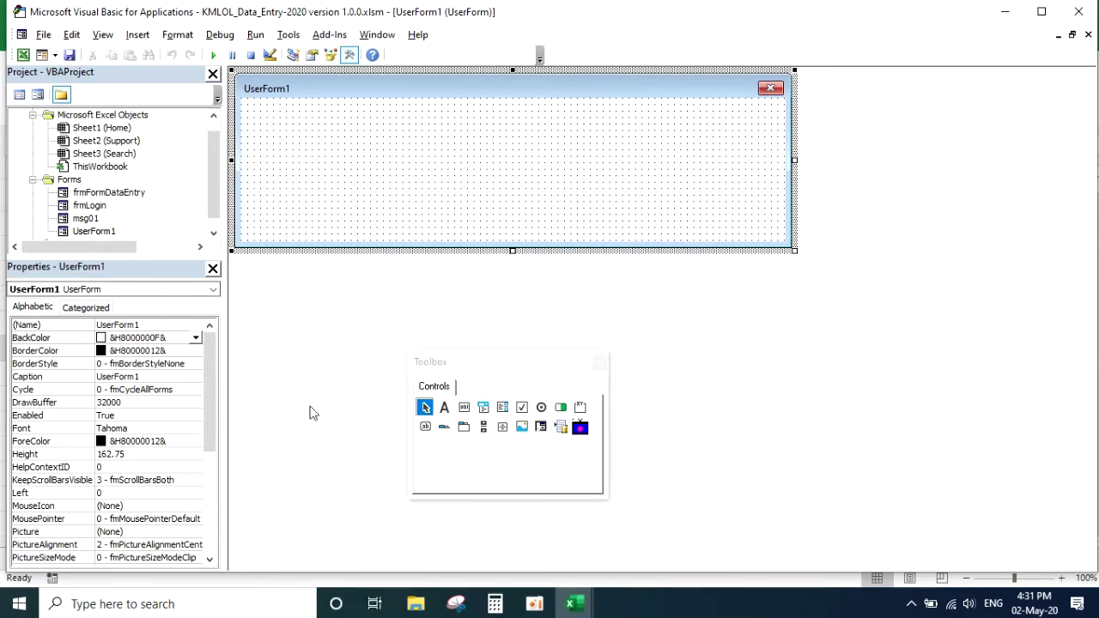
click(445, 409)
drag(372, 117, 700, 160)
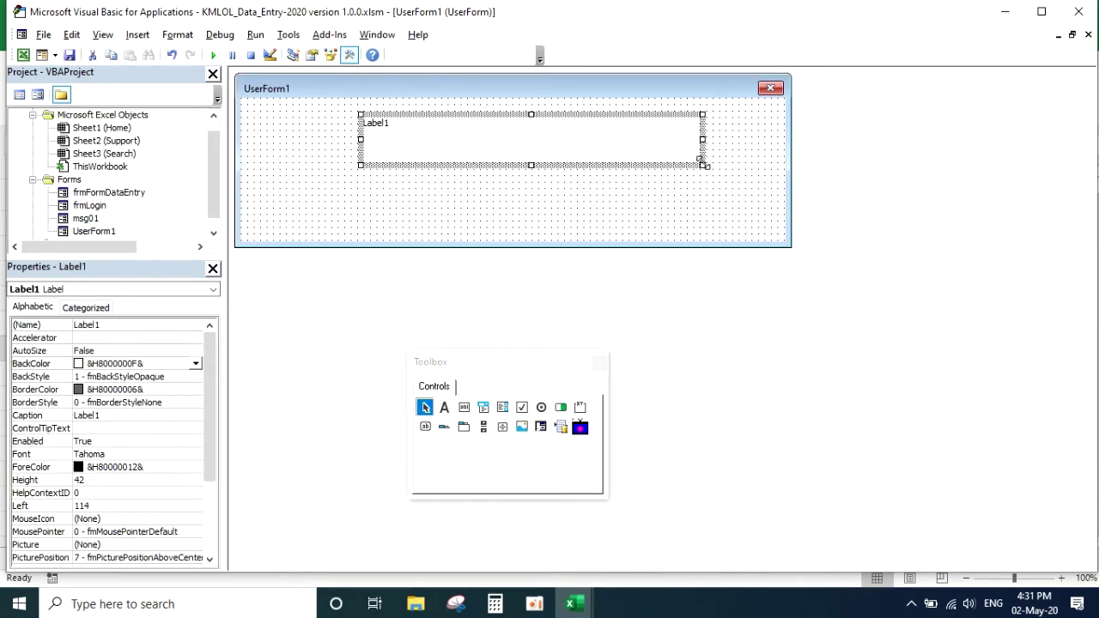
click(345, 194)
click(479, 141)
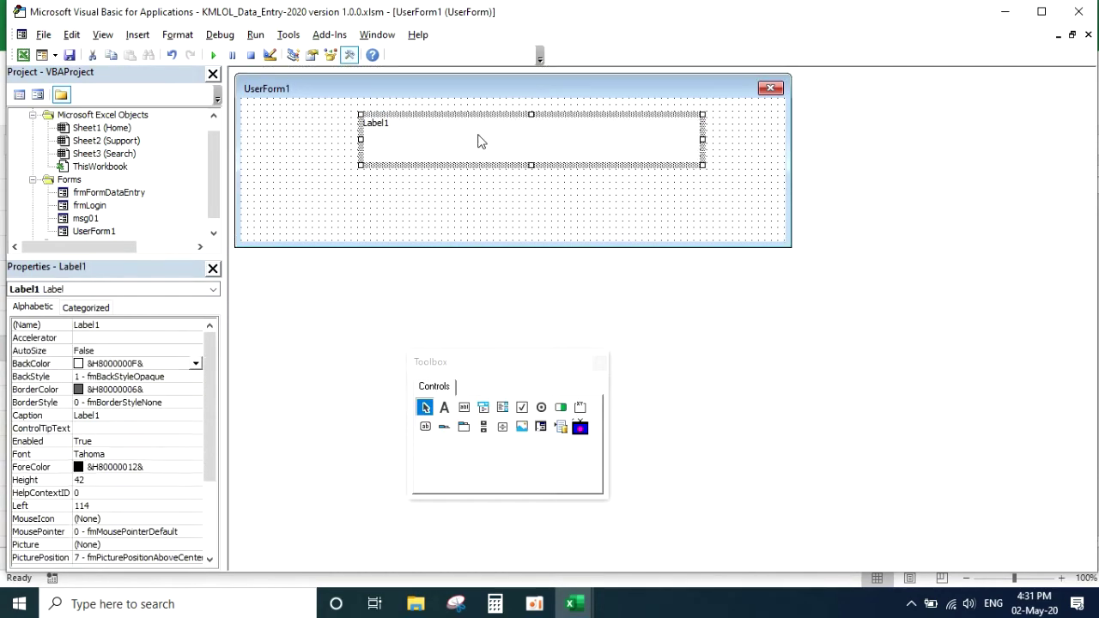
Step: Reopen frmLogin's design and select its exit button and the form itself
double_click(90, 206)
click(493, 330)
click(623, 307)
click(524, 344)
click(523, 340)
click(615, 294)
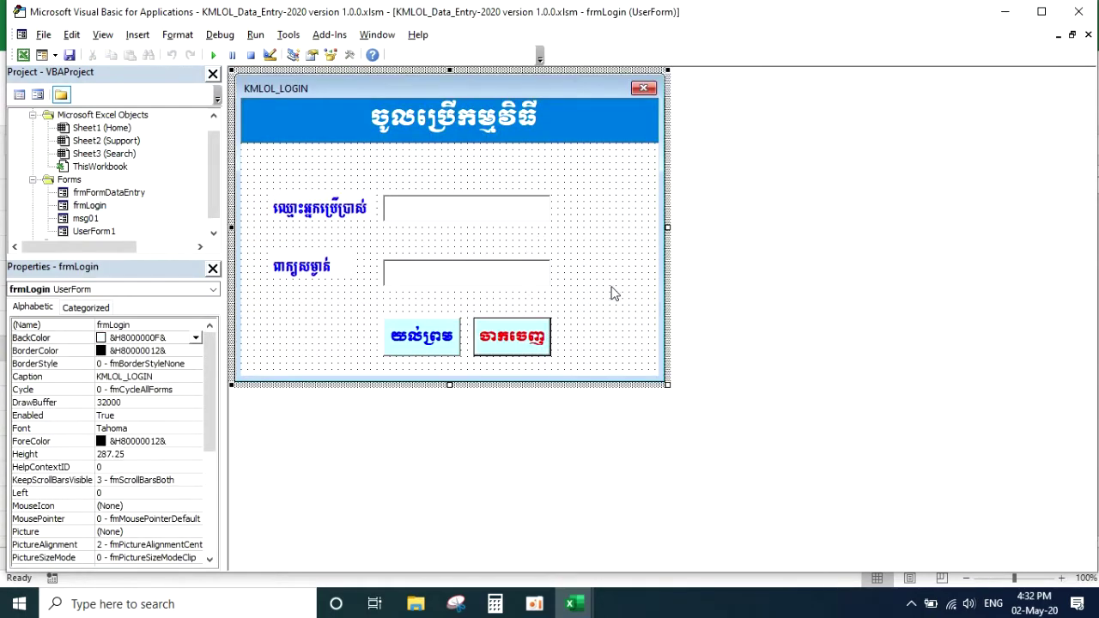
Step: View the login exit button's click code, then open UserForm1 in the designer
click(536, 287)
double_click(518, 338)
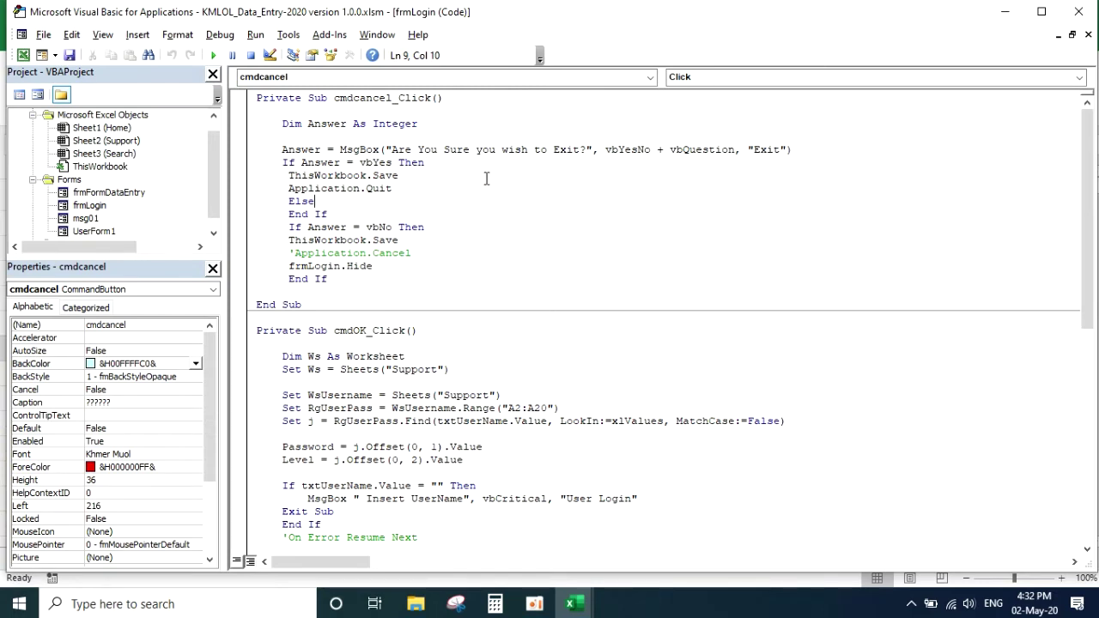
click(95, 231)
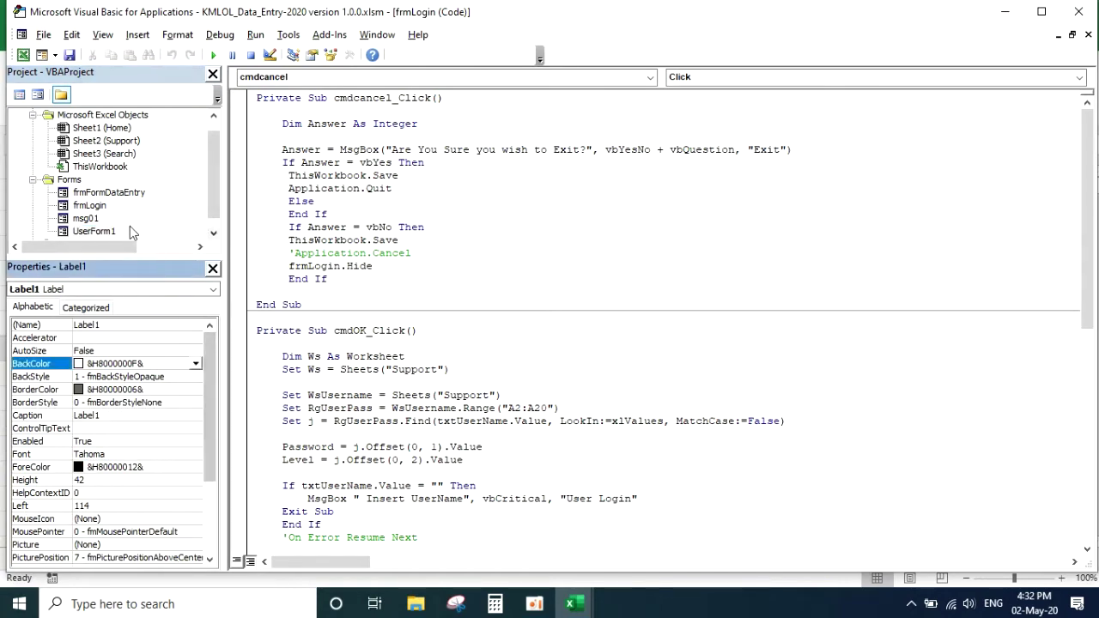
double_click(103, 232)
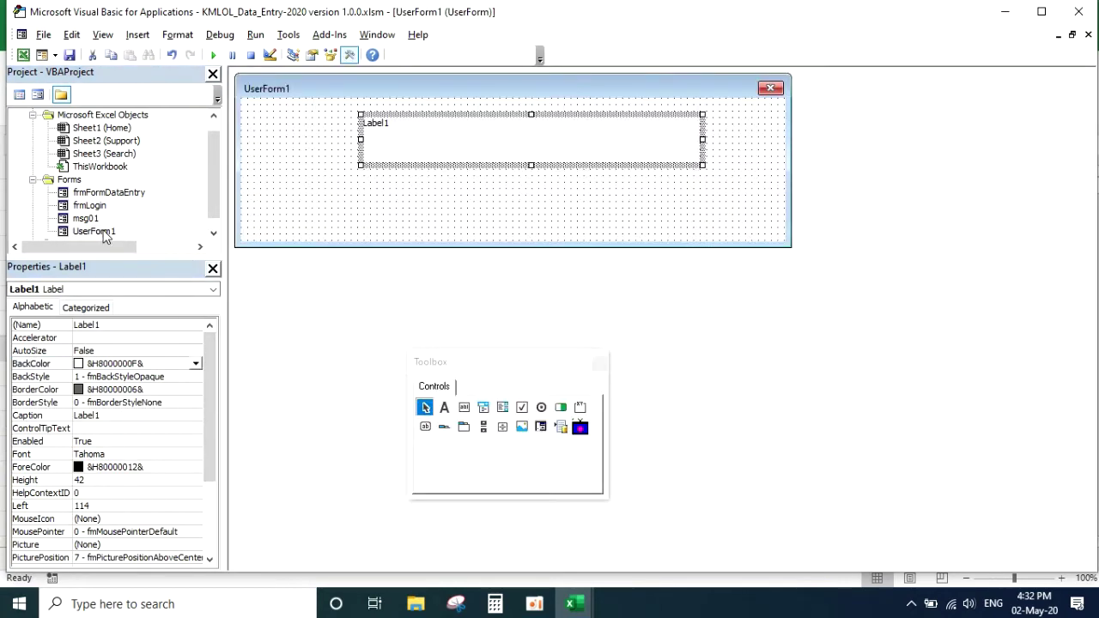
Step: Change the form's (Name) property from UserForm1 to msg02
click(288, 174)
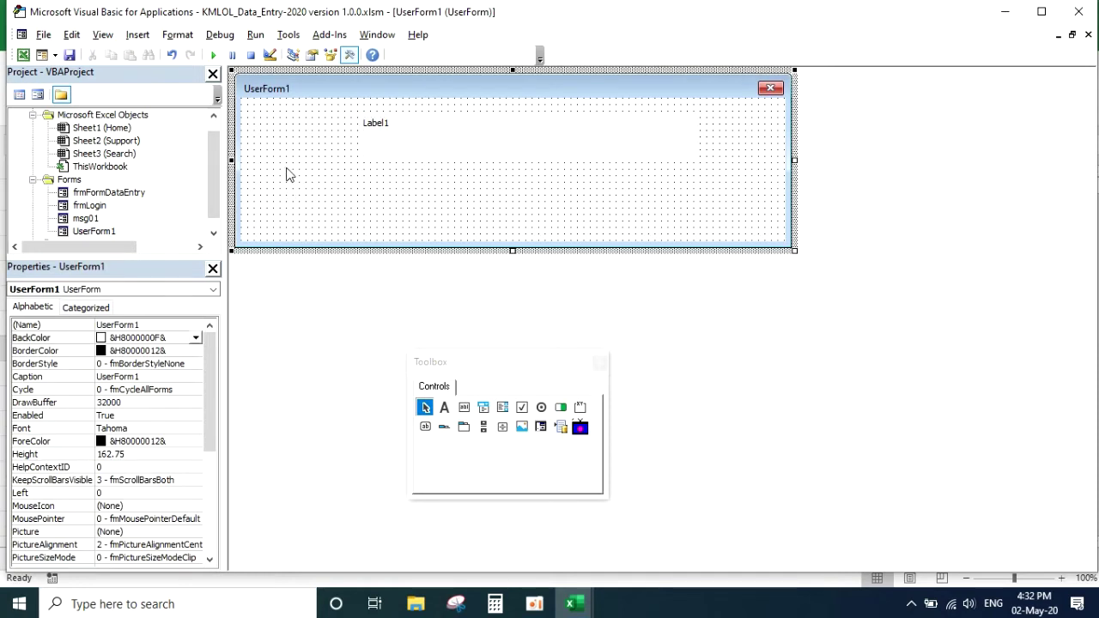
click(156, 328)
click(153, 325)
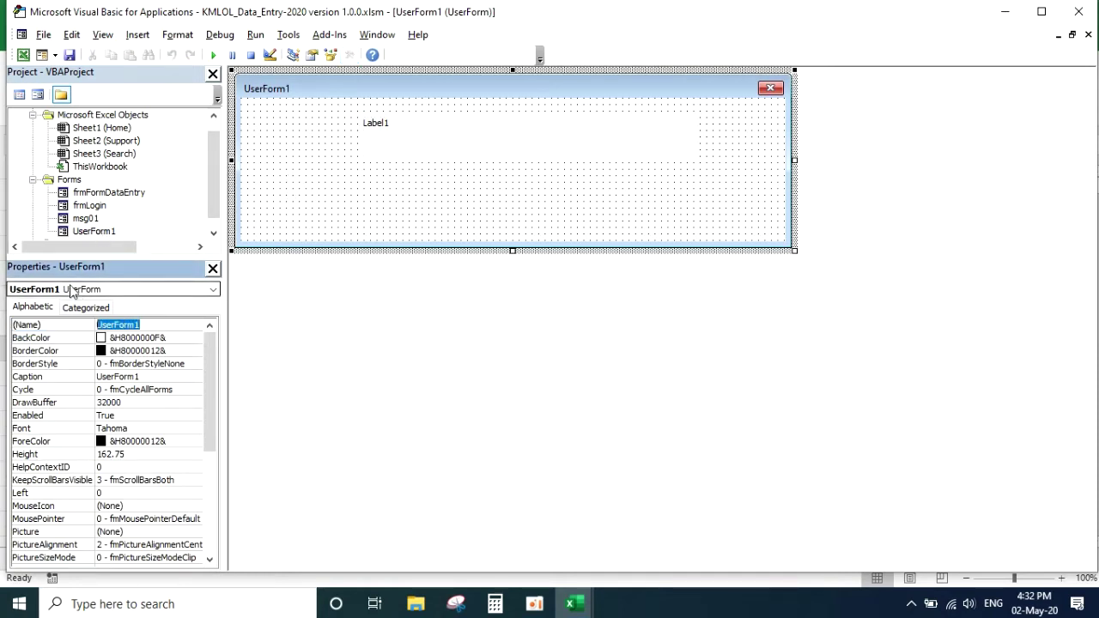
text(m)
click(429, 174)
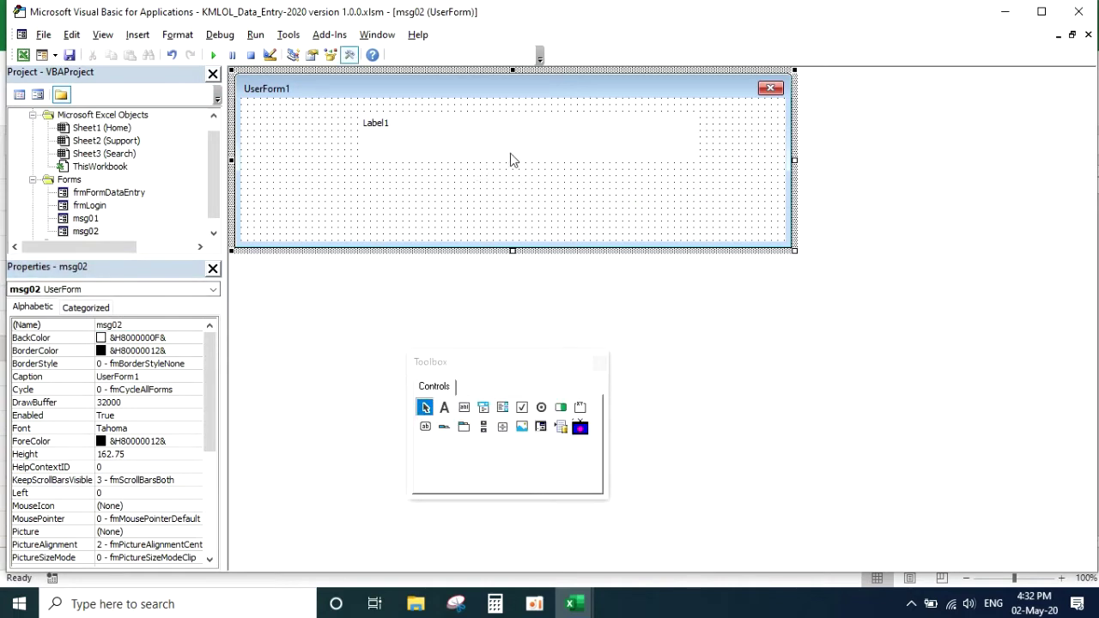
Step: Select Label1 on msg02 and put its caption into edit mode
click(503, 160)
click(359, 88)
click(430, 153)
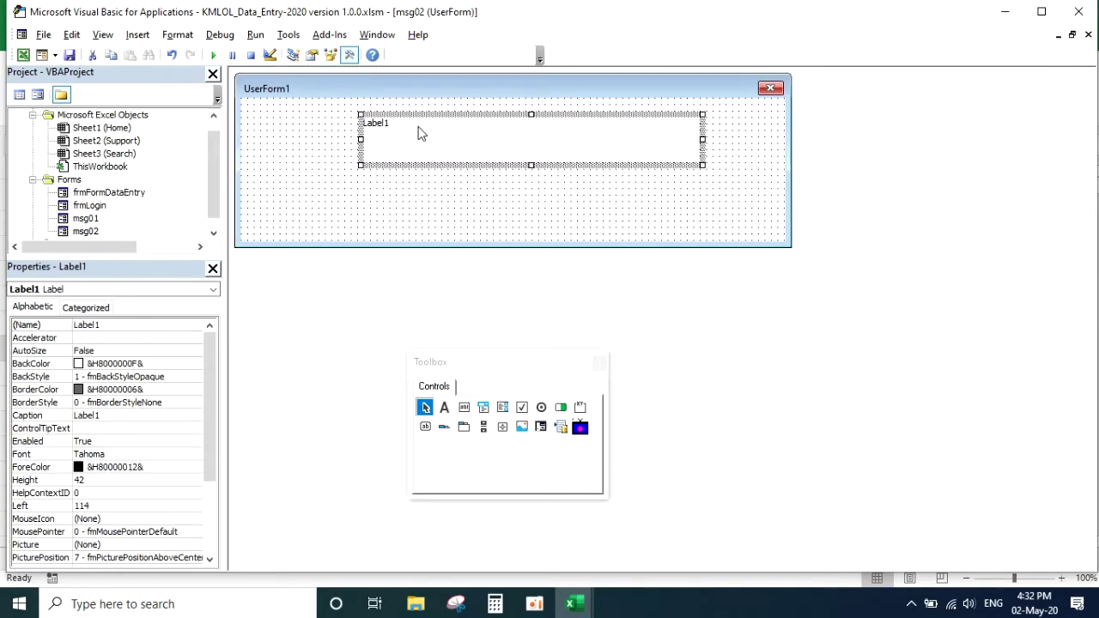
click(470, 132)
click(412, 189)
click(430, 146)
click(444, 136)
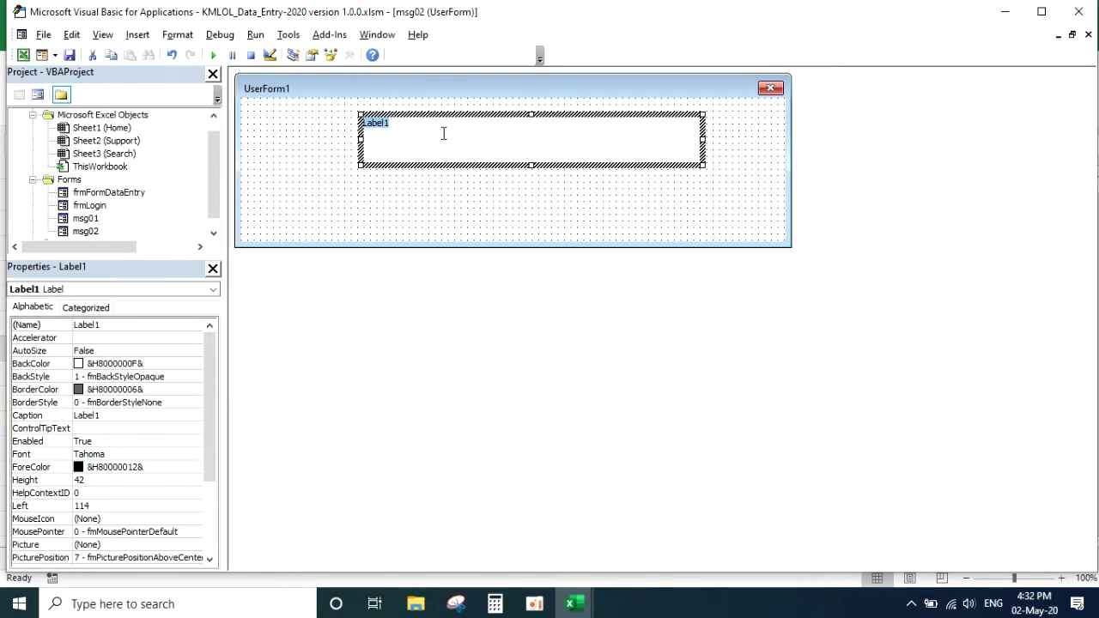
Step: Switch the keyboard to Khmer and type a Khmer question over Label1's caption, fixing a typo
key(alt+shift)
key(BackSpace)
text(សេច)
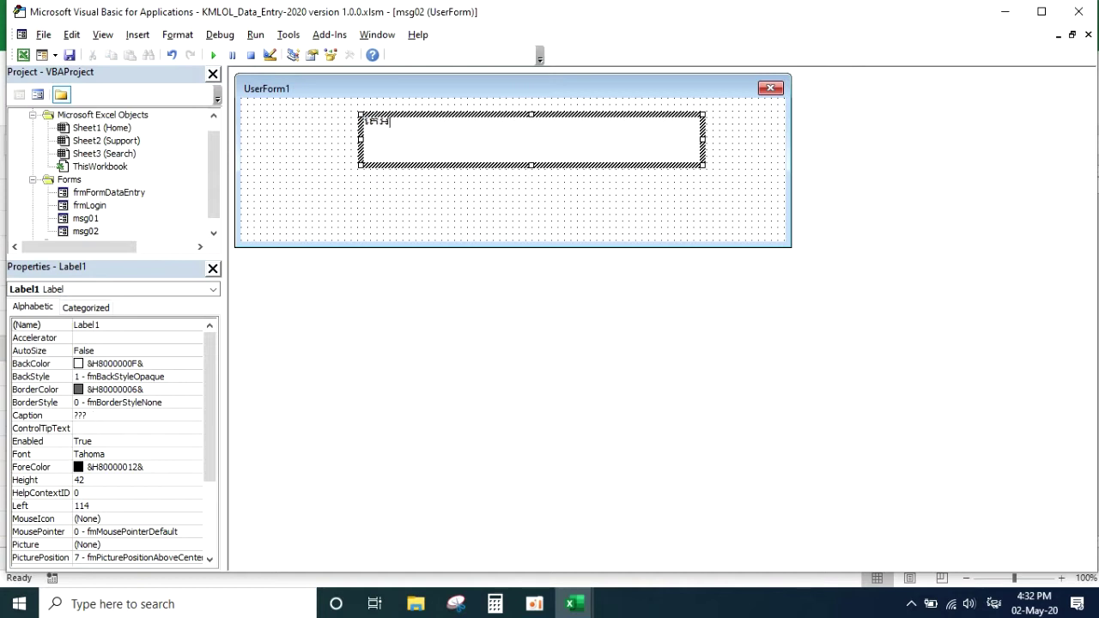
text(ក)
key(BackSpace)
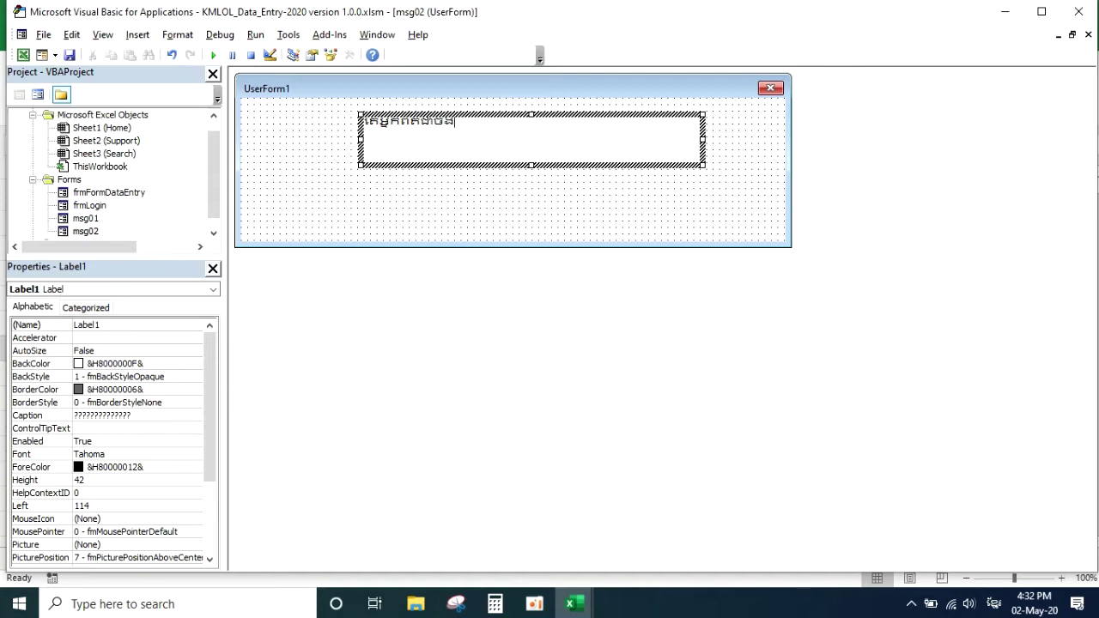
text(ចាកចេ)
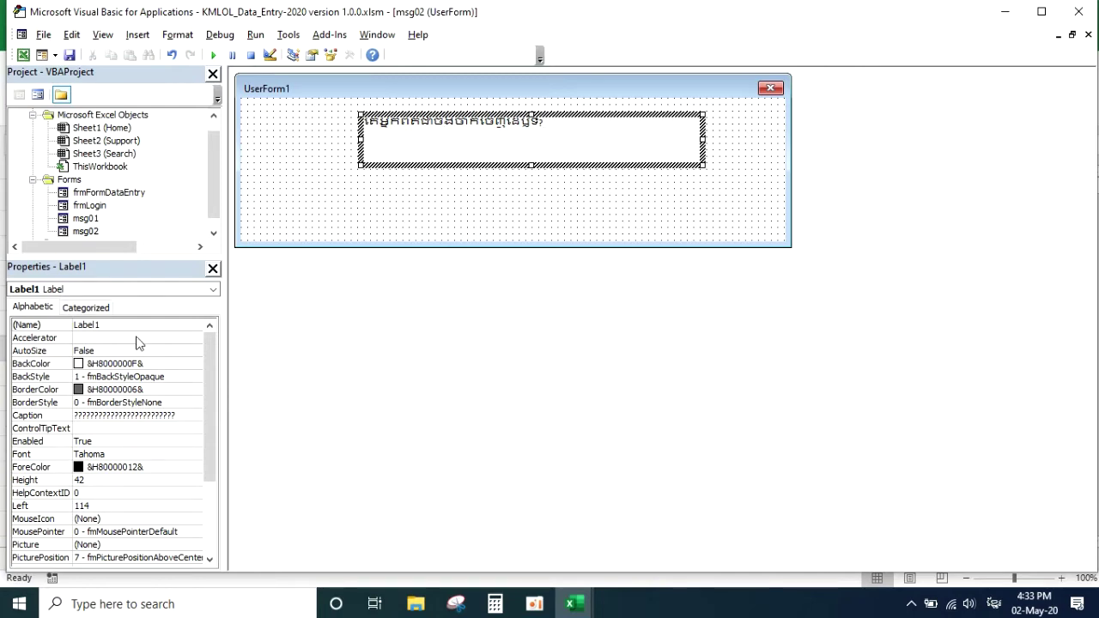
click(162, 455)
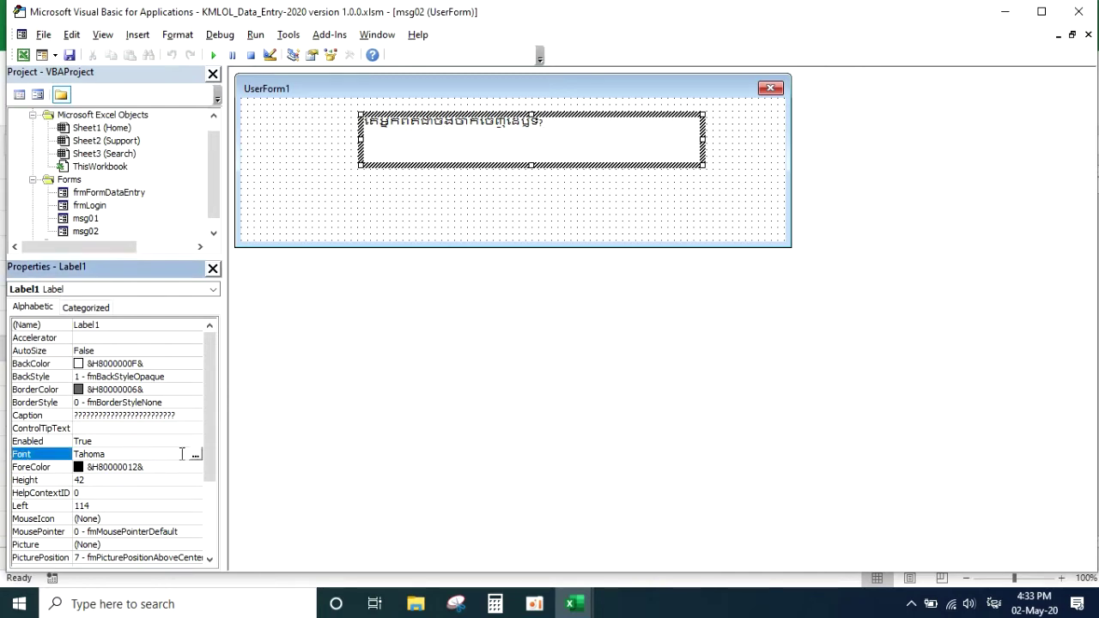
Step: Give Label1 Khmer Muol 14-point font, then drag its right edge left to fit the text
click(196, 454)
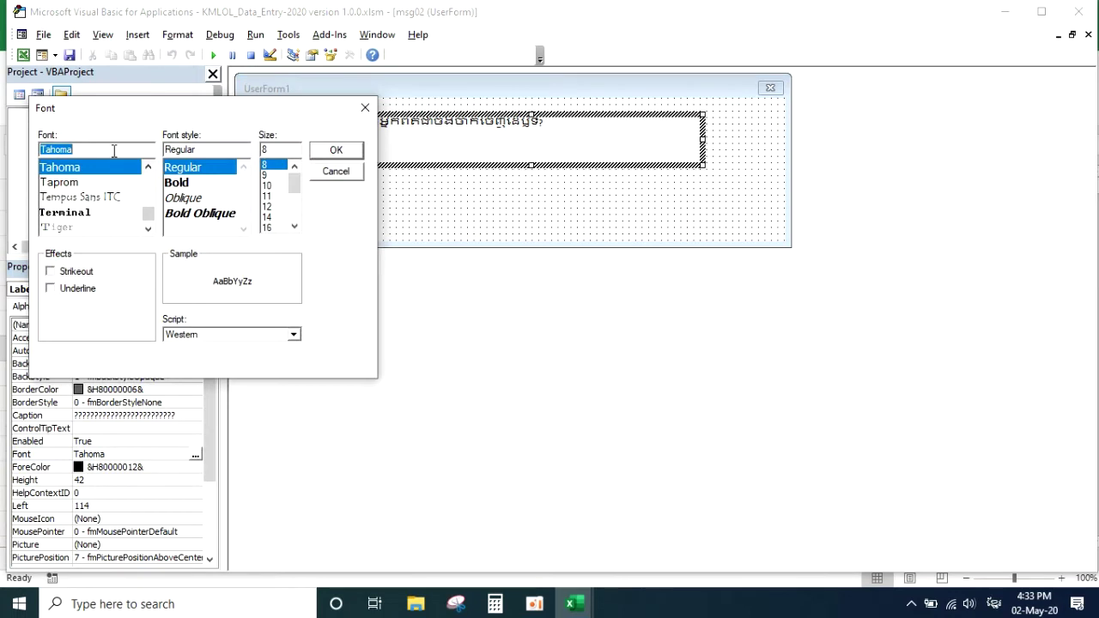
text(Khmer)
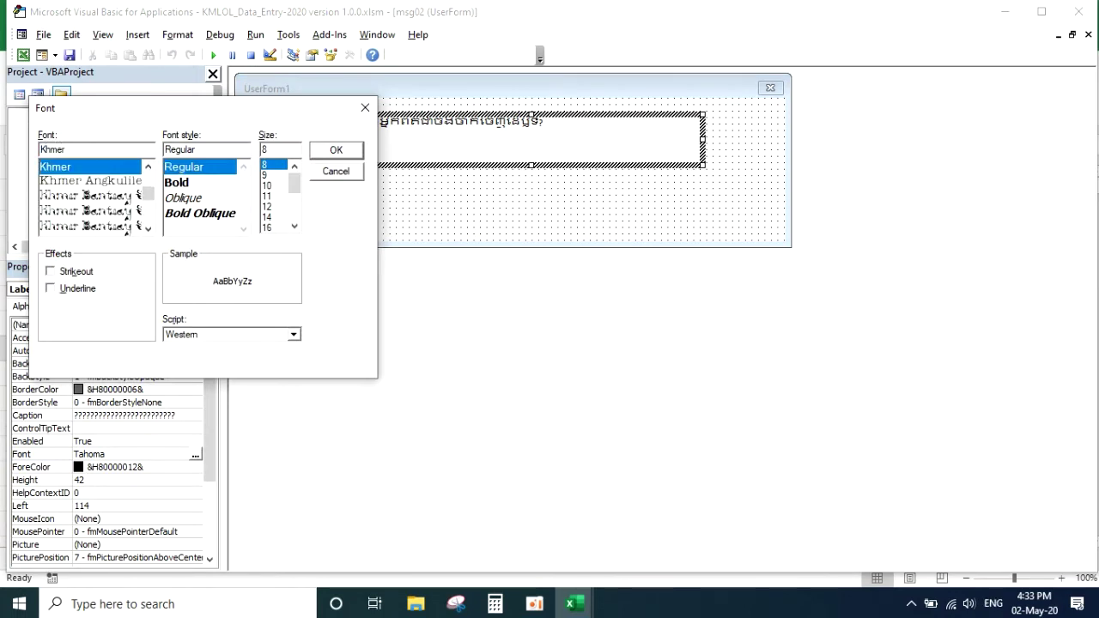
text( mu)
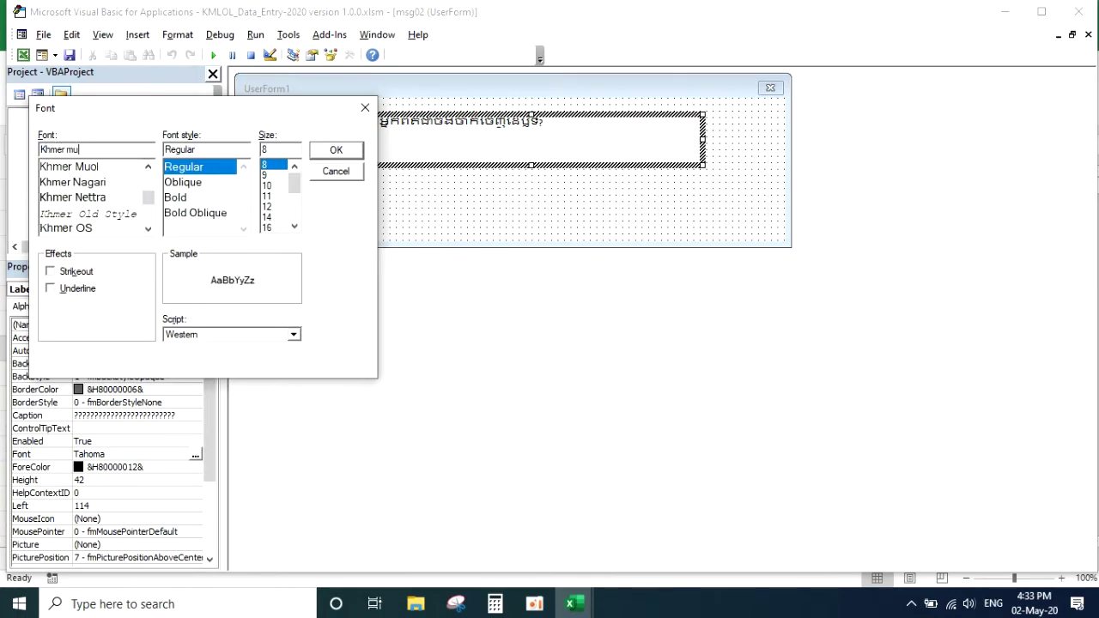
click(91, 166)
click(270, 207)
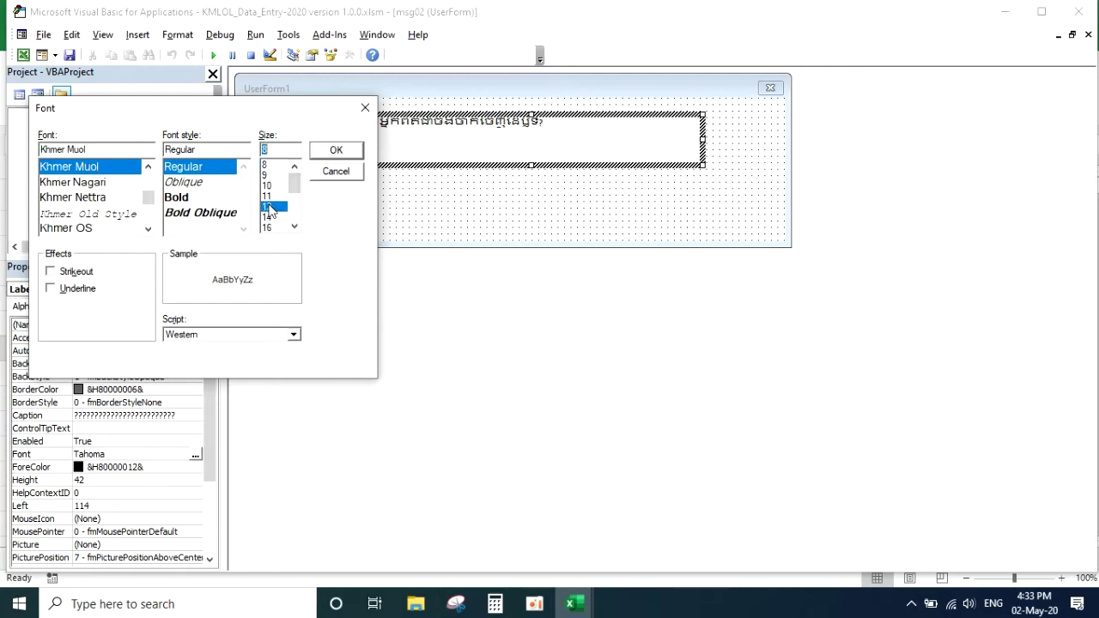
click(268, 217)
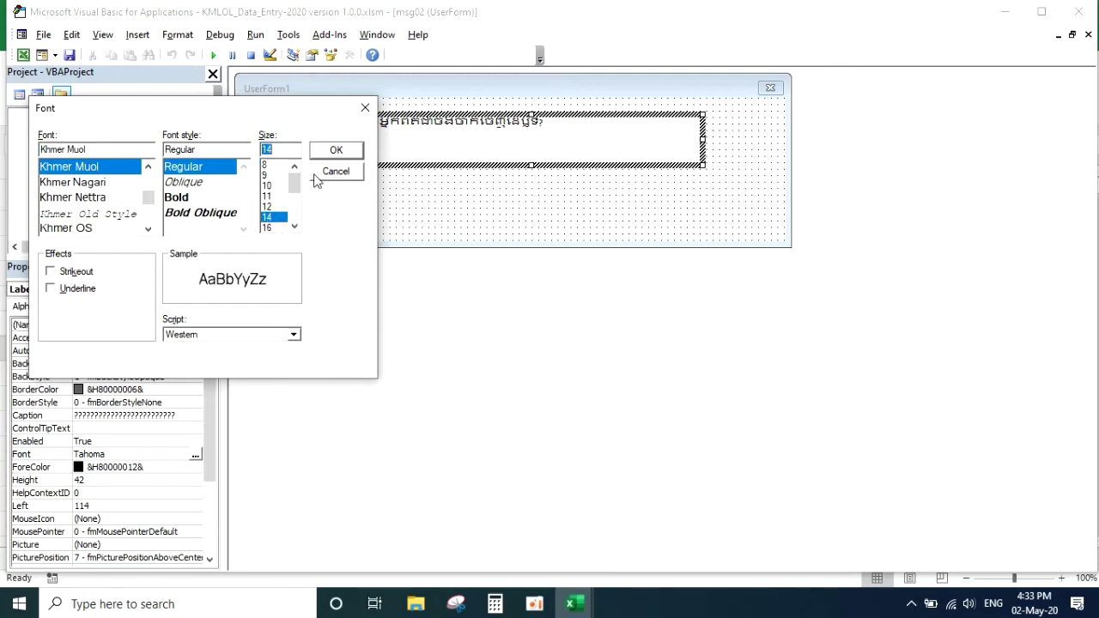
click(336, 152)
click(639, 142)
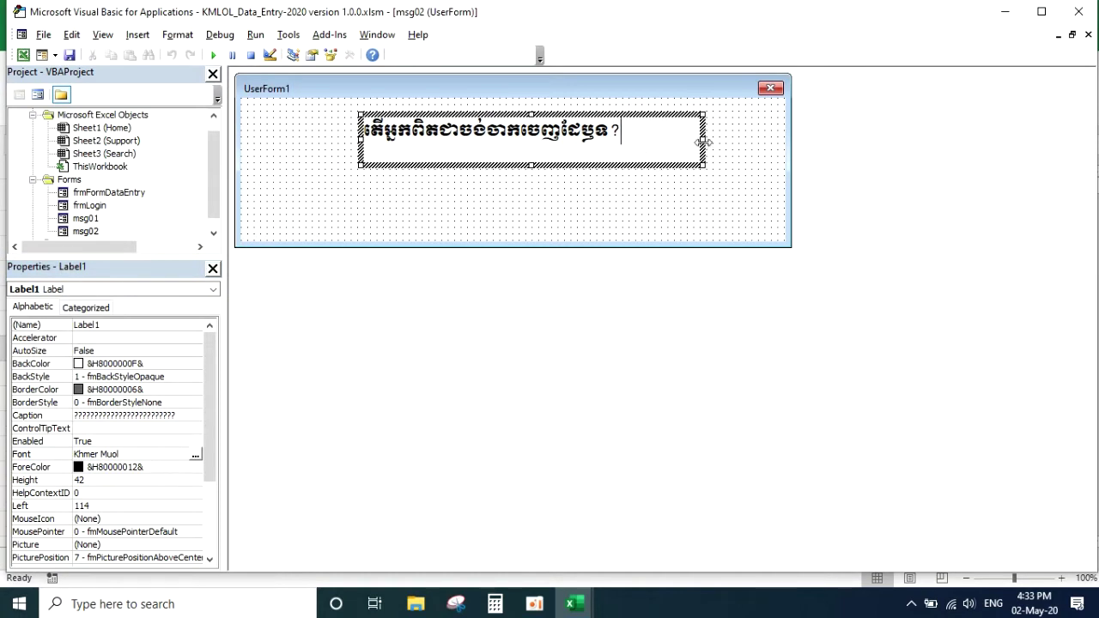
drag(704, 142, 652, 144)
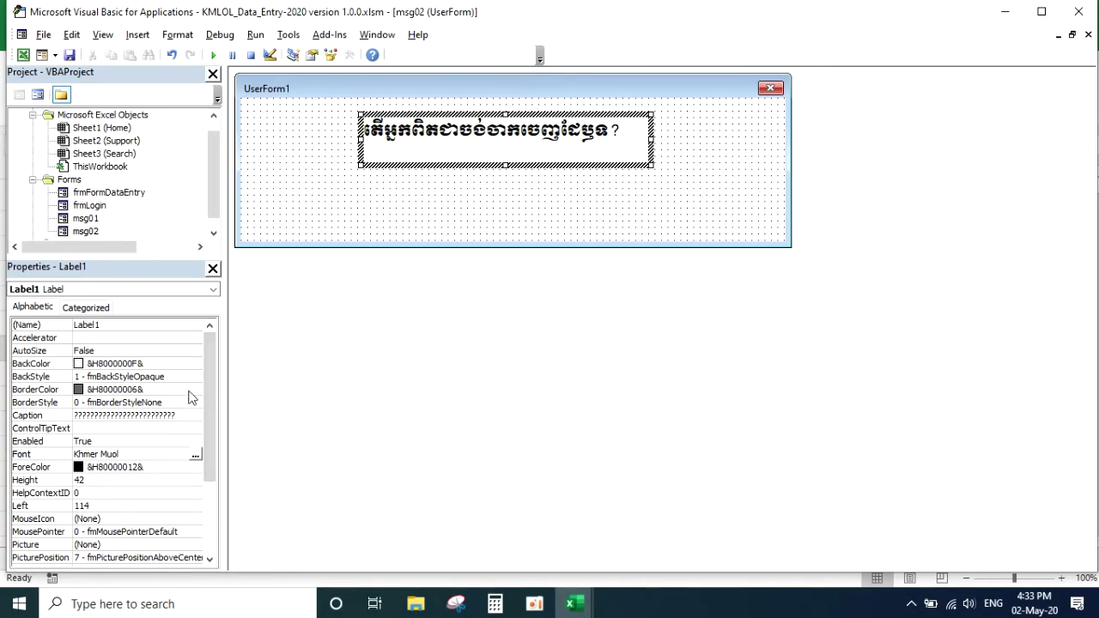
Step: Set Label1's ForeColor to the system Highlight colour so the Khmer text turns blue
click(178, 468)
click(196, 467)
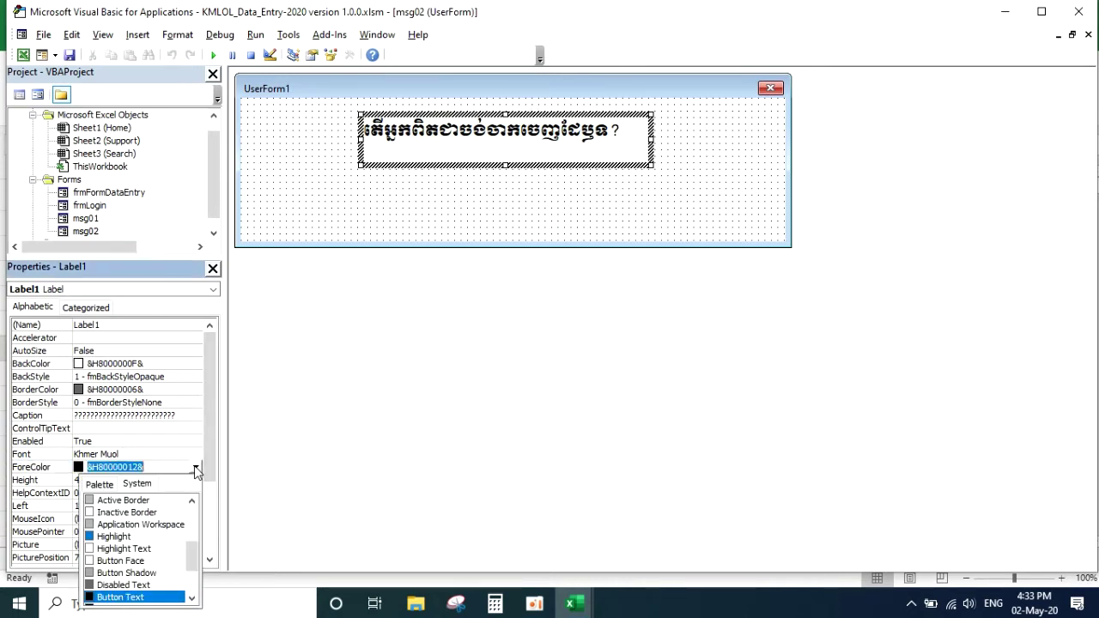
click(103, 537)
Step: Select the msg02 form and look through its properties
click(613, 177)
click(528, 158)
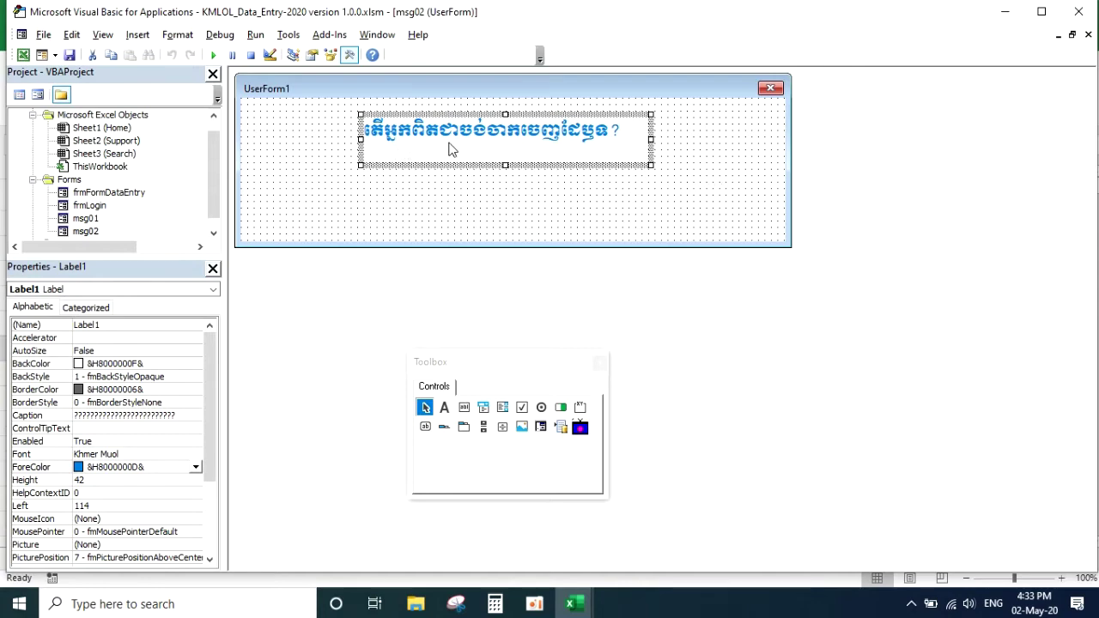
click(702, 146)
click(573, 147)
click(290, 157)
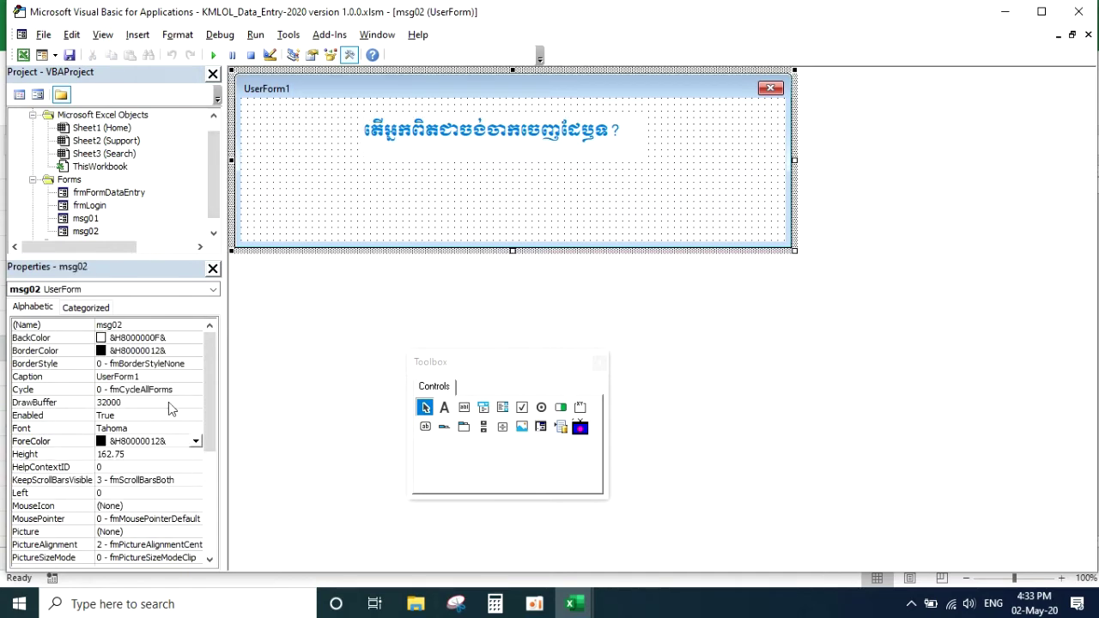
click(212, 384)
mouse_move(212, 384)
mouse_down()
mouse_move(217, 409)
mouse_move(215, 392)
mouse_up()
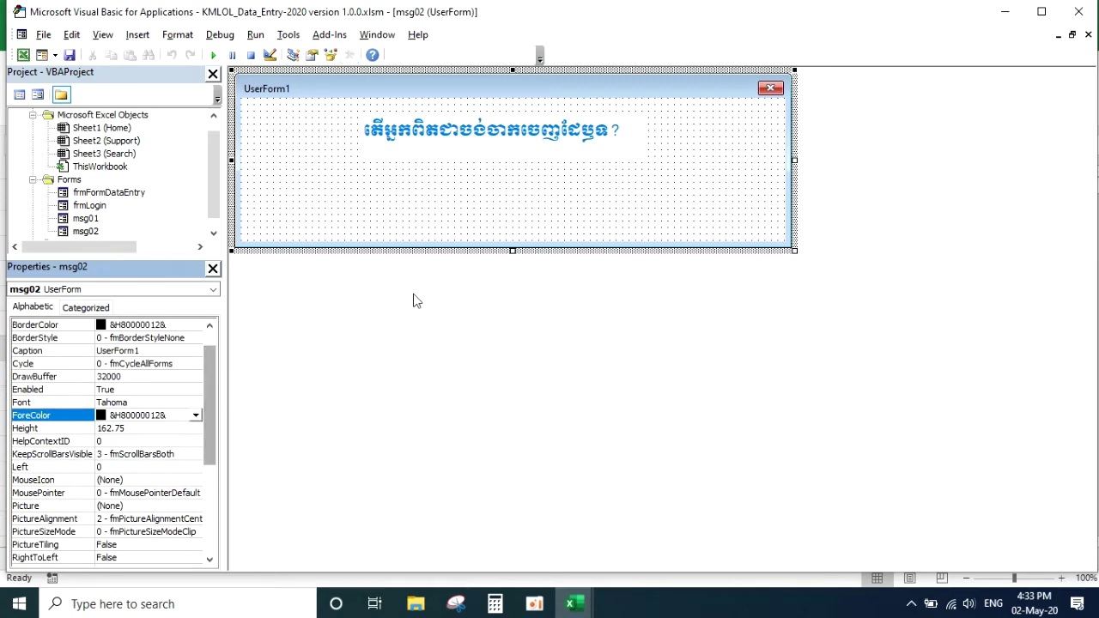
click(346, 194)
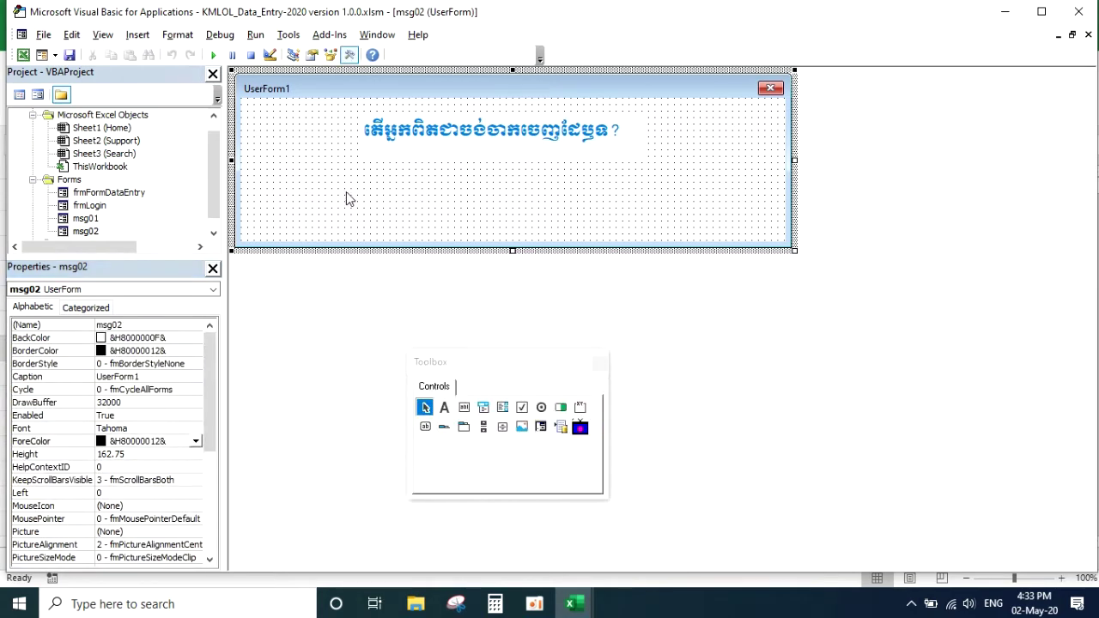
Step: Draw an image box at the form's top-left and load kms.JPG into it
click(521, 430)
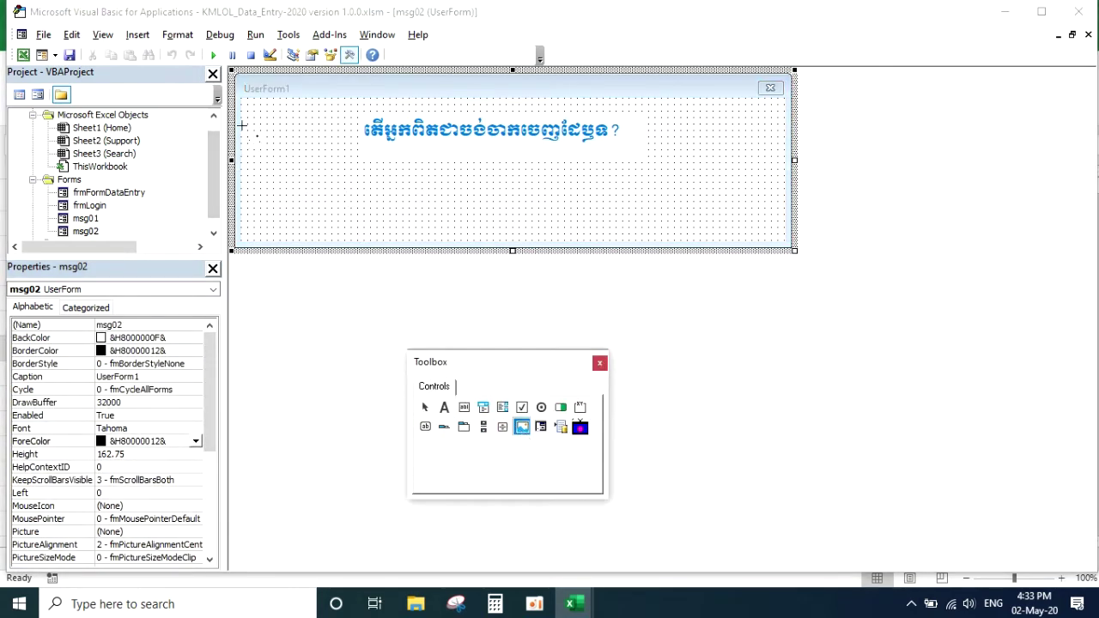
drag(264, 120, 341, 178)
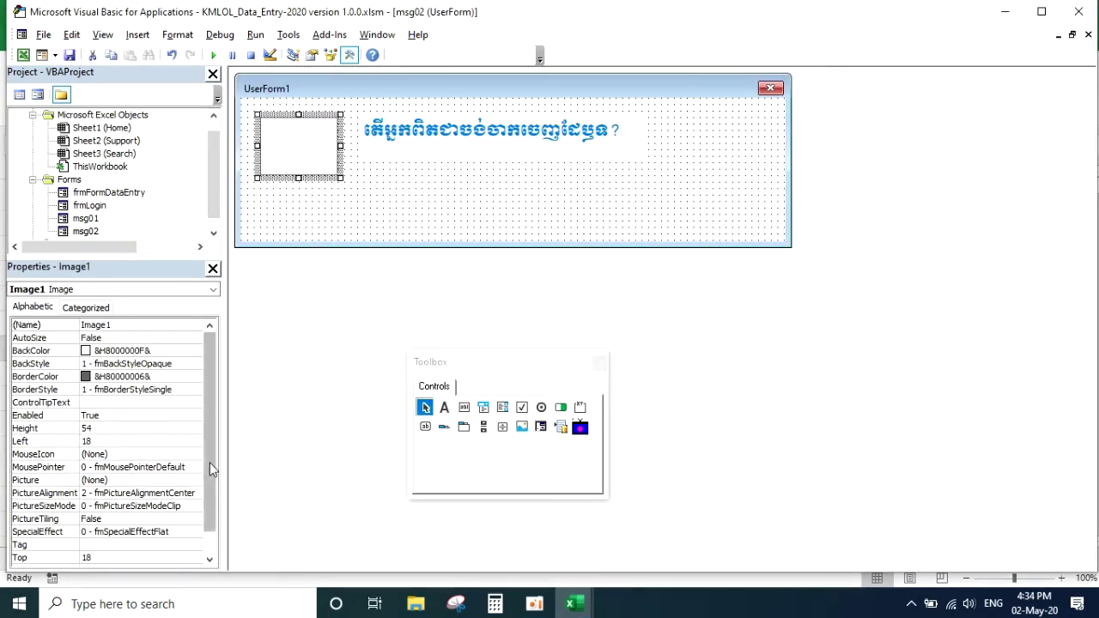
drag(210, 438, 215, 468)
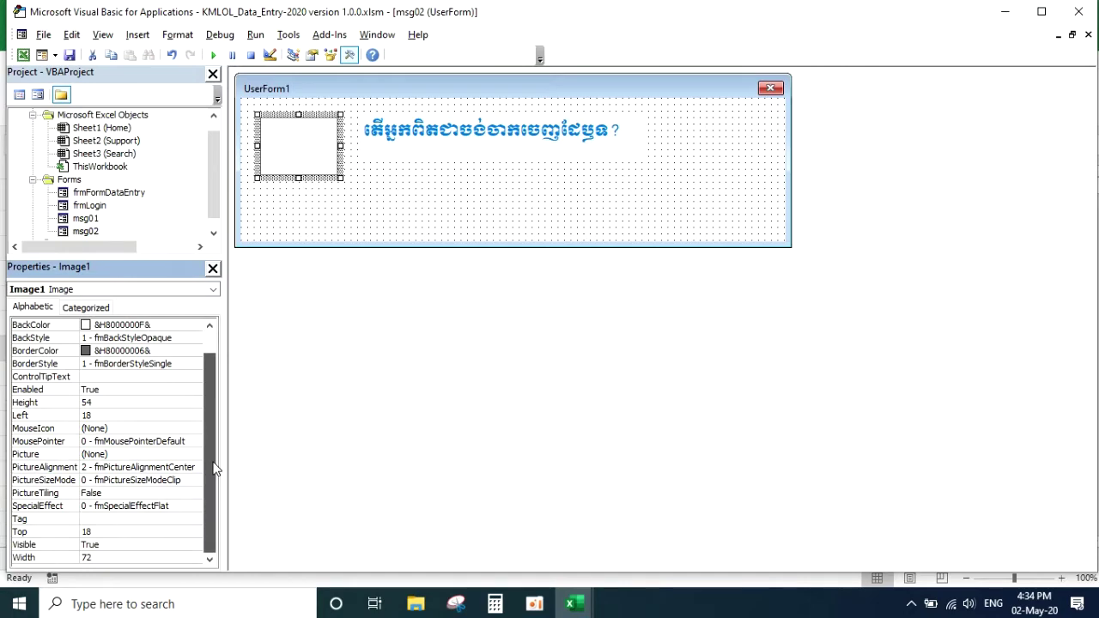
click(66, 458)
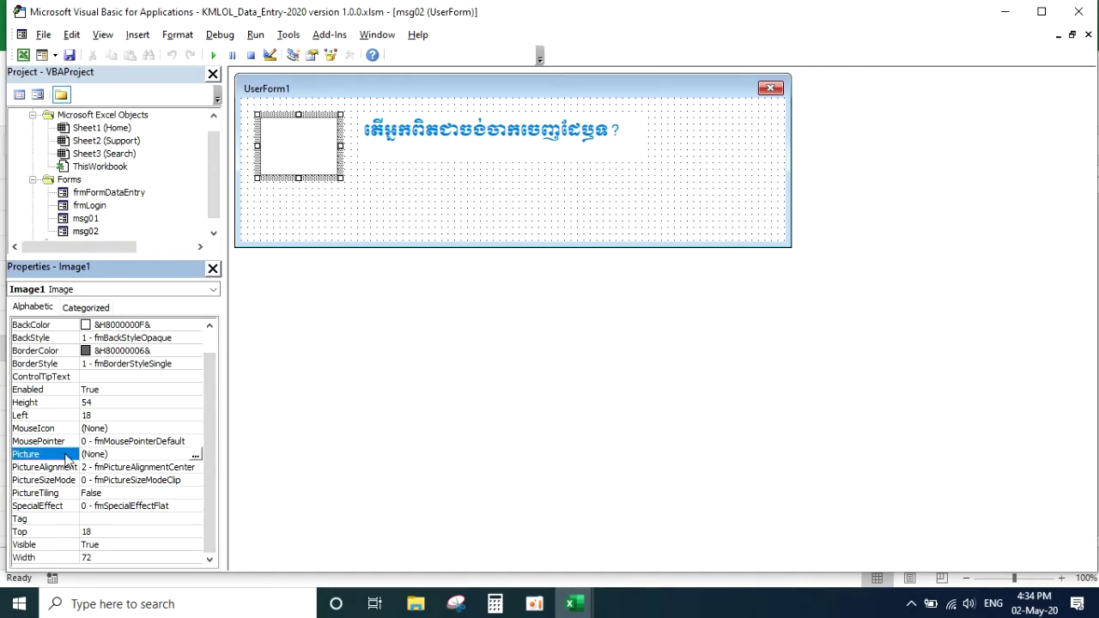
click(196, 454)
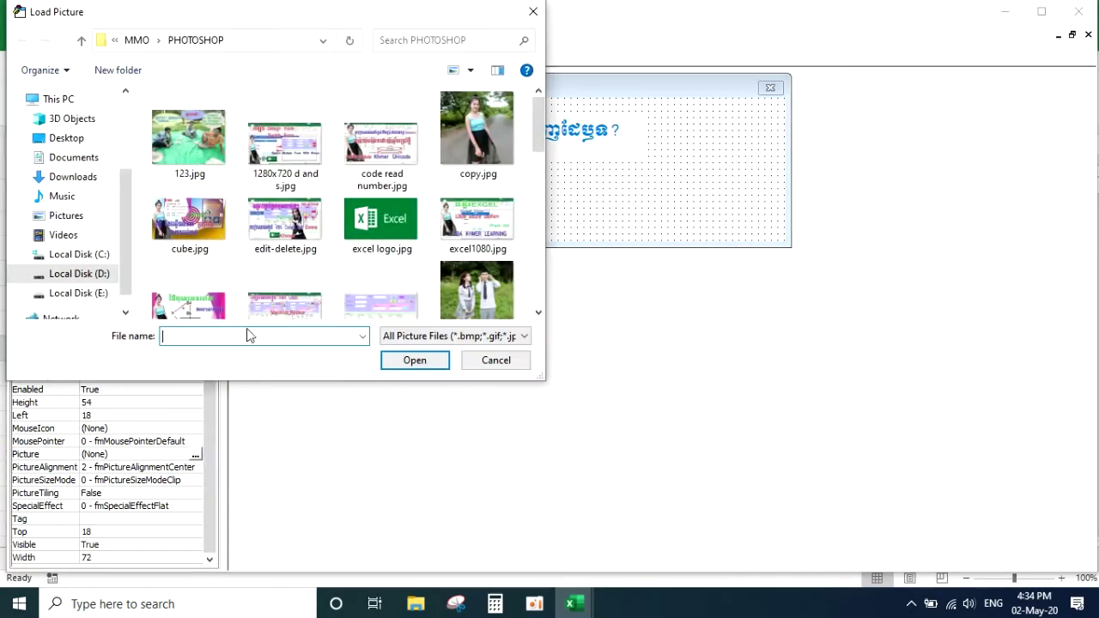
drag(541, 133, 542, 185)
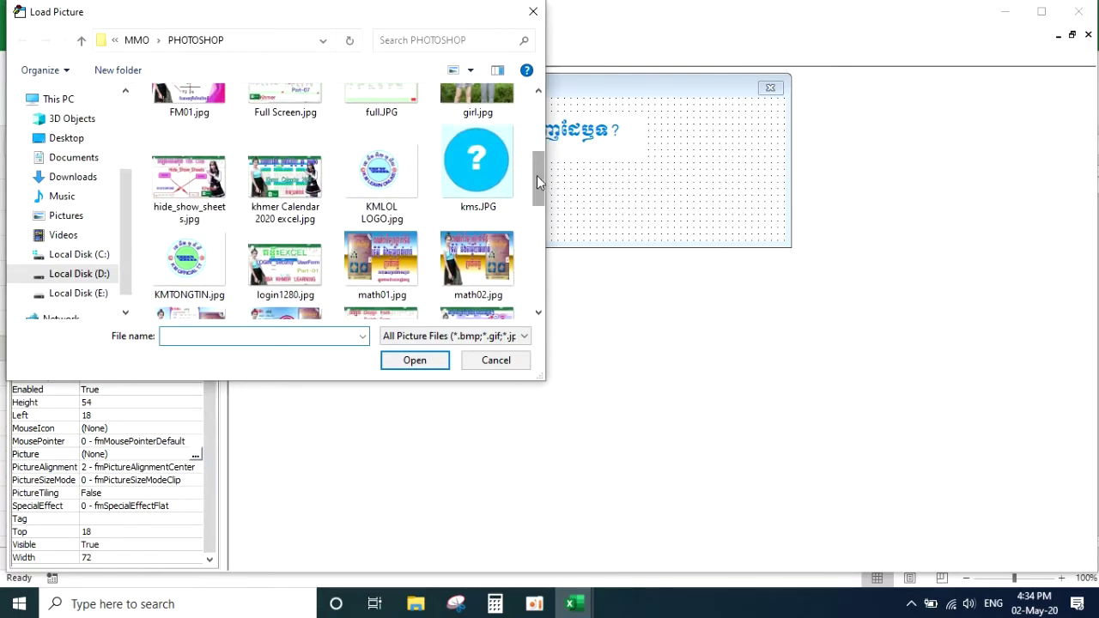
drag(537, 180, 538, 173)
click(481, 193)
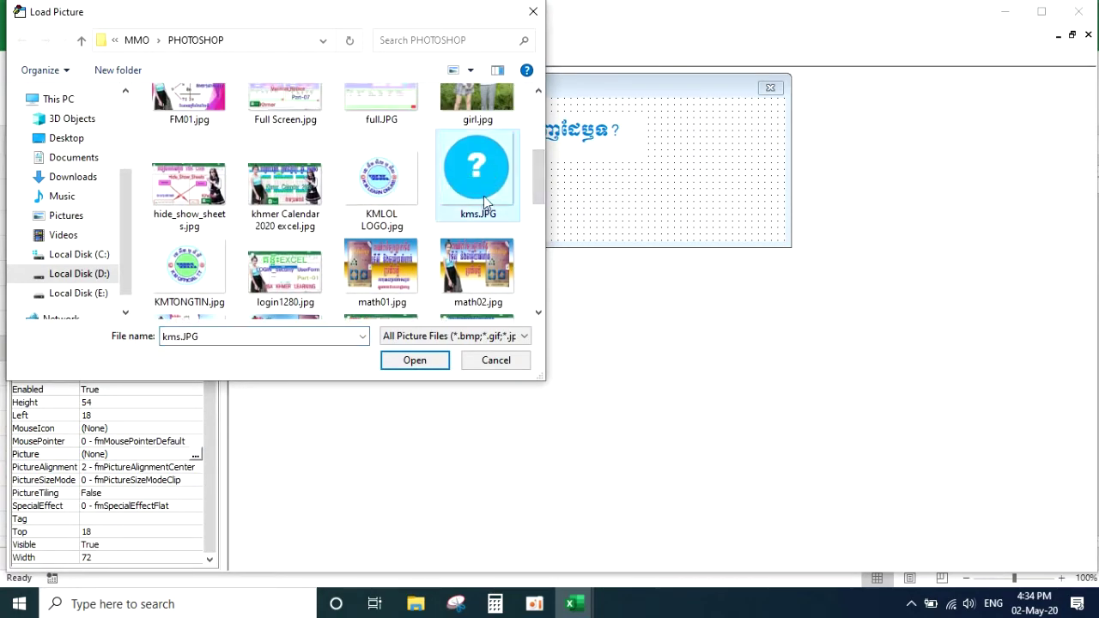
click(411, 365)
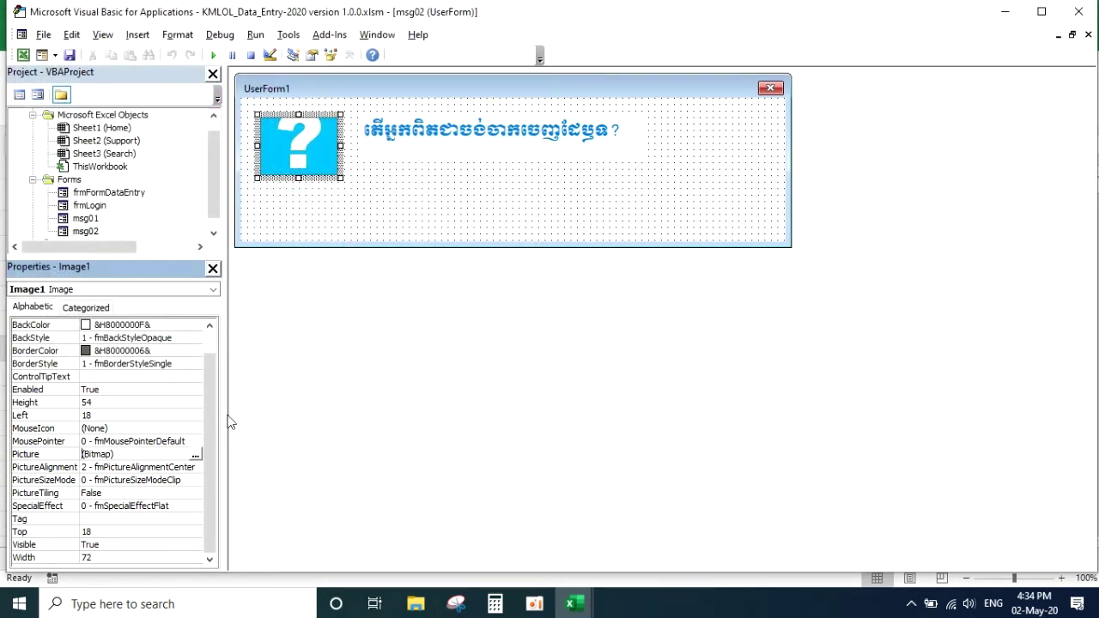
Step: Set Image1's PictureSizeMode to 1 - fmPictureSizeModeStretch
click(210, 386)
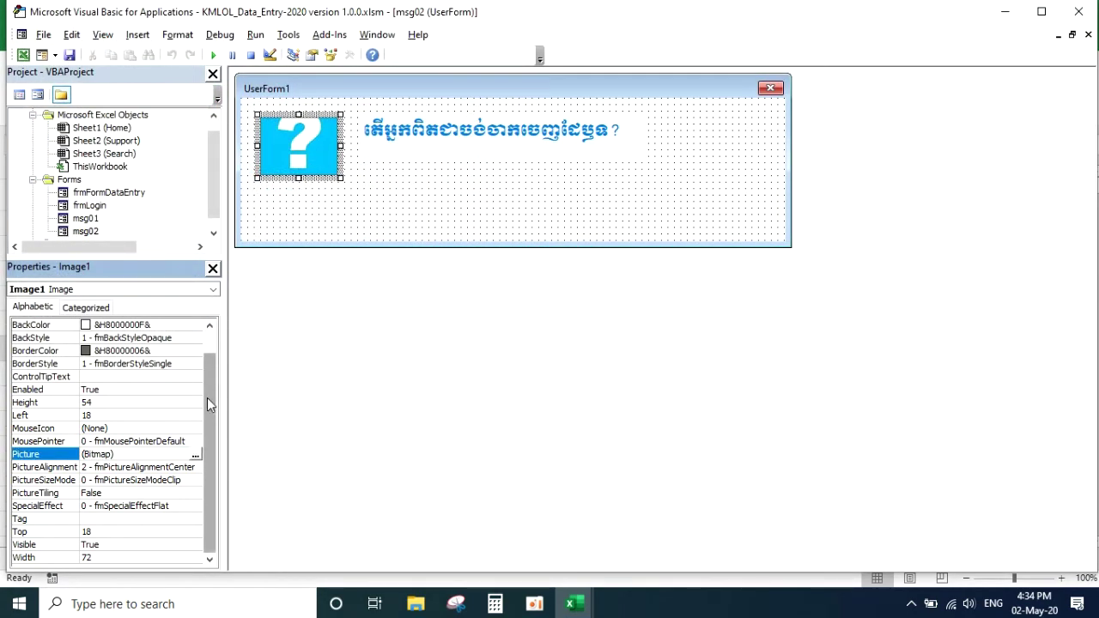
click(185, 480)
click(196, 481)
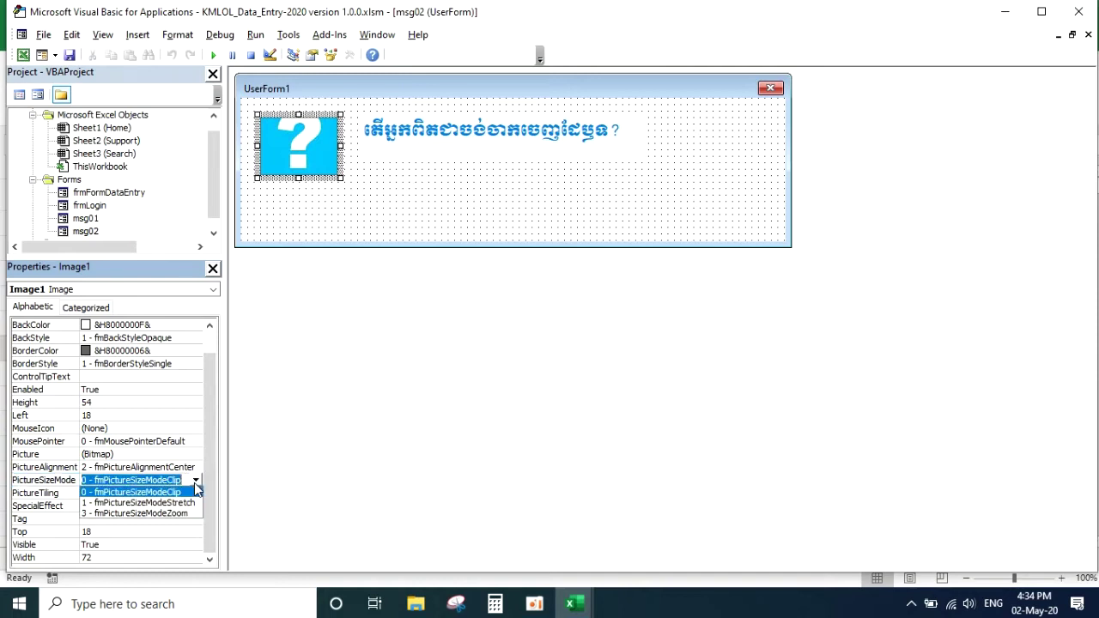
click(137, 502)
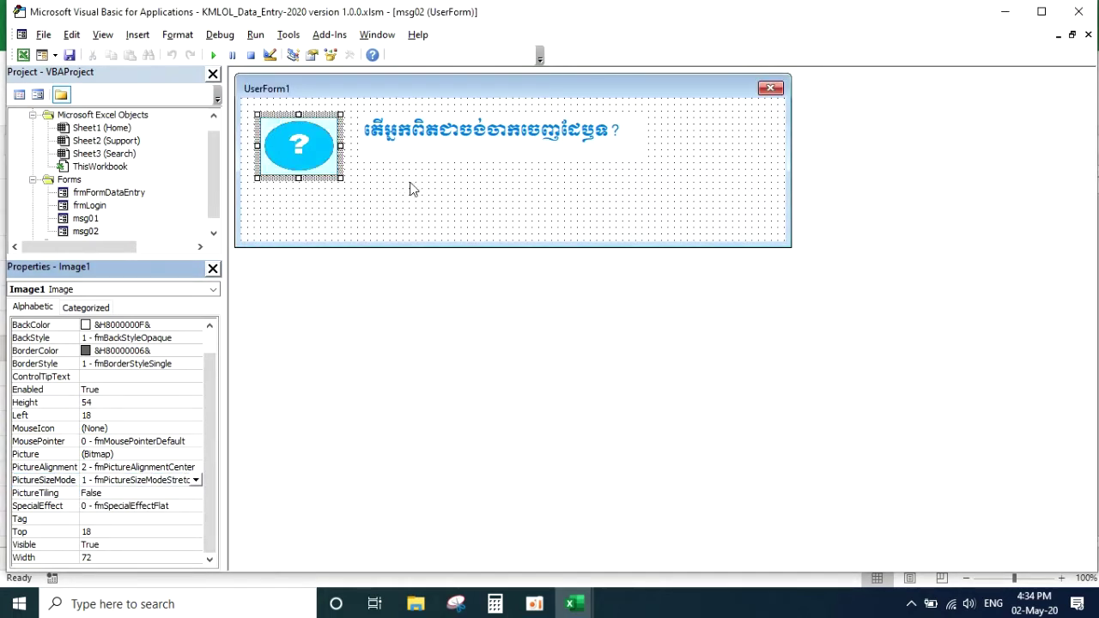
Step: Drag Image1's bottom edge down to a height of 72
drag(299, 178, 302, 191)
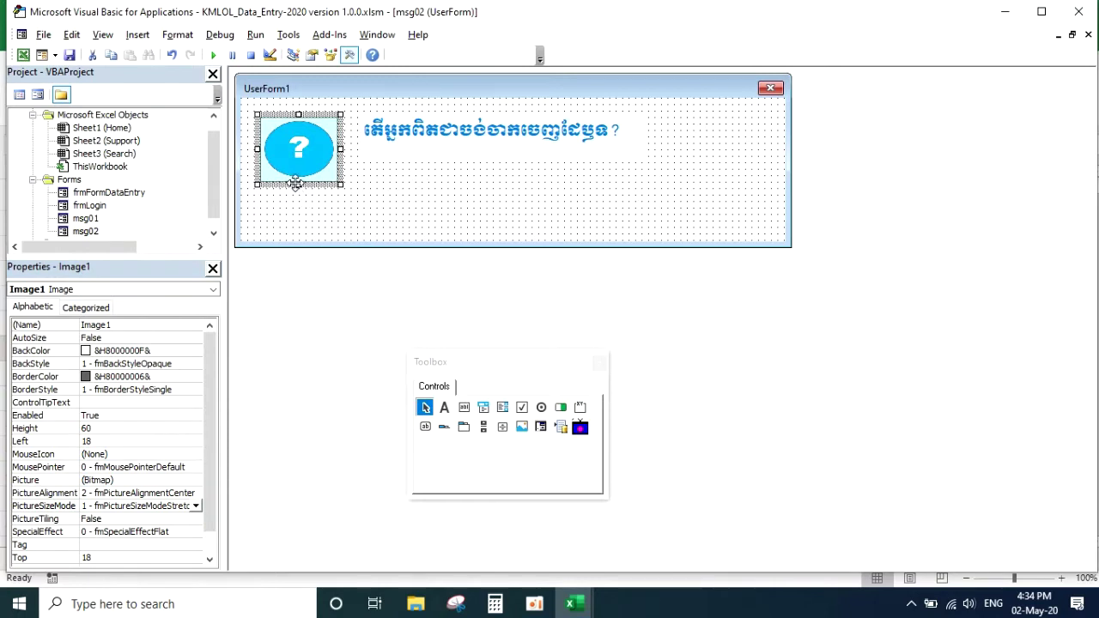
drag(295, 182, 297, 196)
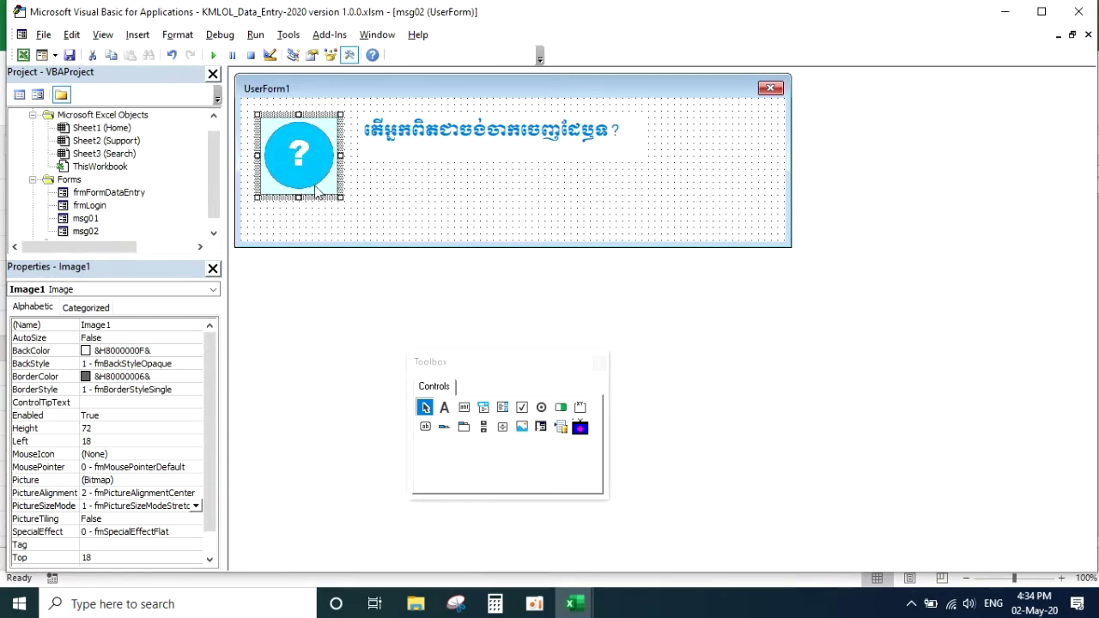
click(410, 183)
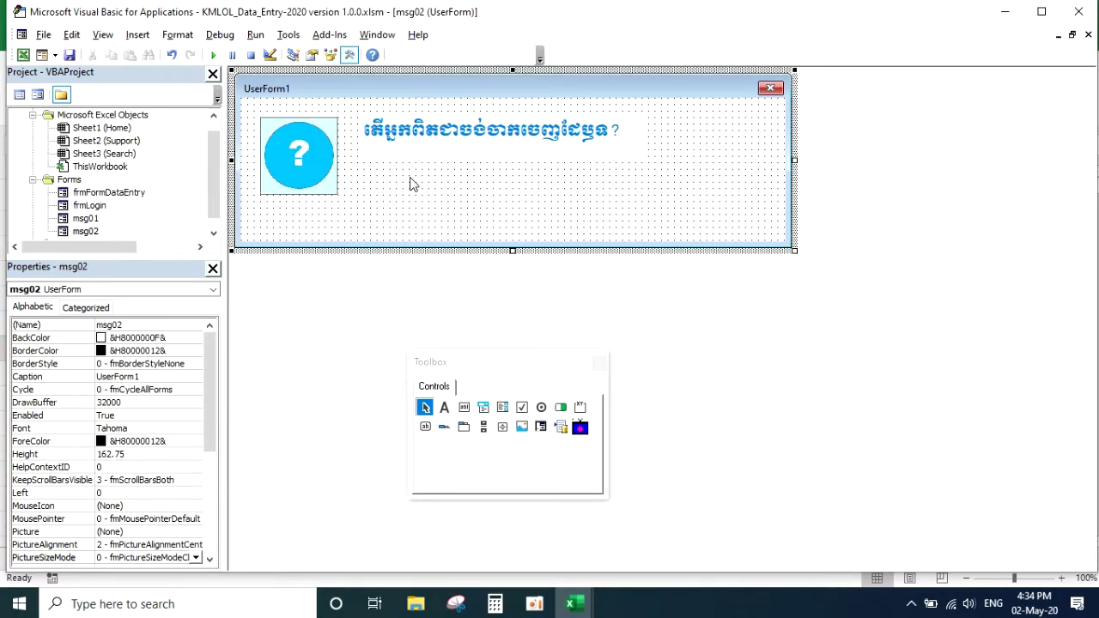
click(476, 143)
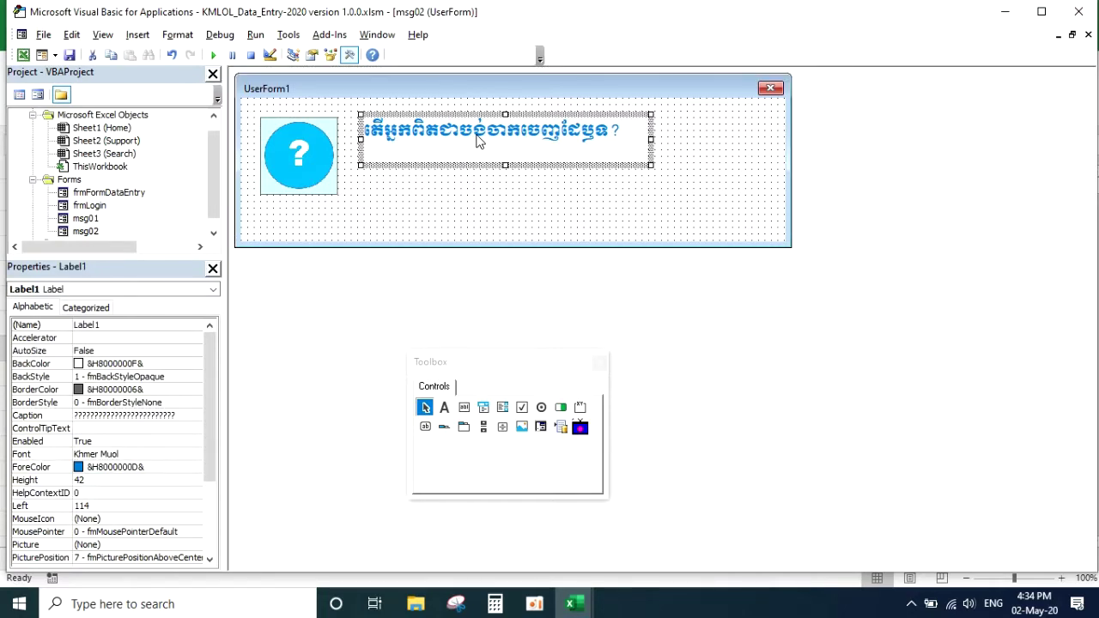
Step: Resize the image and label together, shortening them from the bottom and narrowing from the left
ctrl+click(313, 157)
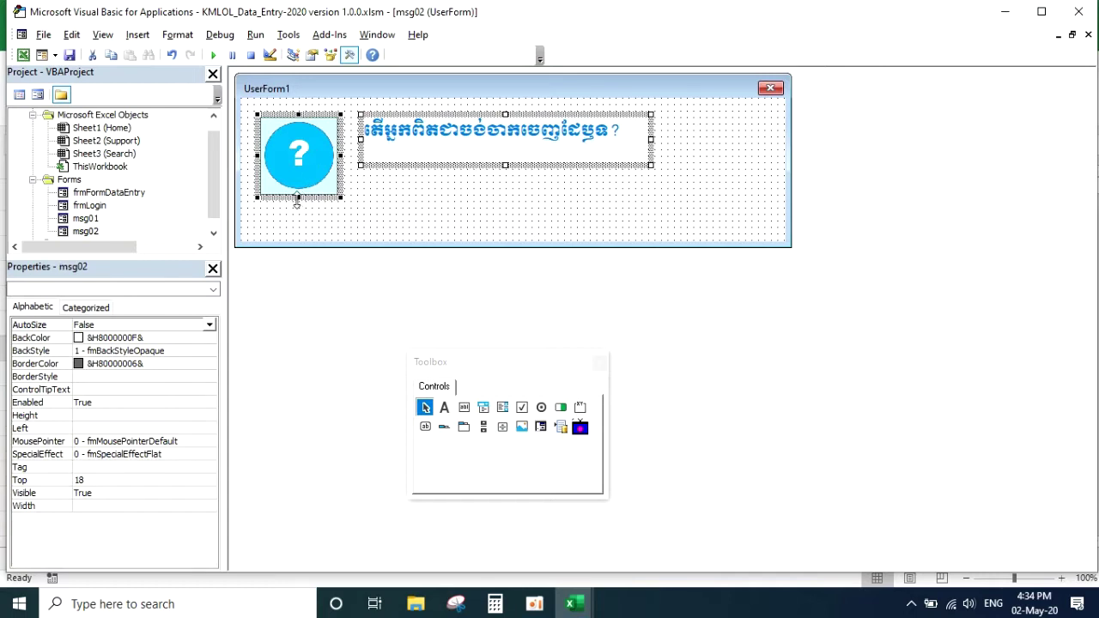
drag(299, 201, 300, 187)
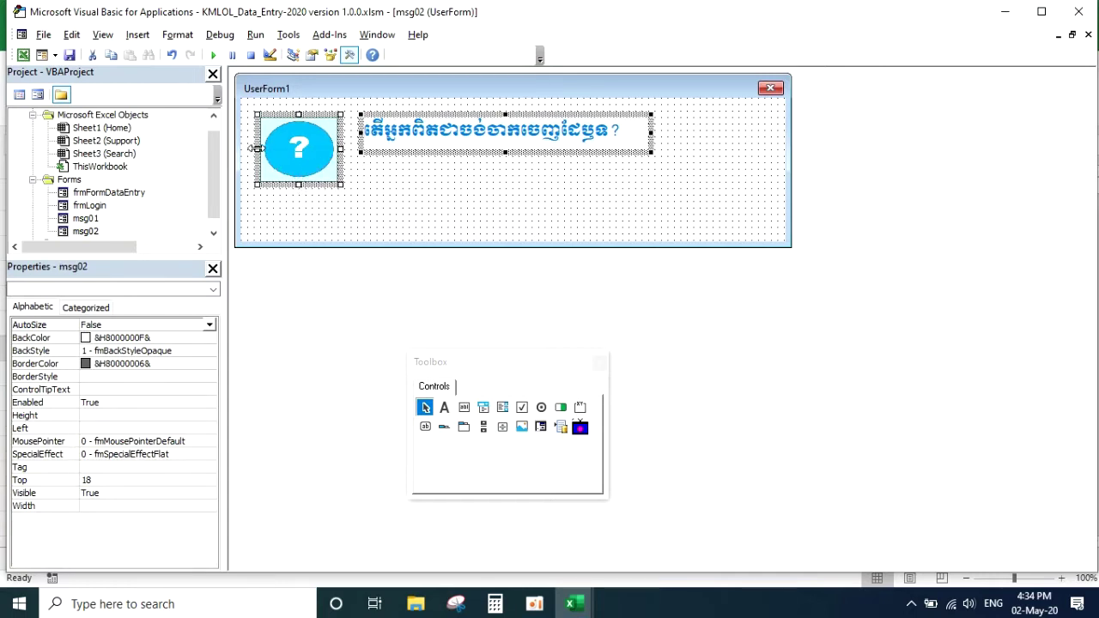
drag(257, 149, 299, 155)
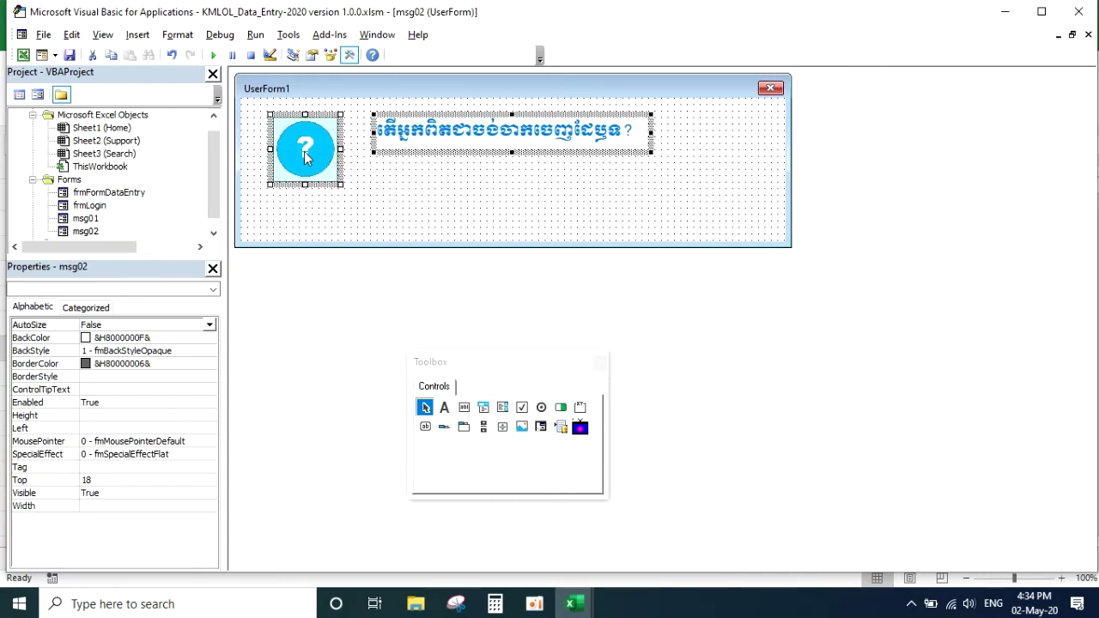
click(356, 172)
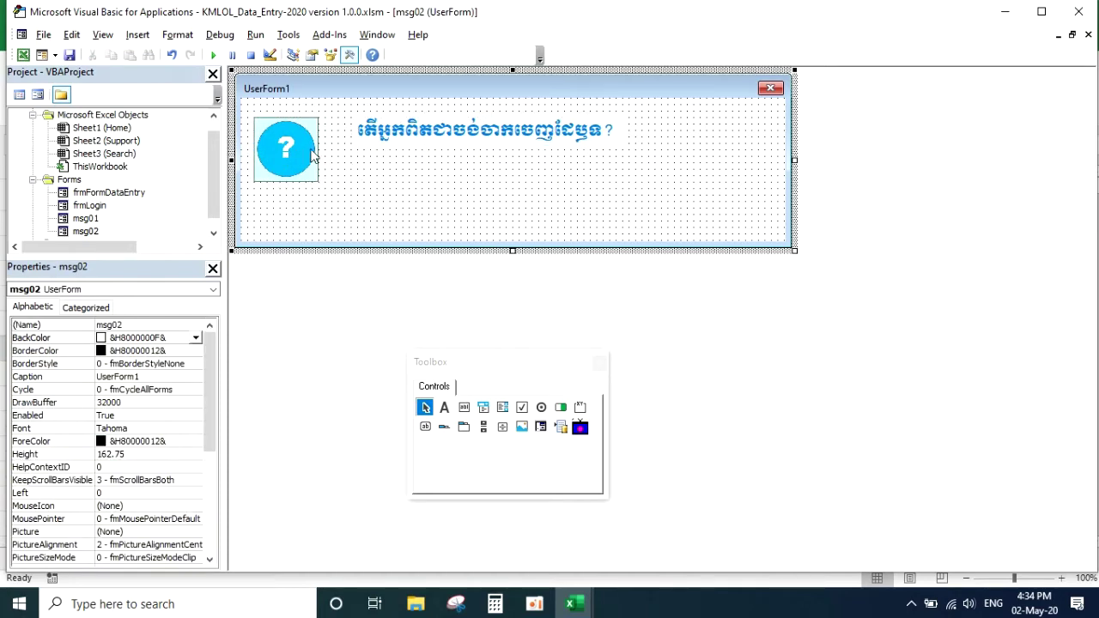
click(311, 156)
click(408, 181)
Step: Align Image1 and Label1 on their middles with Format > Align > Middles
click(436, 135)
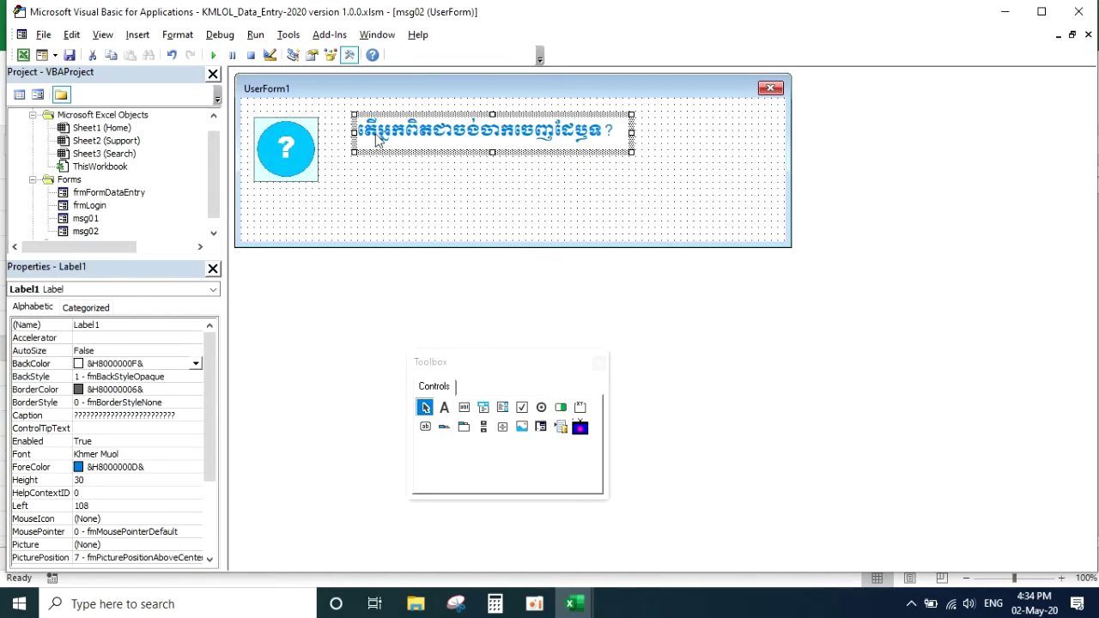
ctrl+click(305, 160)
click(177, 34)
mouse_move(230, 56)
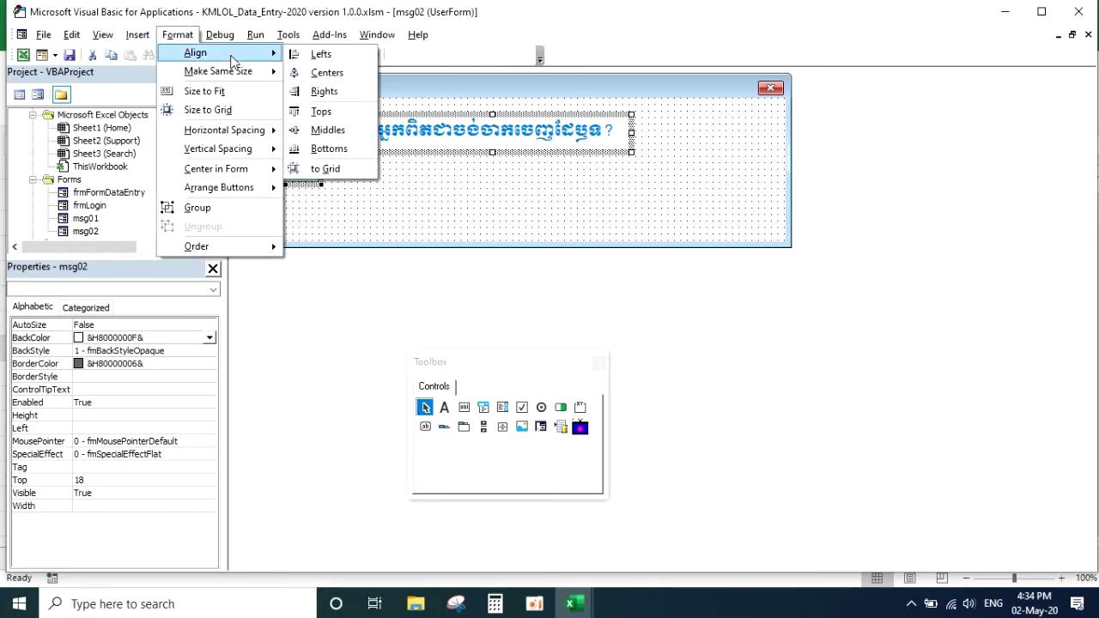
click(327, 130)
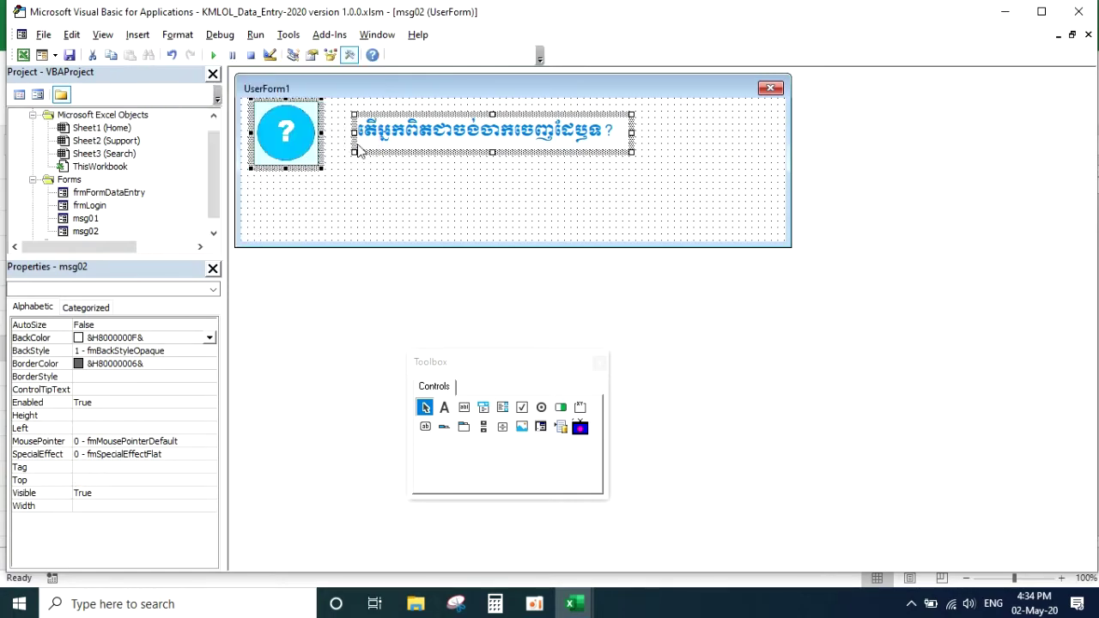
click(486, 192)
click(591, 130)
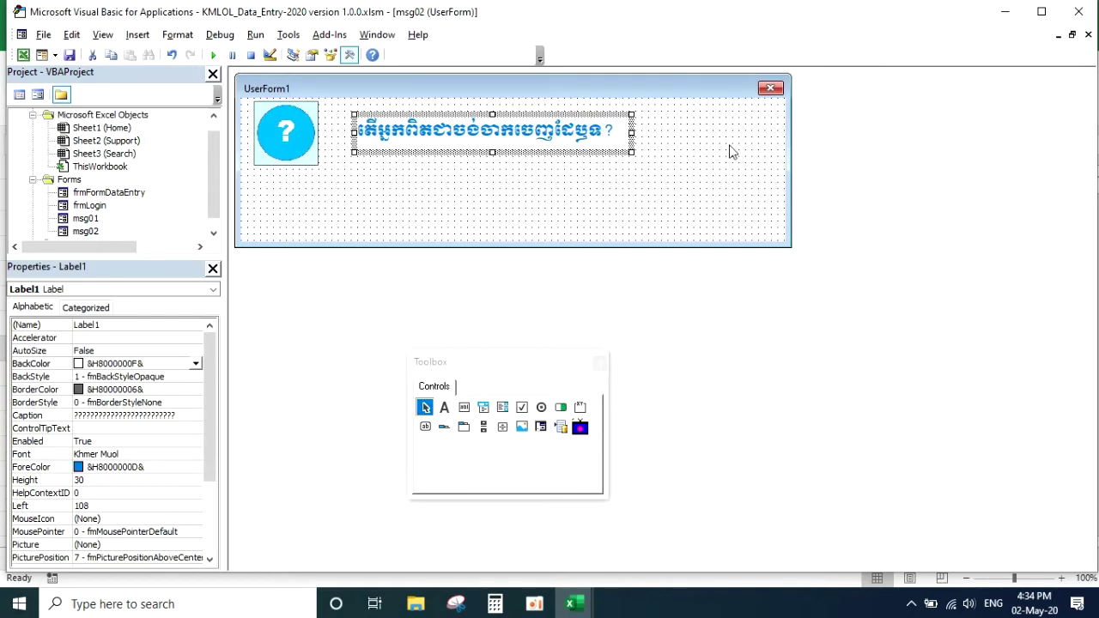
click(706, 168)
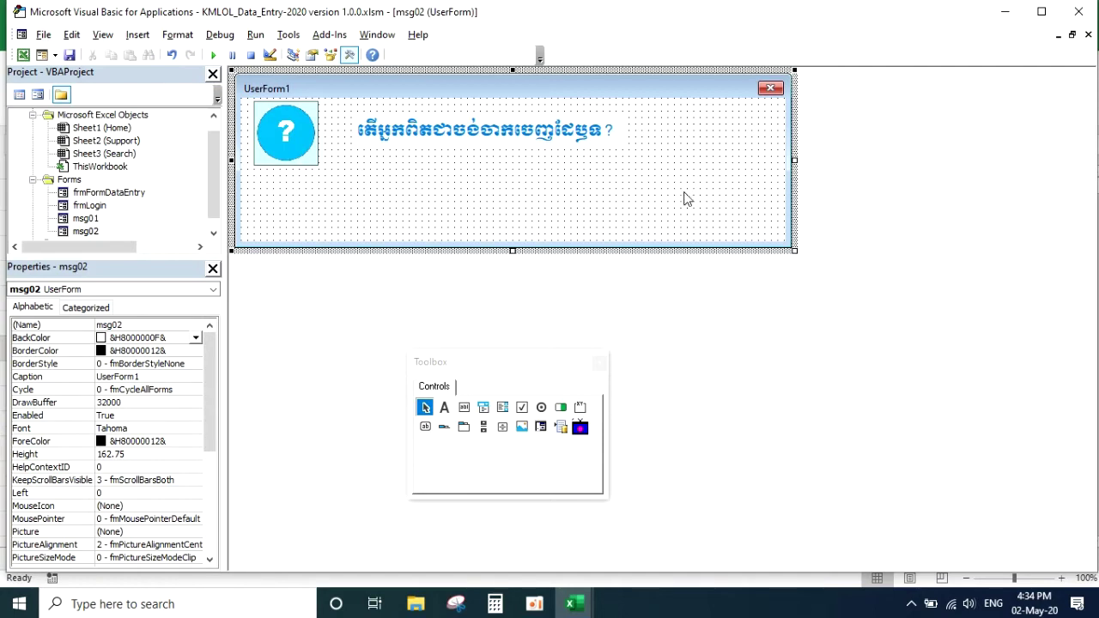
click(210, 394)
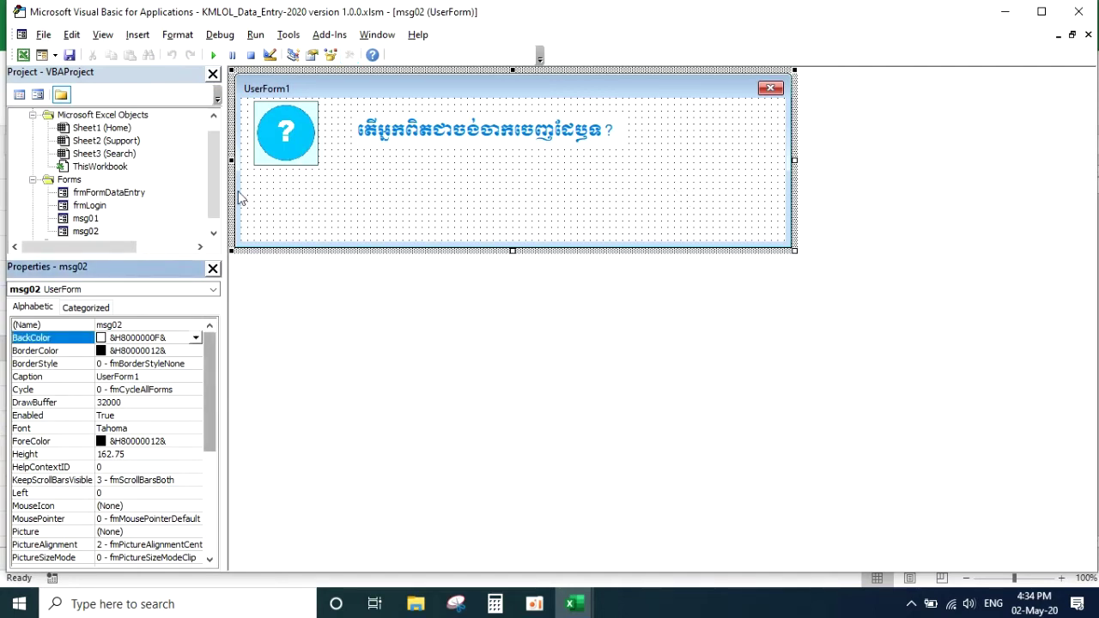
Step: Set the msg02 form's BackColor to a pale cyan from the Palette
click(196, 337)
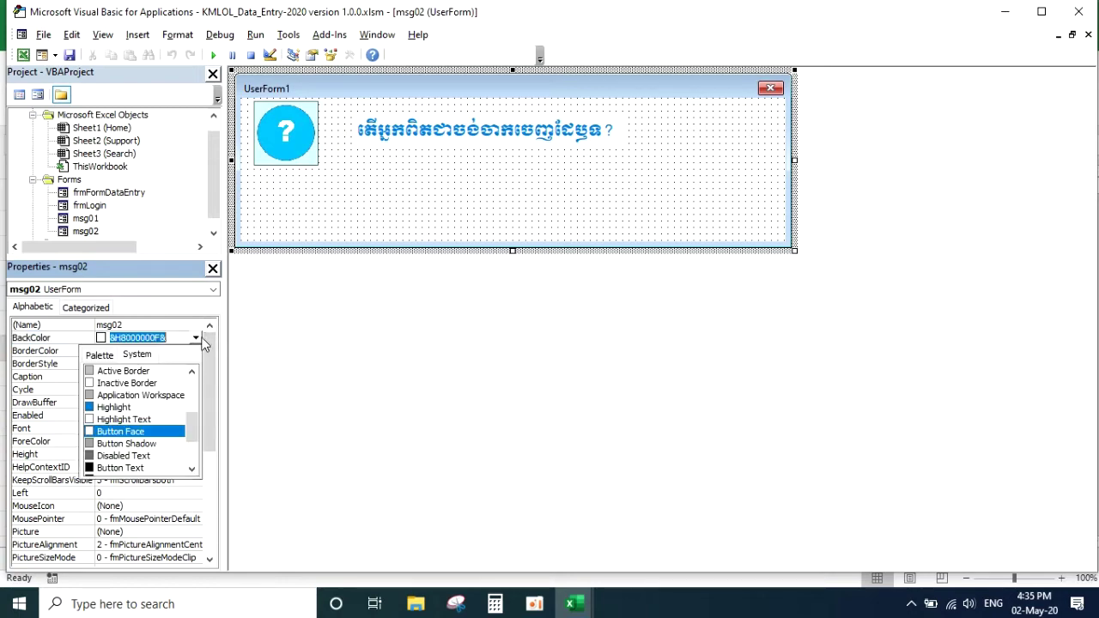
click(99, 355)
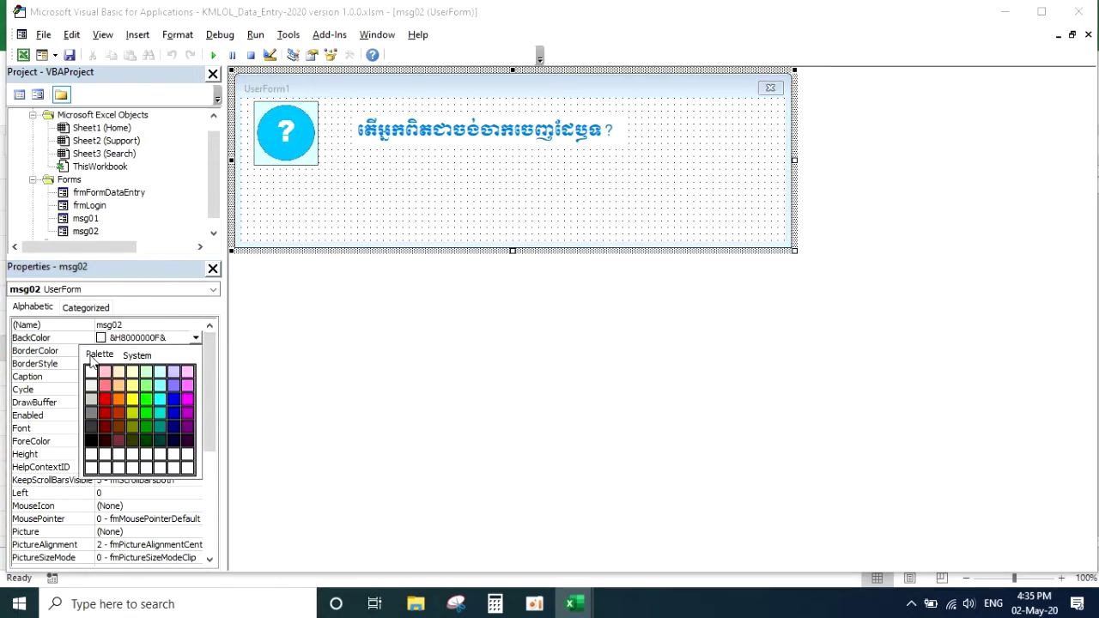
click(161, 385)
click(409, 206)
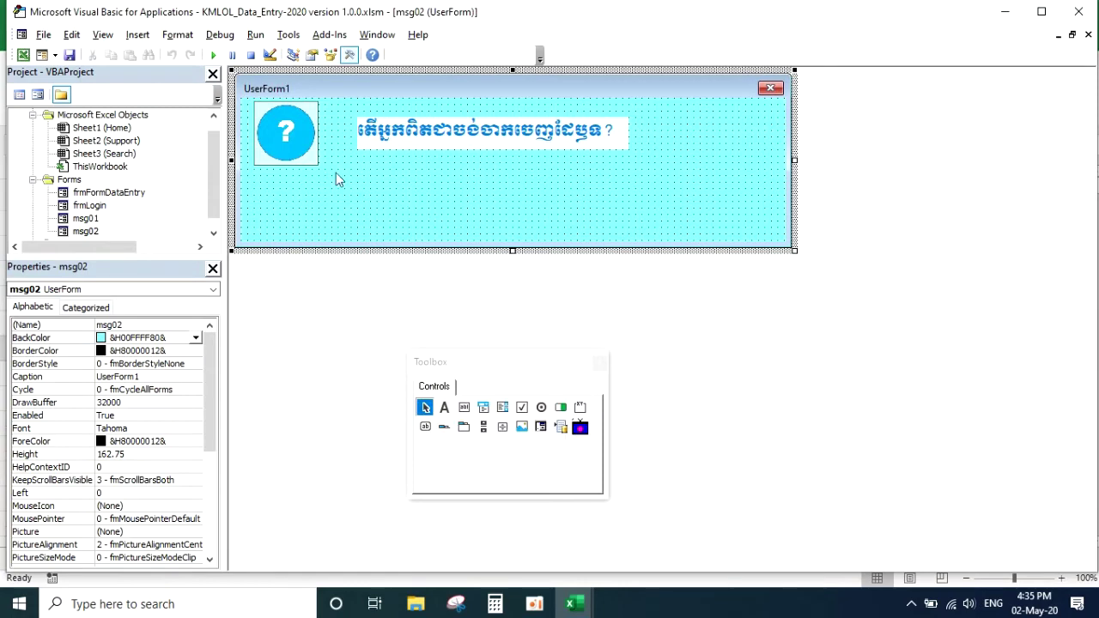
click(196, 337)
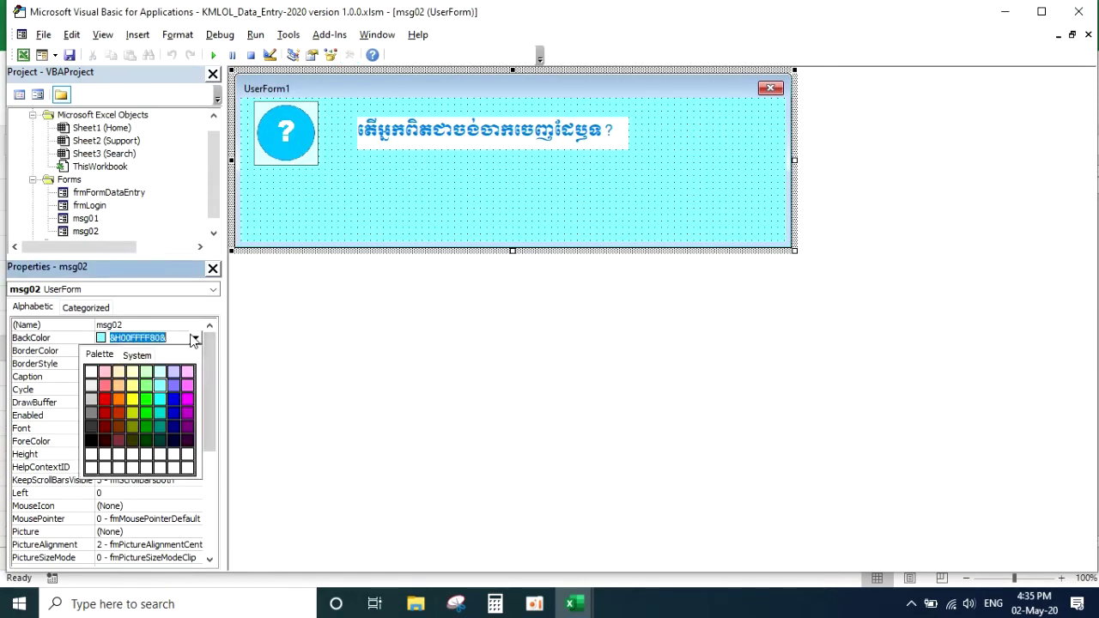
click(159, 373)
click(388, 211)
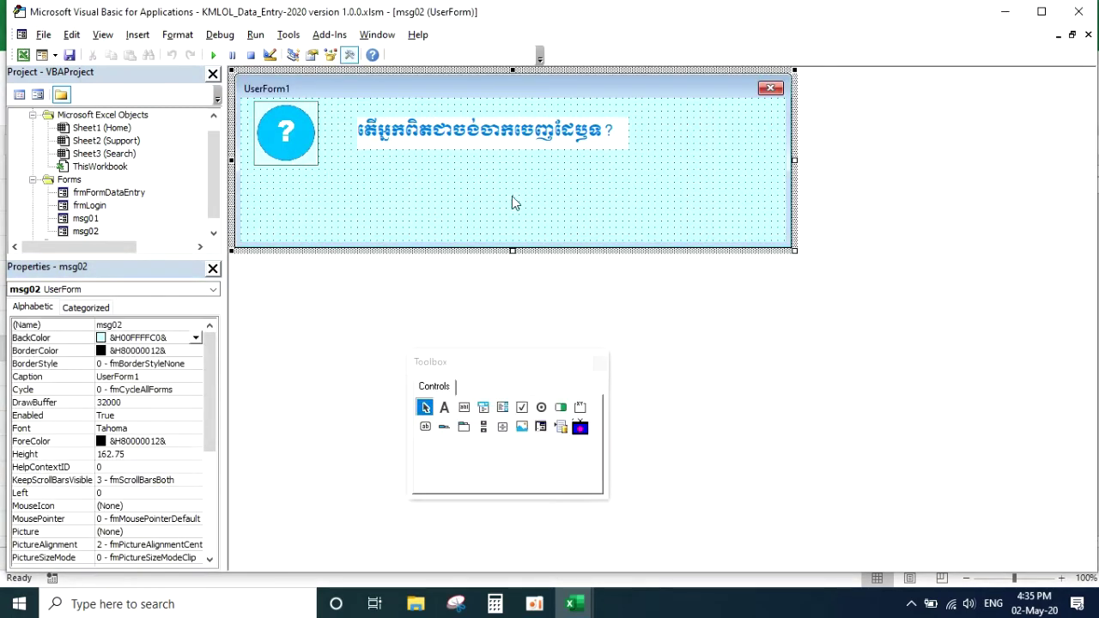
Step: Set the image's and the label's border colours to the pale cyan background
click(316, 129)
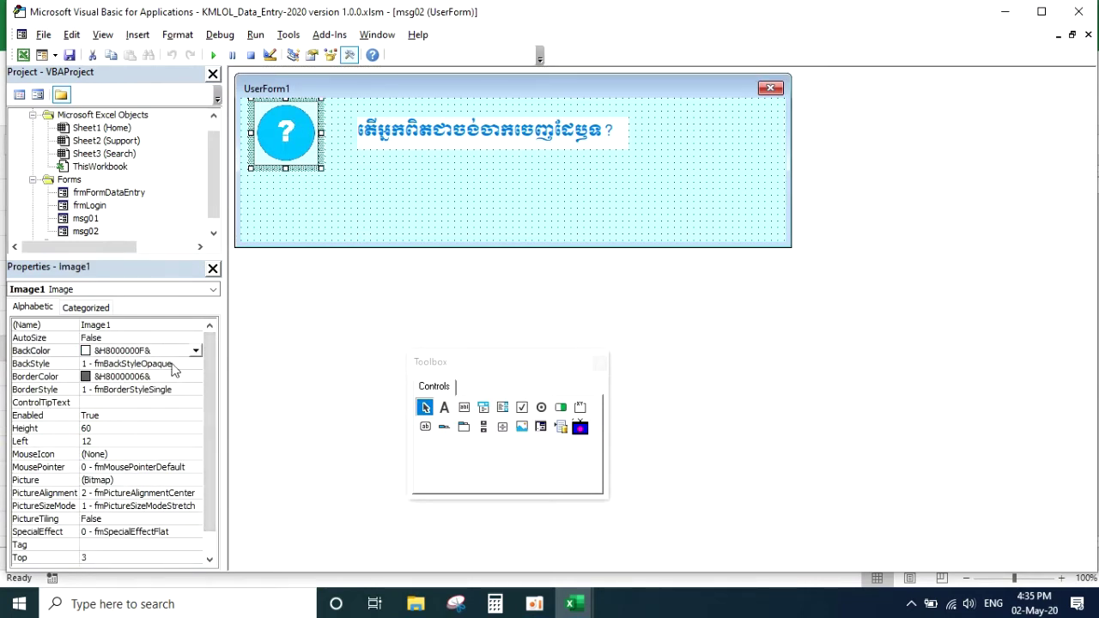
click(193, 381)
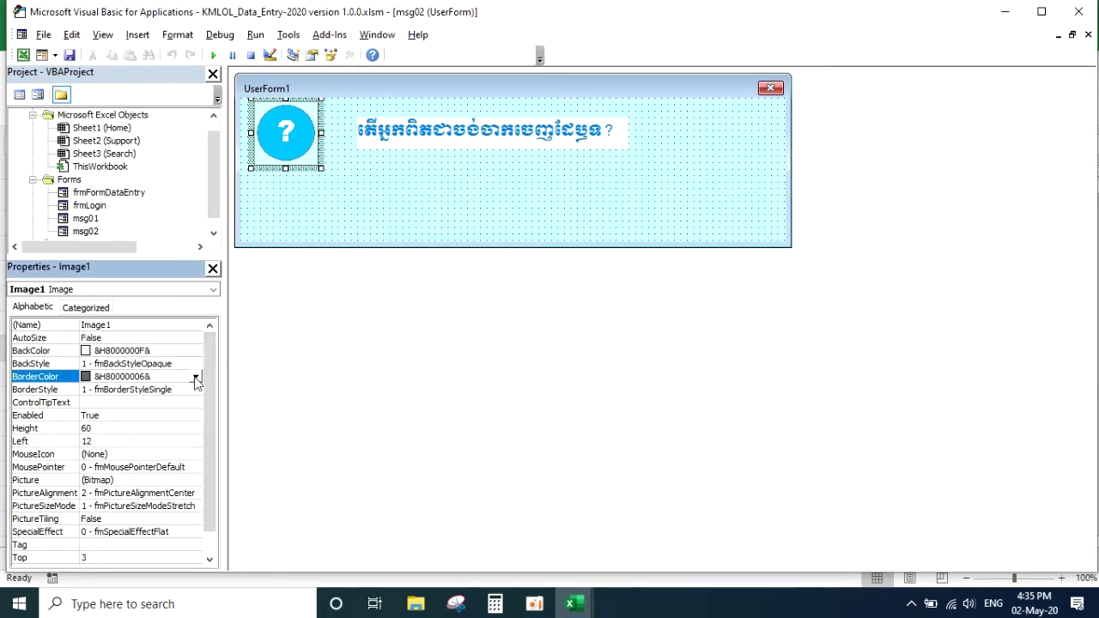
click(196, 376)
click(100, 393)
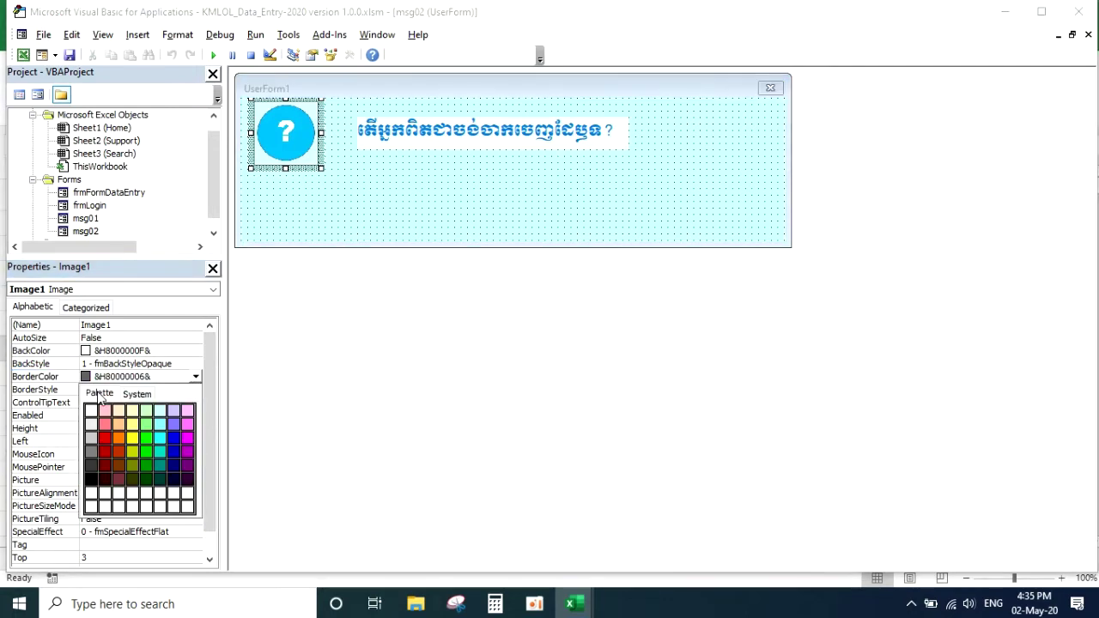
click(165, 411)
click(476, 213)
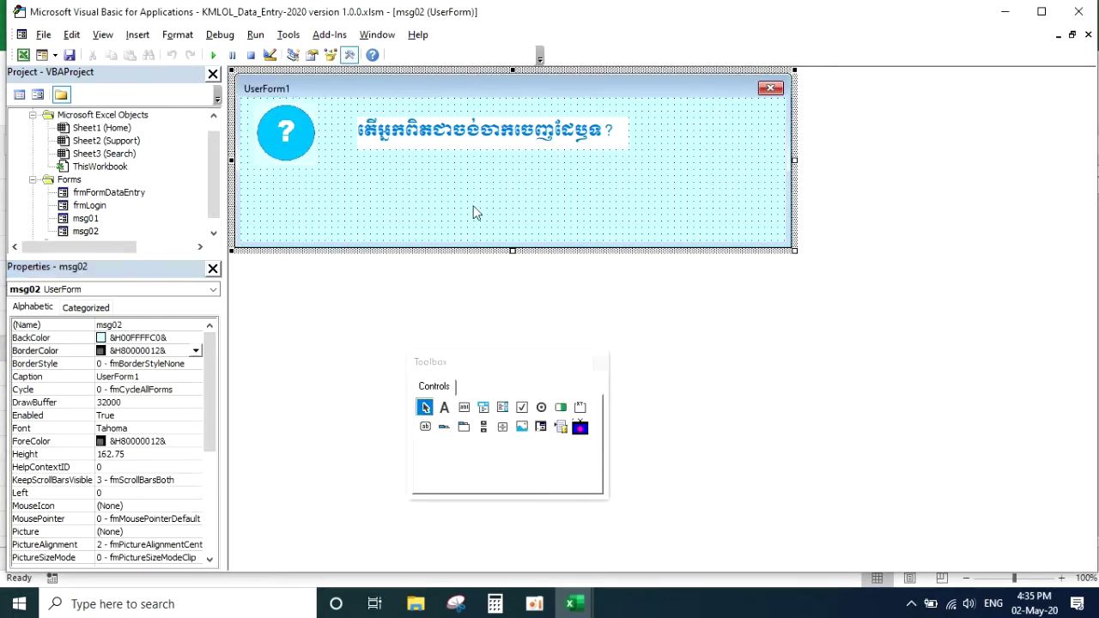
click(557, 133)
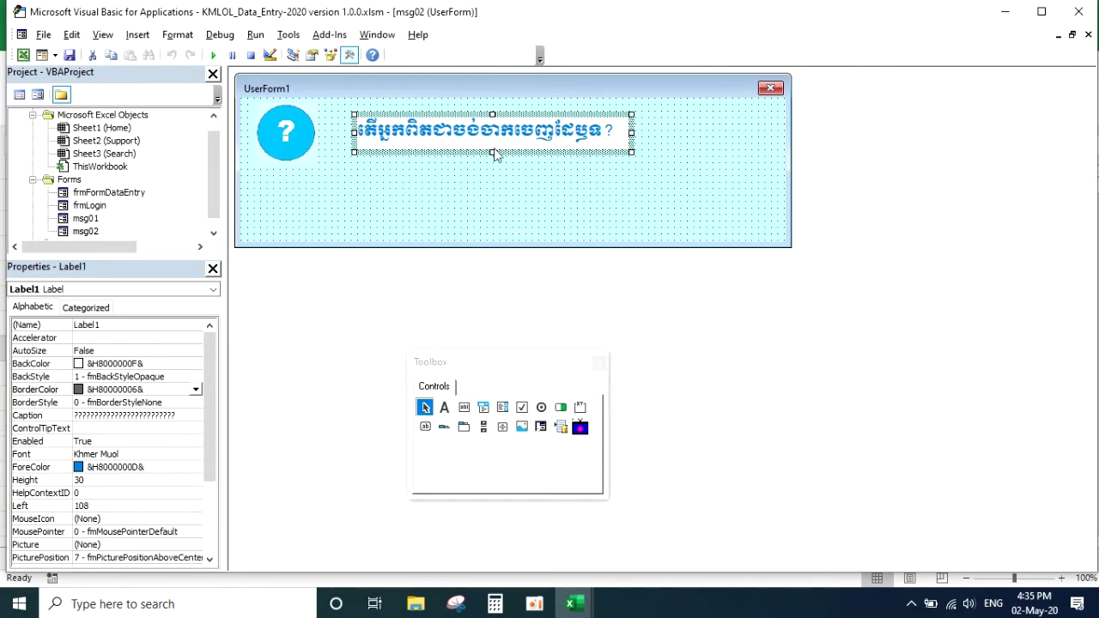
click(197, 391)
click(99, 406)
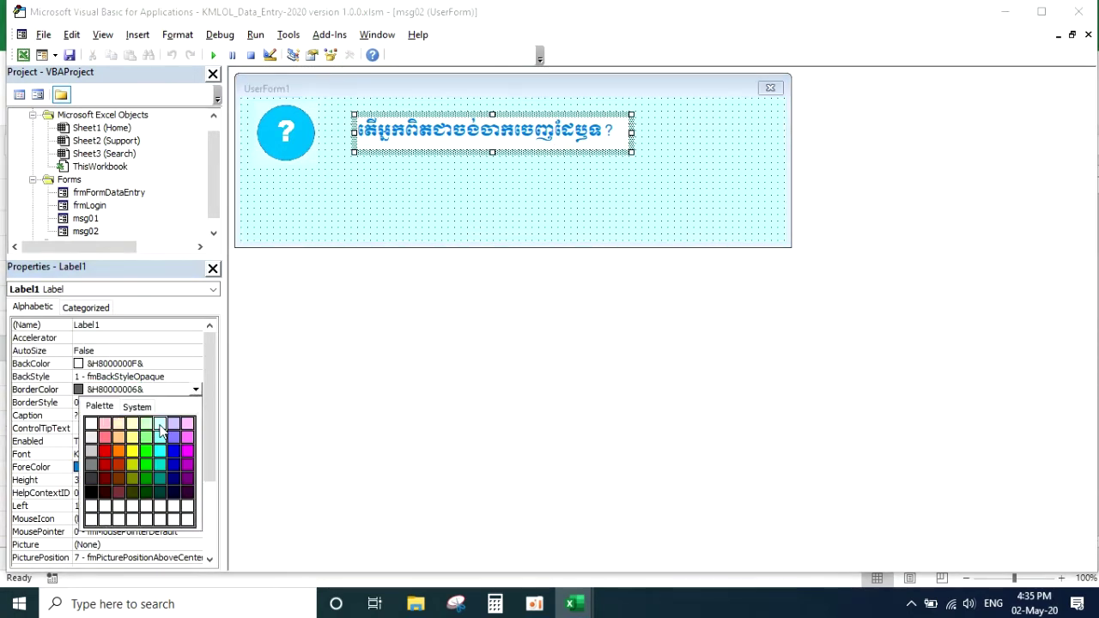
click(160, 423)
Step: Give the Khmer question label a light cyan BackColor, &H00FFFFC0&
click(614, 164)
click(516, 133)
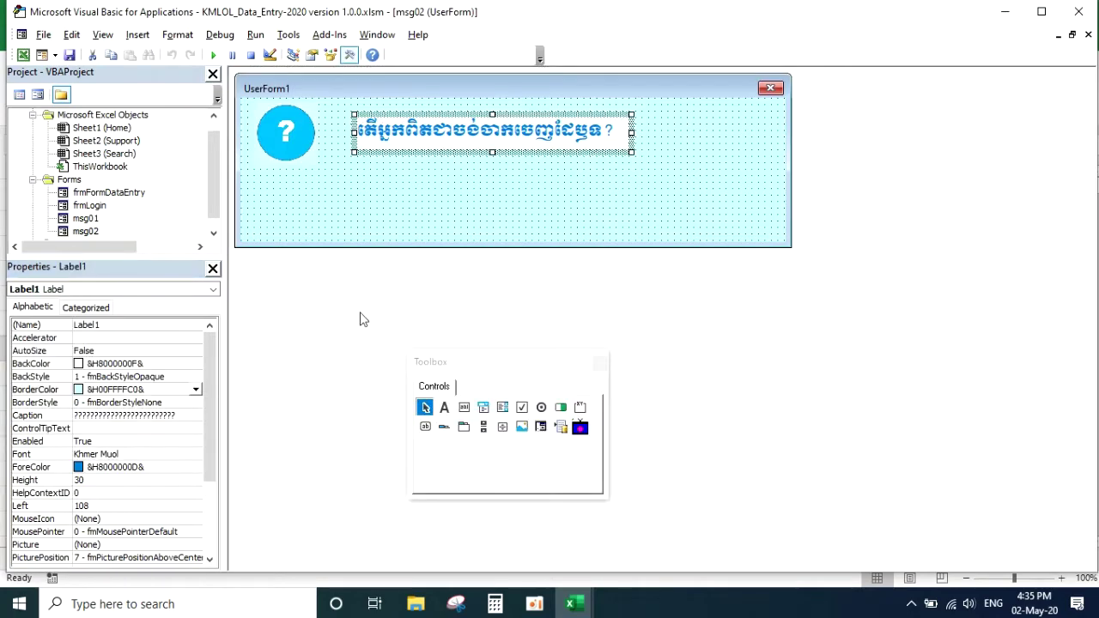
click(177, 363)
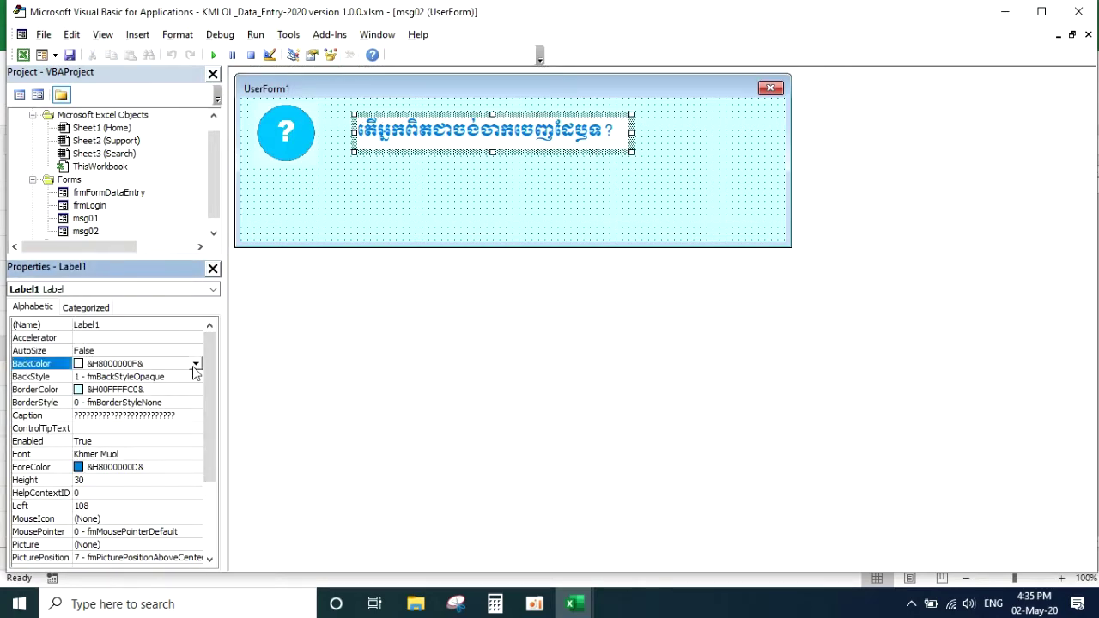
click(196, 364)
click(98, 381)
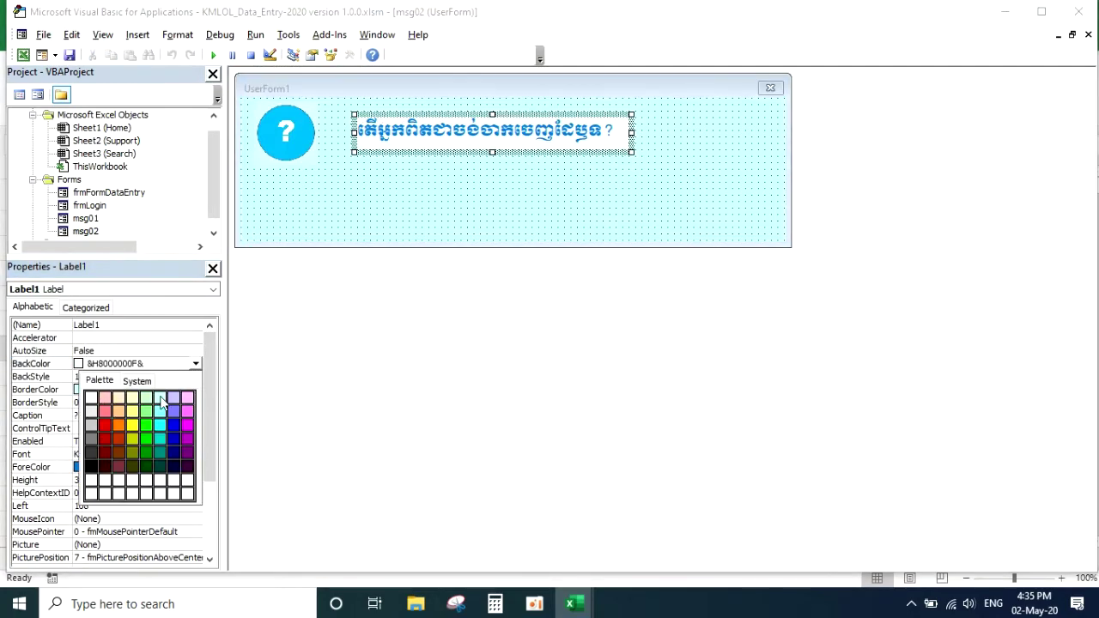
click(161, 402)
click(714, 163)
click(630, 151)
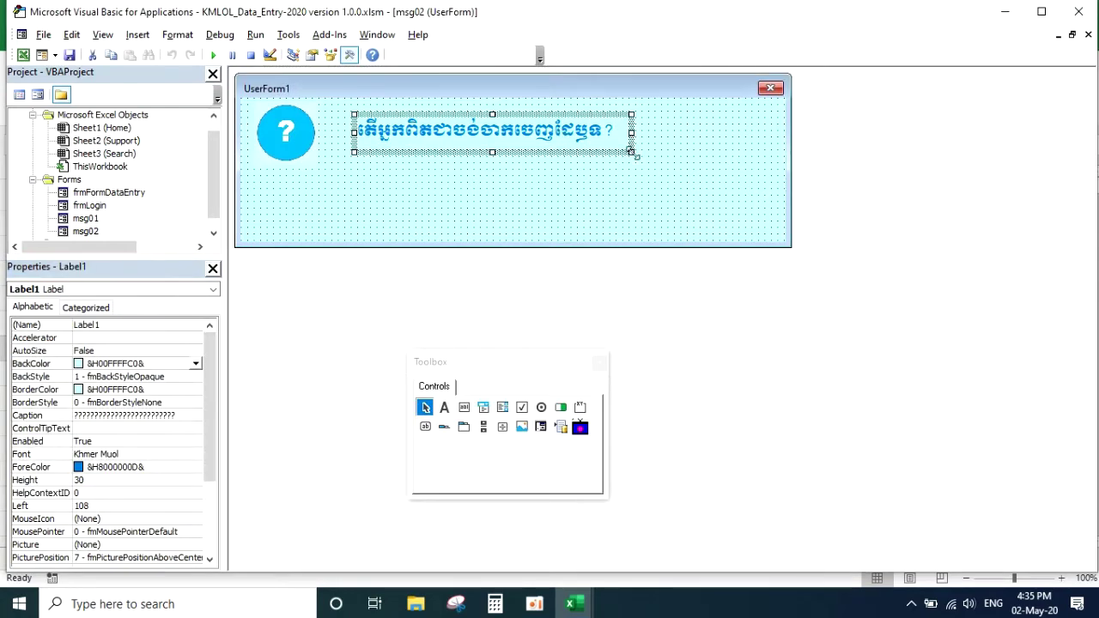
click(672, 157)
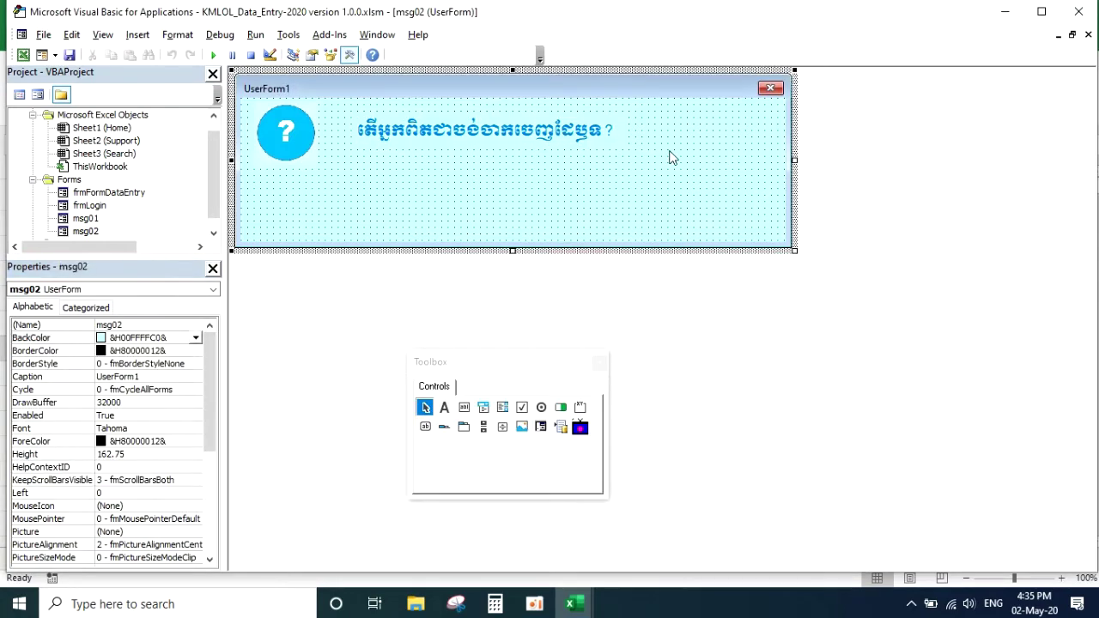
Step: Move the question-mark icon and question label slightly lower together
click(301, 142)
ctrl+click(445, 140)
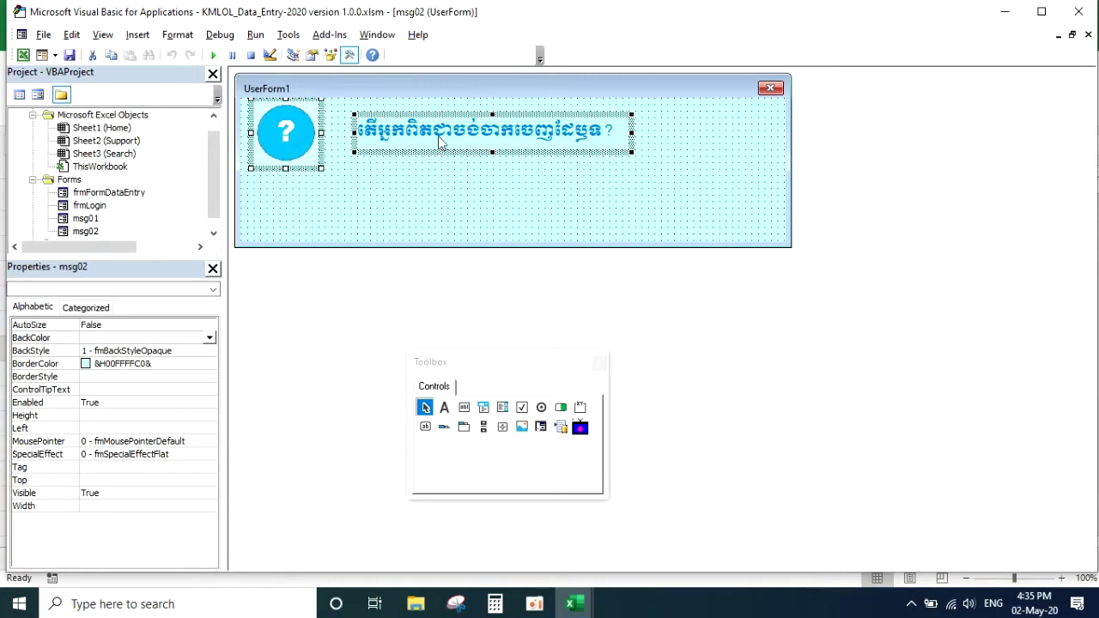
drag(448, 110, 449, 120)
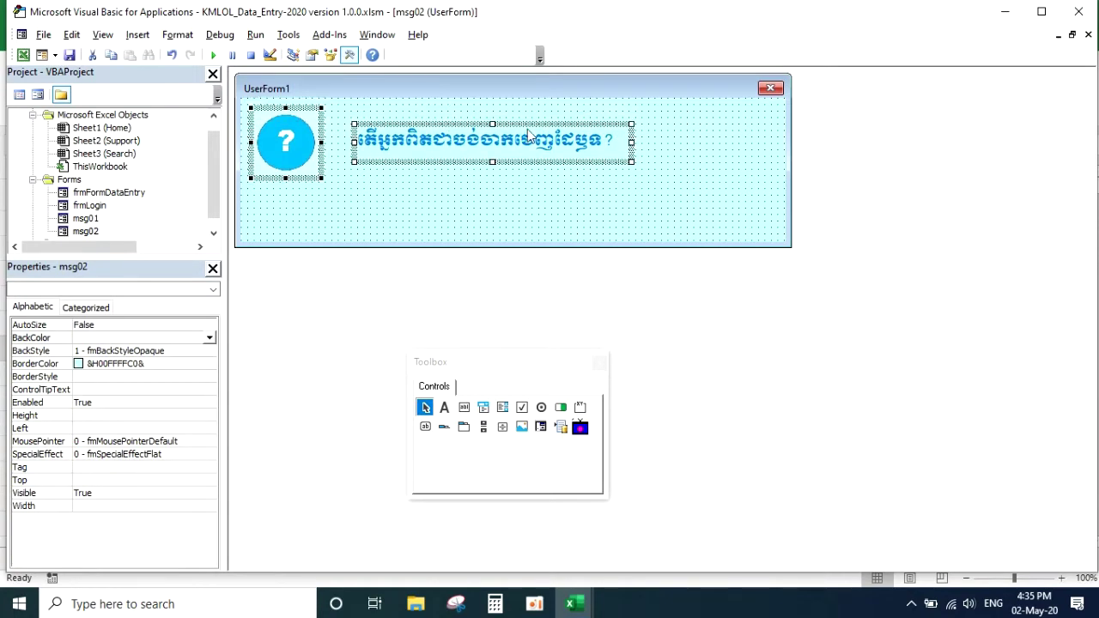
click(546, 189)
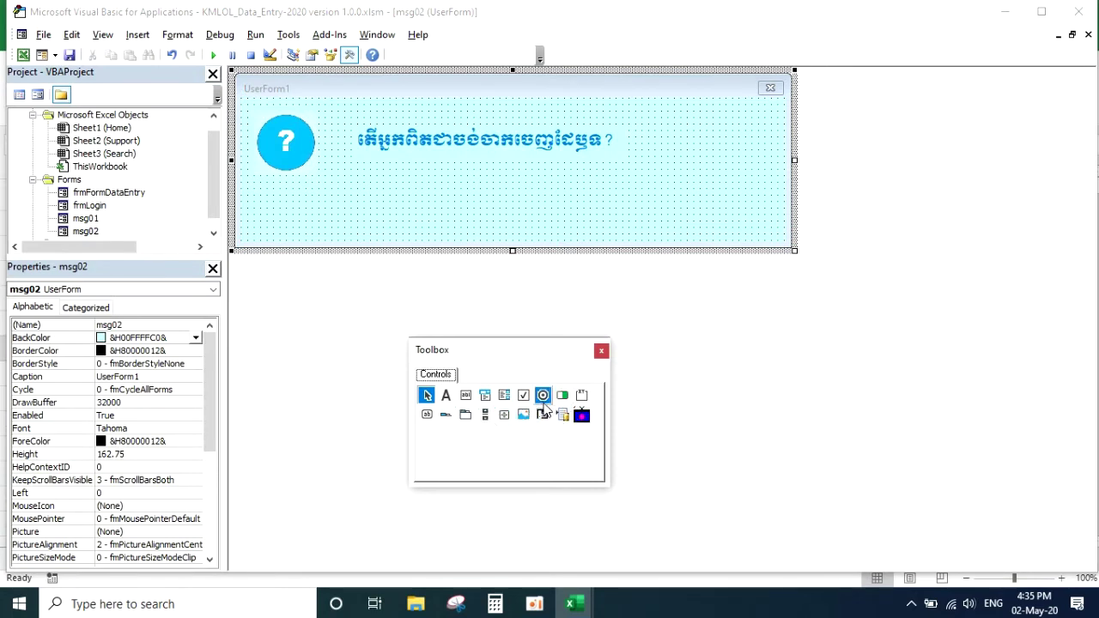
Step: Draw CommandButton1 below the question and replace its caption with យល់ព្រម
click(427, 408)
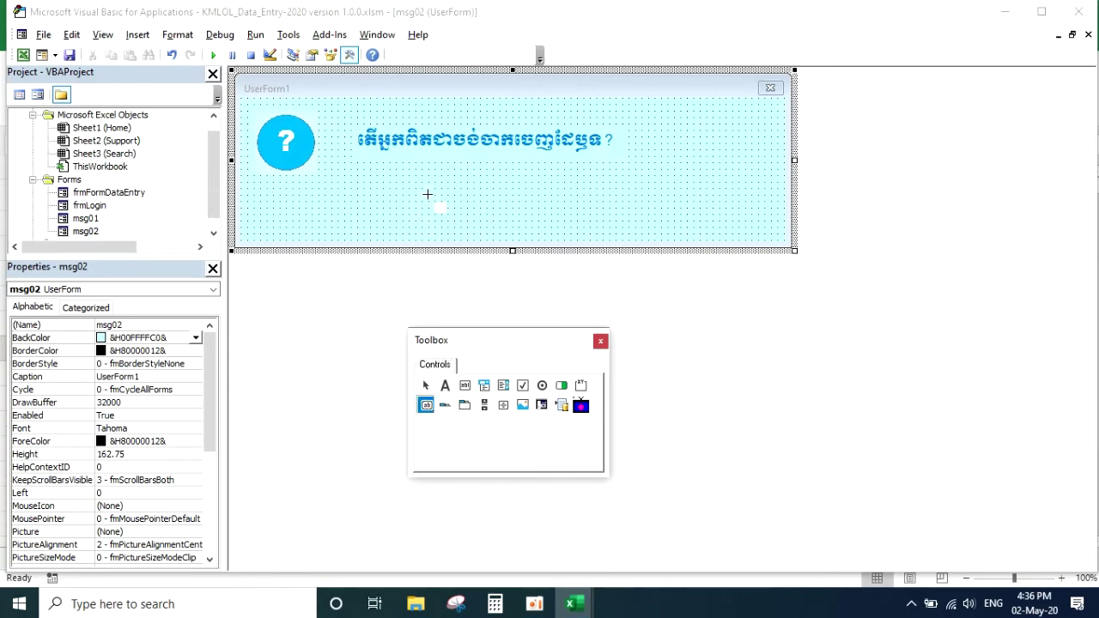
drag(377, 182, 456, 223)
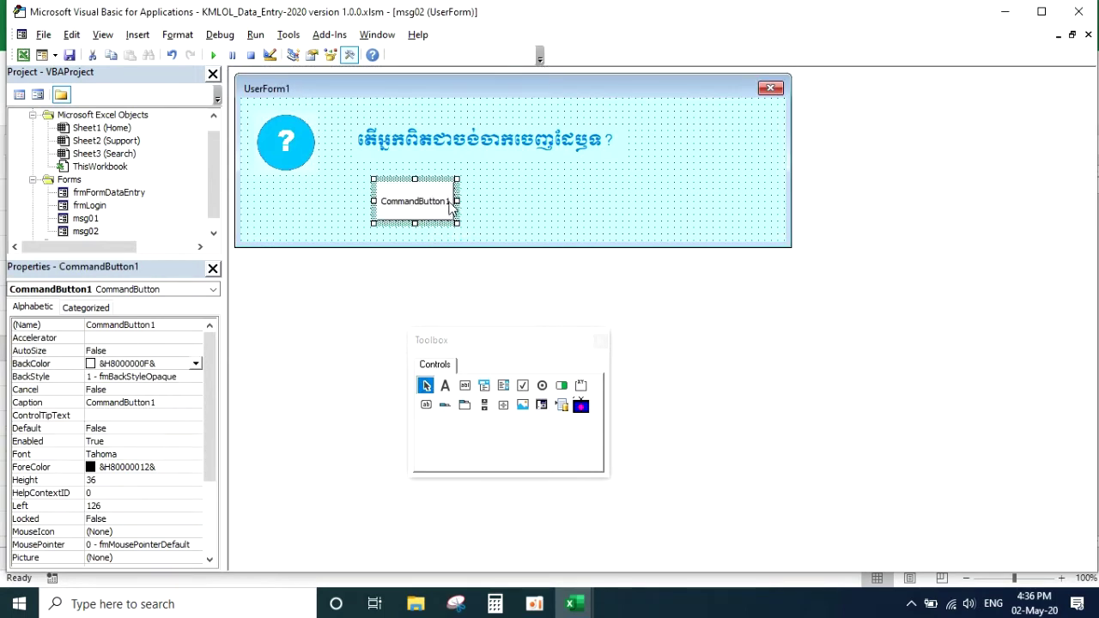
click(435, 199)
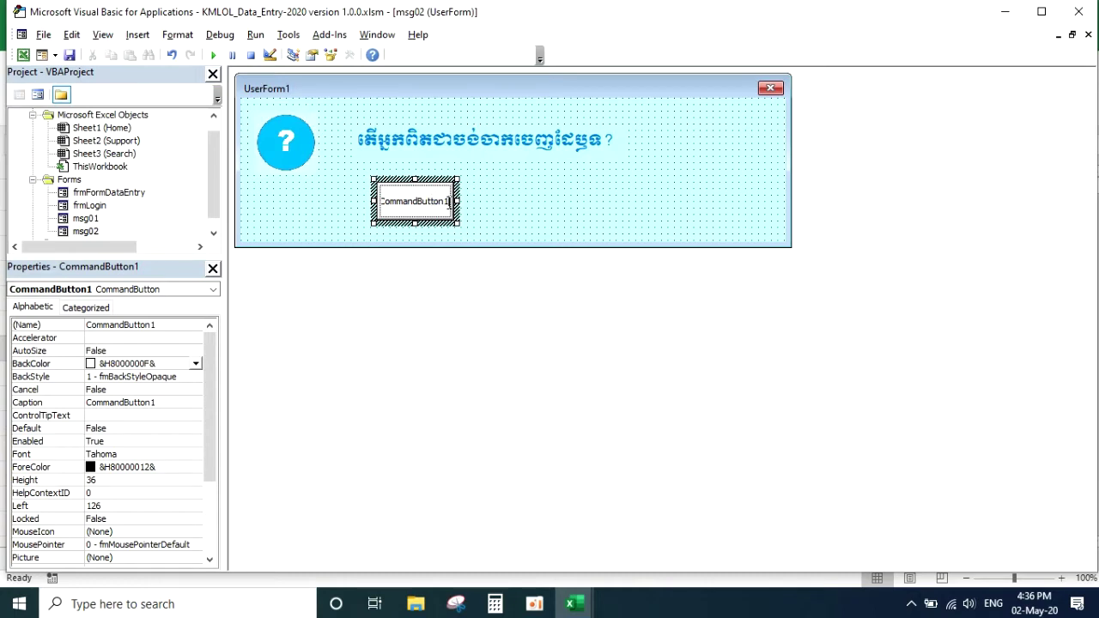
double_click(447, 201)
click(436, 203)
drag(448, 201, 381, 201)
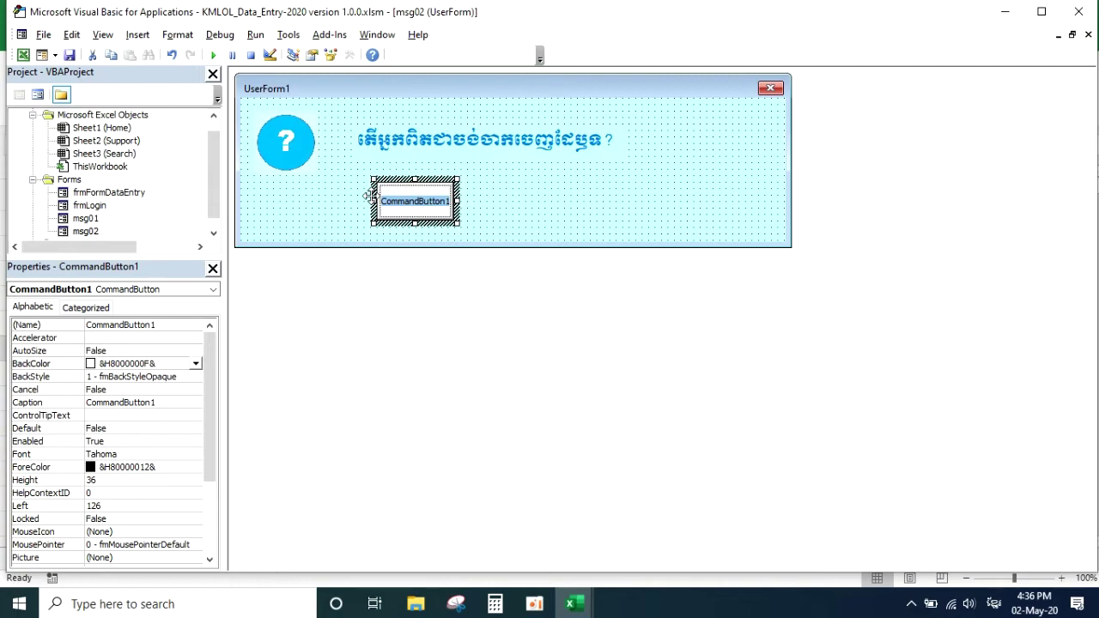
text(យល់)
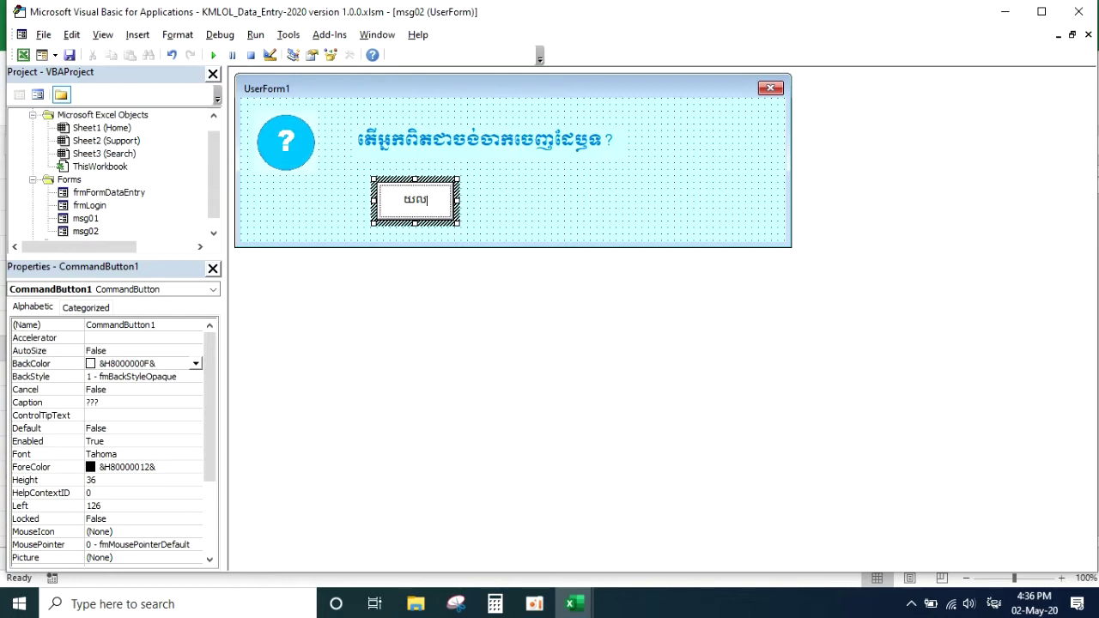
text(ព្រម)
click(517, 180)
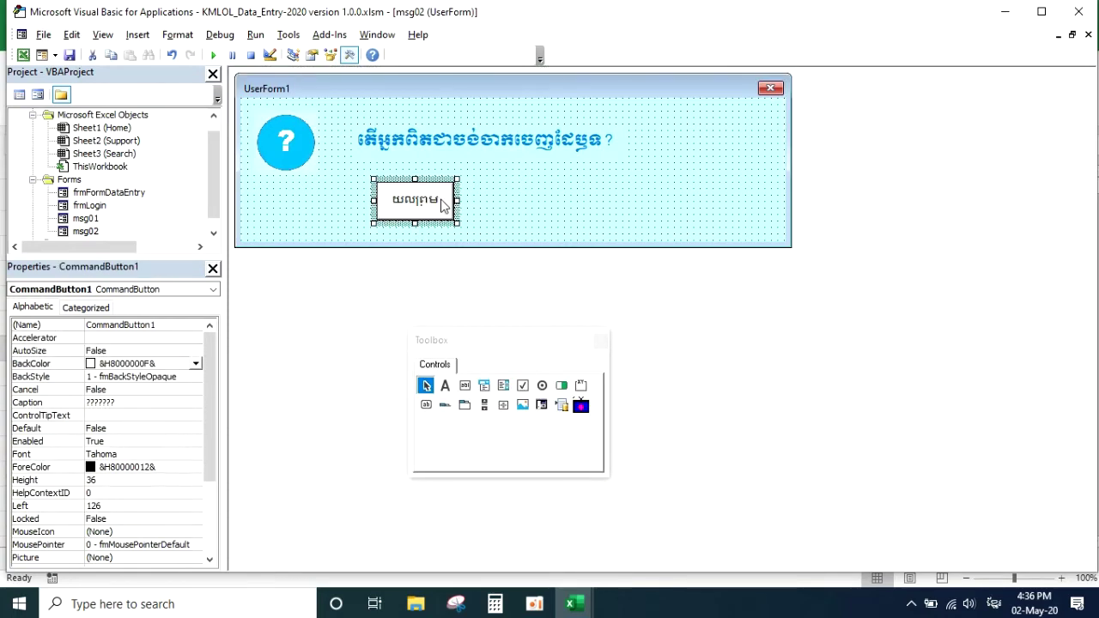
Step: Set the button's font to Khmer Muol at a larger size
click(182, 455)
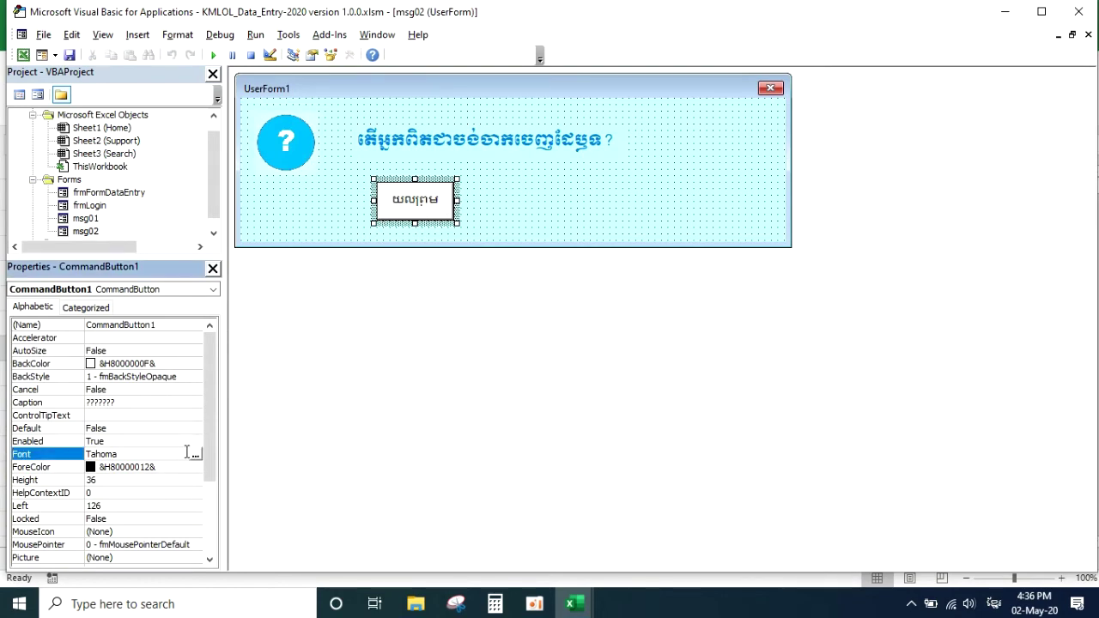
click(196, 454)
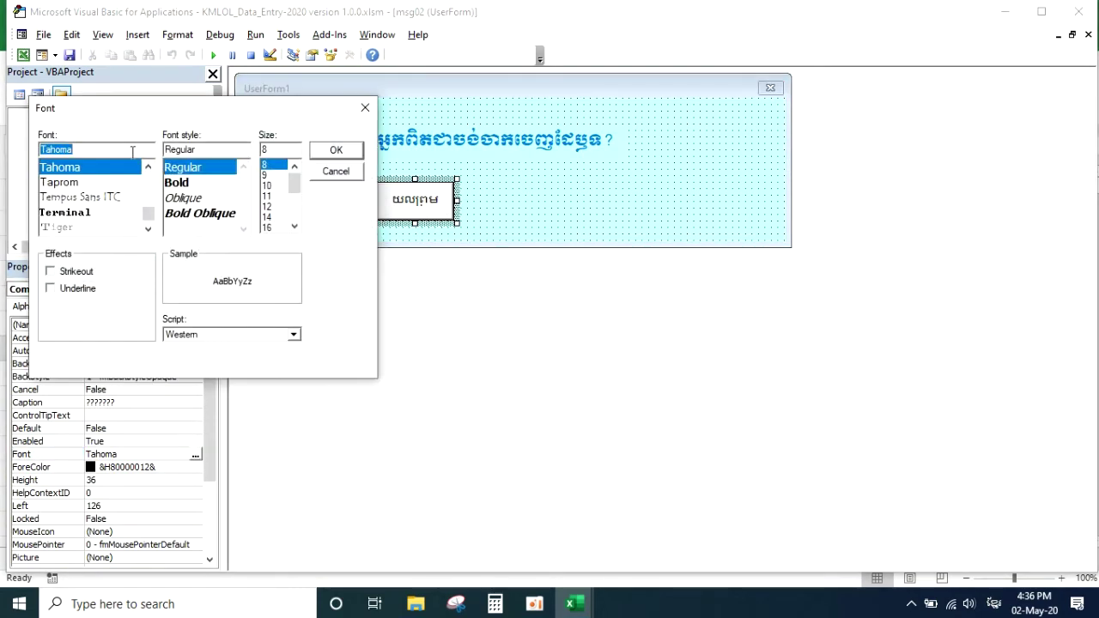
text(Kh)
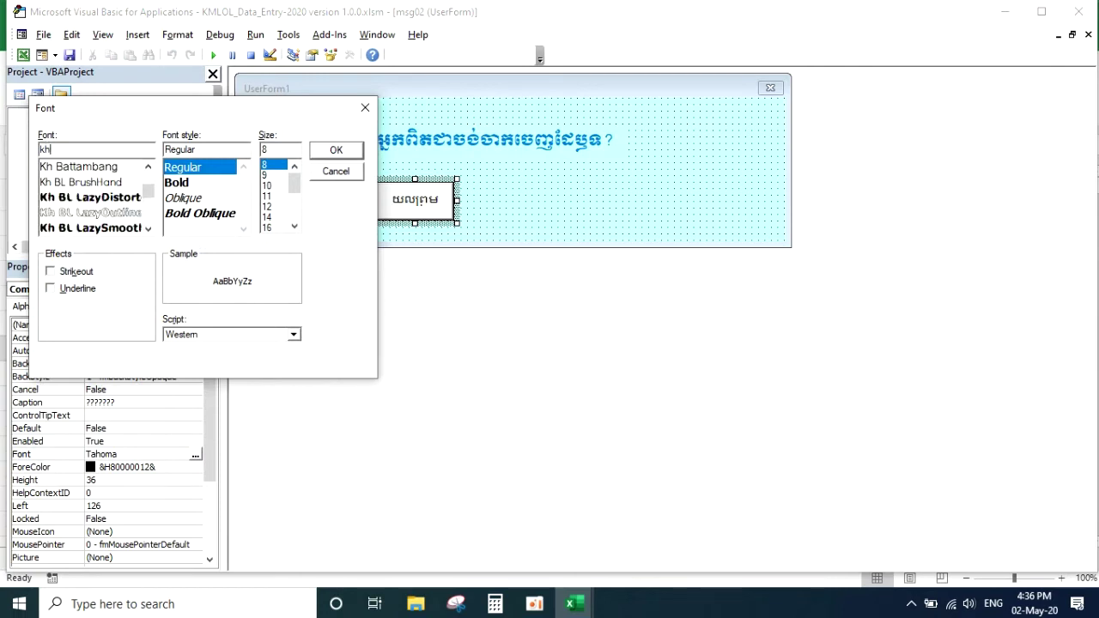
text(mer mu)
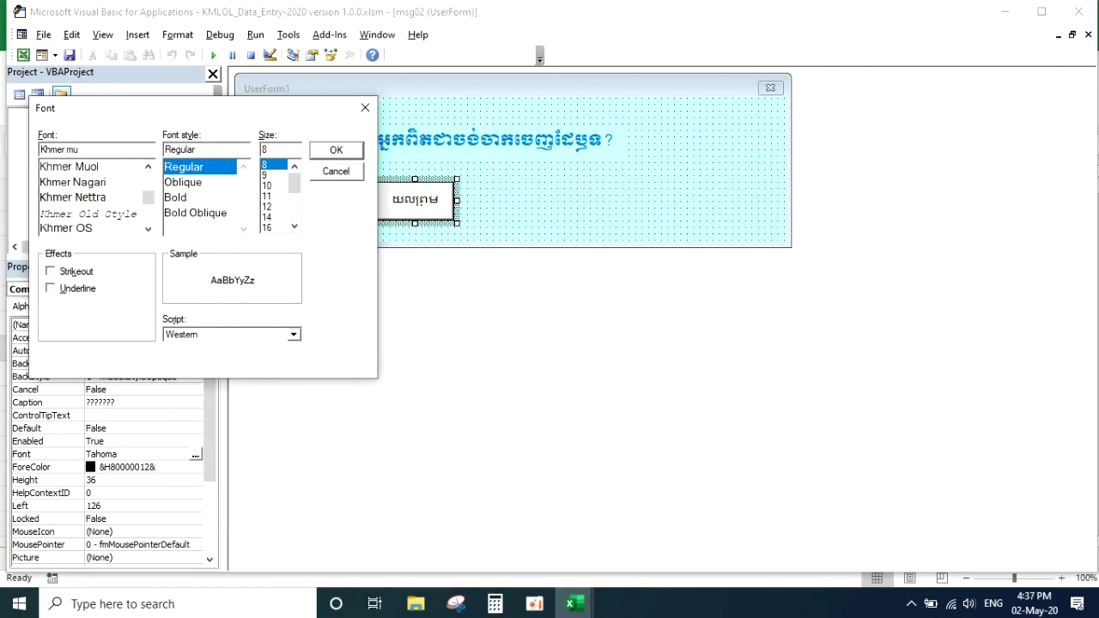
click(90, 168)
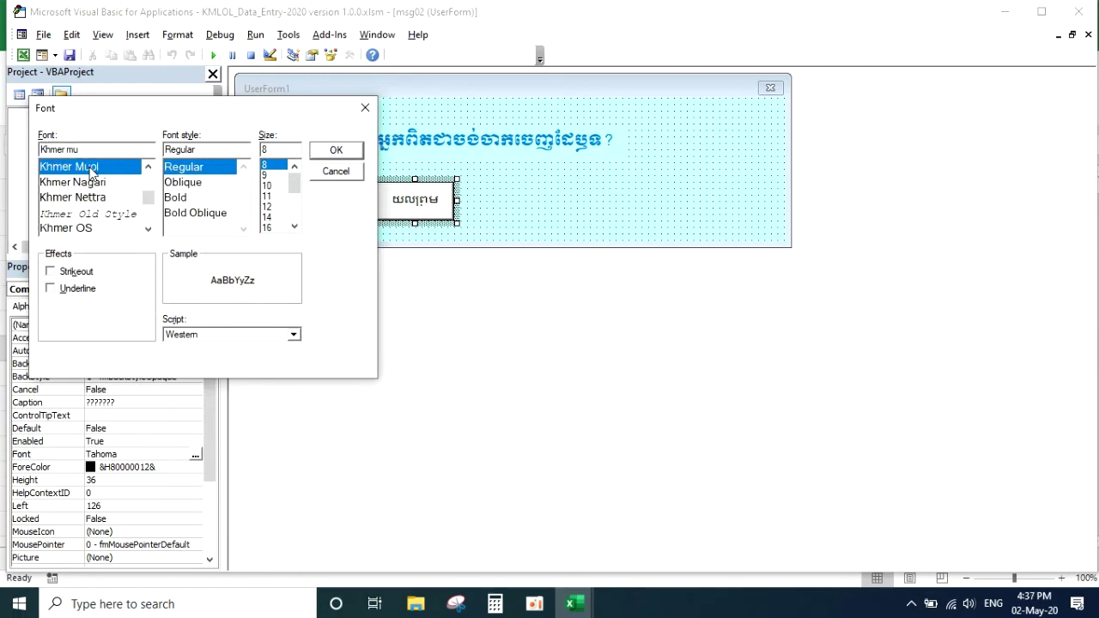
click(268, 218)
click(338, 152)
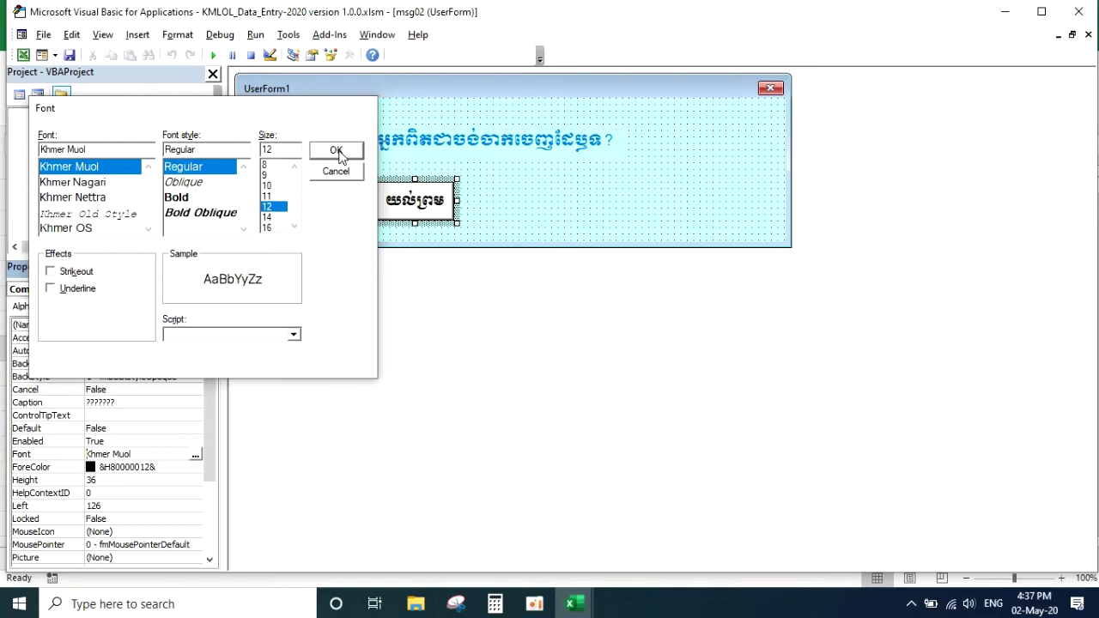
click(507, 207)
click(423, 199)
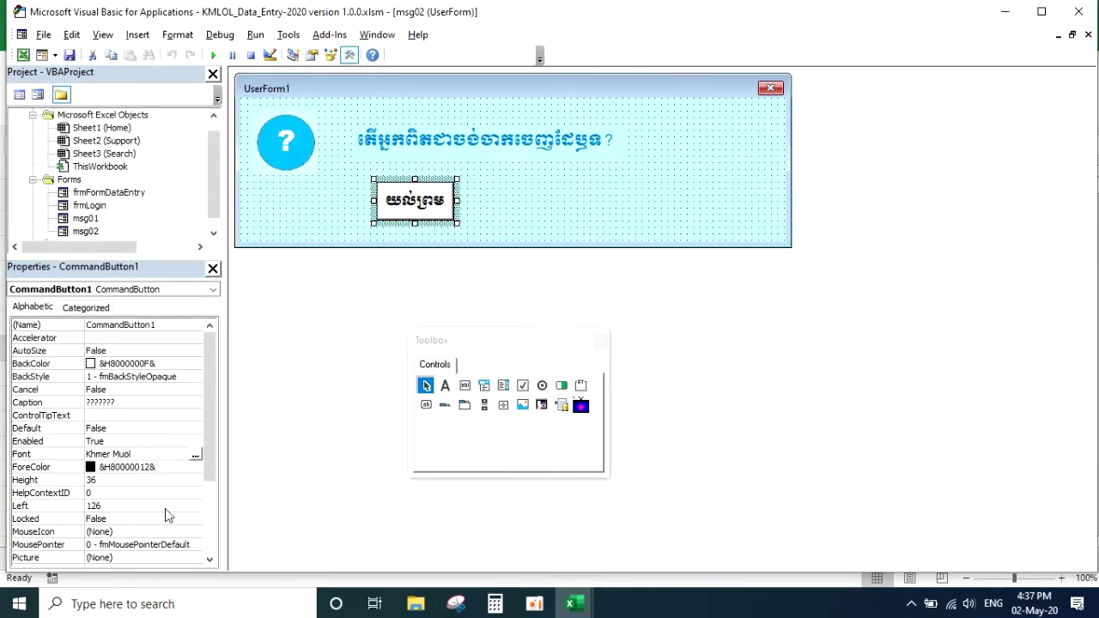
Step: Make the button's caption text blue via ForeColor
click(188, 468)
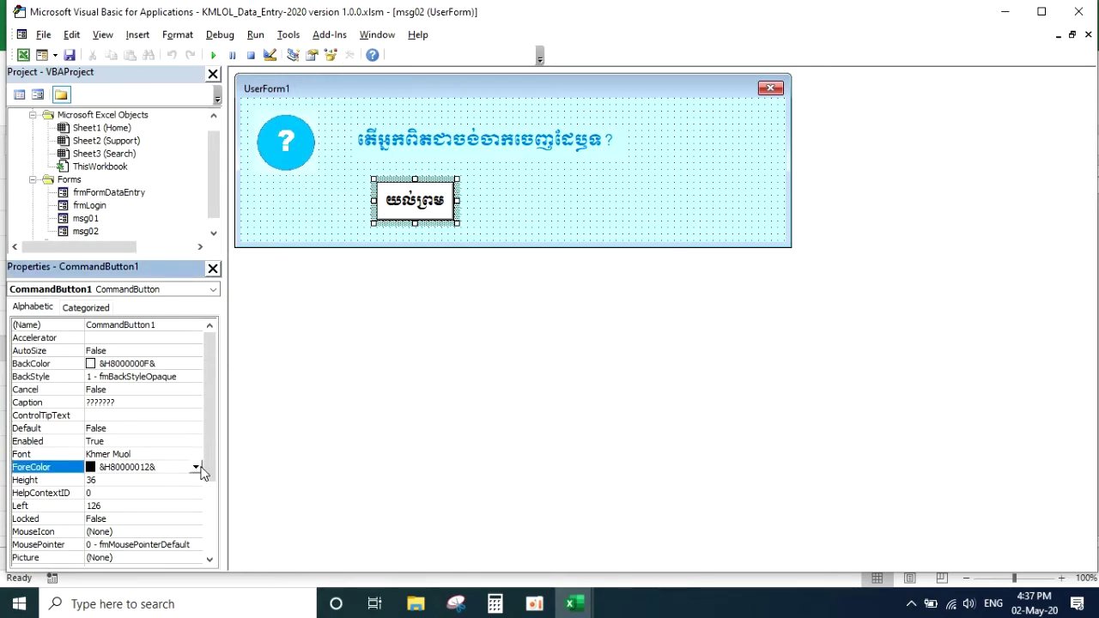
click(196, 466)
click(88, 537)
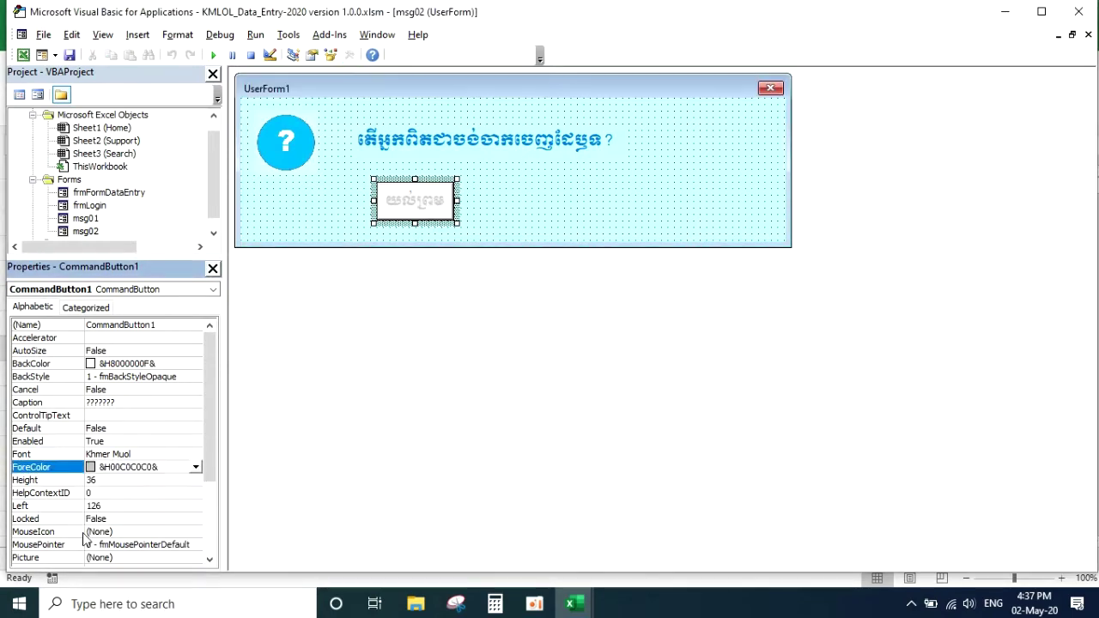
click(195, 467)
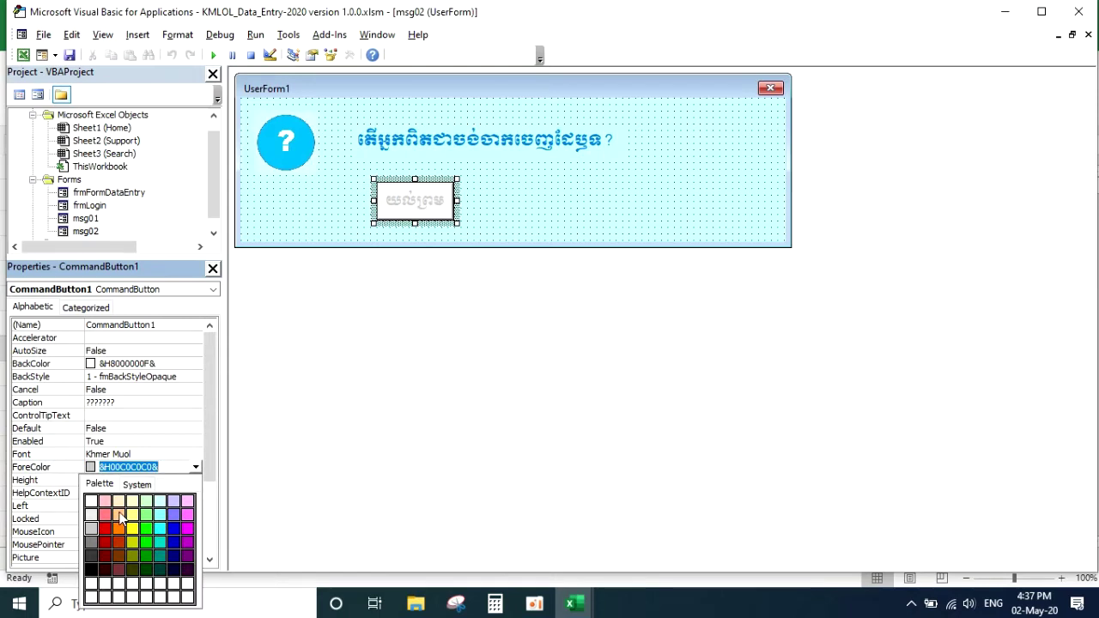
click(175, 529)
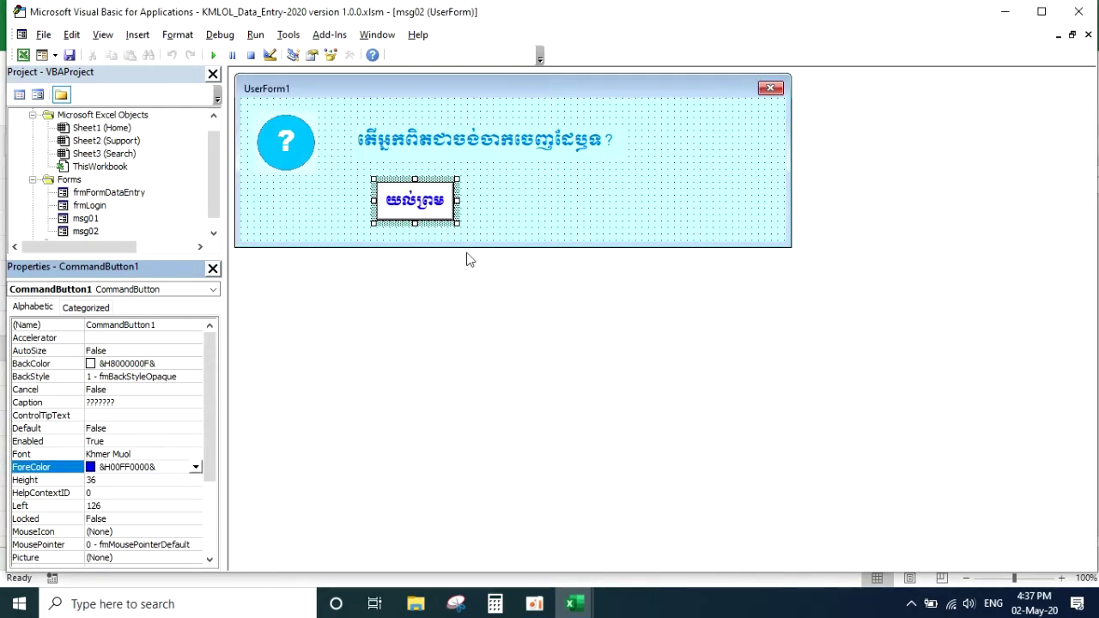
Step: Set the button's BackColor to the lavender palette swatch, &H00FFC0C0&
click(434, 205)
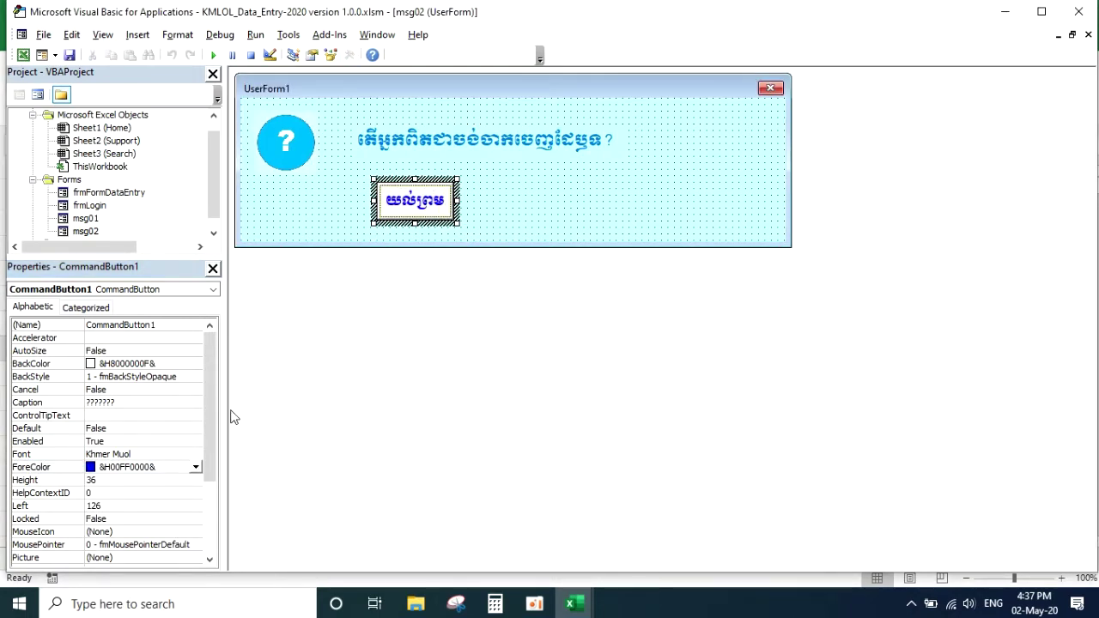
click(479, 207)
click(440, 200)
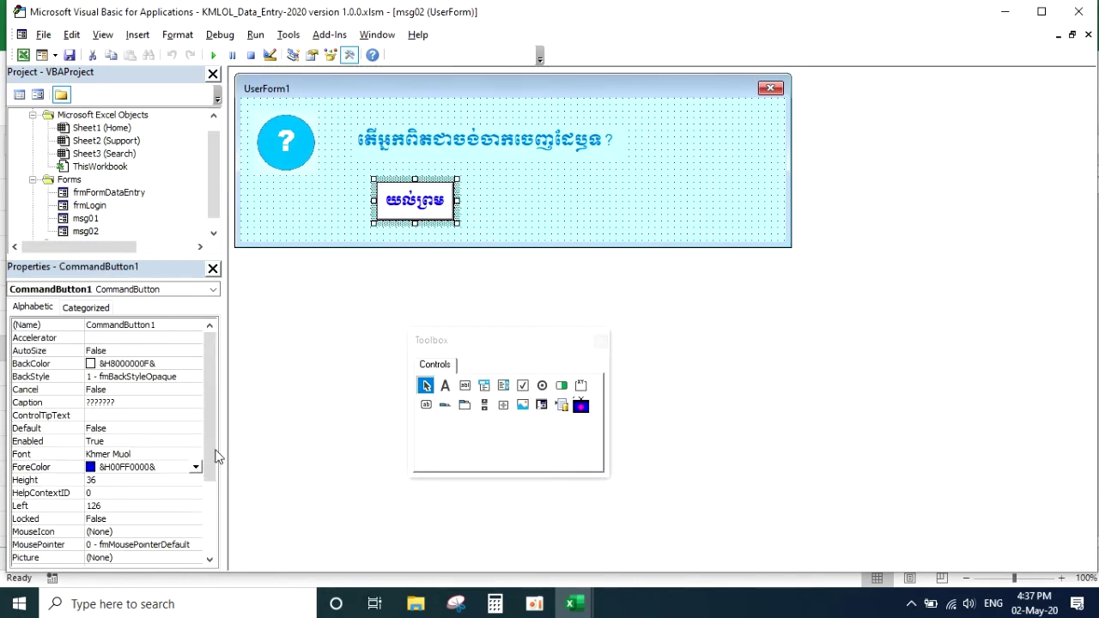
click(169, 365)
click(195, 364)
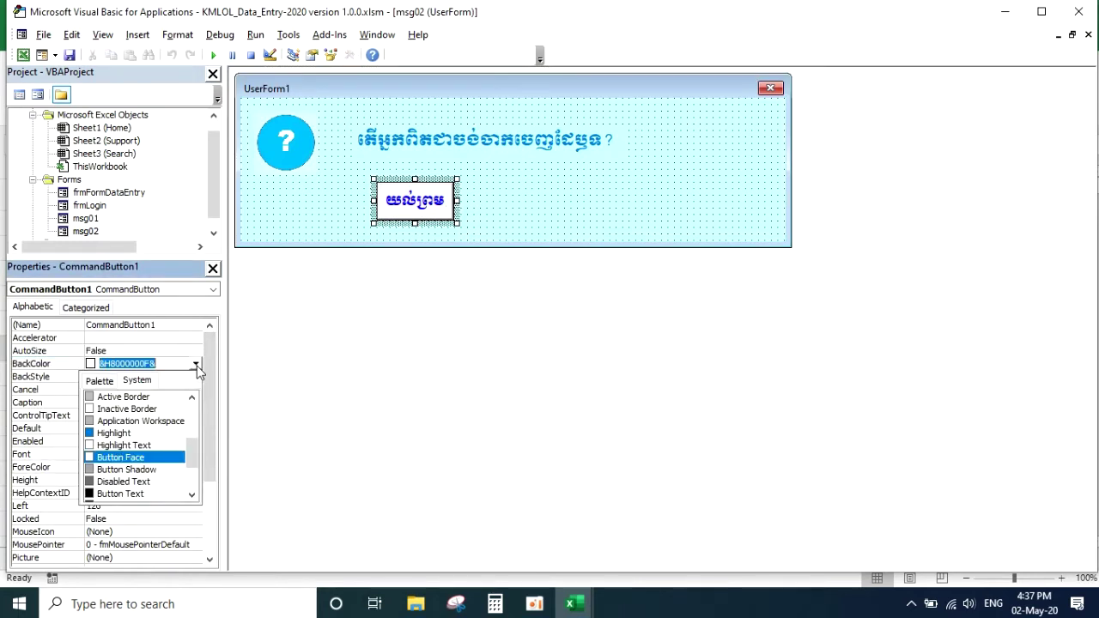
click(100, 380)
click(162, 411)
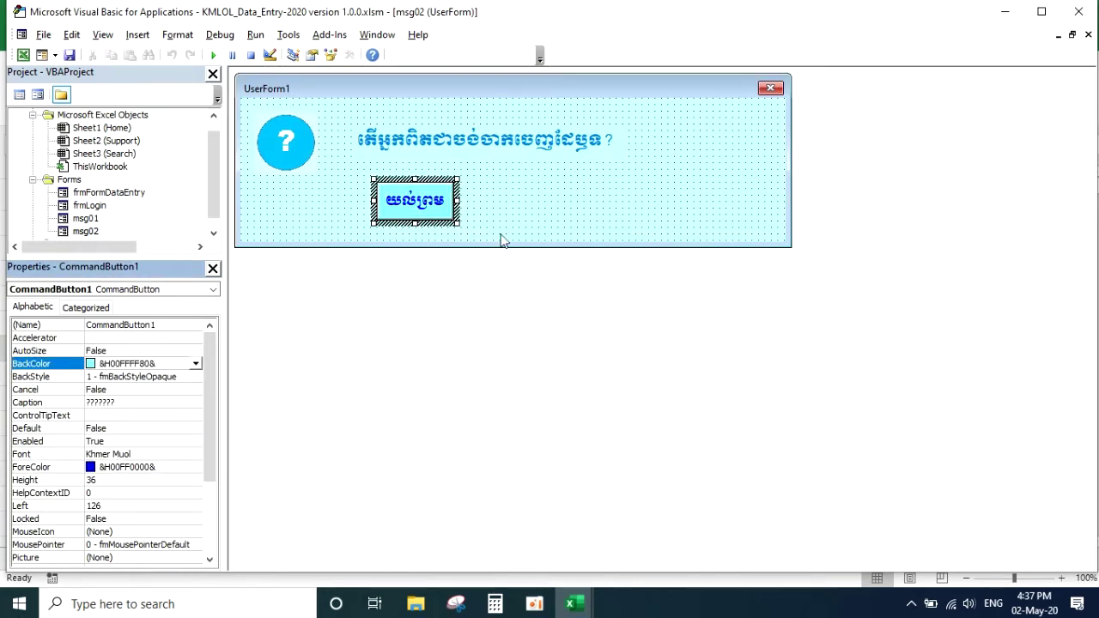
click(196, 364)
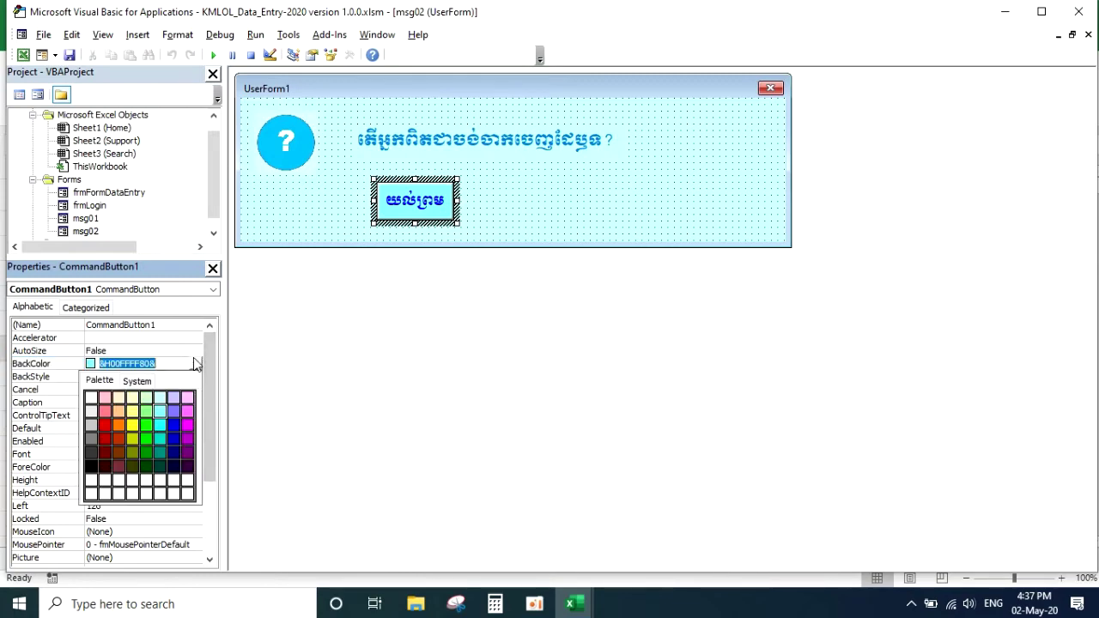
click(174, 397)
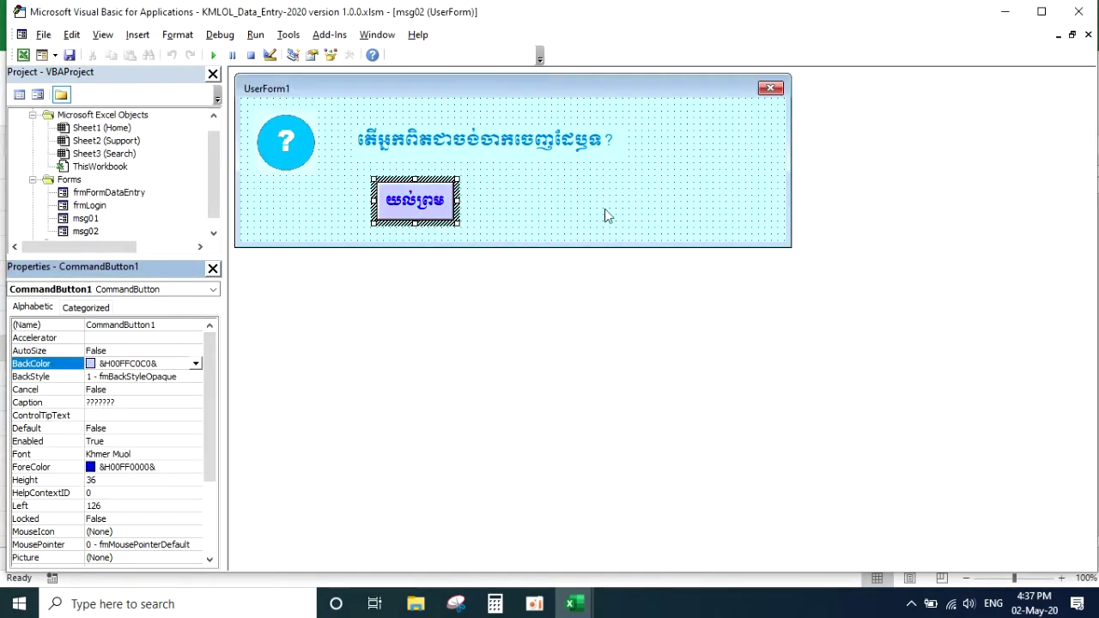
click(632, 192)
click(440, 206)
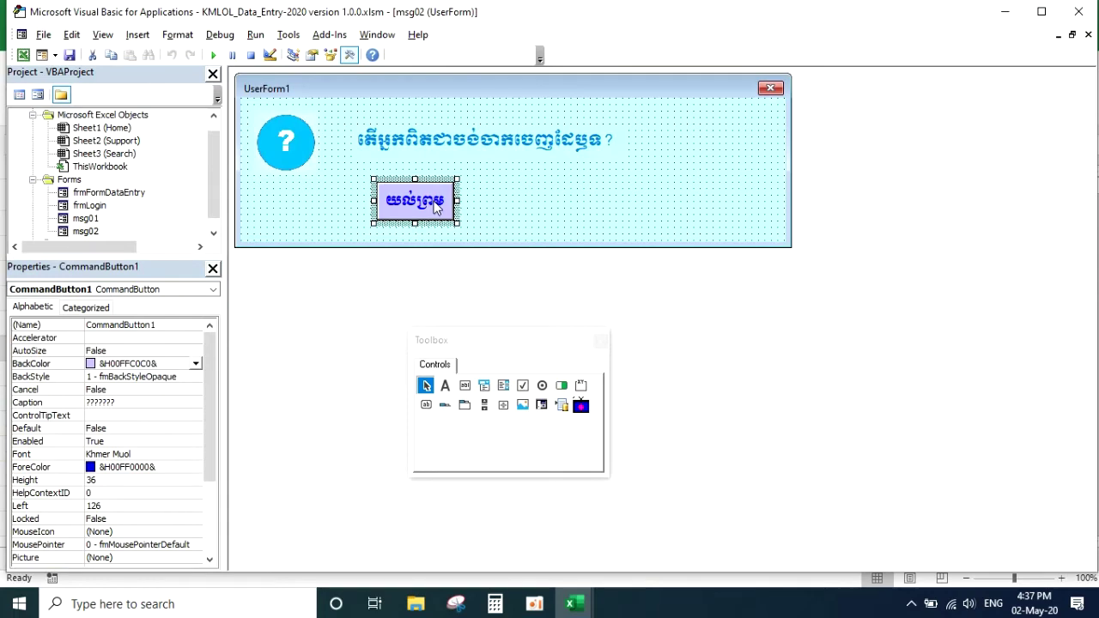
Step: Copy and paste the lavender button, placing CommandButton2 level to the right of the first
key(ctrl+c)
key(ctrl+v)
click(594, 198)
drag(522, 171, 546, 208)
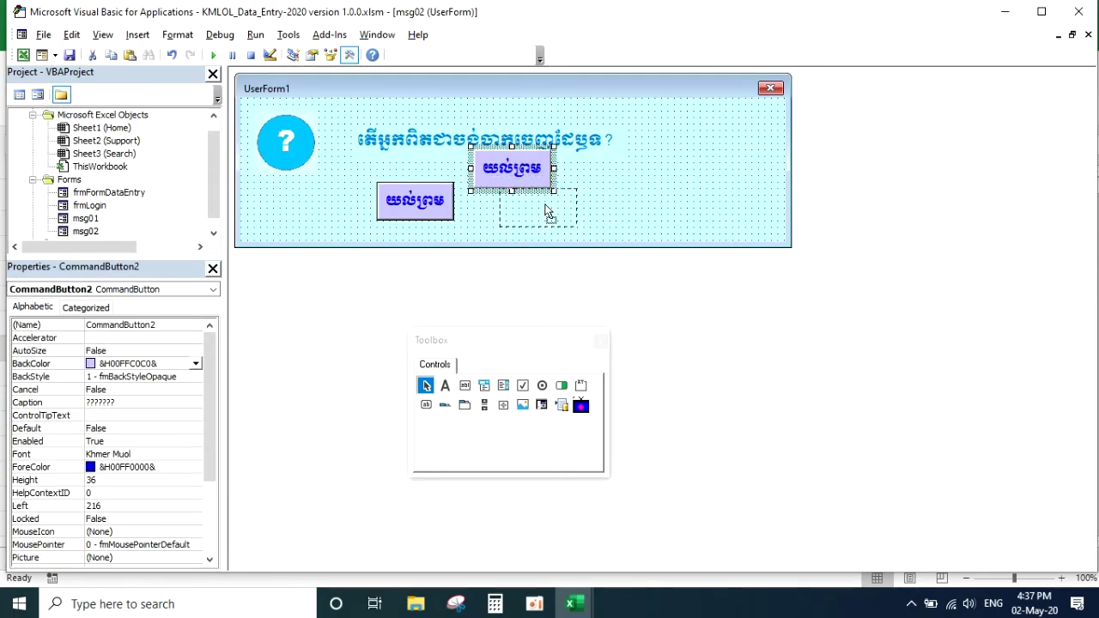
drag(546, 209, 552, 202)
click(429, 204)
click(552, 202)
click(414, 209)
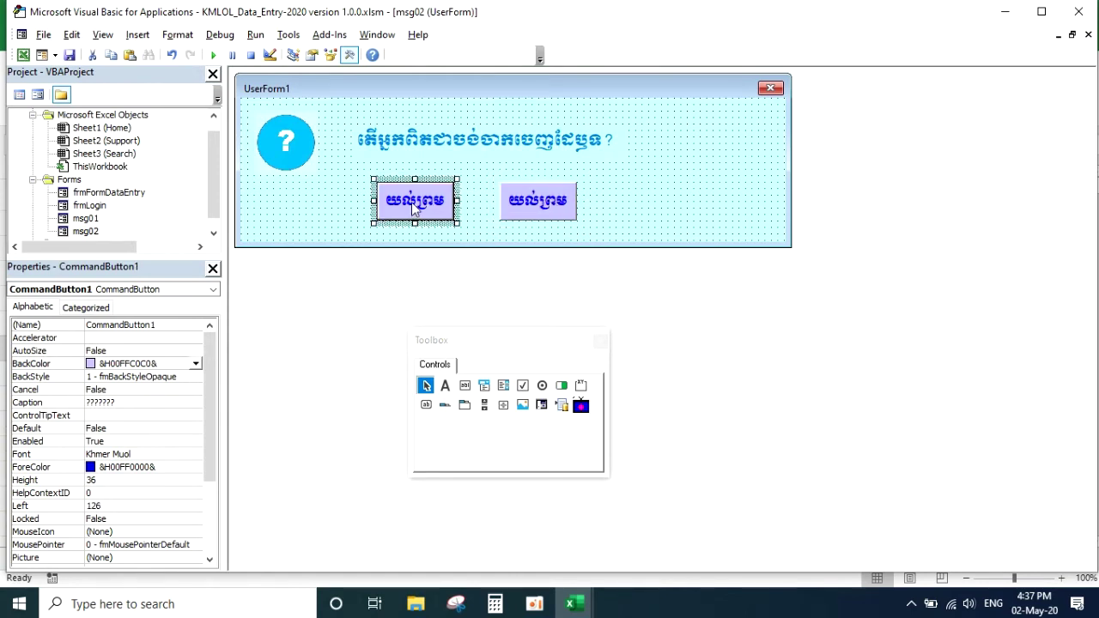
click(529, 212)
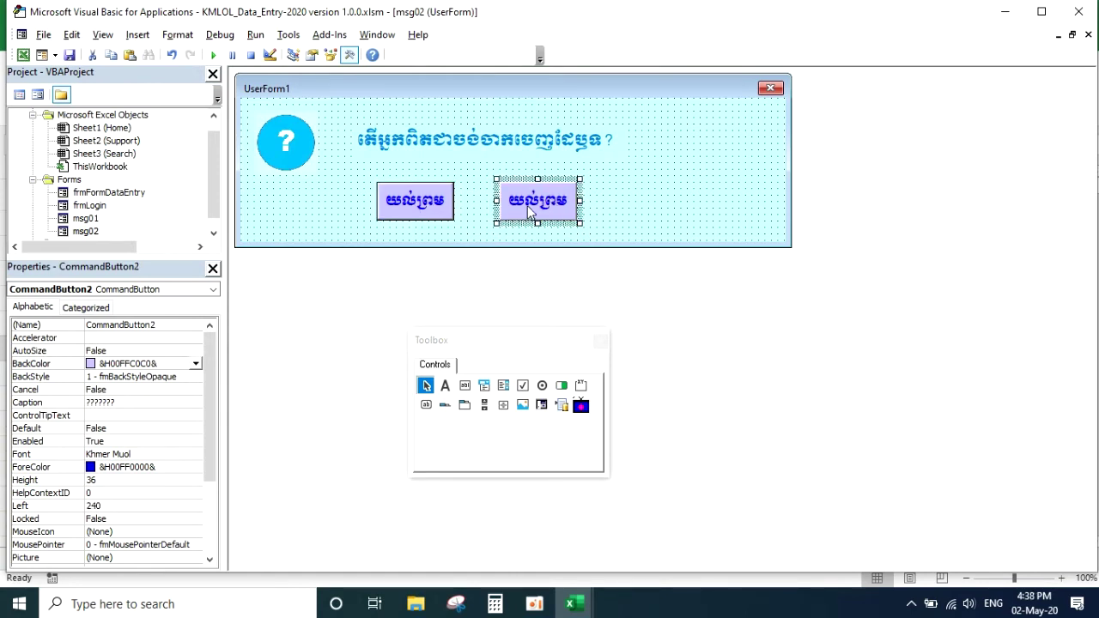
click(682, 196)
click(546, 204)
click(570, 208)
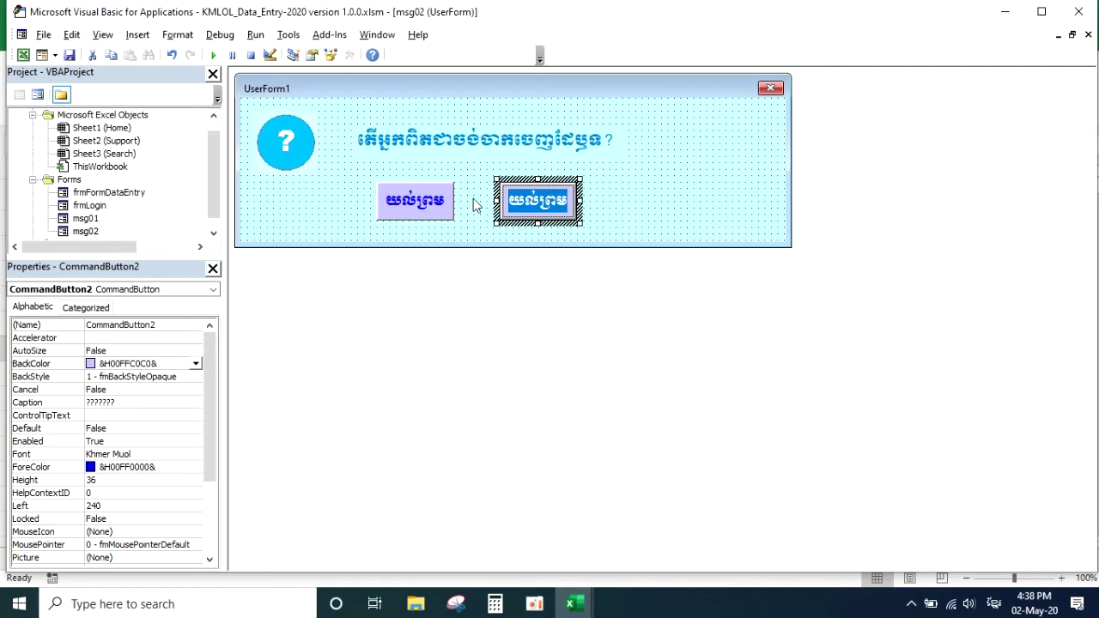
Step: Type a new Khmer caption into the second button and widen it to fit
text(មិ)
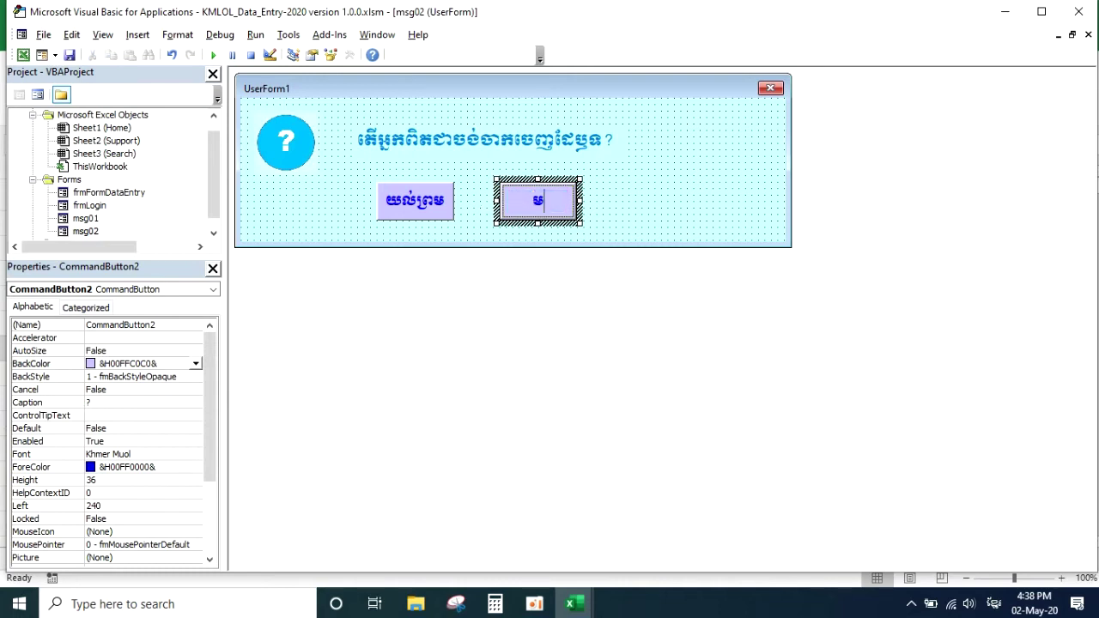
text(នយ)
text(ក)
key(BackSpace)
text(ល់ព្រម)
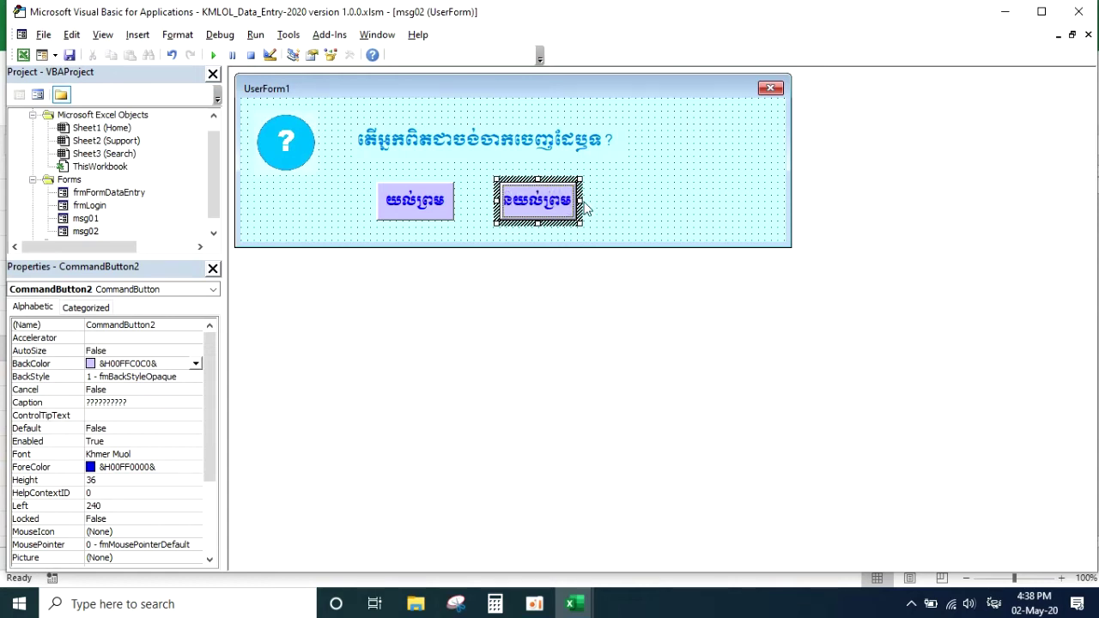
drag(582, 200, 602, 200)
click(665, 202)
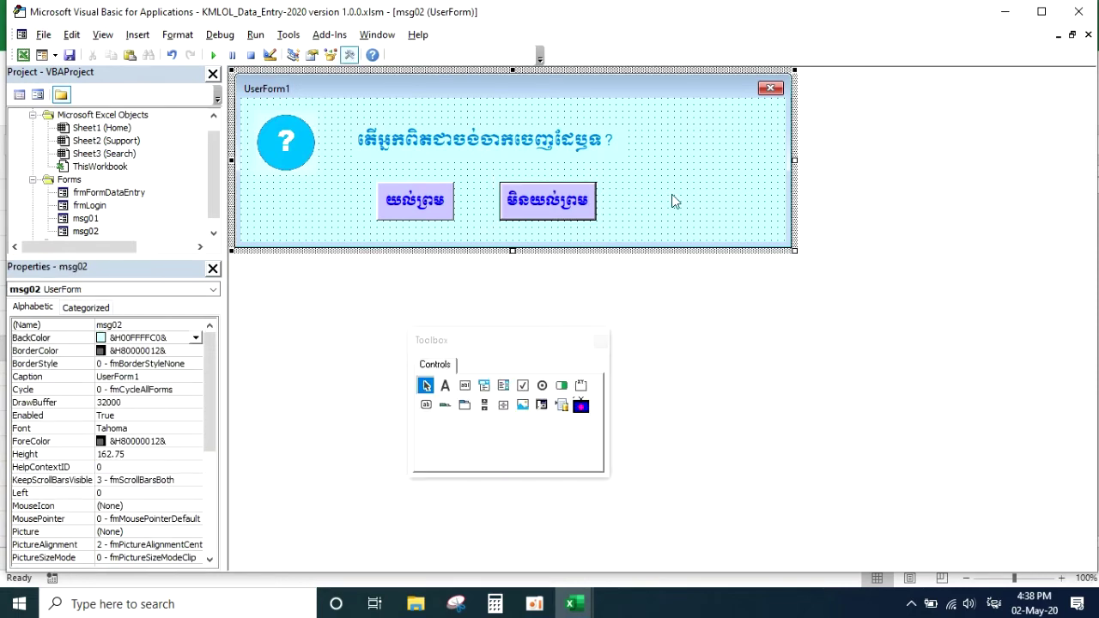
click(569, 204)
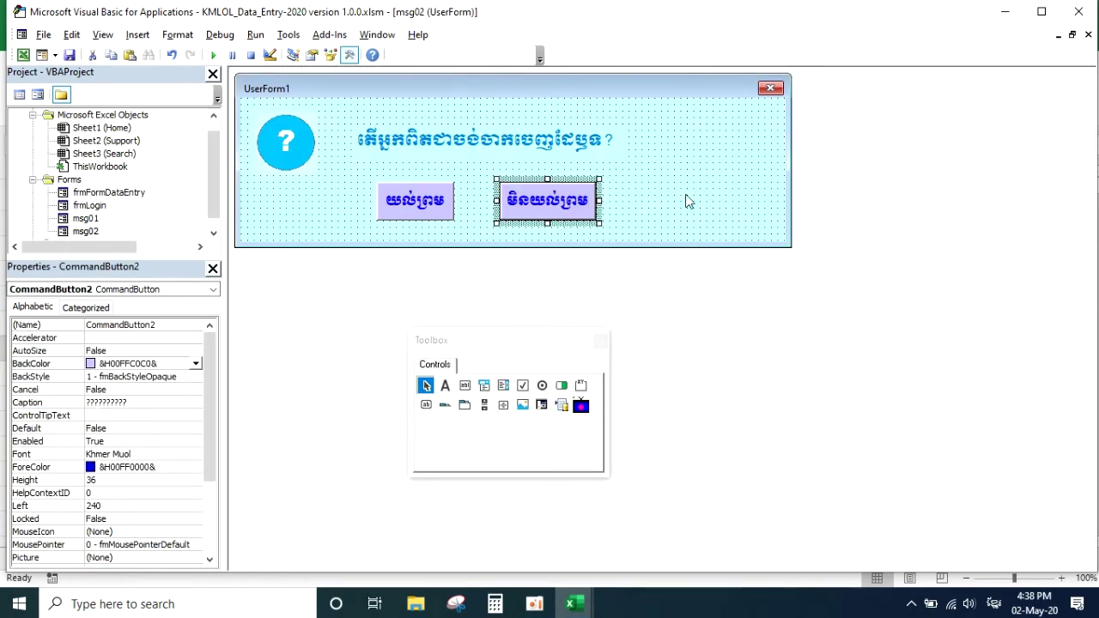
Step: Replace the second button's caption with ចាកចេញ
click(543, 208)
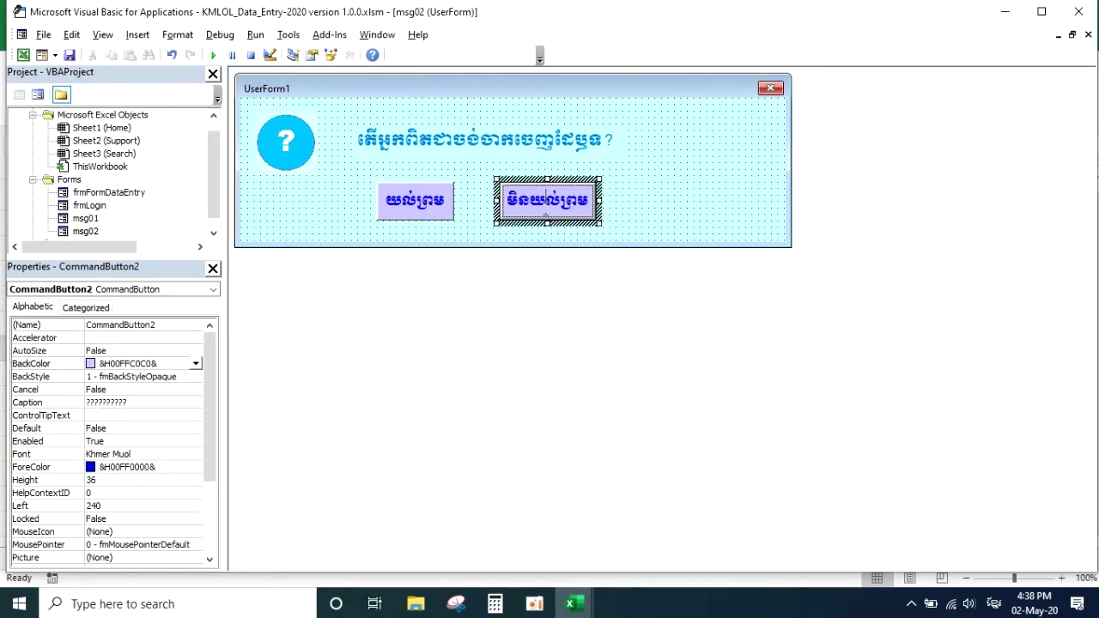
drag(587, 201, 509, 203)
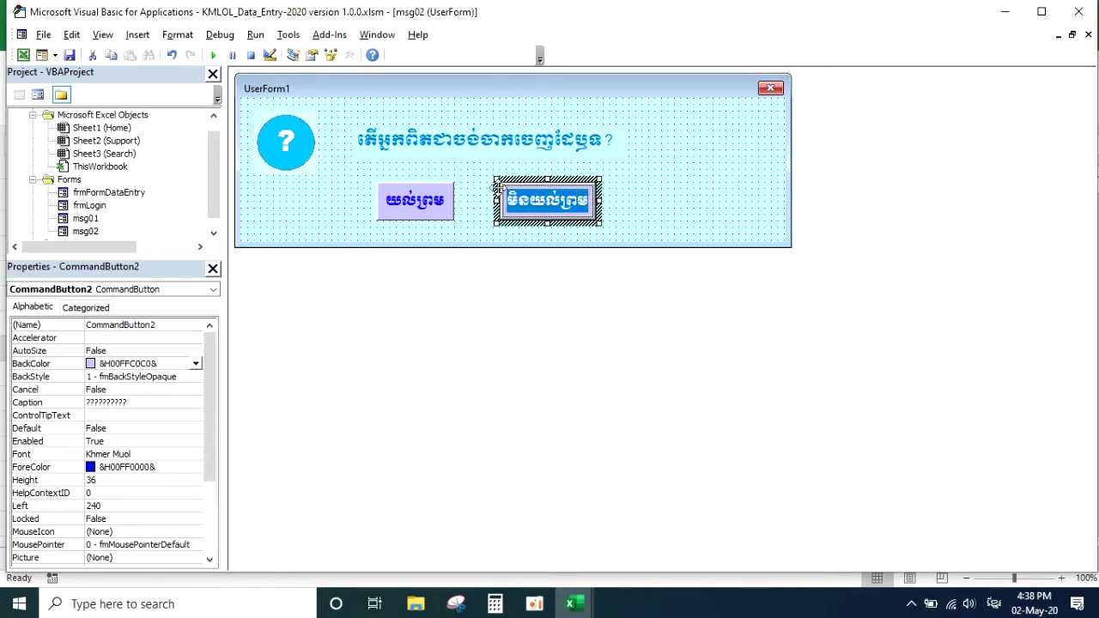
text(ចាកចេញ)
click(666, 216)
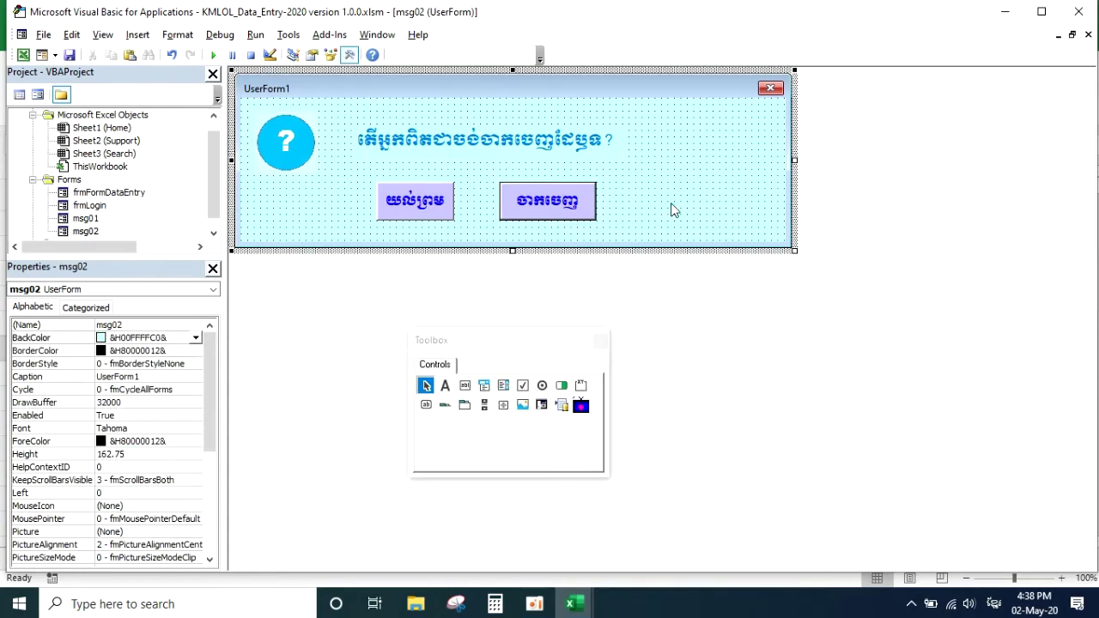
click(581, 198)
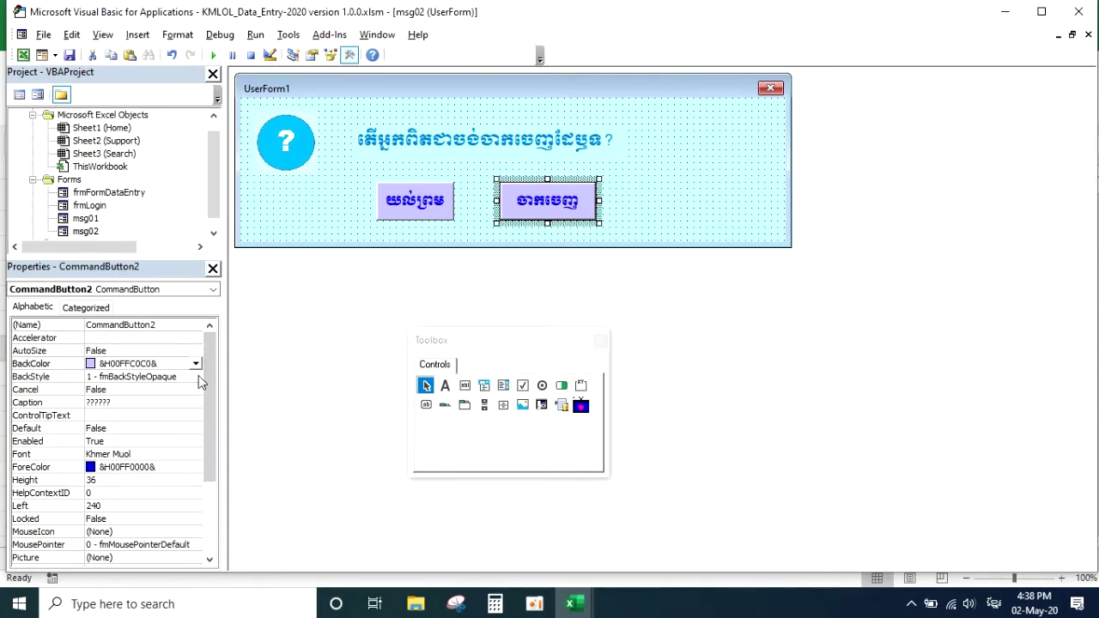
click(187, 467)
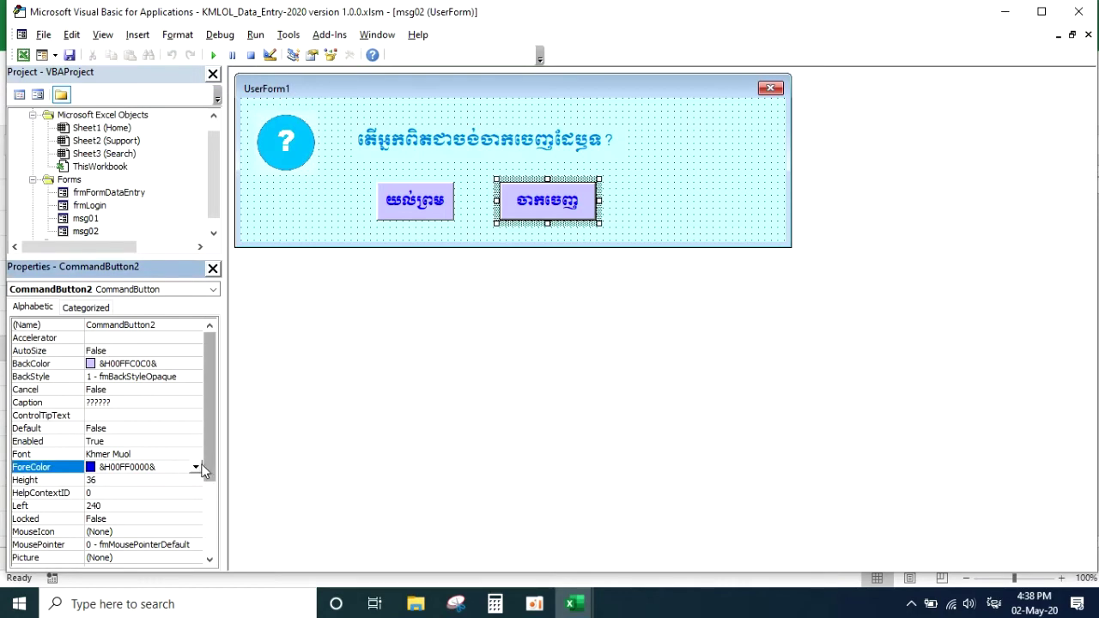
click(196, 467)
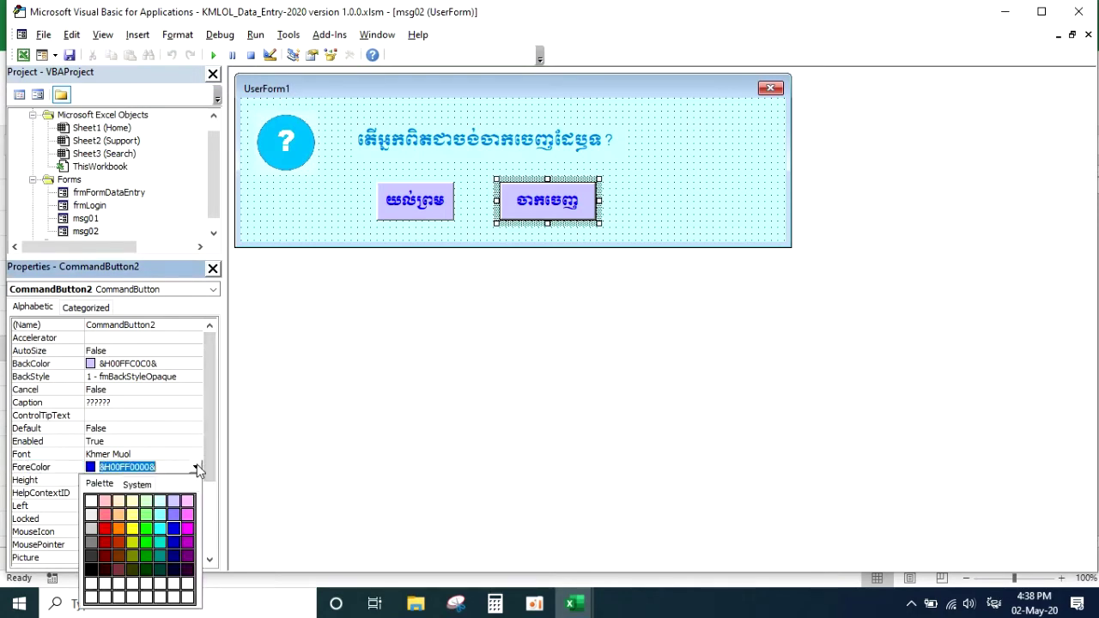
Step: Give the ចាកចេញ button red caption text and a pink background
click(105, 530)
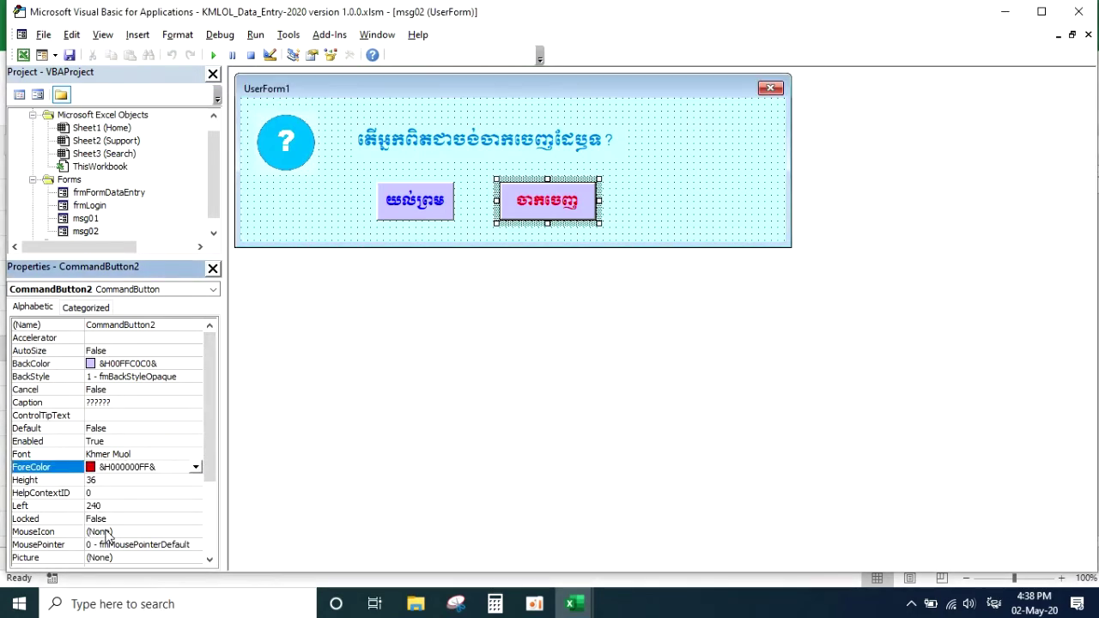
click(183, 363)
click(196, 364)
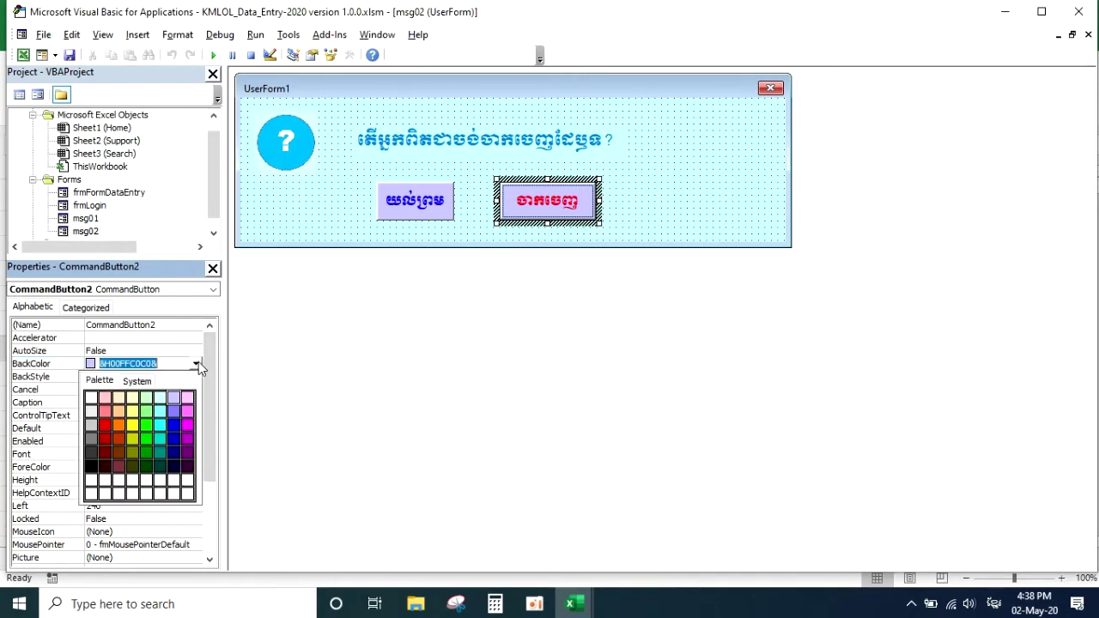
click(188, 411)
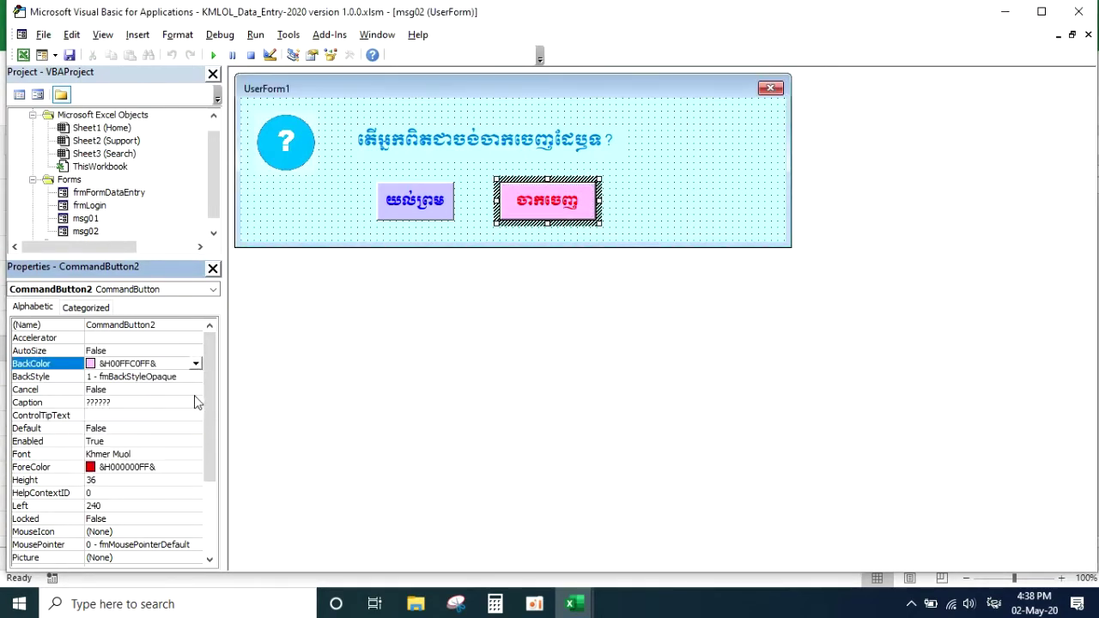
Step: Narrow the msg02 form to fit its buttons, then open CommandButton1's Click code
click(677, 180)
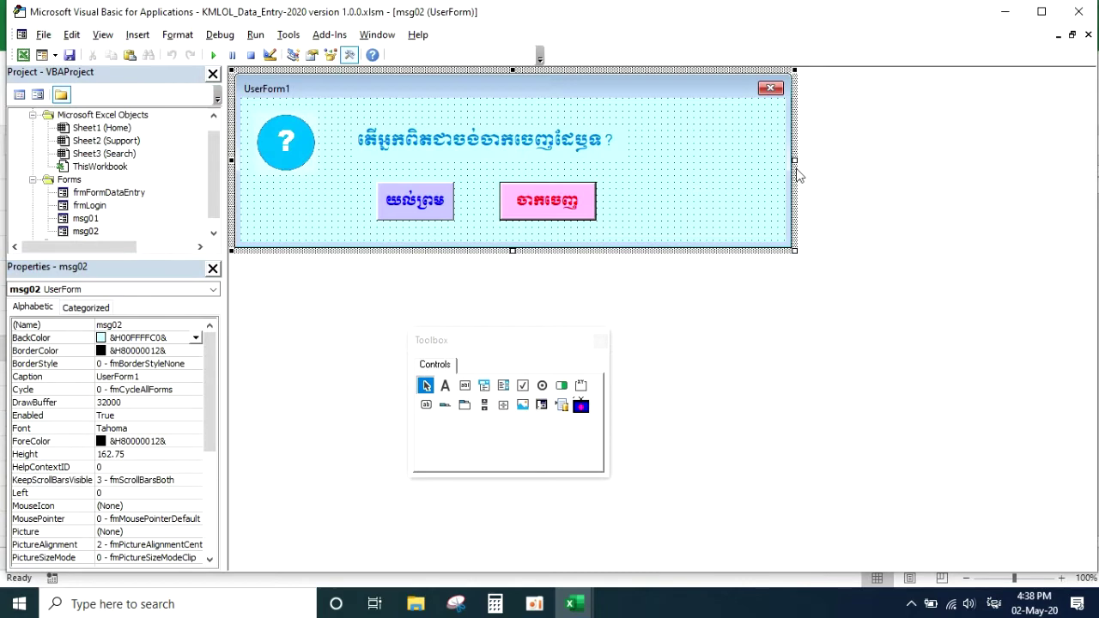
drag(795, 171, 663, 178)
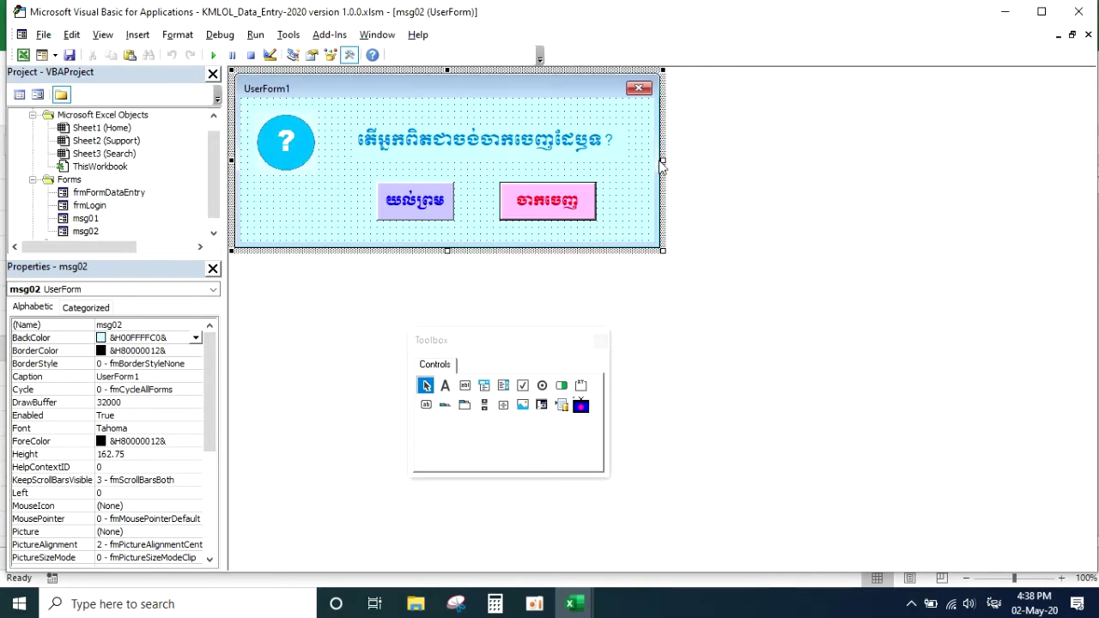
mouse_move(662, 160)
mouse_down()
mouse_move(671, 159)
mouse_move(662, 160)
mouse_up()
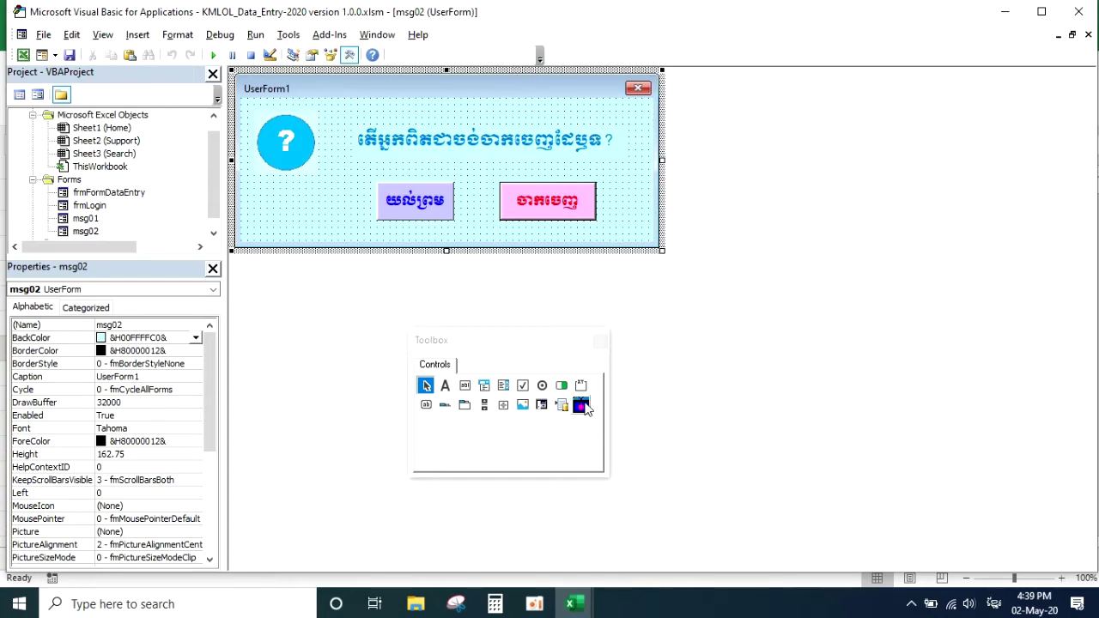
drag(530, 359, 457, 271)
click(577, 91)
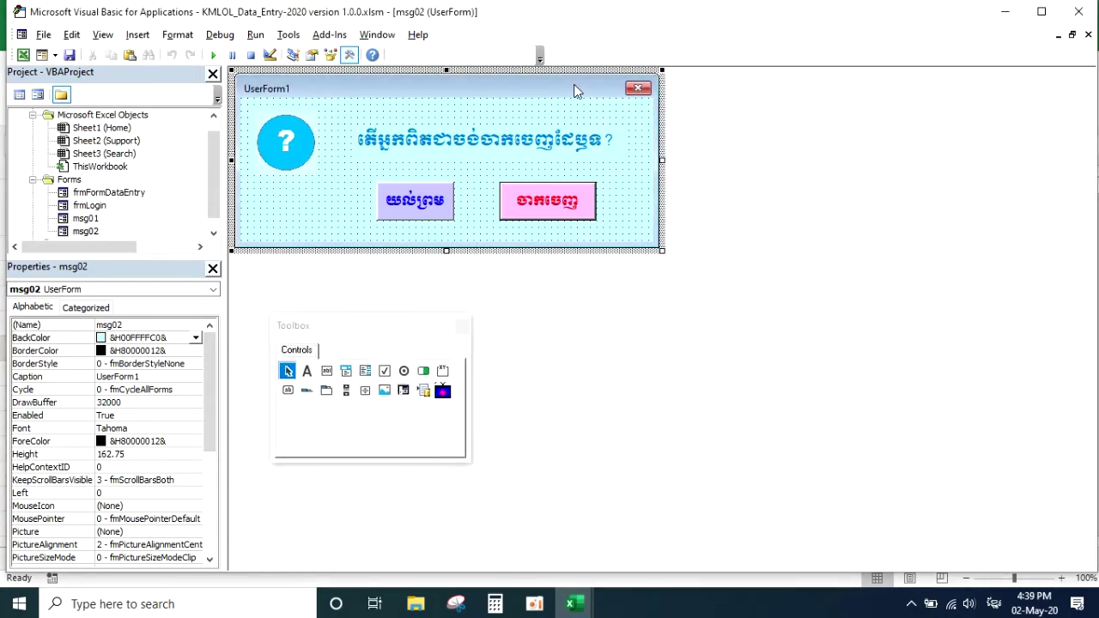
double_click(431, 204)
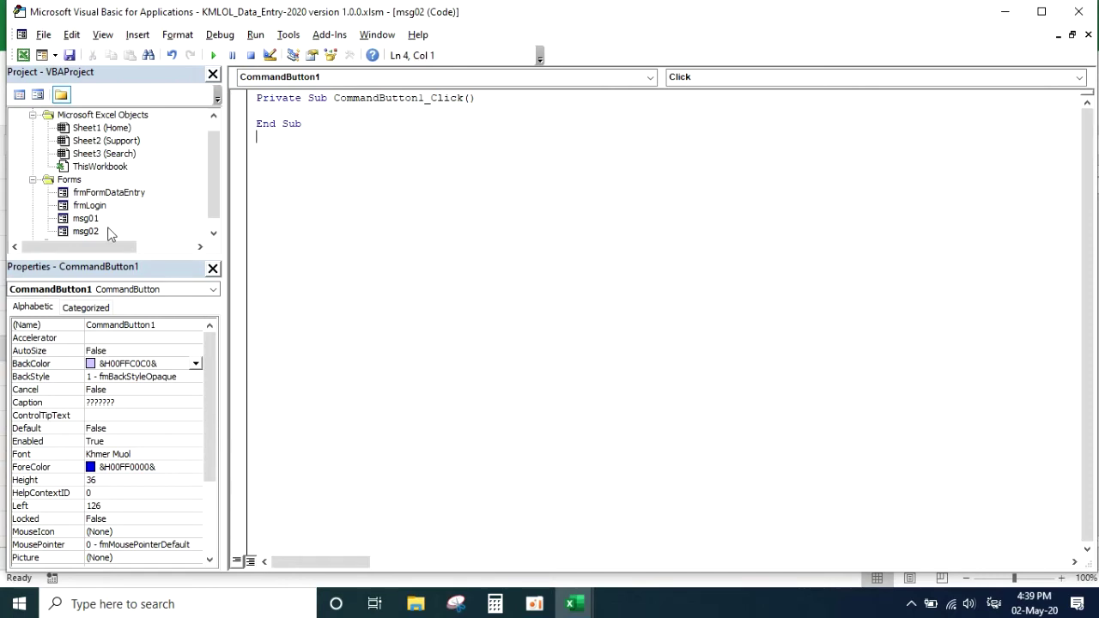
Step: Copy the ThisWorkbook.Save and Application.Quit lines from frmLogin's cmdcancel_Click code
double_click(90, 206)
click(550, 273)
double_click(510, 337)
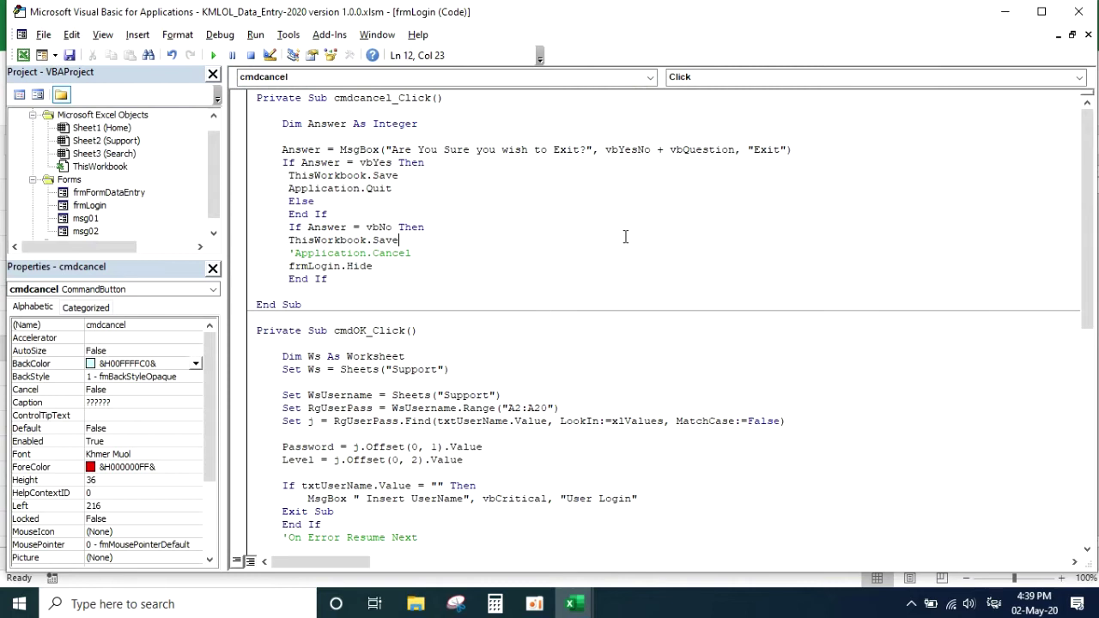
click(657, 229)
drag(287, 175, 412, 190)
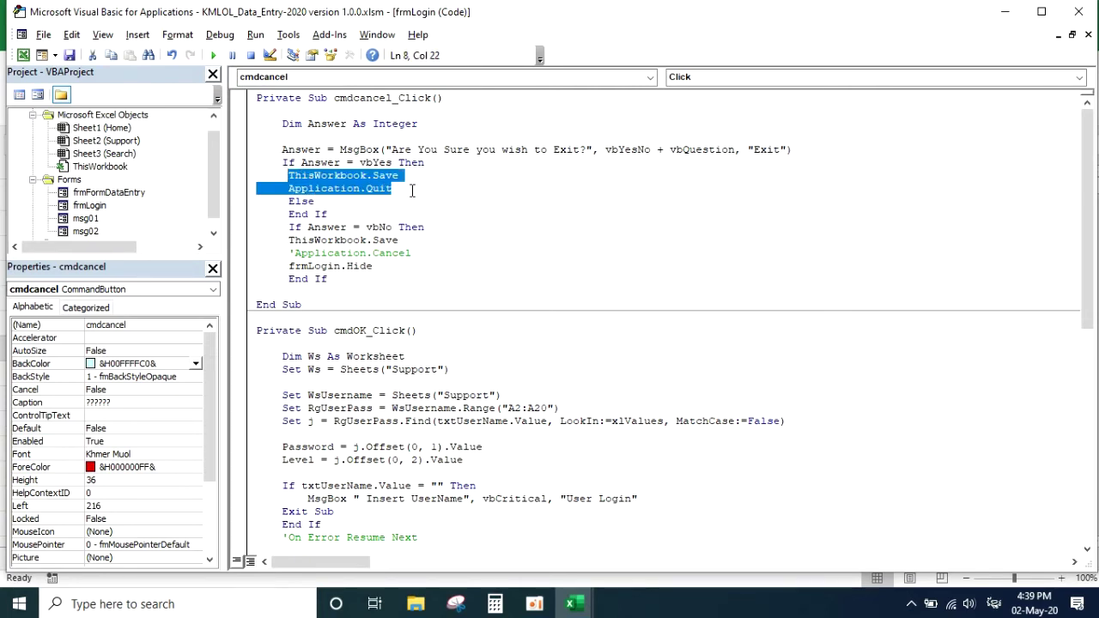
click(474, 202)
Step: Paste the save-and-quit lines into msg02's CommandButton1_Click and fix the spacing before Application.Quit
double_click(90, 232)
click(486, 206)
double_click(434, 208)
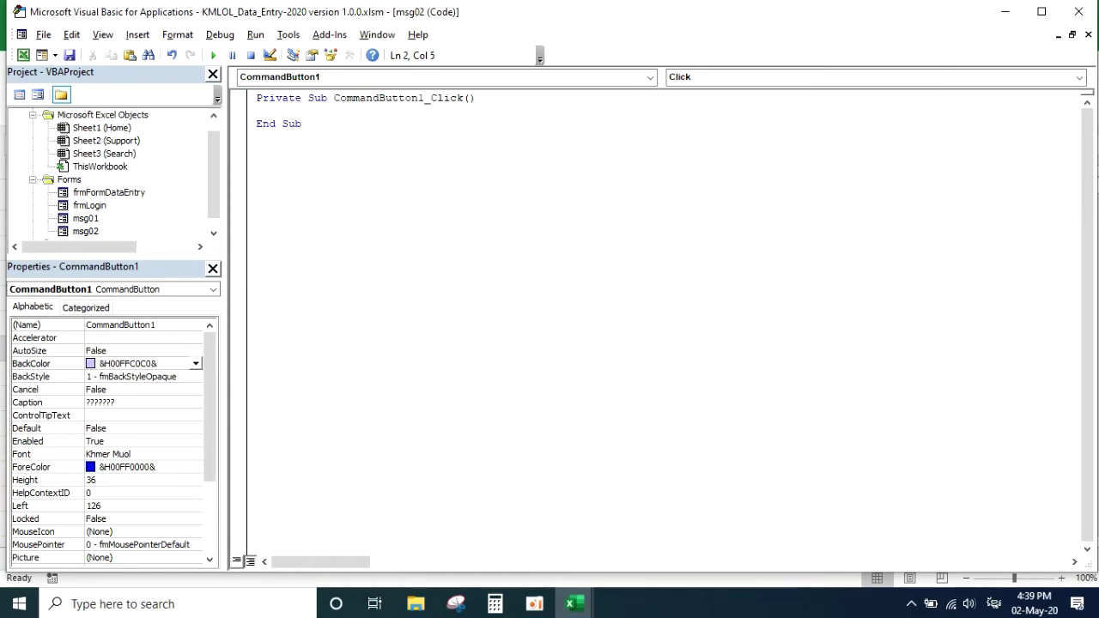
text(ThisWorkbook.Save      Application.Quit)
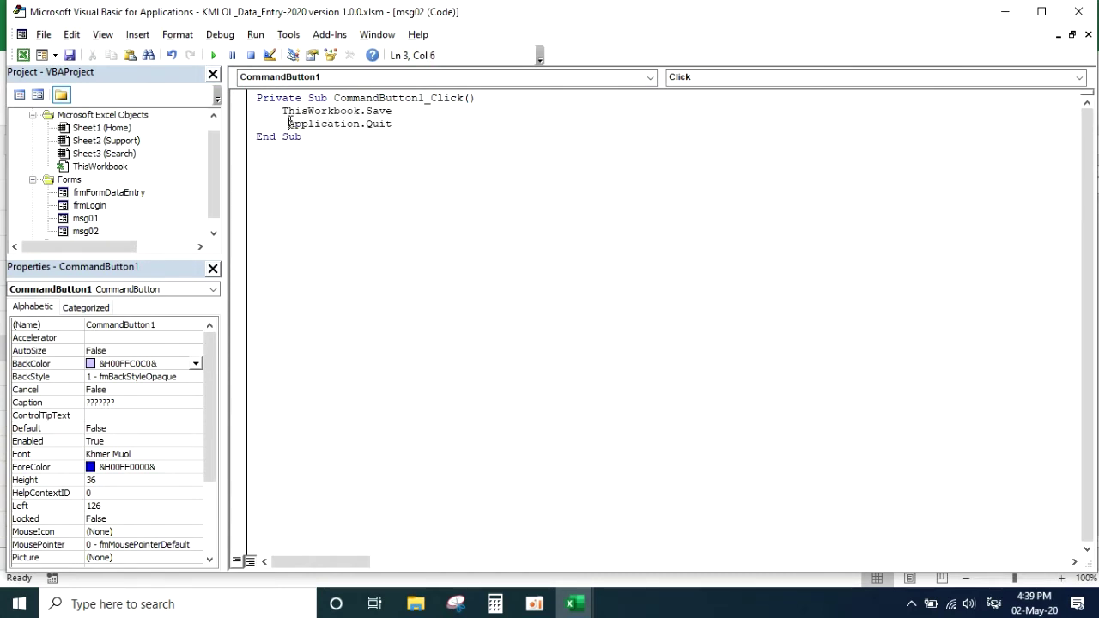
key(BackSpace)
click(477, 161)
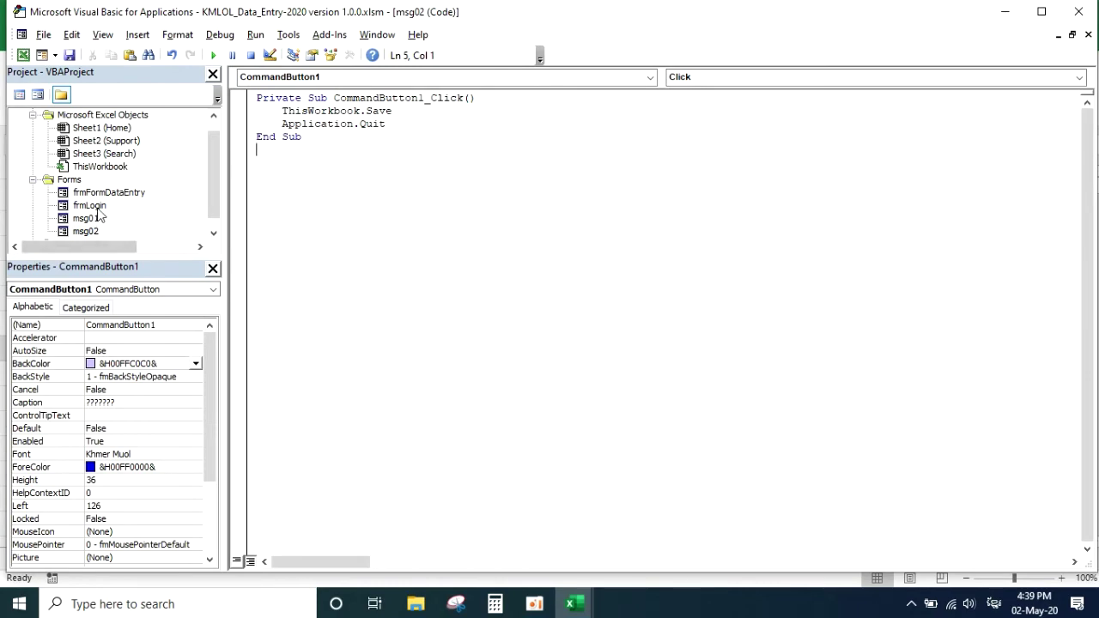
double_click(96, 207)
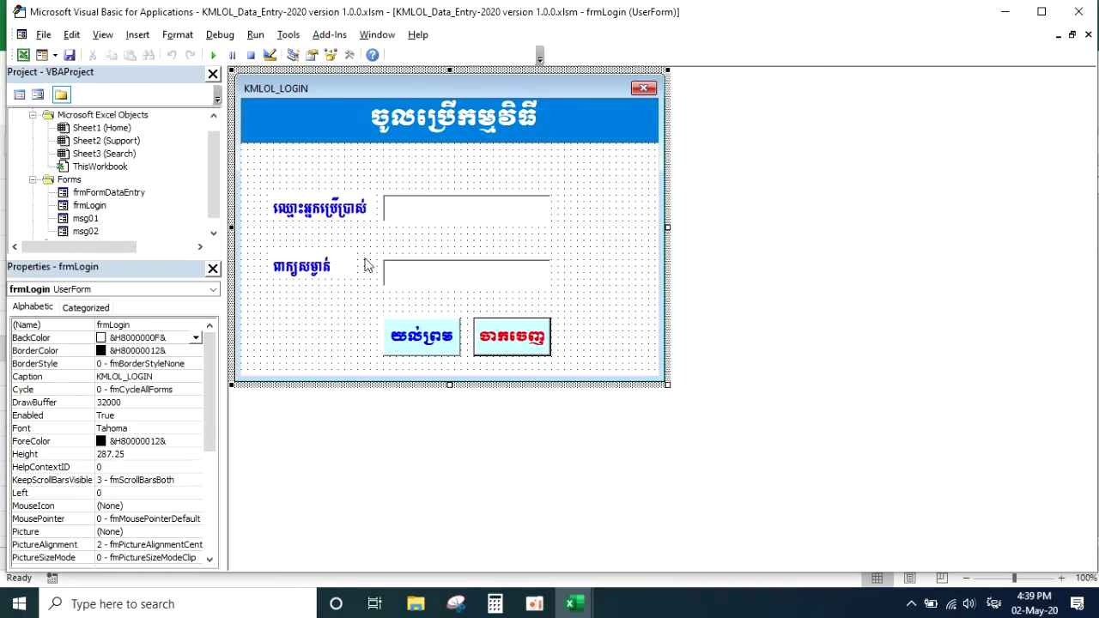
Step: Review msg02's CommandButton1_Click save-and-quit code, then view msg01's CommandButton2 msg01.Hide code
double_click(86, 232)
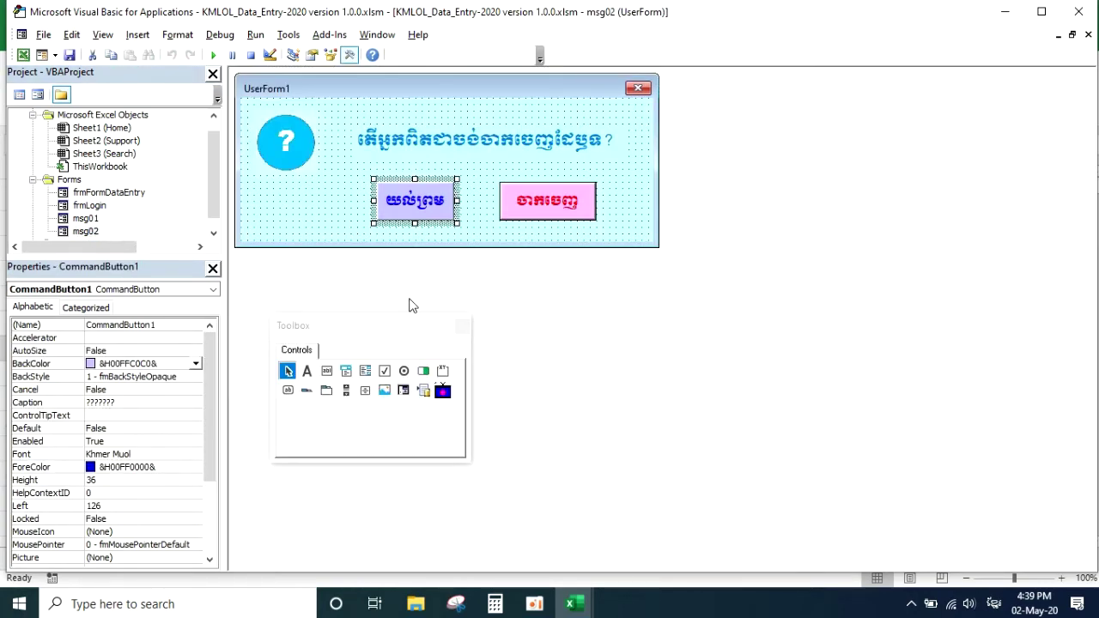
key(F7)
click(372, 146)
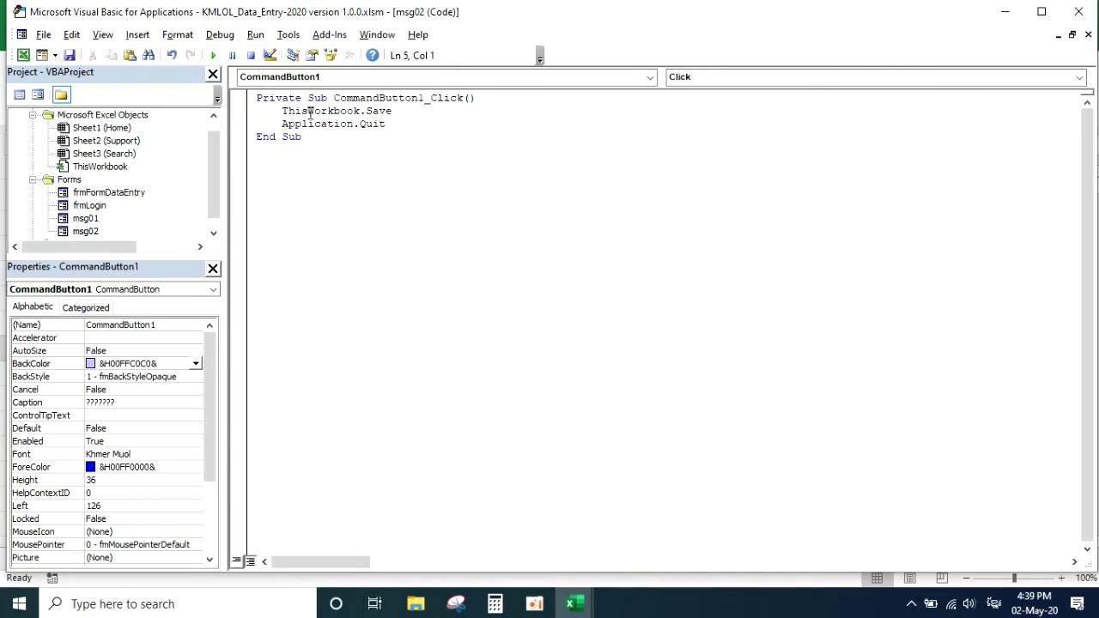
click(402, 116)
click(403, 133)
double_click(88, 220)
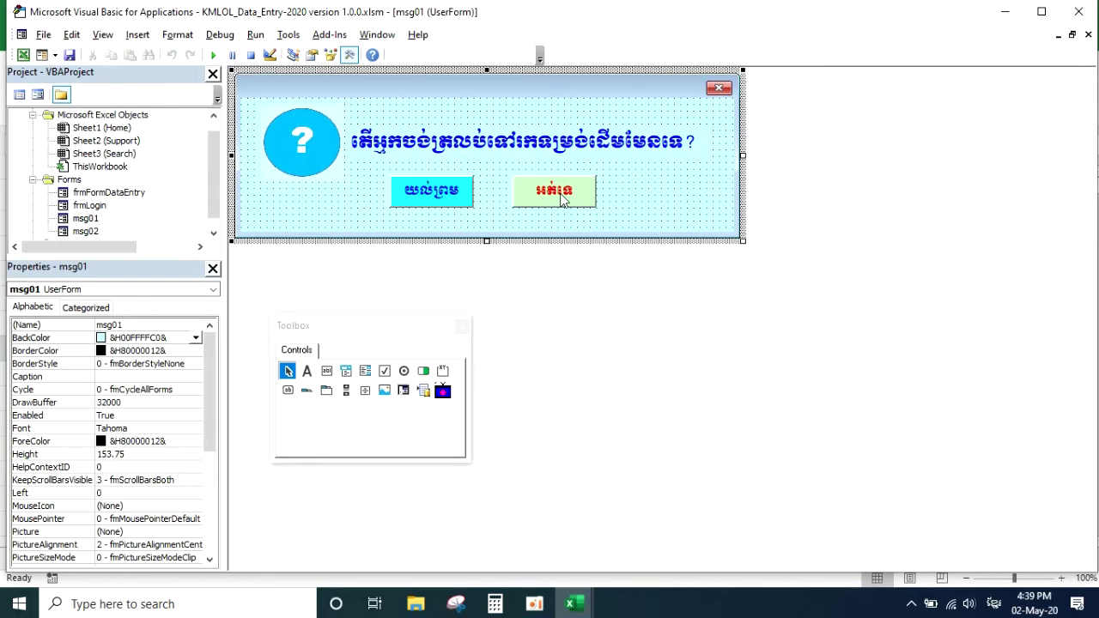
double_click(562, 200)
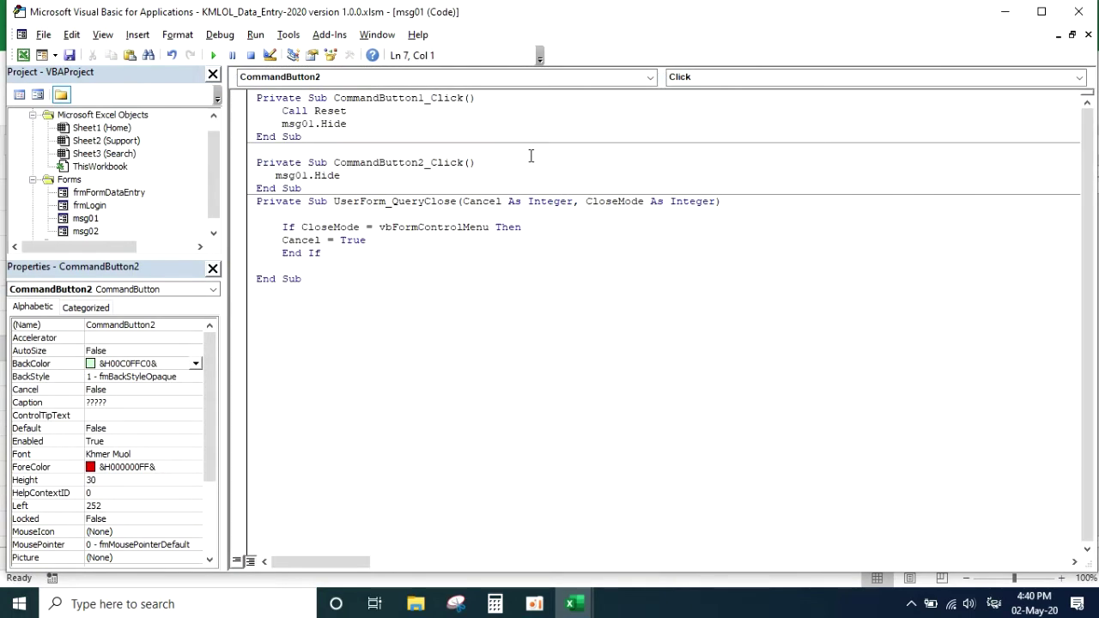
Step: Write msg02.Hide into msg02's CommandButton2_Click, completing it with IntelliSense
double_click(85, 231)
double_click(559, 208)
click(525, 214)
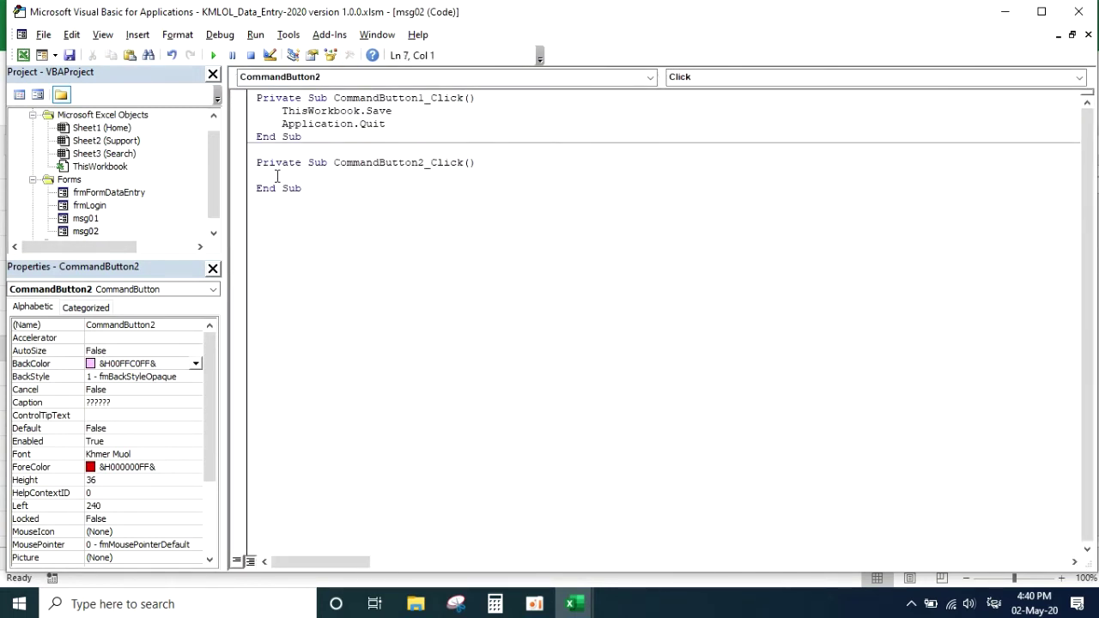
key(Tab)
text(Th)
key(BackSpace)
key(BackSpace)
key(alt+shift)
text(msg02)
text(.)
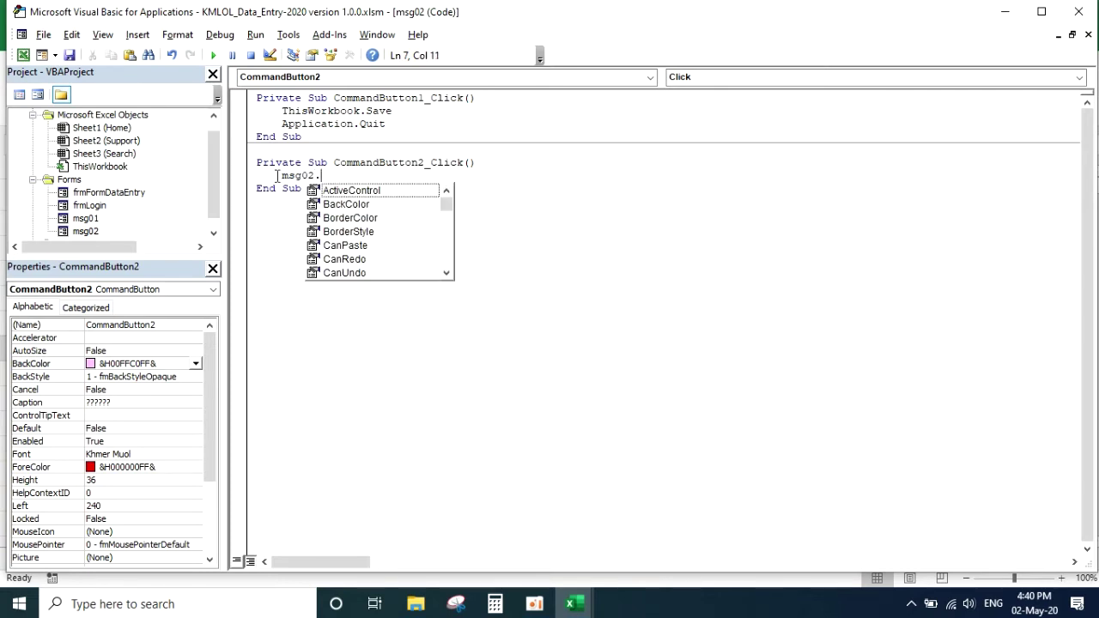
text(hi)
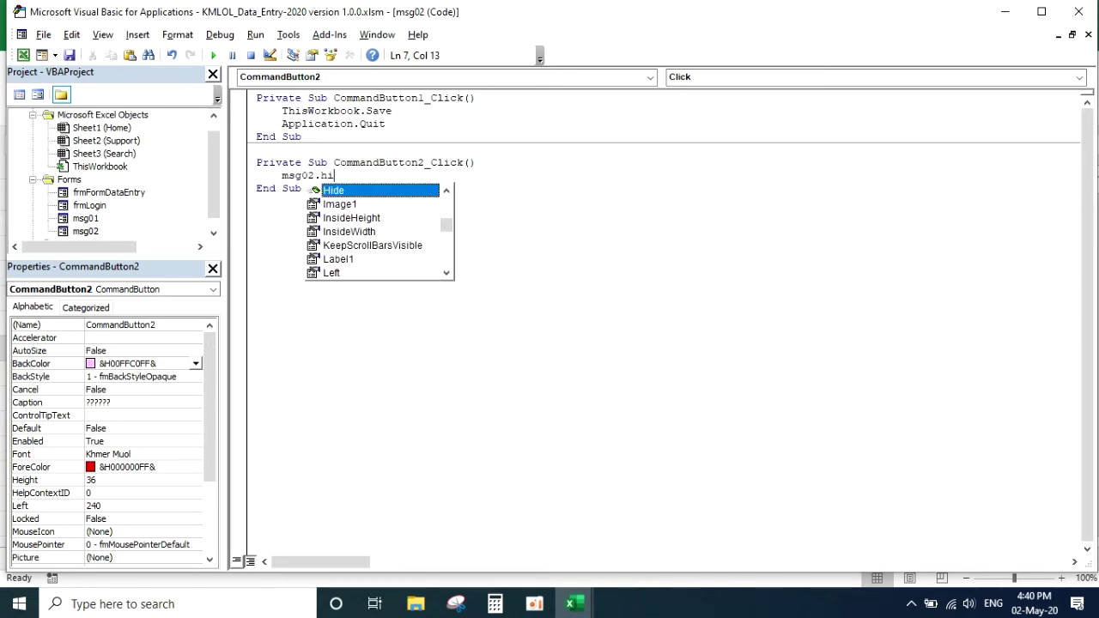
double_click(342, 191)
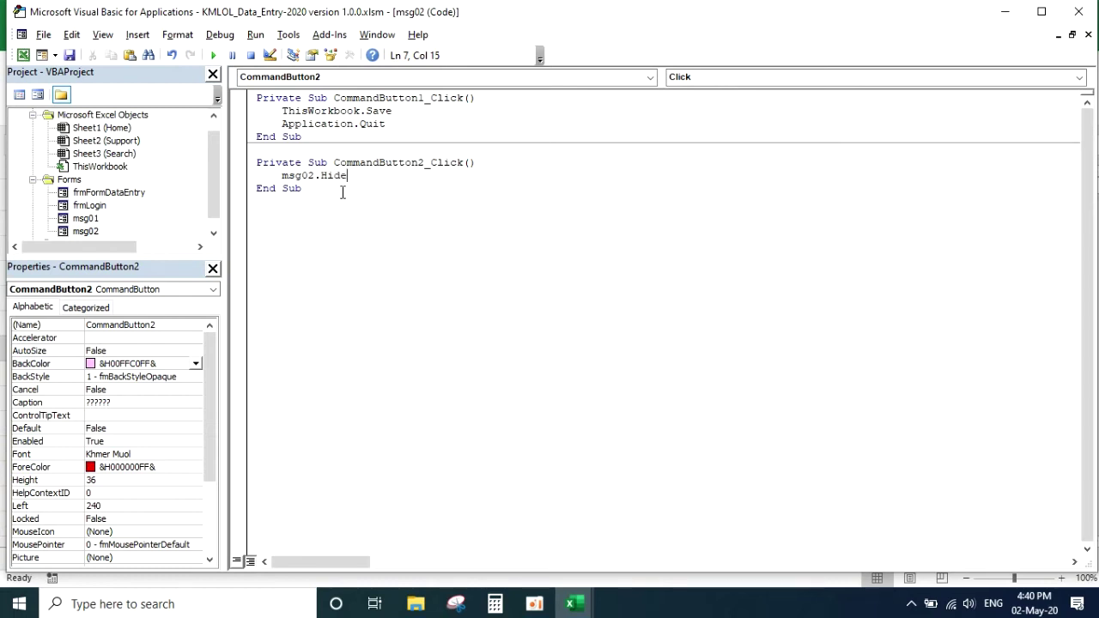
click(398, 125)
click(521, 264)
double_click(89, 231)
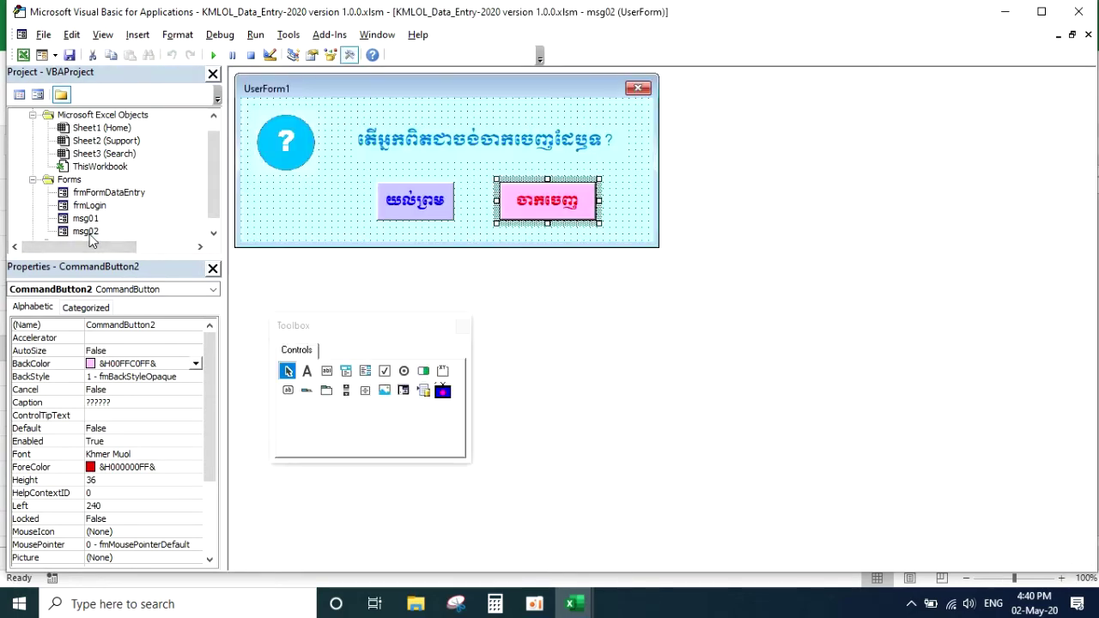
click(353, 155)
click(247, 76)
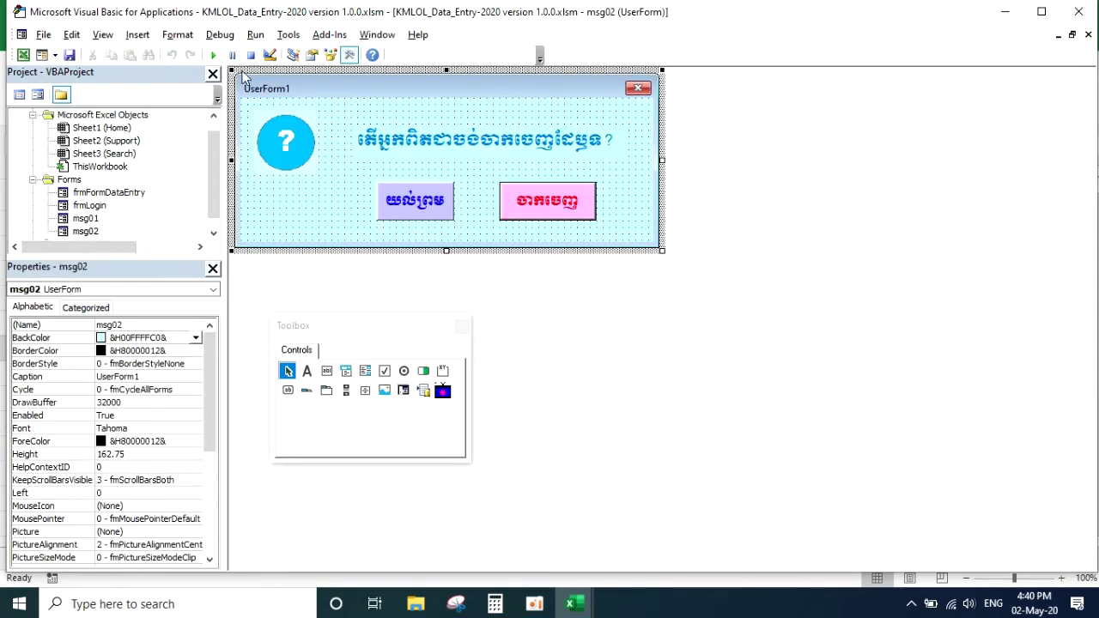
click(213, 55)
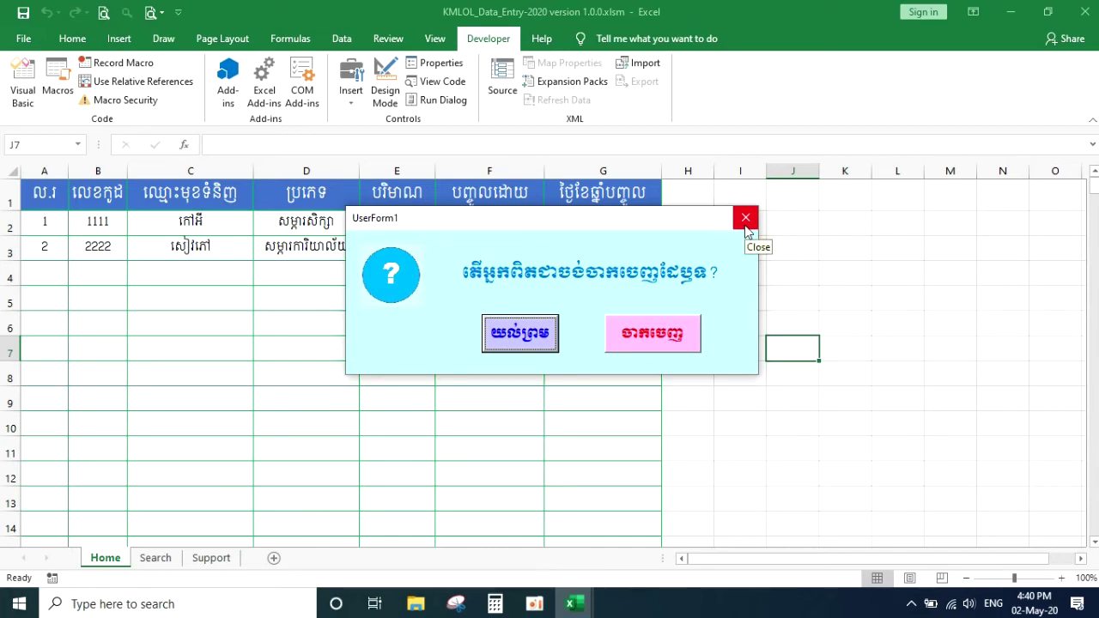
click(746, 222)
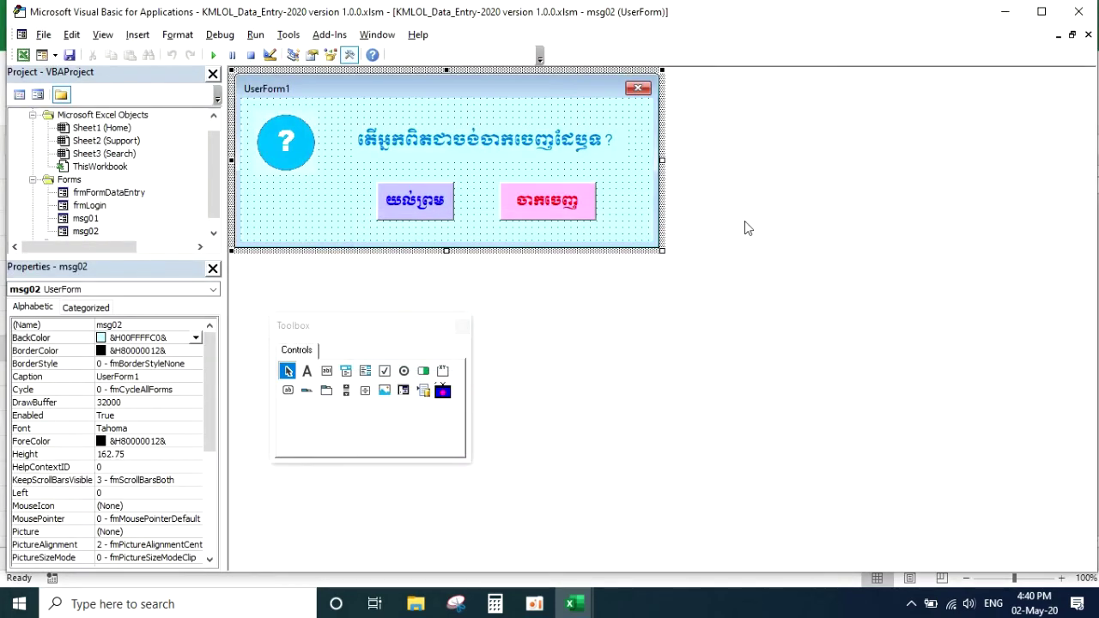
Step: Select msg01's whole UserForm_QueryClose procedure in its code window
double_click(85, 219)
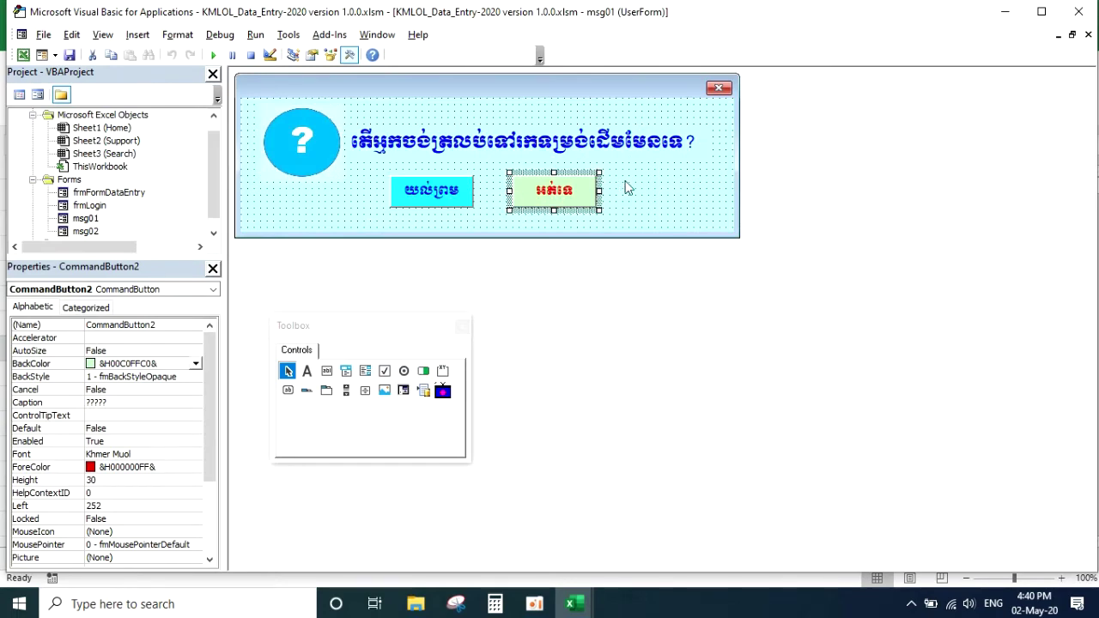
click(617, 193)
click(569, 189)
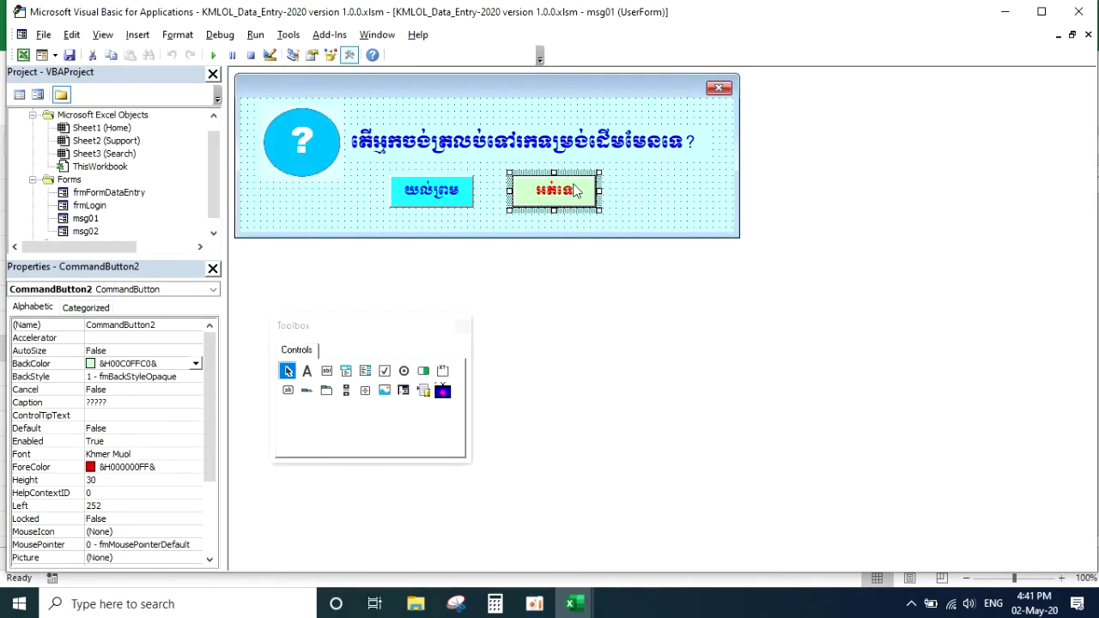
click(643, 115)
key(F7)
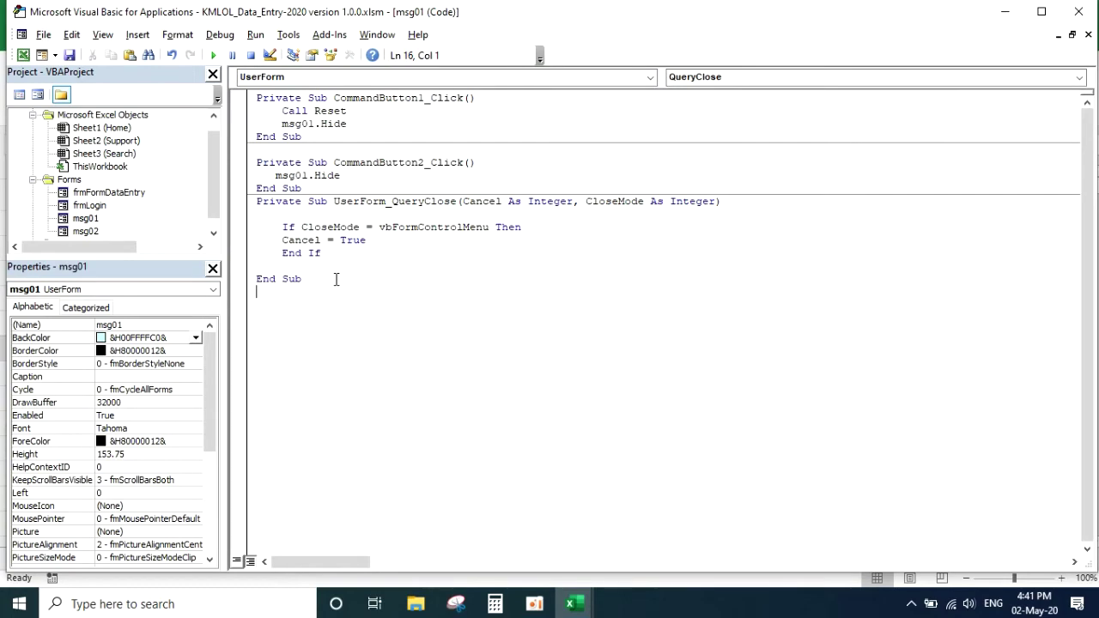
drag(316, 280, 243, 210)
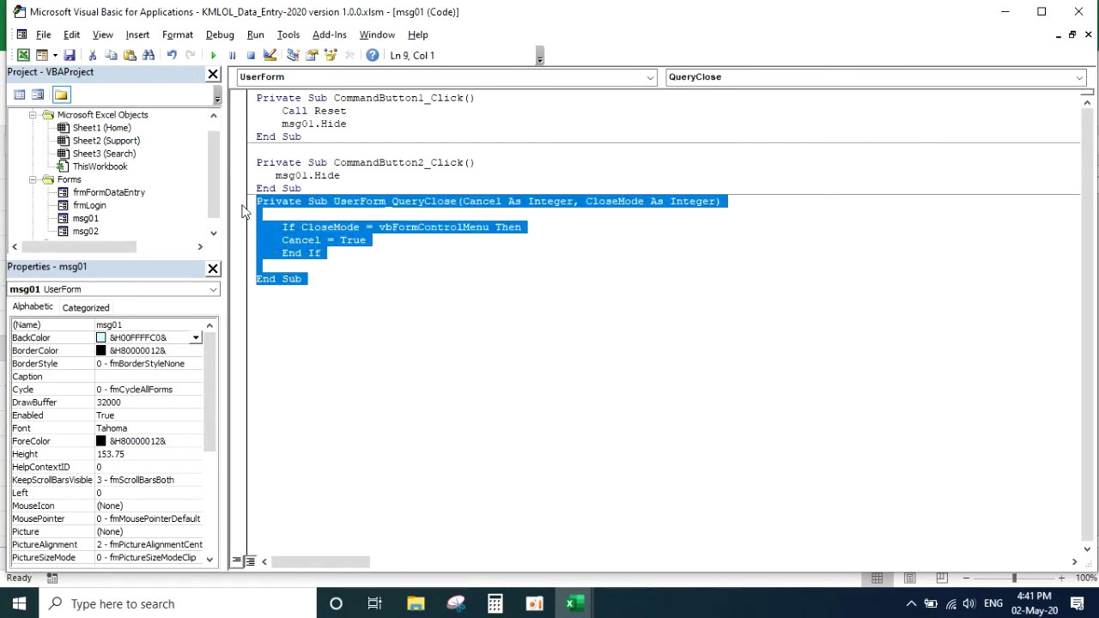
Step: Paste the QueryClose procedure into msg02's code and delete the empty UserForm_Click
double_click(99, 231)
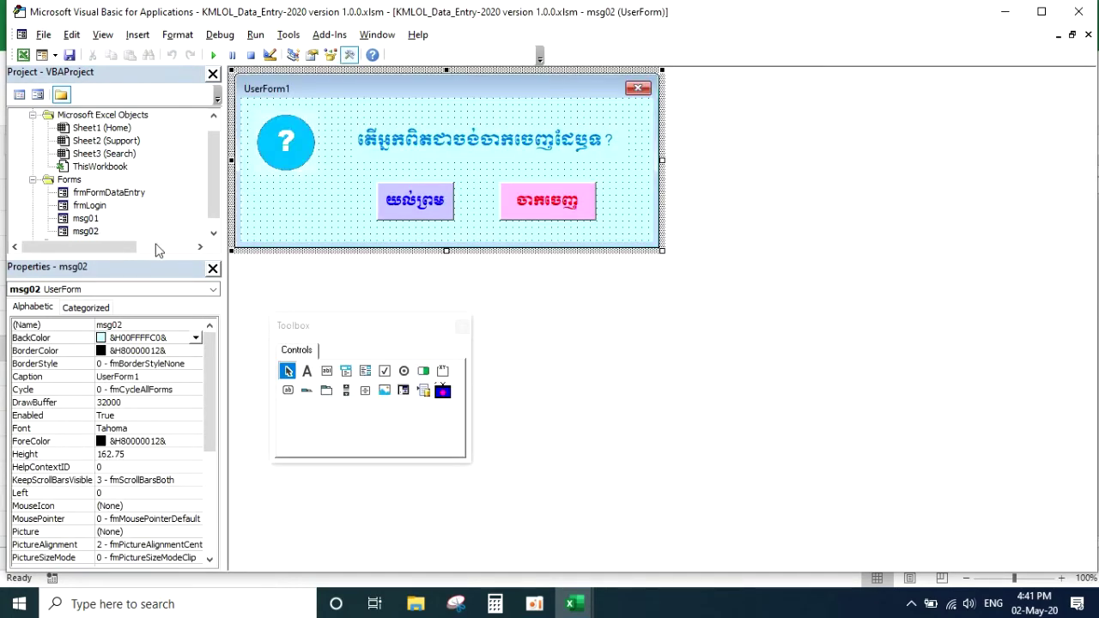
double_click(391, 171)
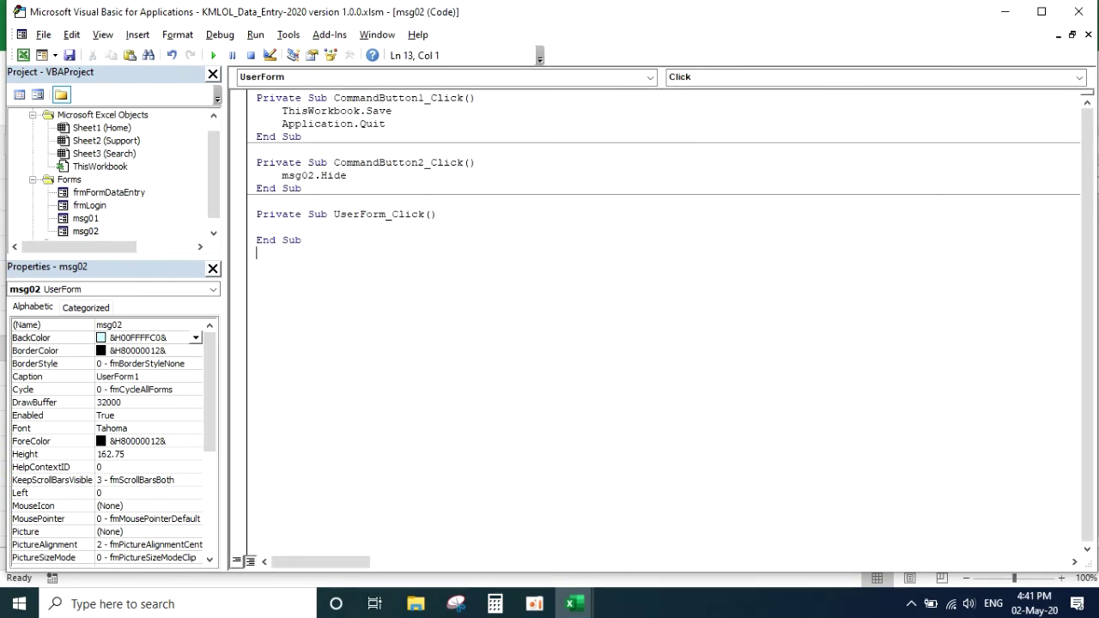
text(Private Sub UserForm_QueryClose(Cancel As Integer, CloseMode As Integer)      If CloseMode = vbFormControlMenu Then     Cancel = True     End If  End Sub)
drag(341, 241, 243, 215)
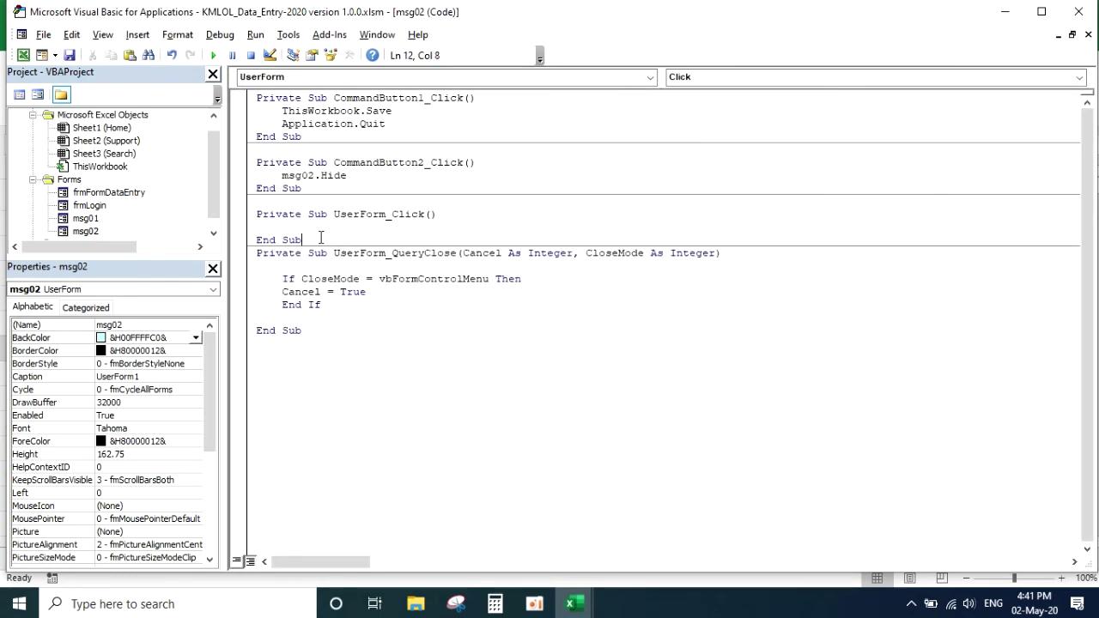
key(Delete)
key(Delete)
click(434, 279)
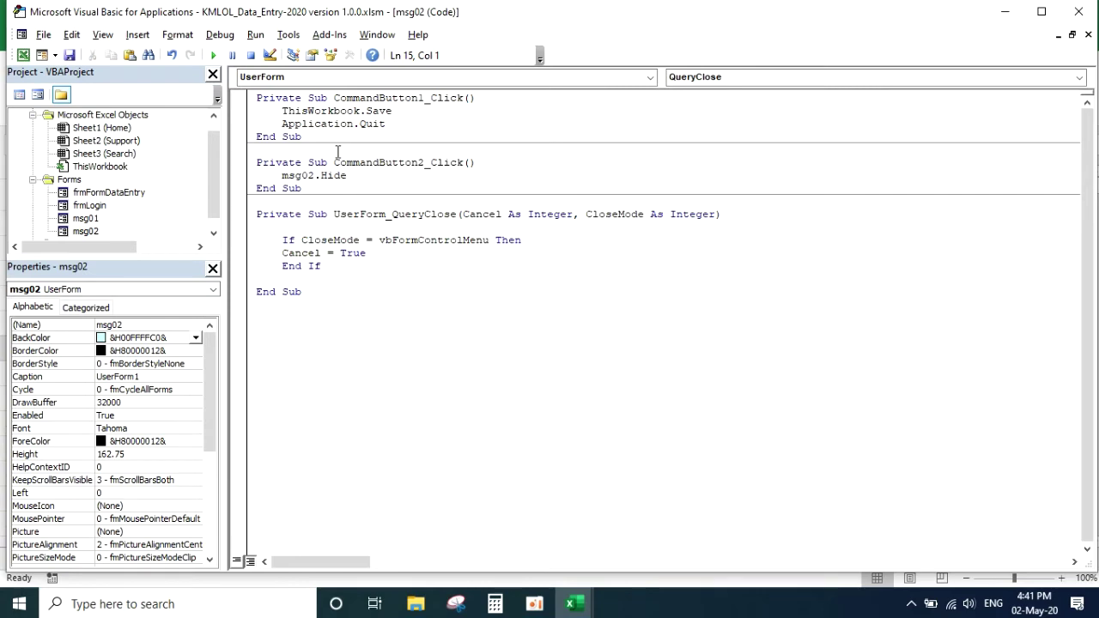
Step: Compile VBAProject from the Debug menu and return to the msg02 design
click(77, 234)
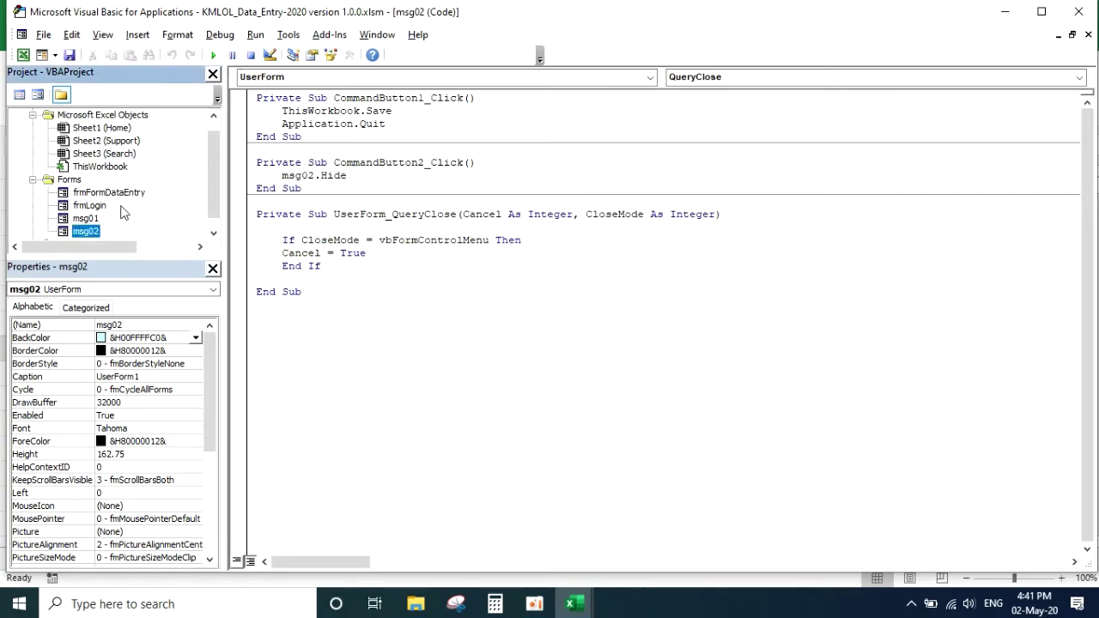
click(220, 35)
click(258, 54)
double_click(92, 233)
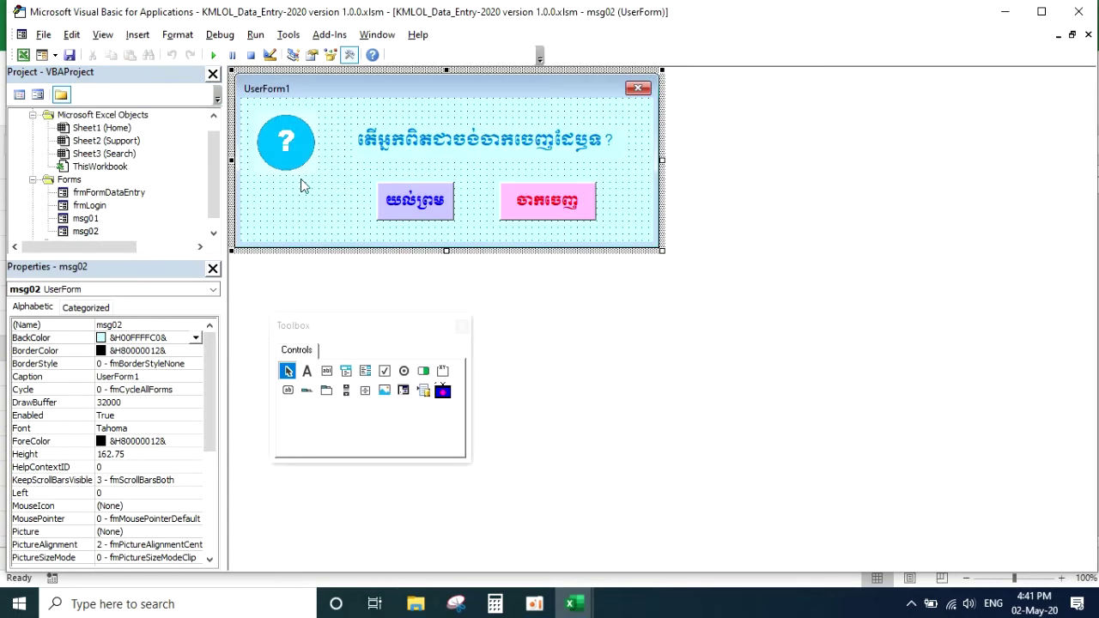
click(213, 55)
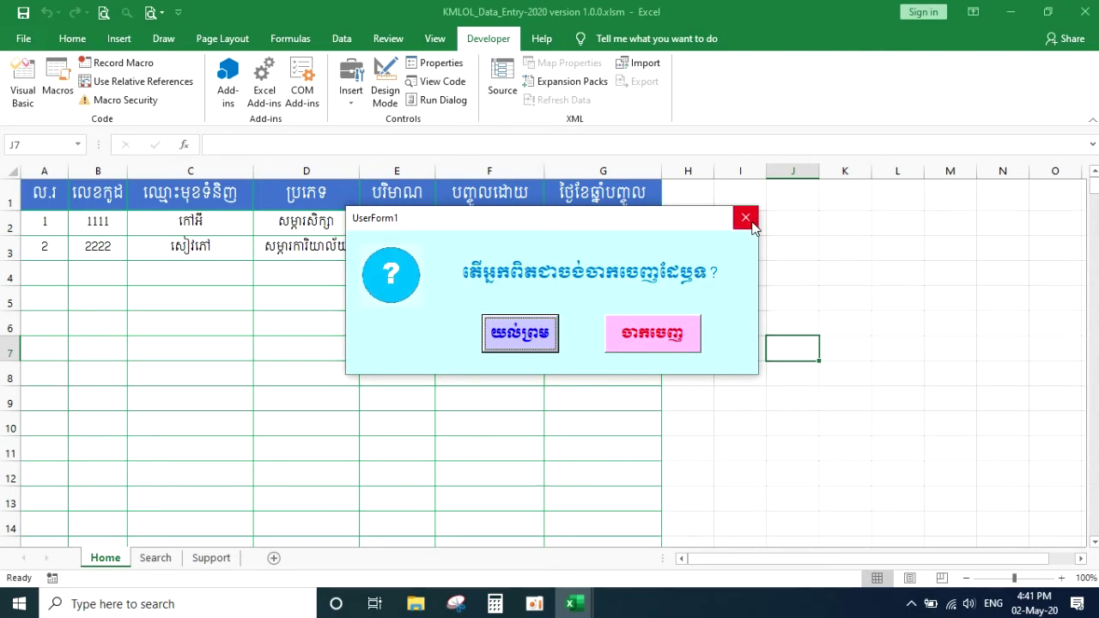
click(670, 344)
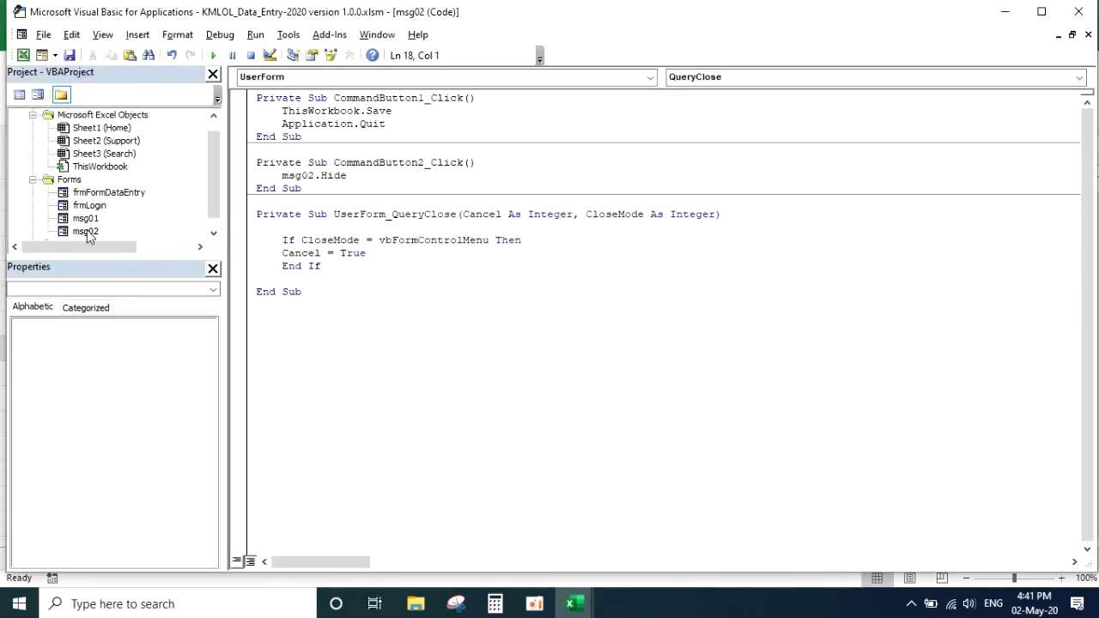
double_click(86, 232)
click(419, 212)
click(587, 170)
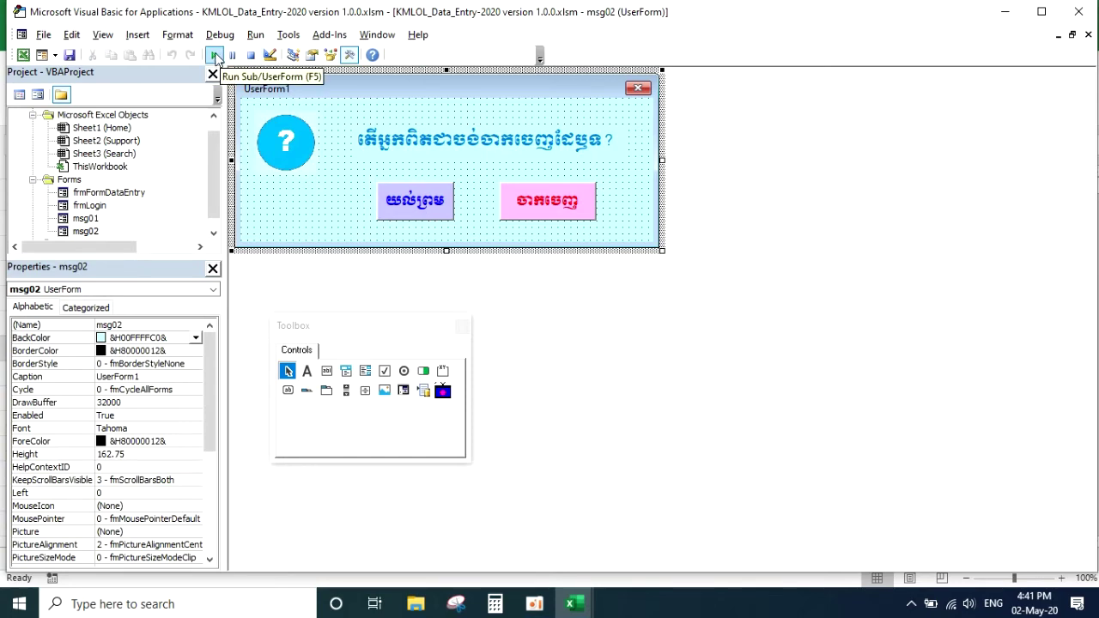
Step: Delete frmLogin cmdcancel_Click's code from Dim Answer As Integer through 'Application.Cancel
double_click(86, 206)
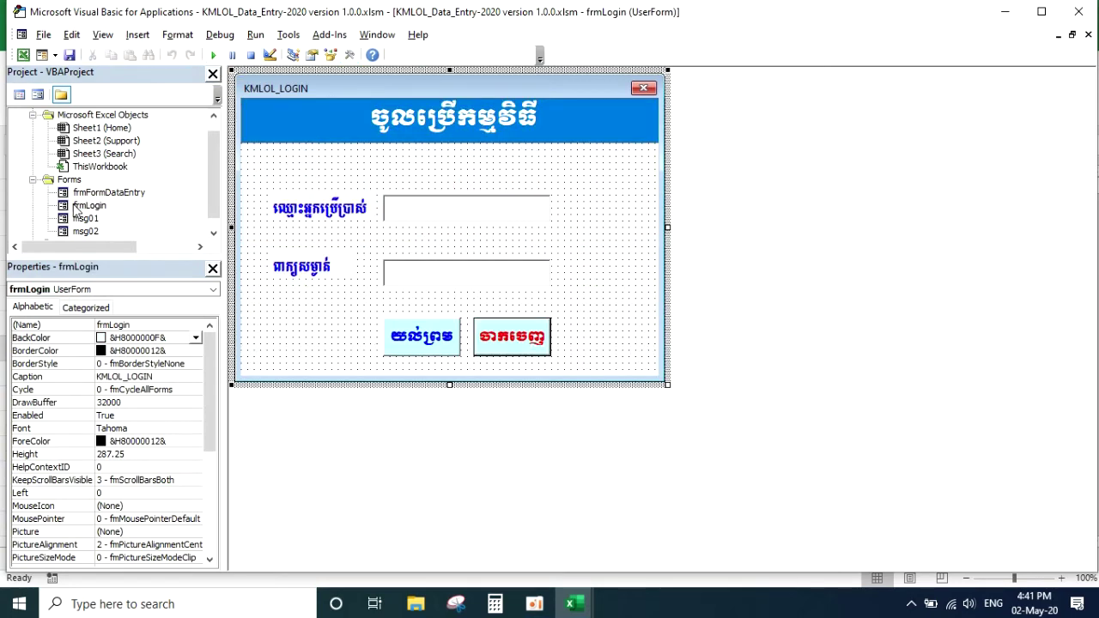
click(79, 209)
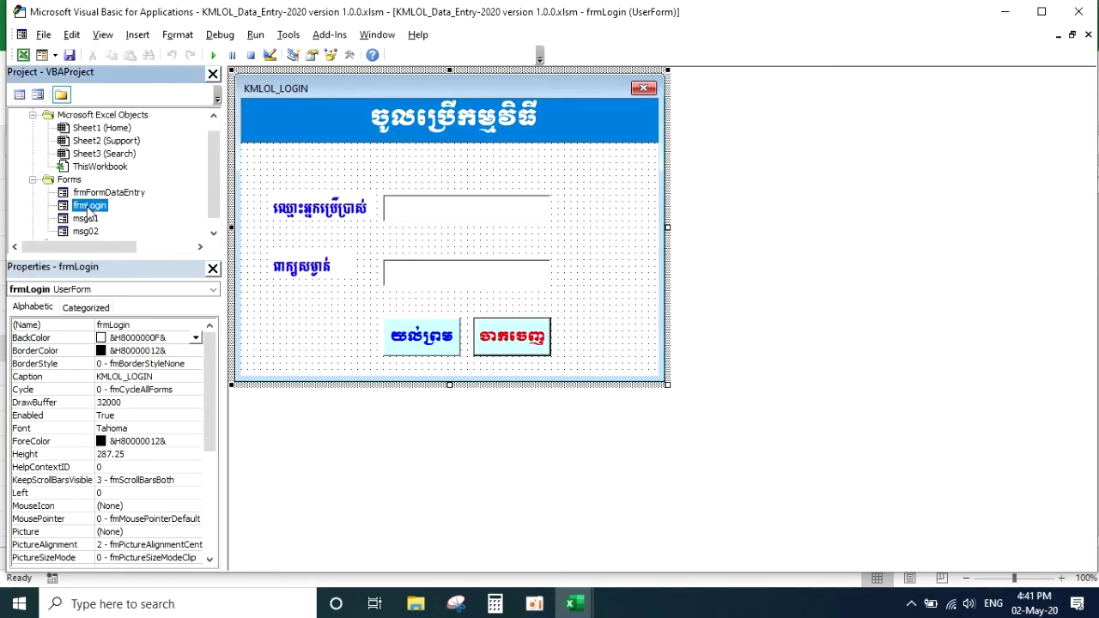
click(507, 355)
double_click(524, 345)
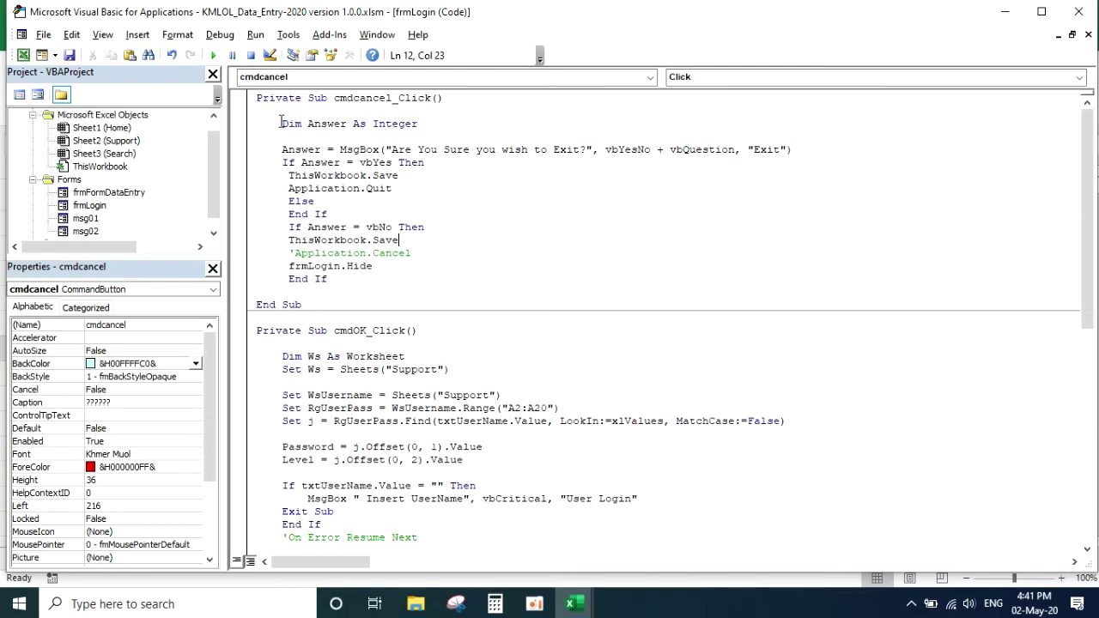
drag(278, 120, 428, 256)
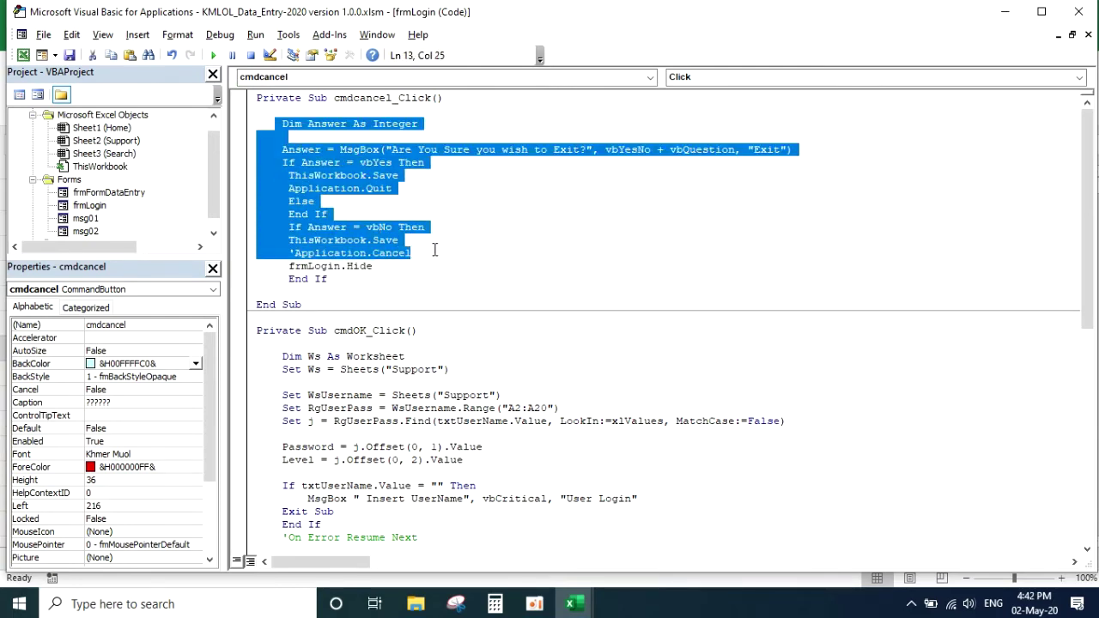
key(Delete)
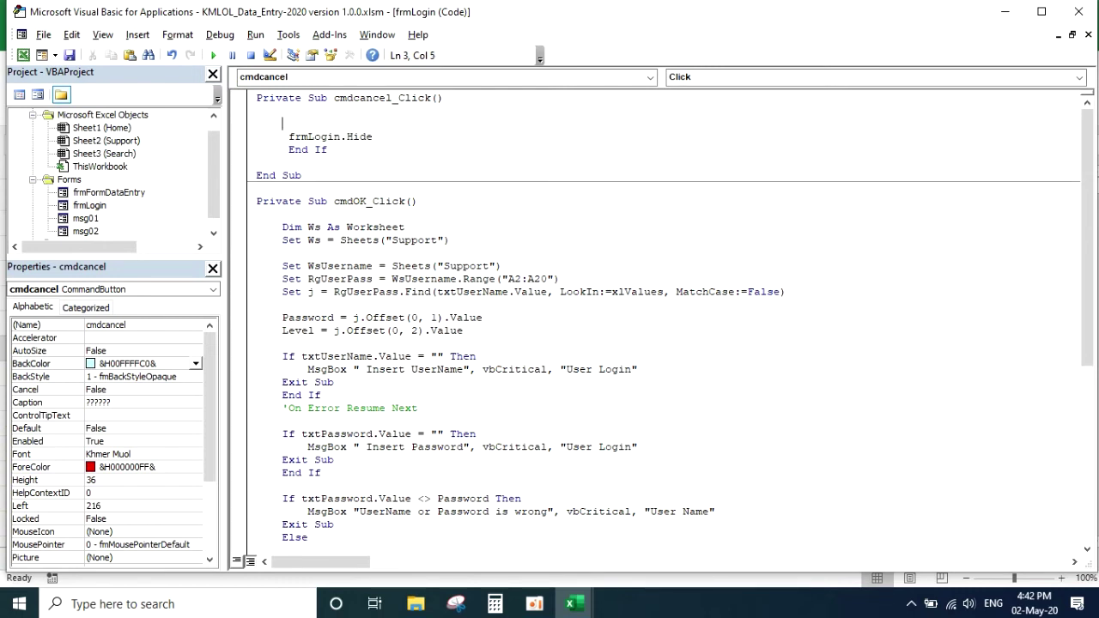
Step: Add msg02.Show above frmLogin.Hide in the cmdcancel_Click handler
text(msg02.sh)
key(Tab)
click(515, 152)
click(283, 126)
click(488, 163)
Step: Delete the stray End If line and open the frmLogin form designer
drag(329, 151, 288, 152)
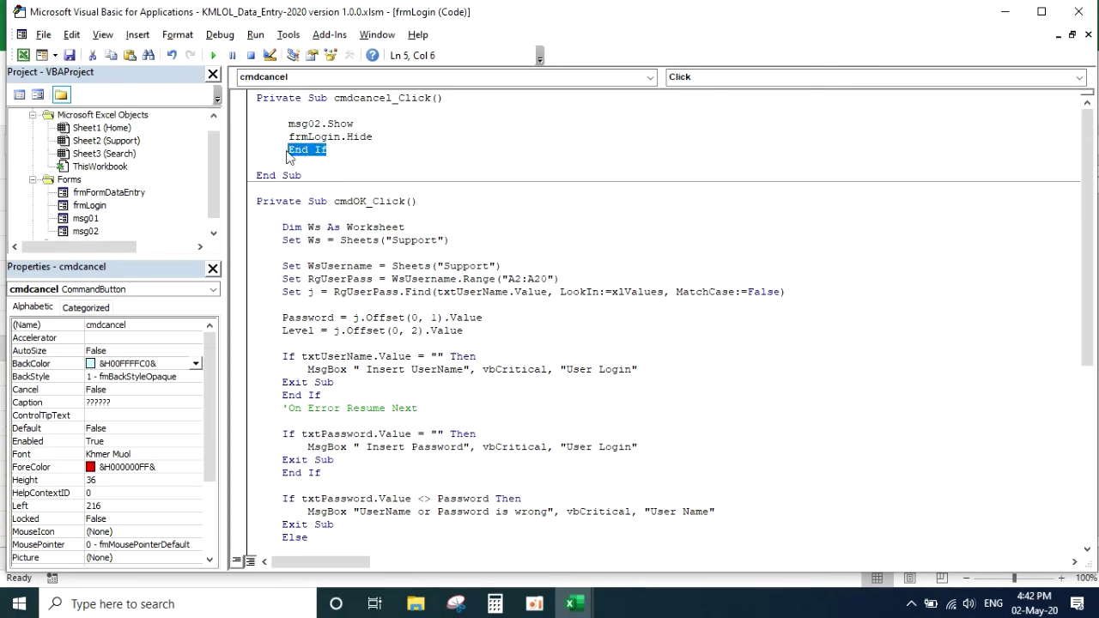
key(Delete)
key(BackSpace)
key(BackSpace)
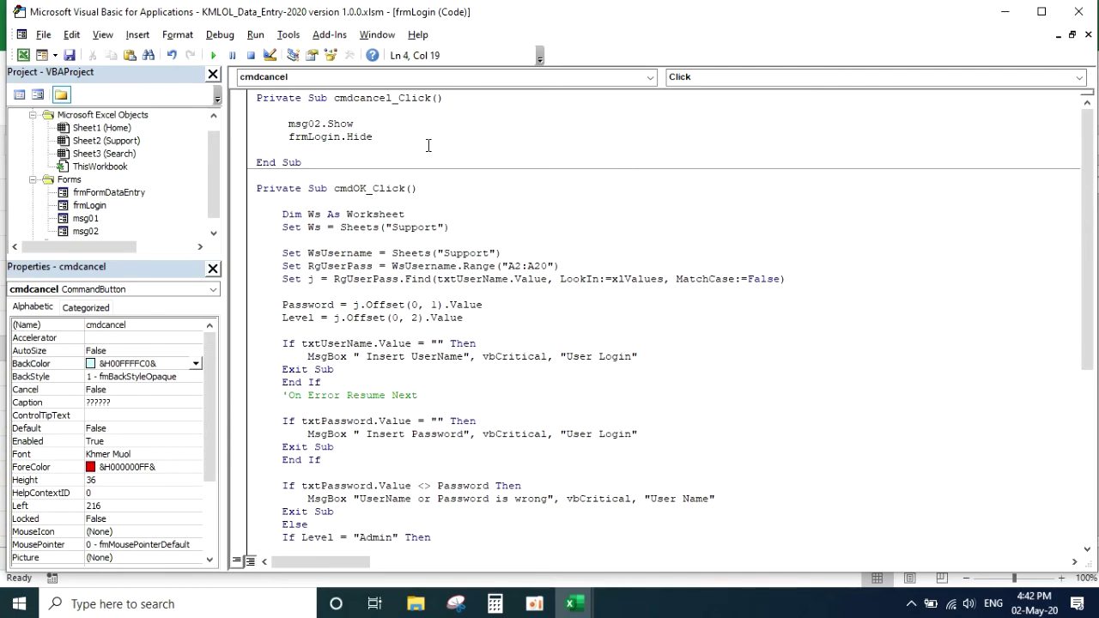
double_click(93, 207)
click(570, 94)
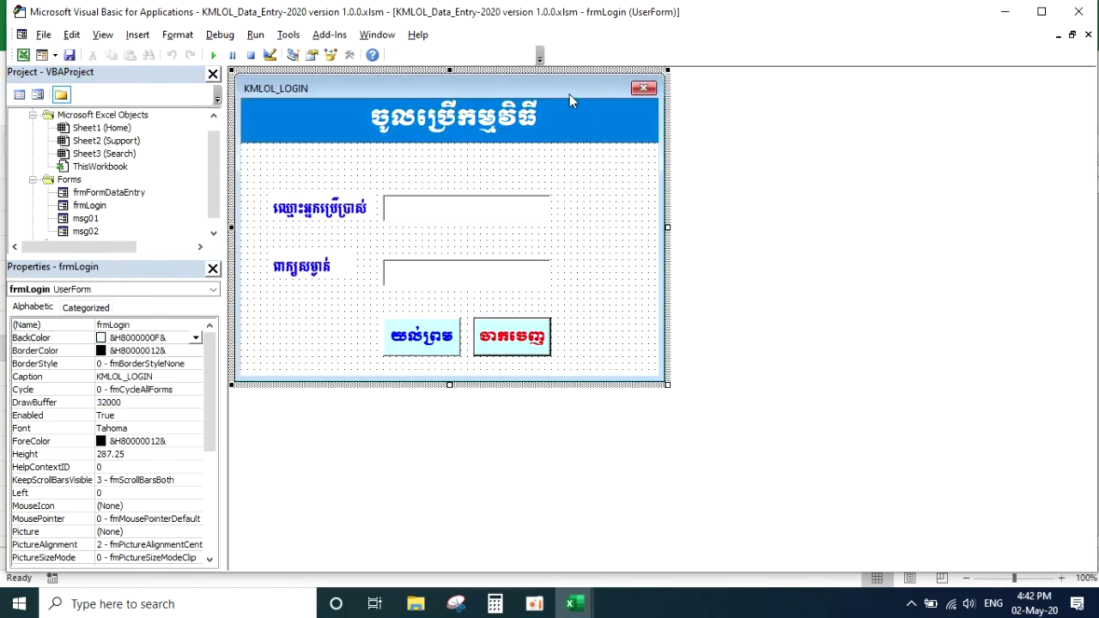
Step: Run the login form, press its exit and confirm the Khmer exit prompt
click(215, 56)
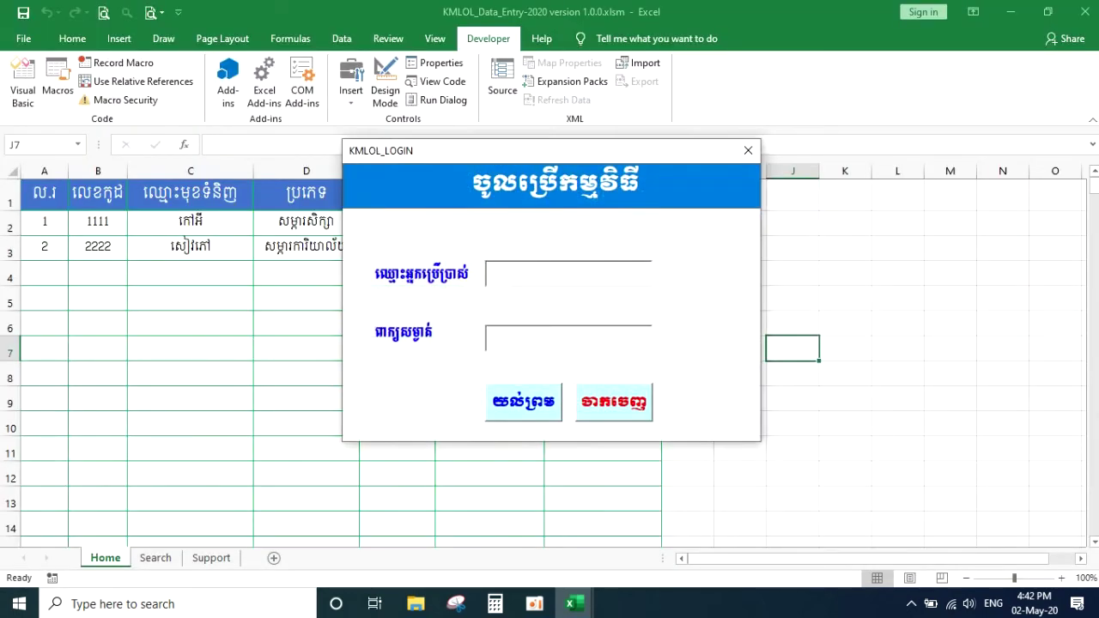
click(626, 411)
mouse_move(618, 218)
mouse_down()
mouse_move(429, 174)
mouse_move(566, 176)
mouse_up()
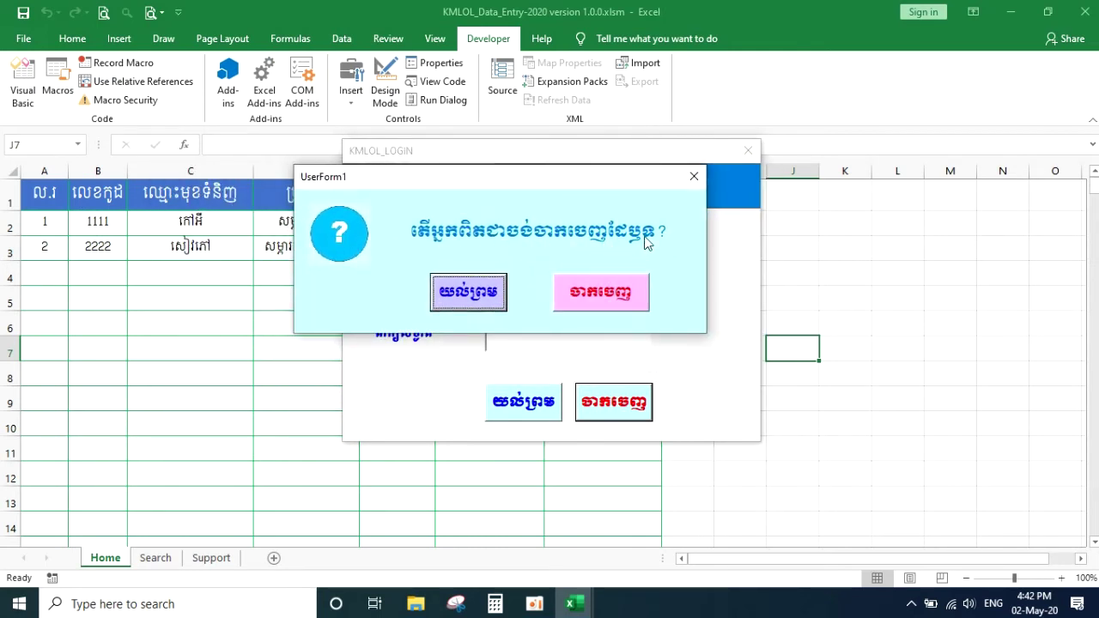
click(603, 299)
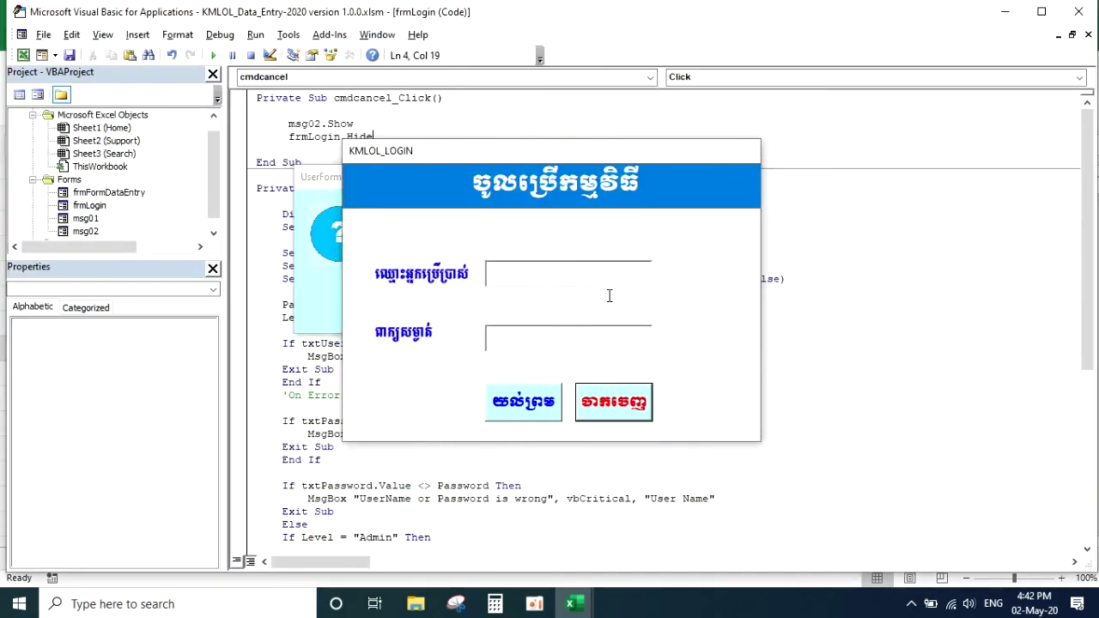
Step: Close the VBA editor to return to the workbook
click(647, 233)
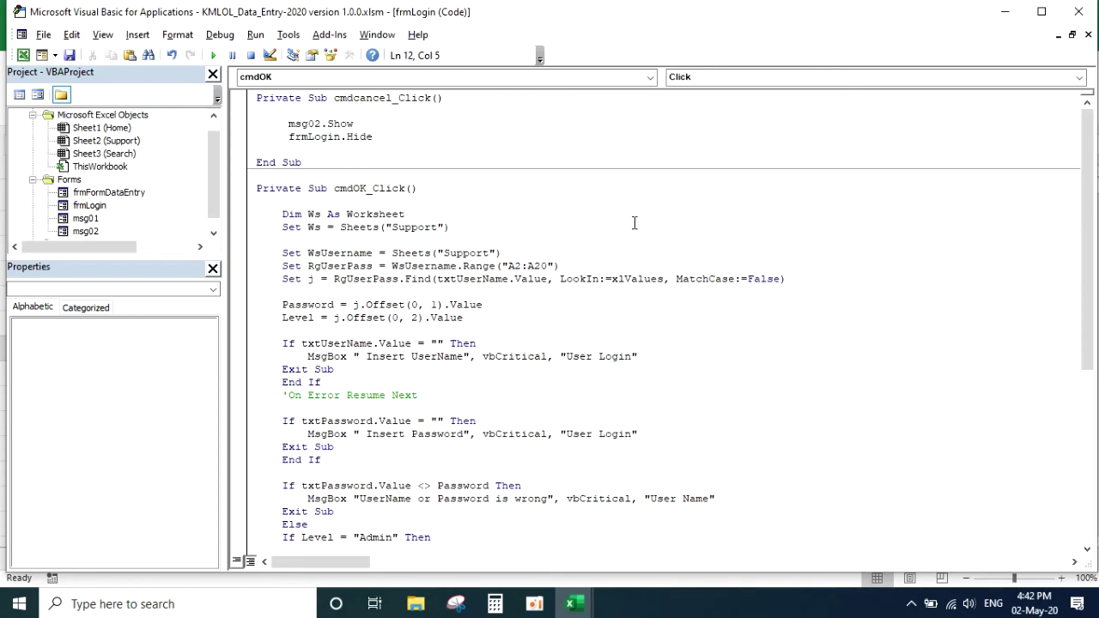
click(517, 140)
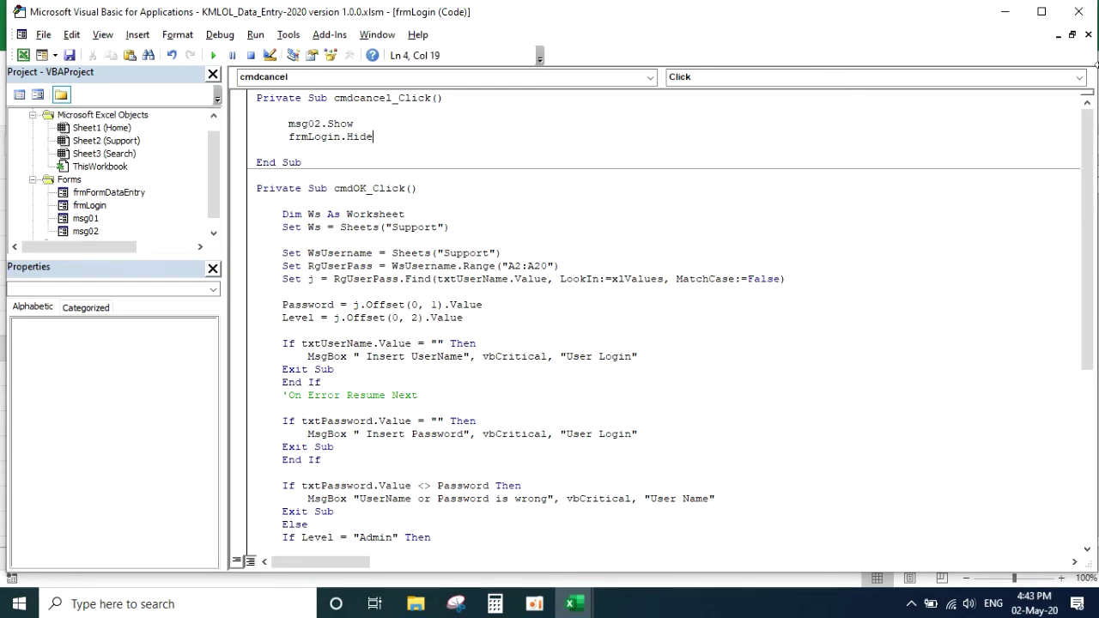
click(1081, 17)
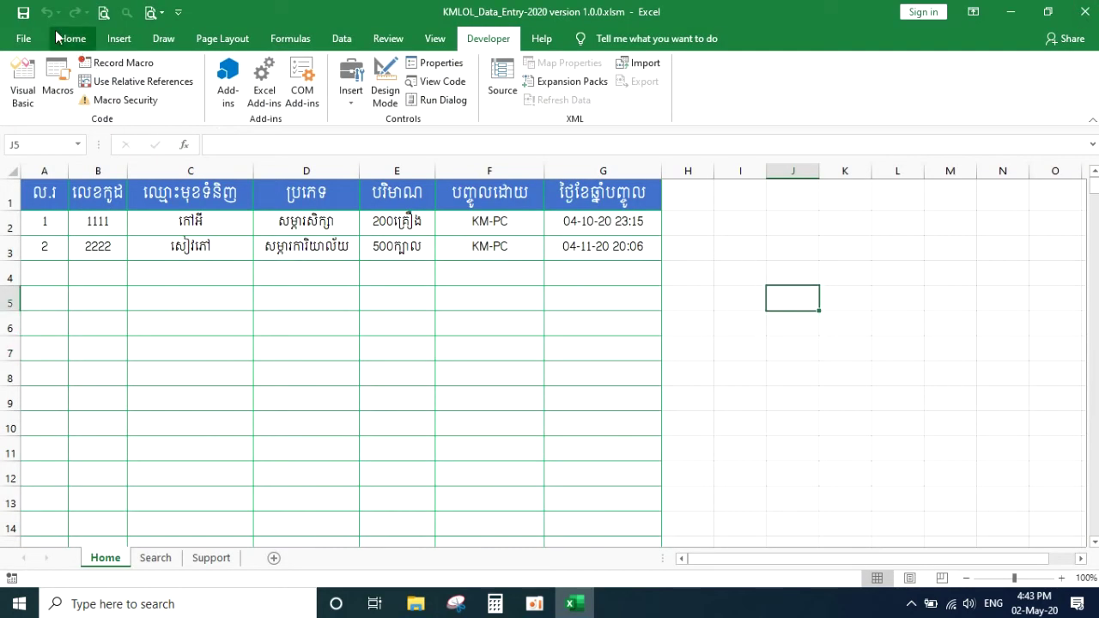
Step: Close Excel and reopen the KMLOL_Data_Entry-2020 version 1.0.0 workbook from File Explorer
click(1085, 12)
click(416, 604)
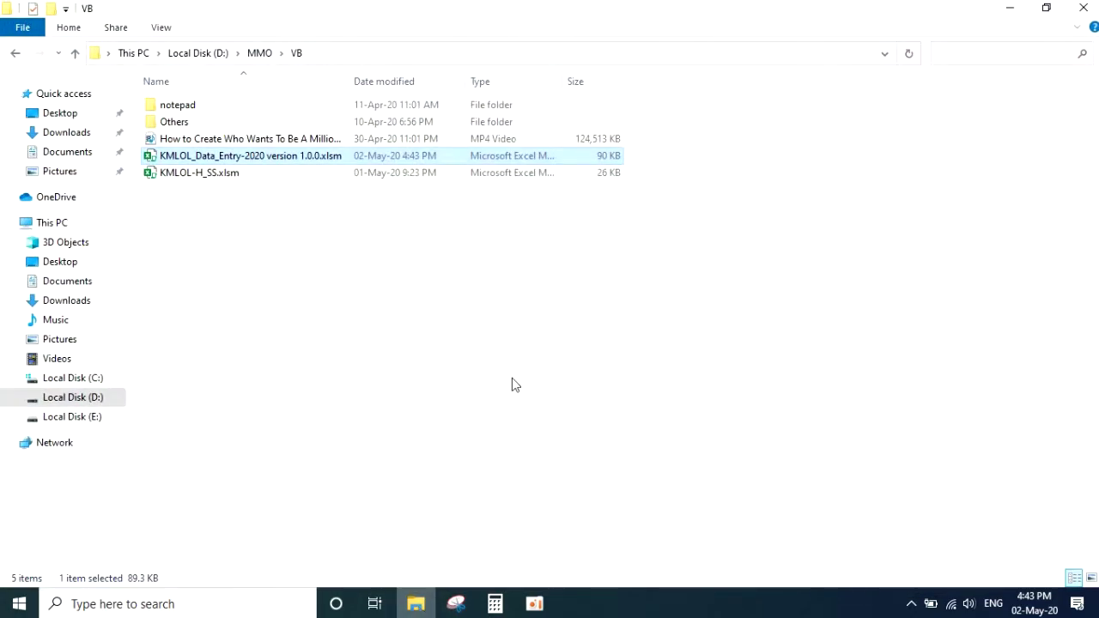
double_click(197, 155)
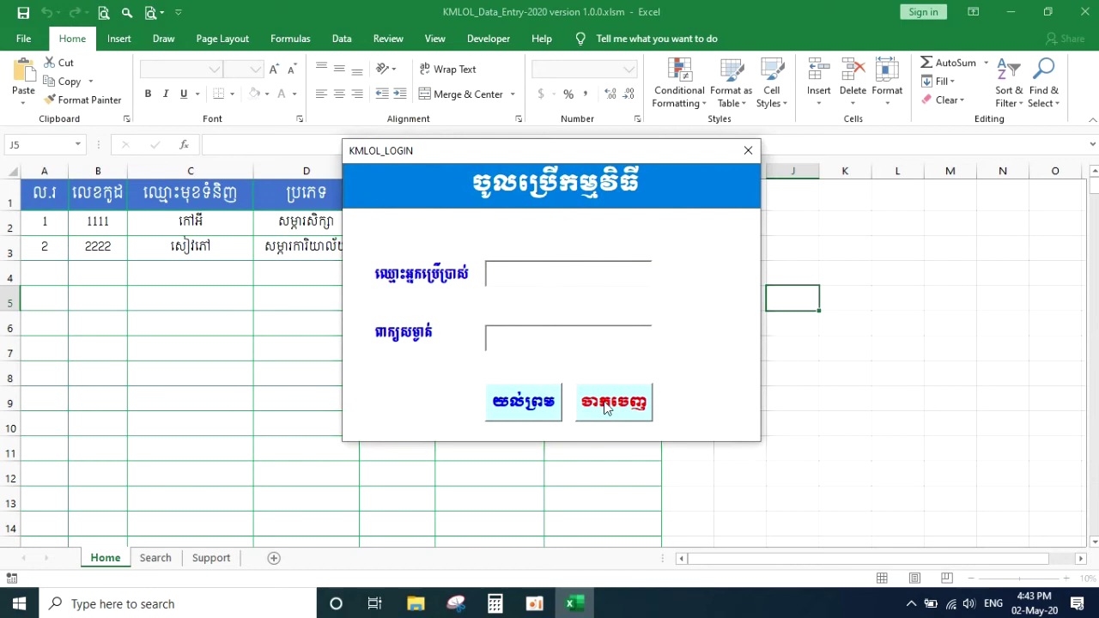
Step: Try logging in with empty fields, dismiss the Insert UserName warning, then exit and confirm
click(541, 402)
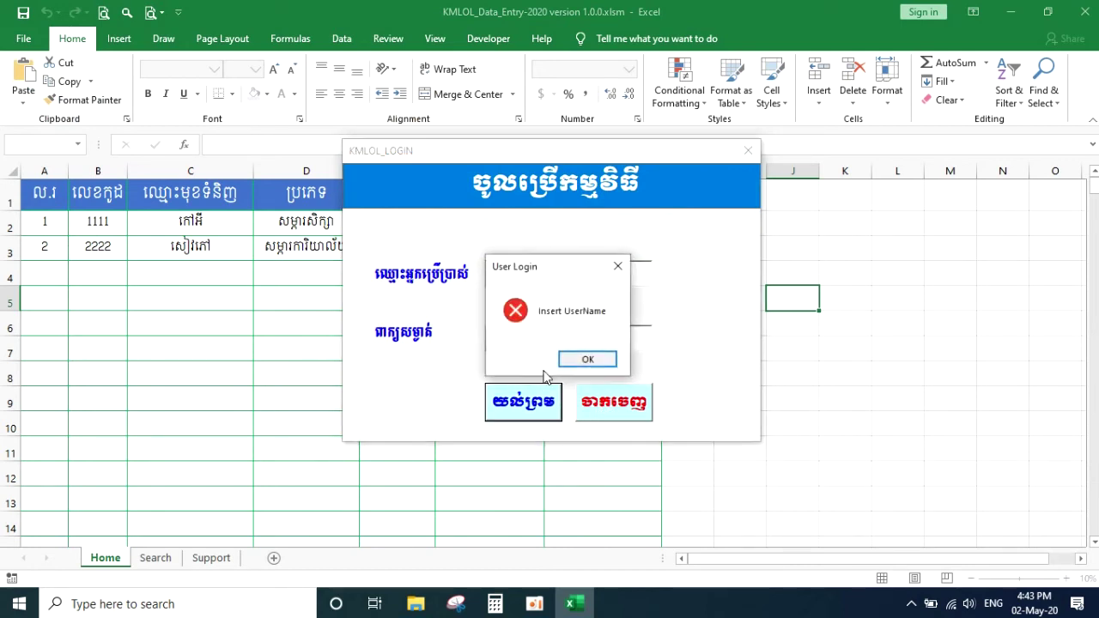
click(577, 359)
click(638, 411)
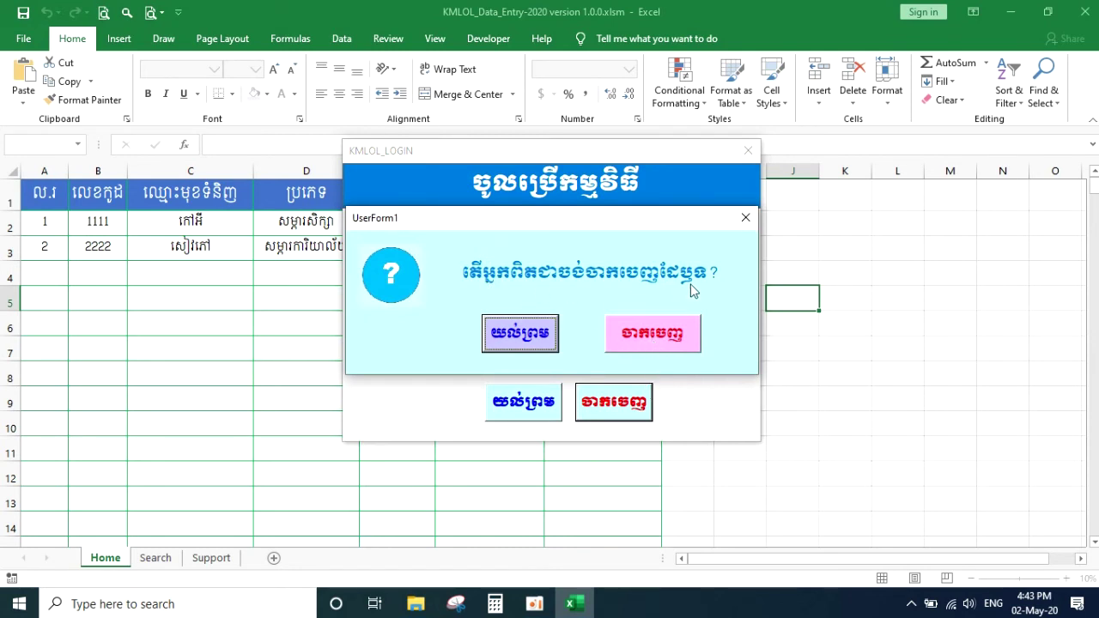
click(515, 335)
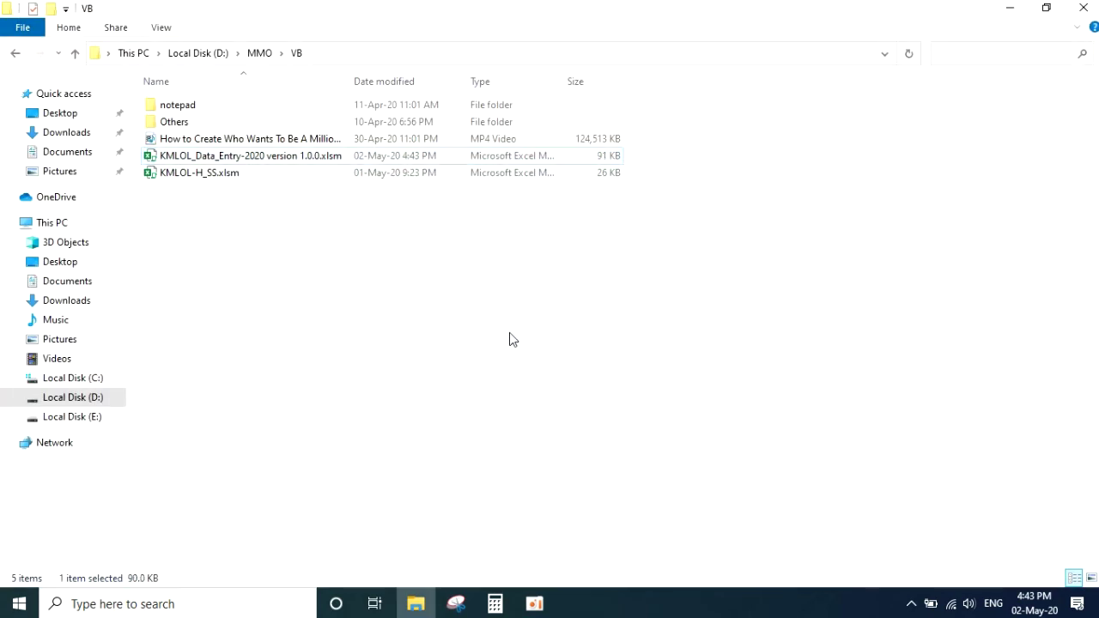
Step: Reopen the workbook again and confirm exit to close both forms
double_click(247, 157)
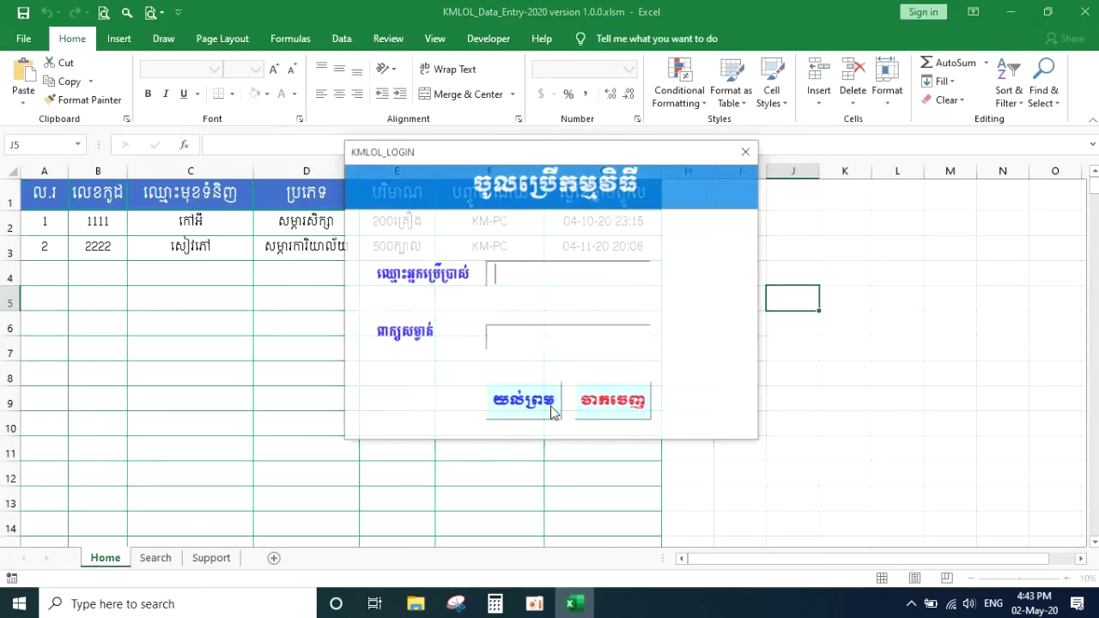
click(621, 406)
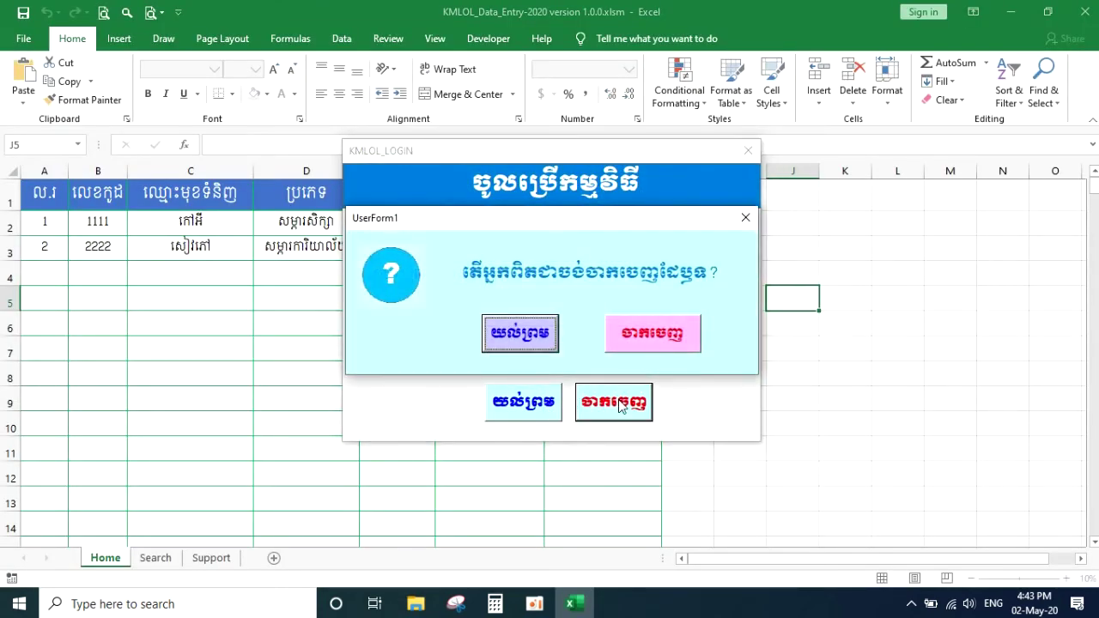
drag(562, 228, 561, 181)
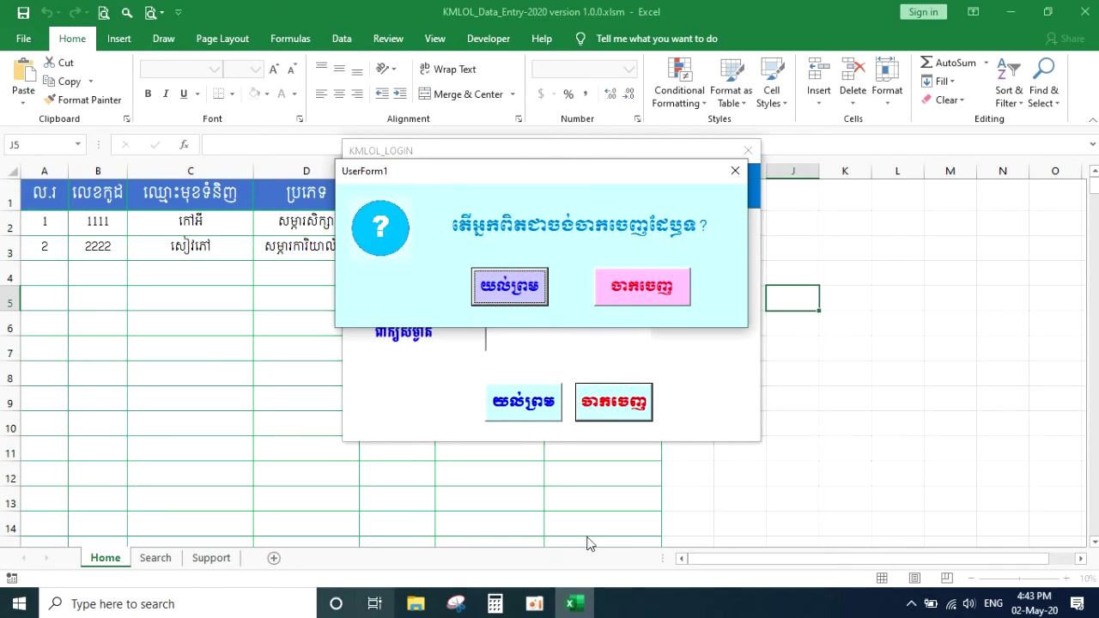
click(653, 293)
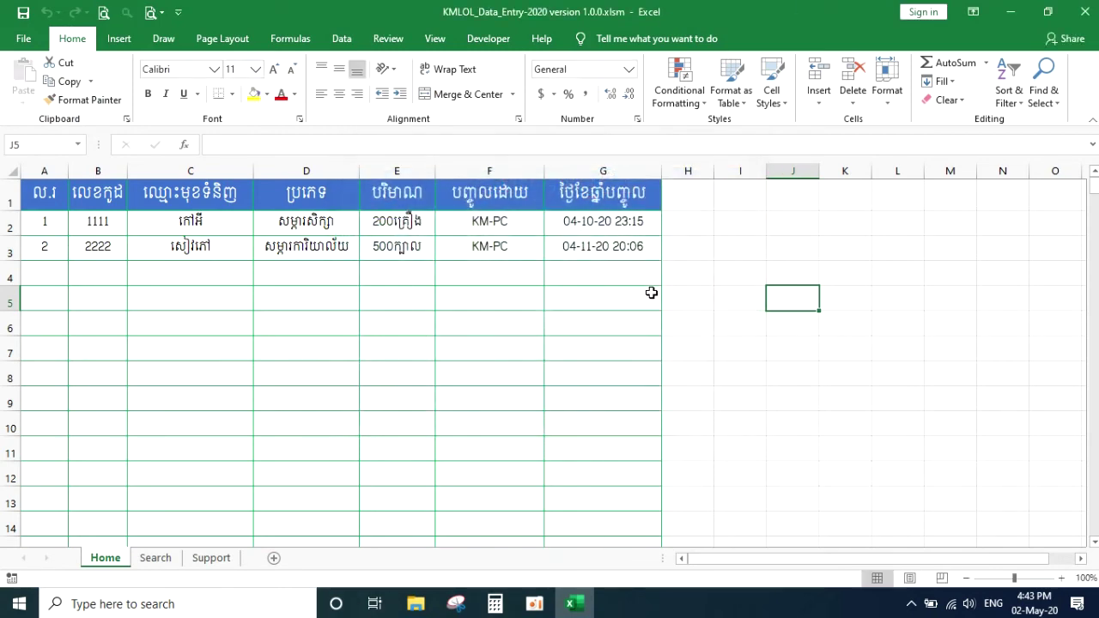
click(653, 293)
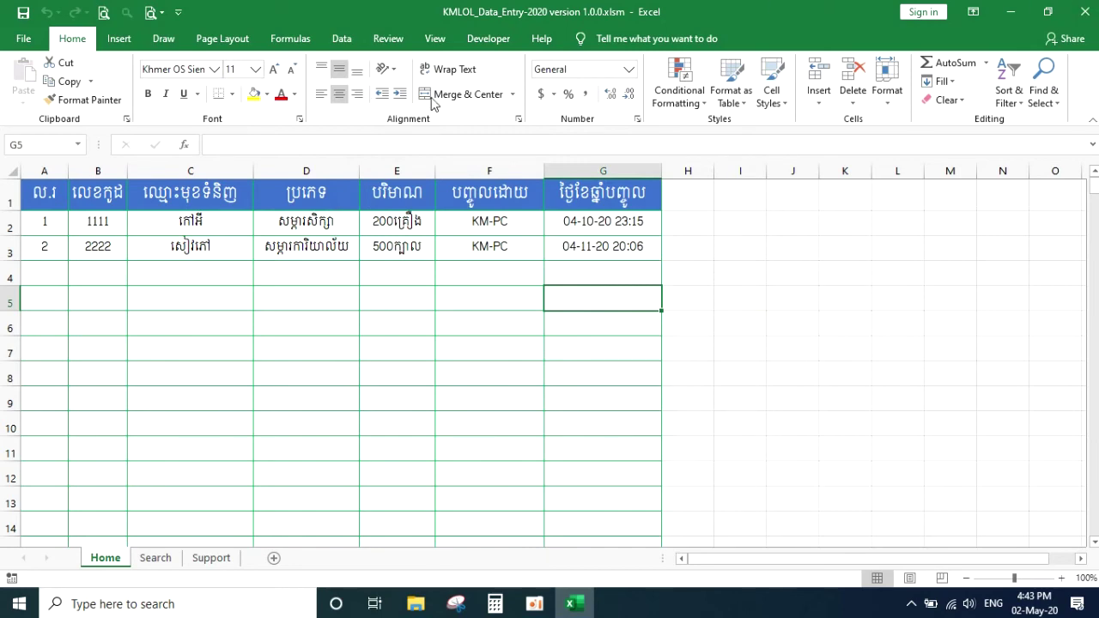
Step: Run the login form from the Developer tab and decline the Khmer exit prompt twice
click(490, 41)
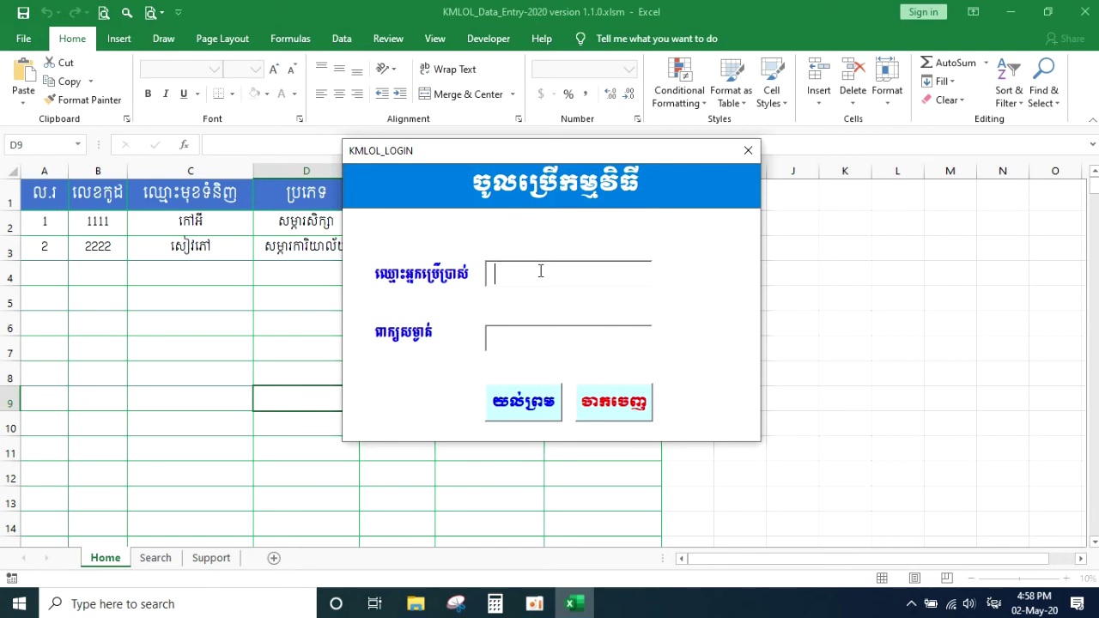
click(631, 403)
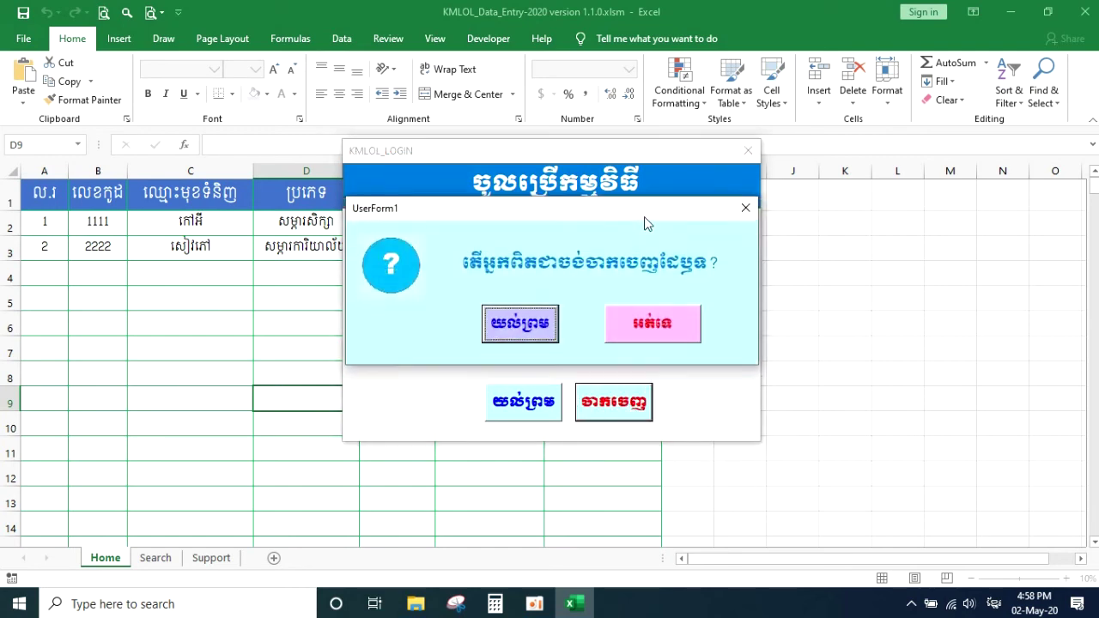
drag(644, 217, 662, 169)
click(658, 284)
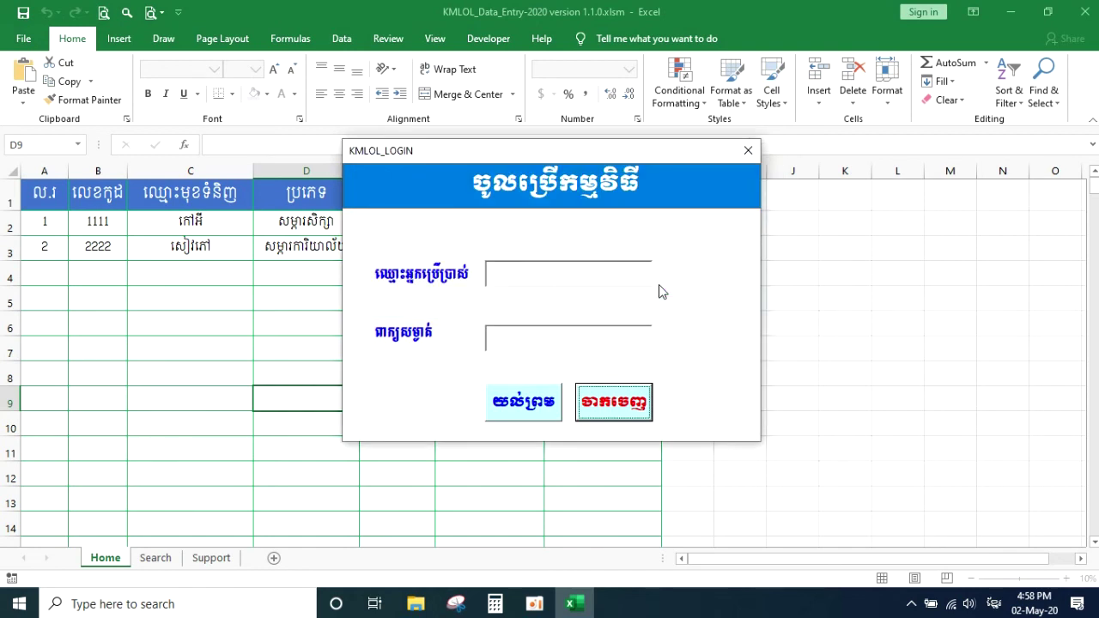
click(636, 408)
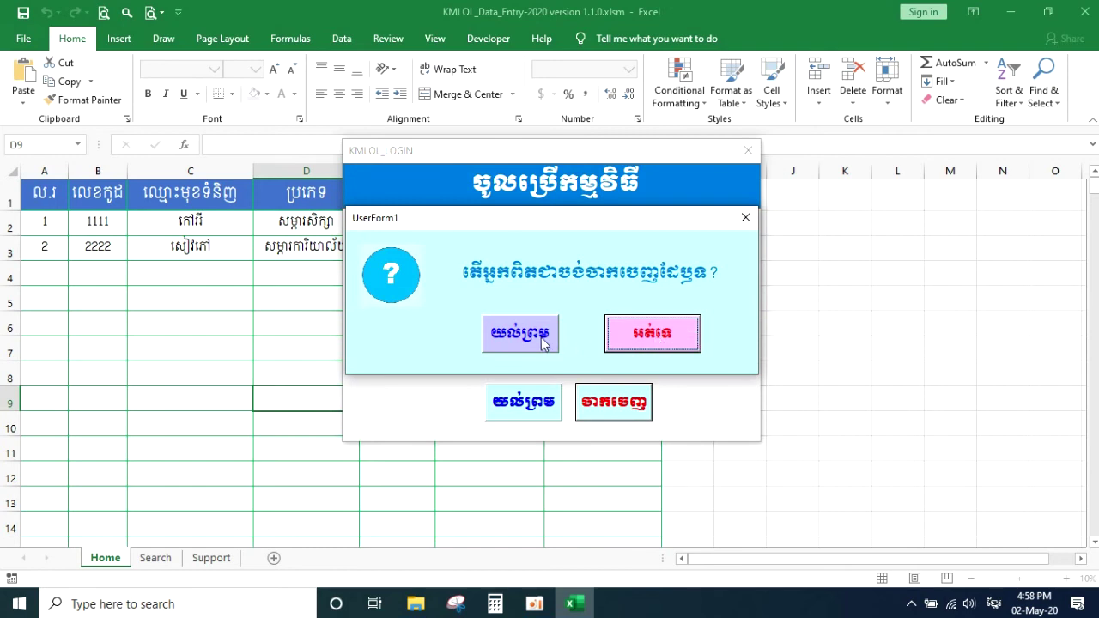
click(672, 340)
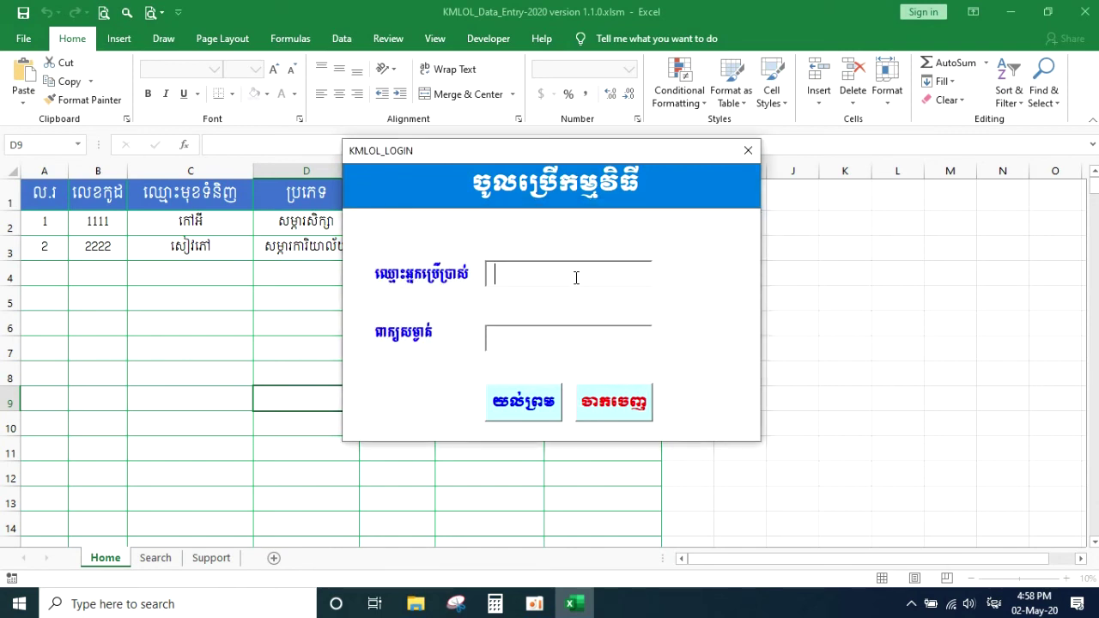
Step: Enter the username and password and submit to open the data entry form
text(ad)
key(BackSpace)
key(BackSpace)
key(alt+shift)
text(ADM)
key(BackSpace)
key(BackSpace)
key(BackSpace)
text(adm)
click(515, 338)
key(Return)
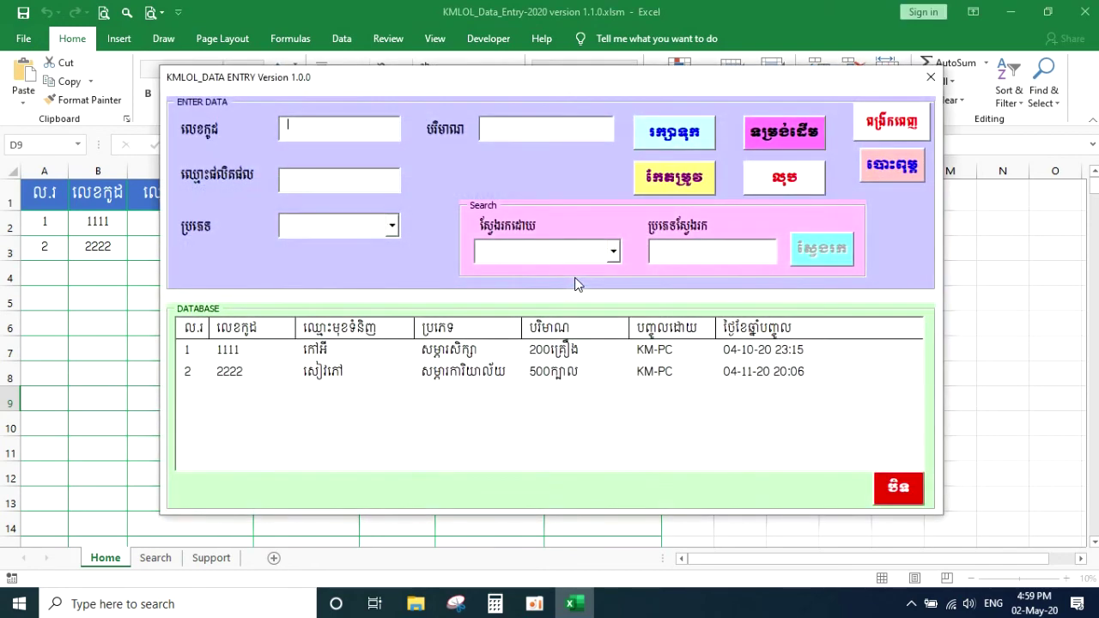
Step: Enlarge the data entry form to full screen and confirm resetting it to original
click(925, 122)
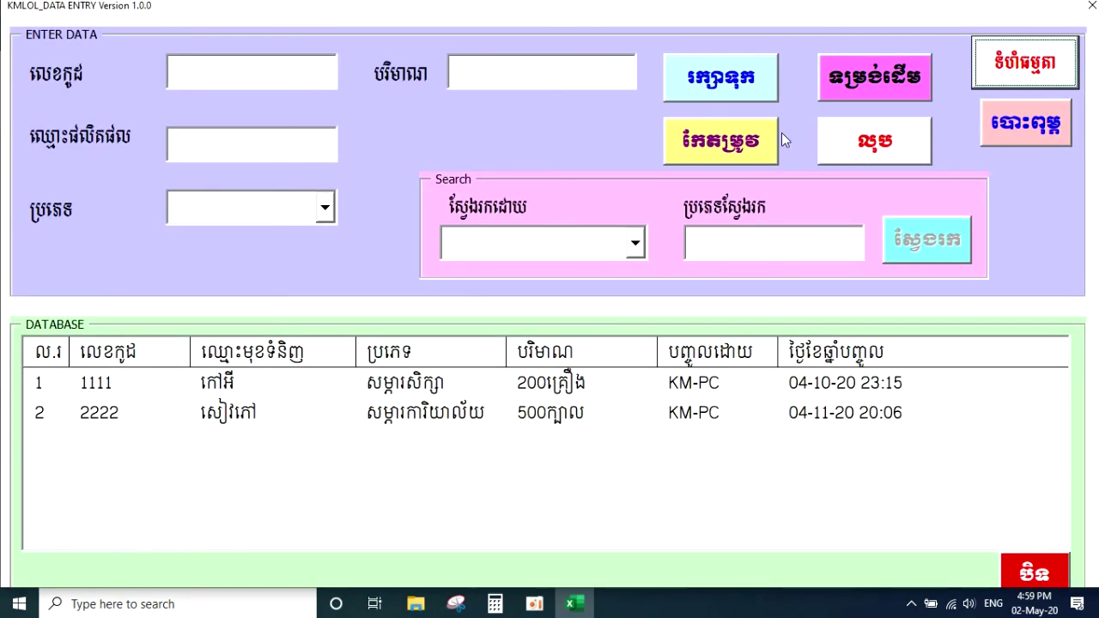
click(886, 86)
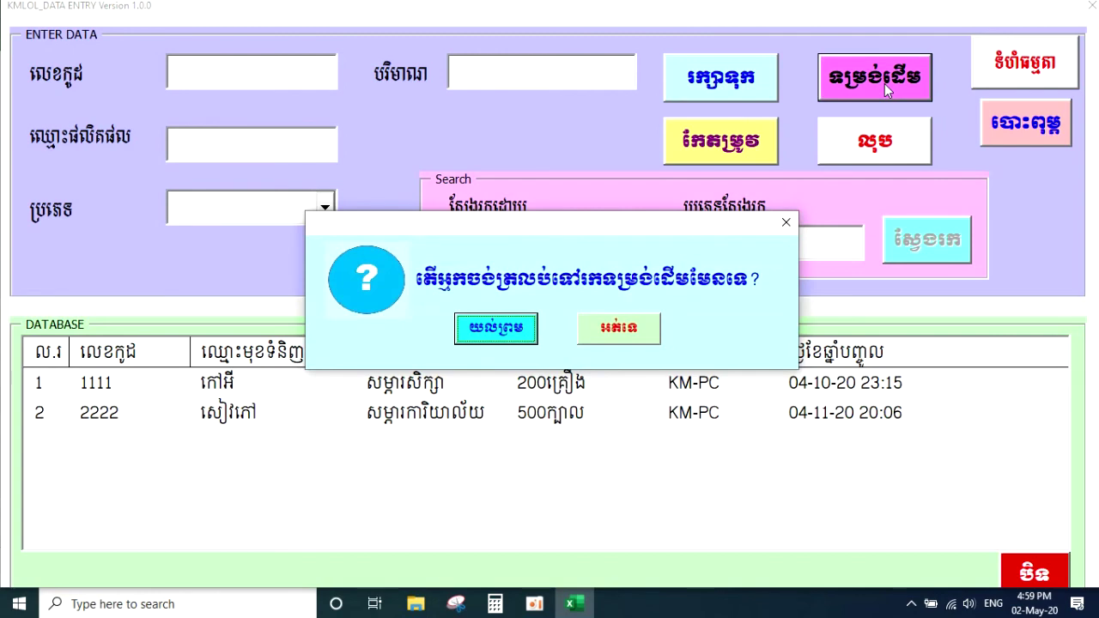
mouse_move(637, 220)
mouse_down()
mouse_move(695, 207)
mouse_move(673, 219)
mouse_up()
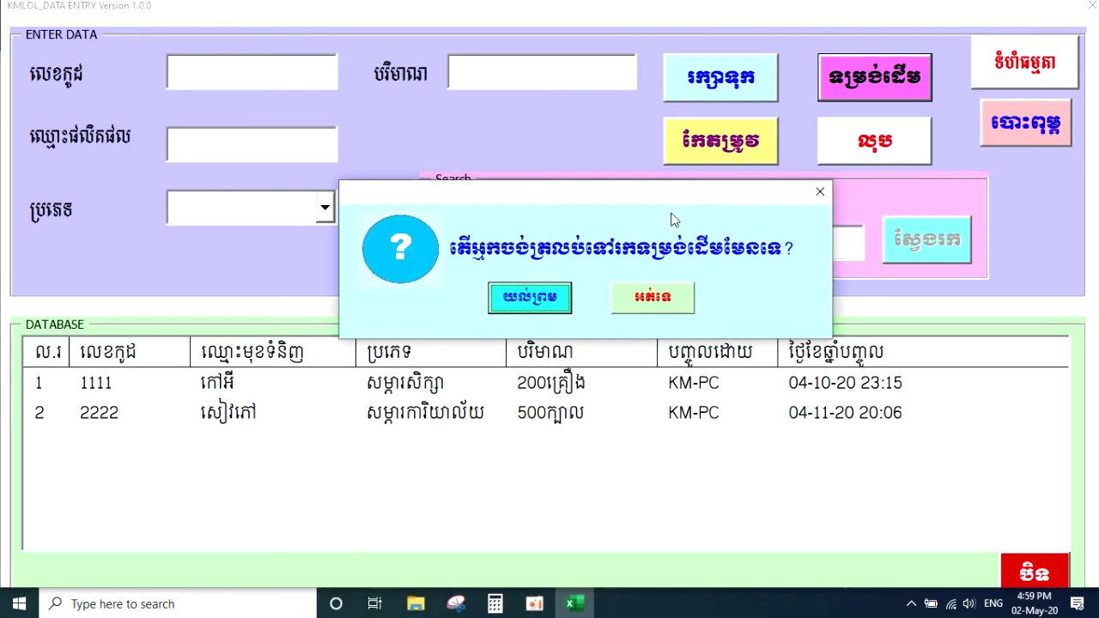
click(526, 302)
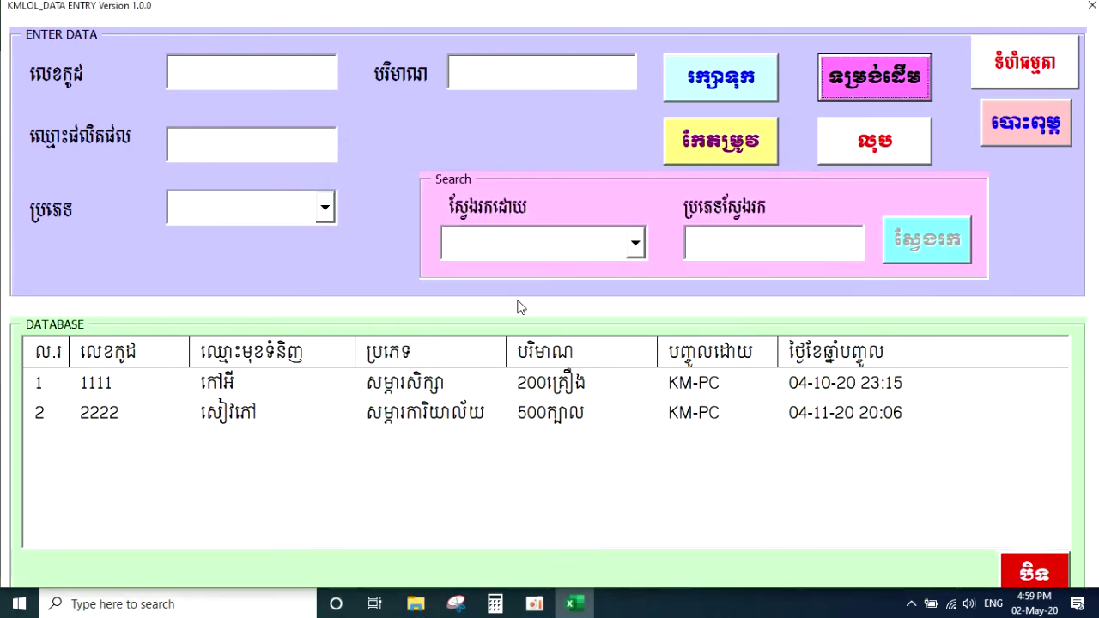
Step: Load record 1111 for editing, then reset the form and confirm clearing the fields
click(422, 384)
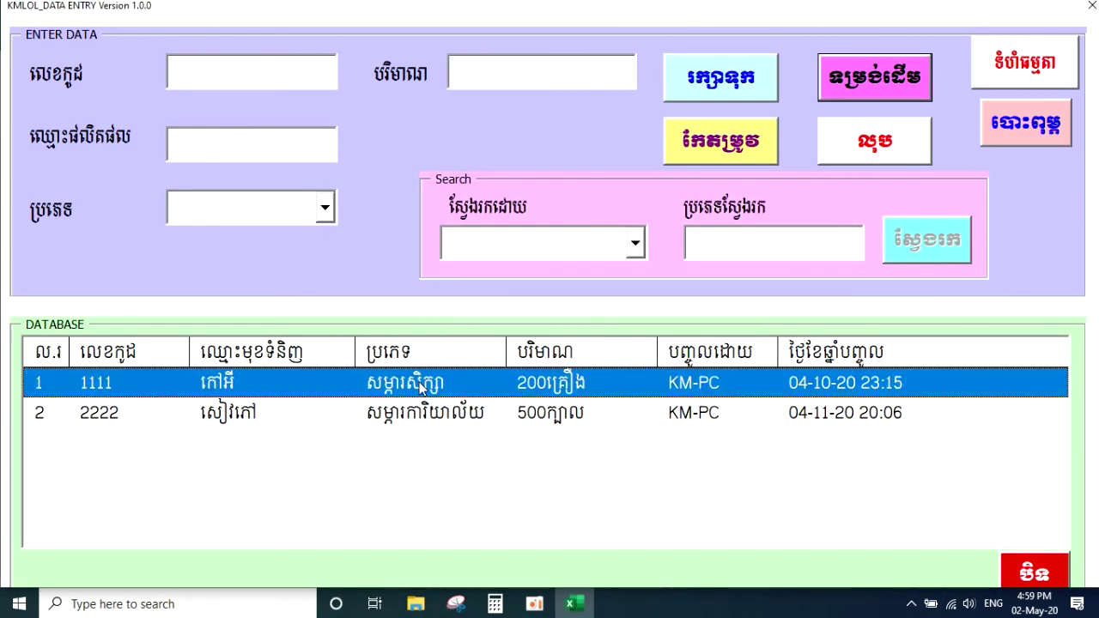
click(725, 144)
click(677, 359)
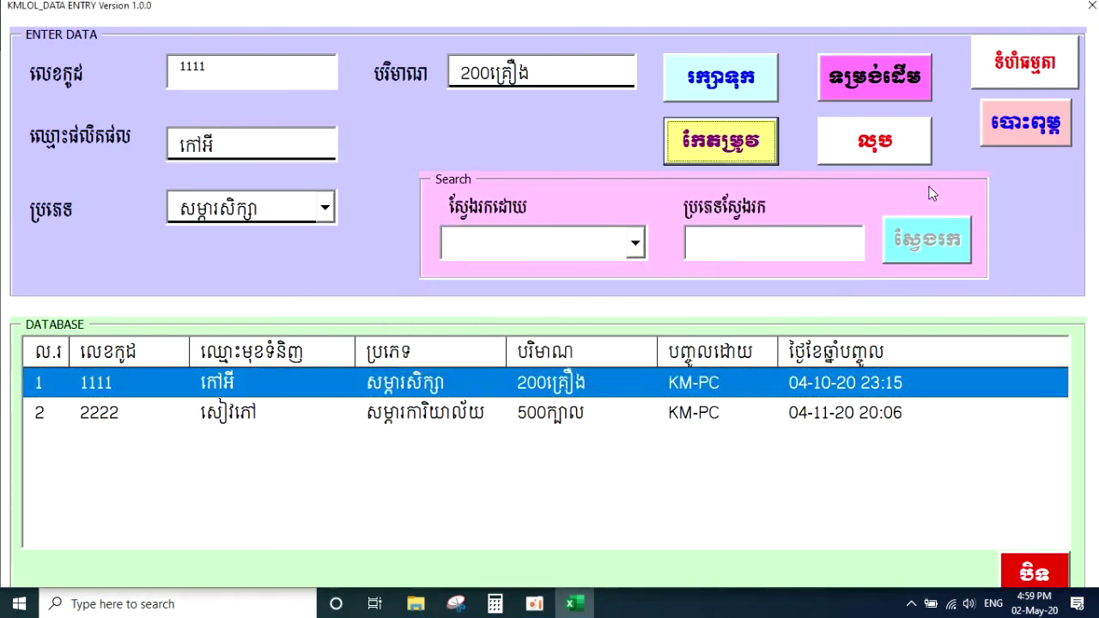
click(870, 86)
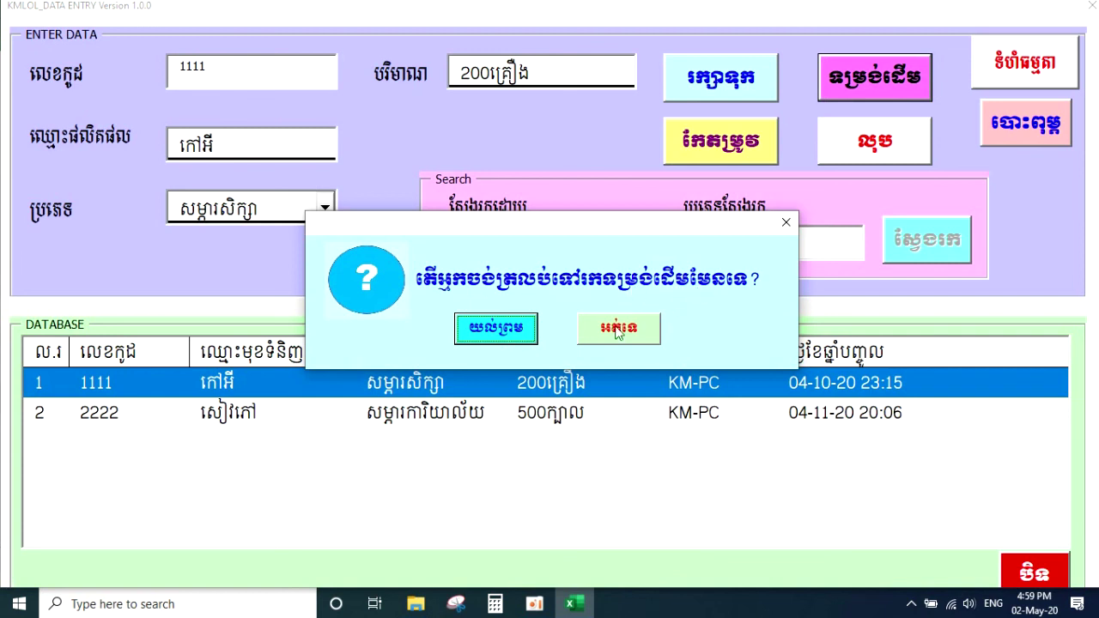
click(481, 333)
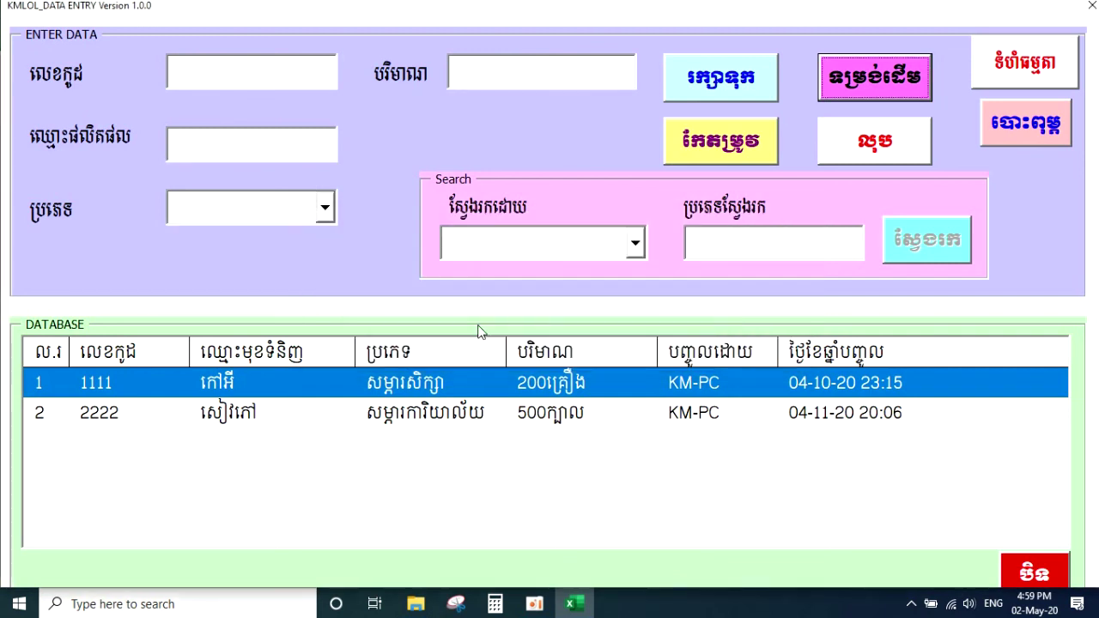
Step: Reload record 1111 for editing, request a reset, and decline it
click(746, 146)
click(746, 146)
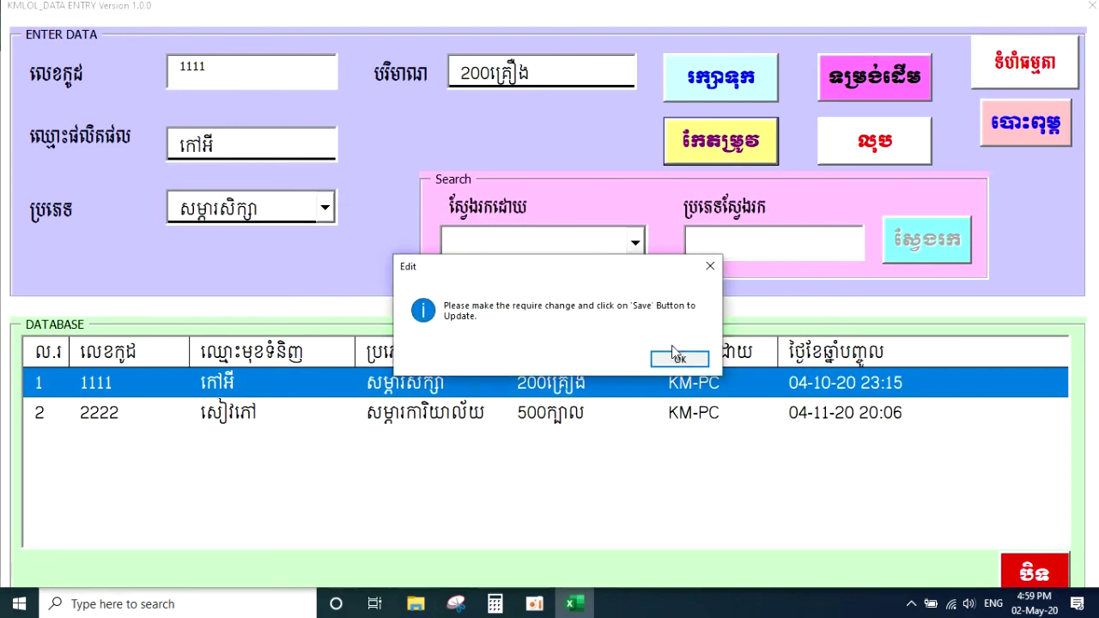
click(680, 359)
click(892, 80)
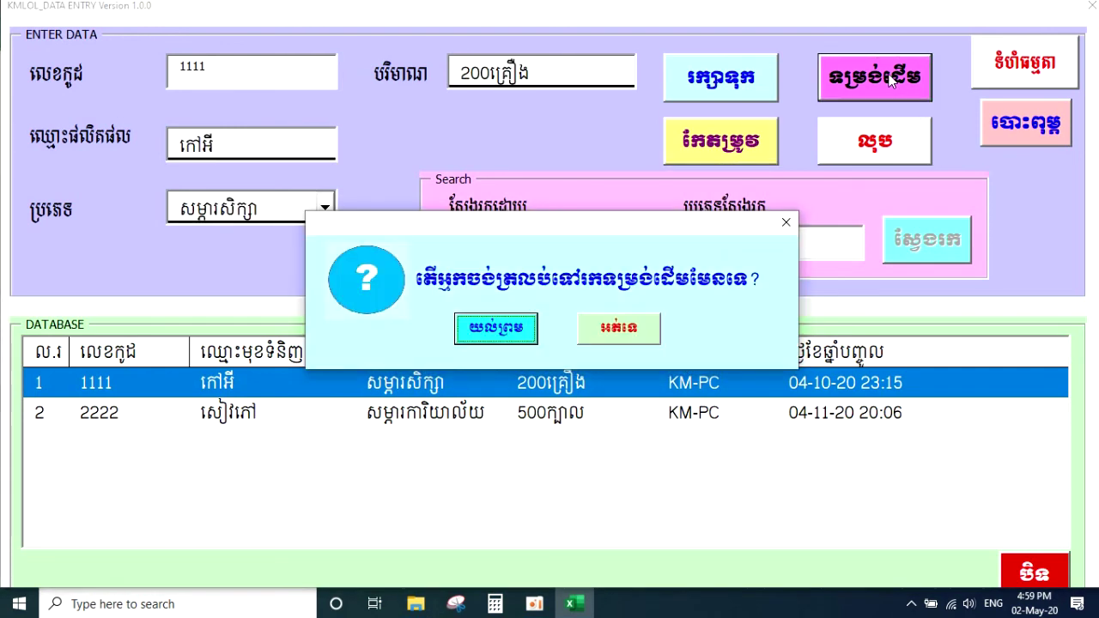
click(642, 333)
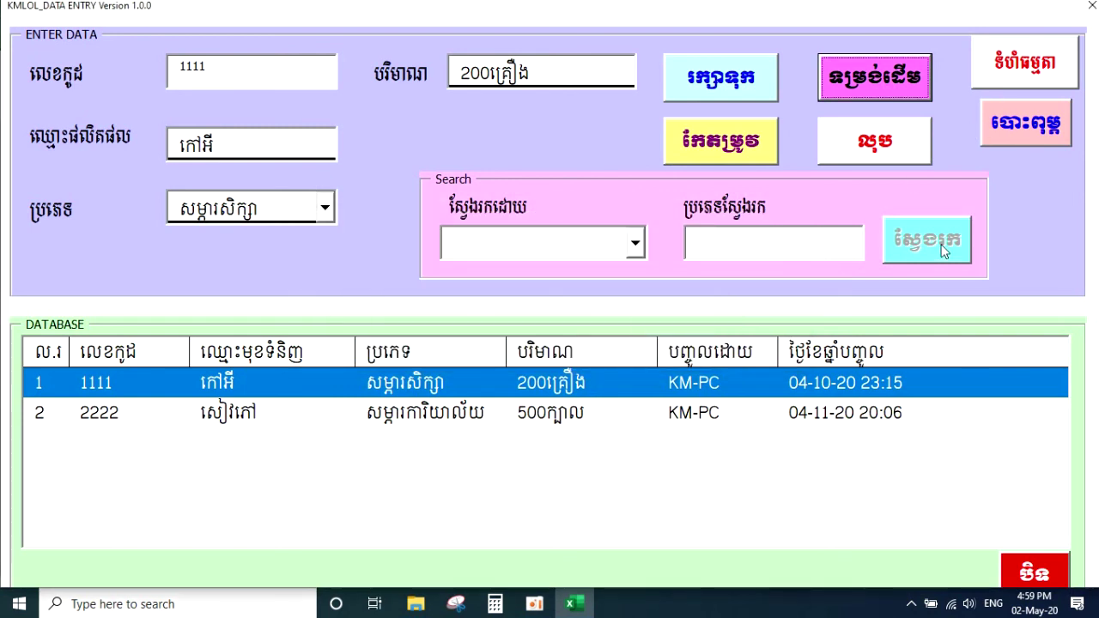